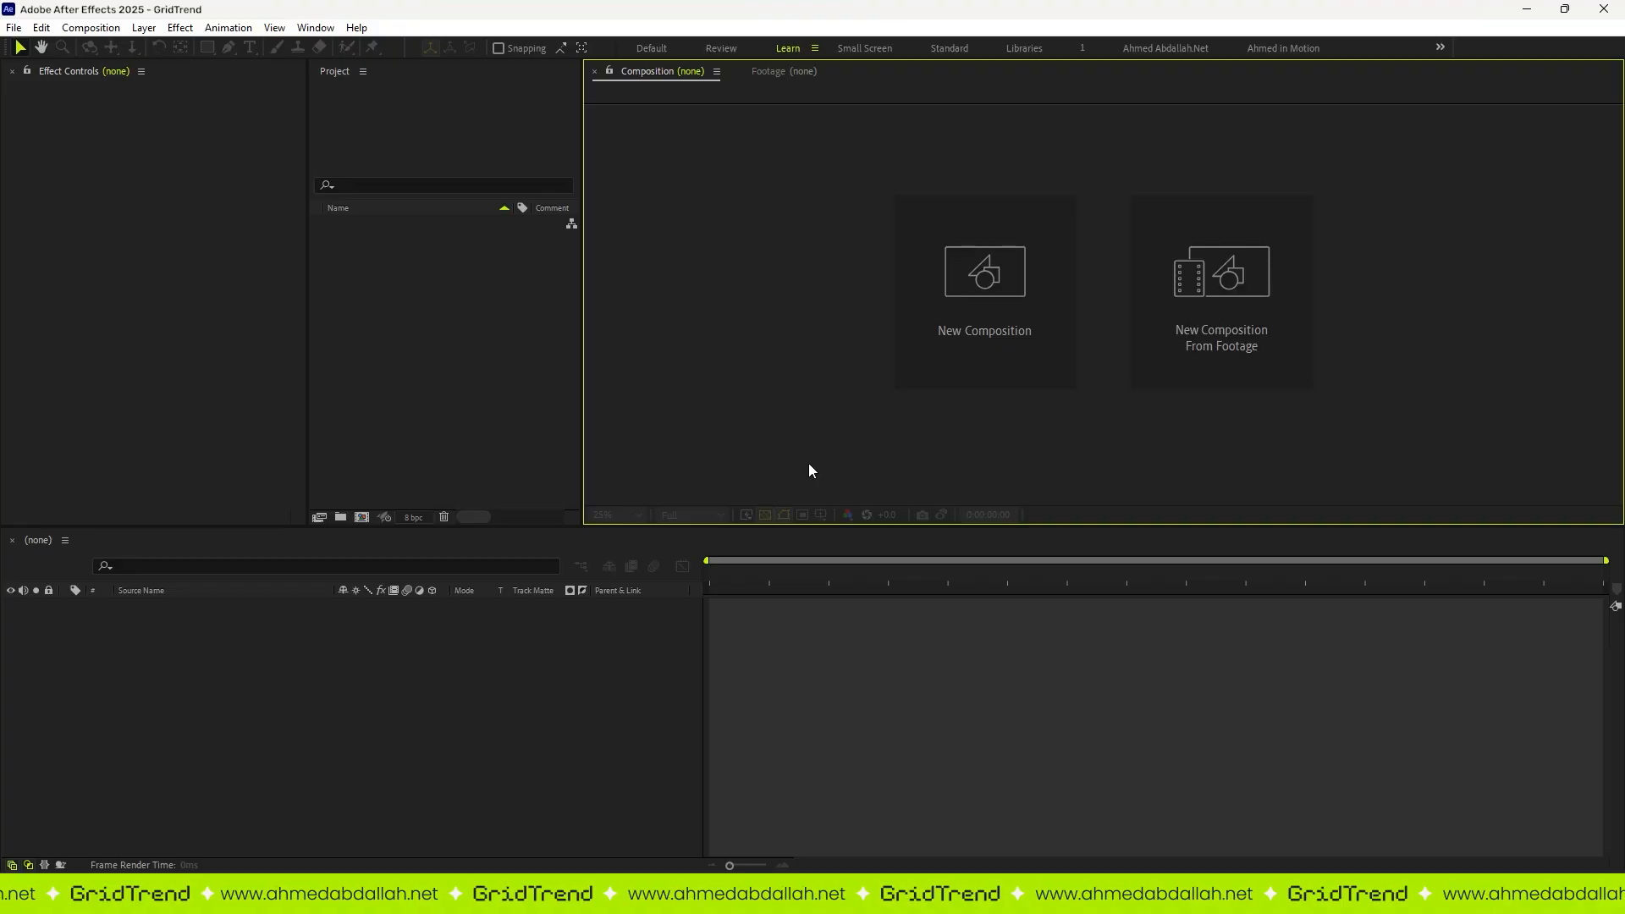
Step: Open the GridTrend.jsxbin script panel and resize its floating window
click(316, 27)
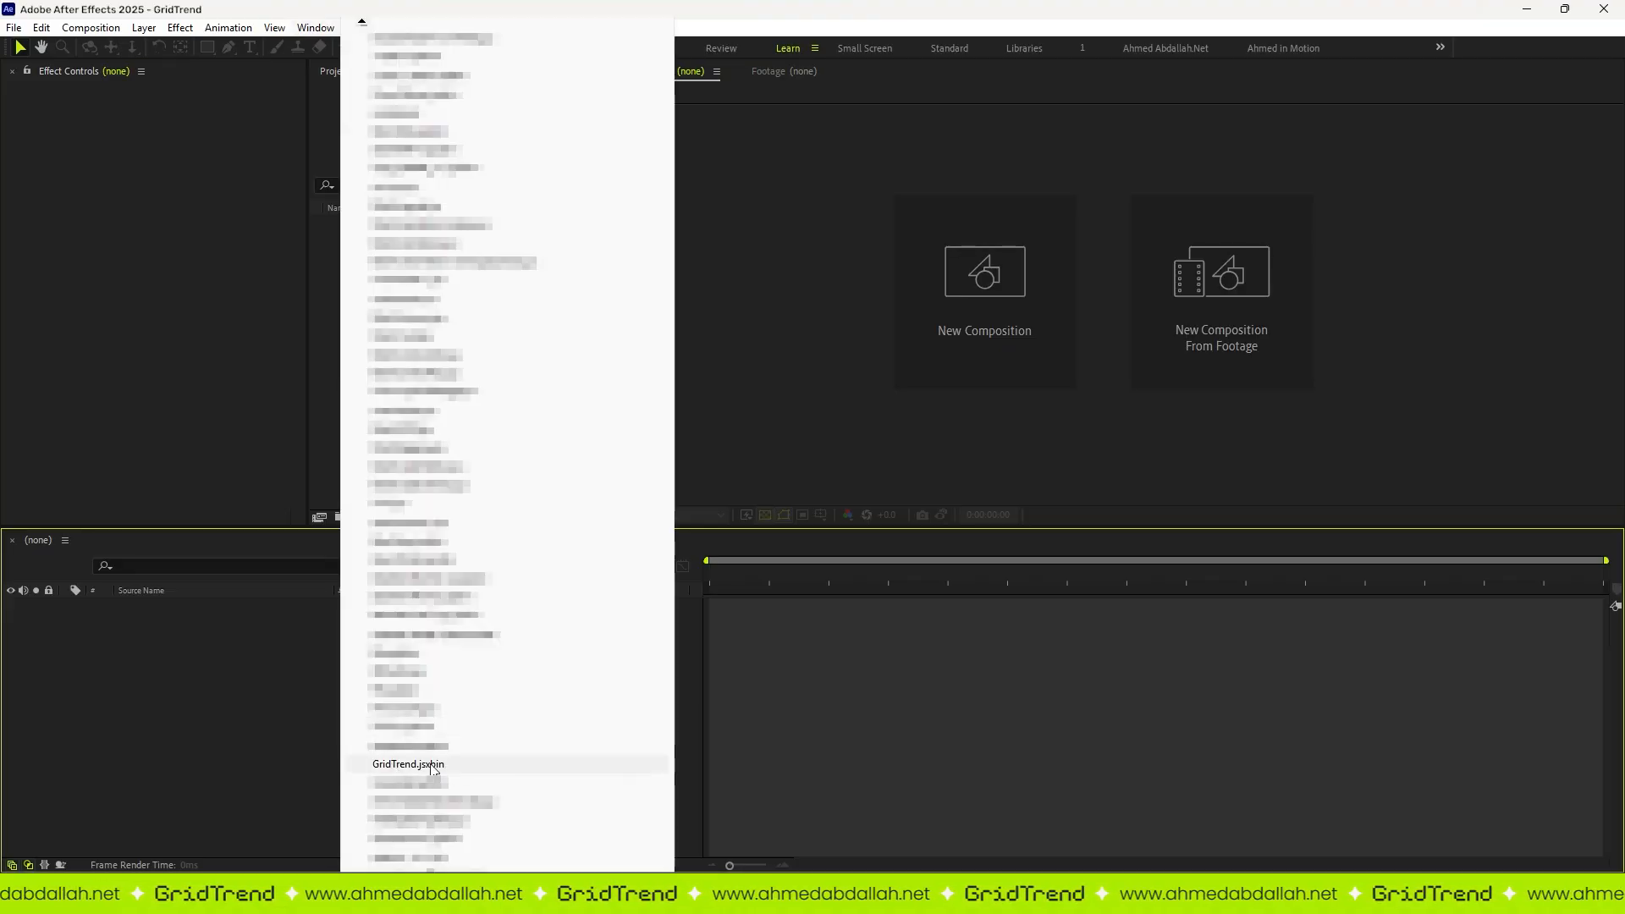
click(432, 765)
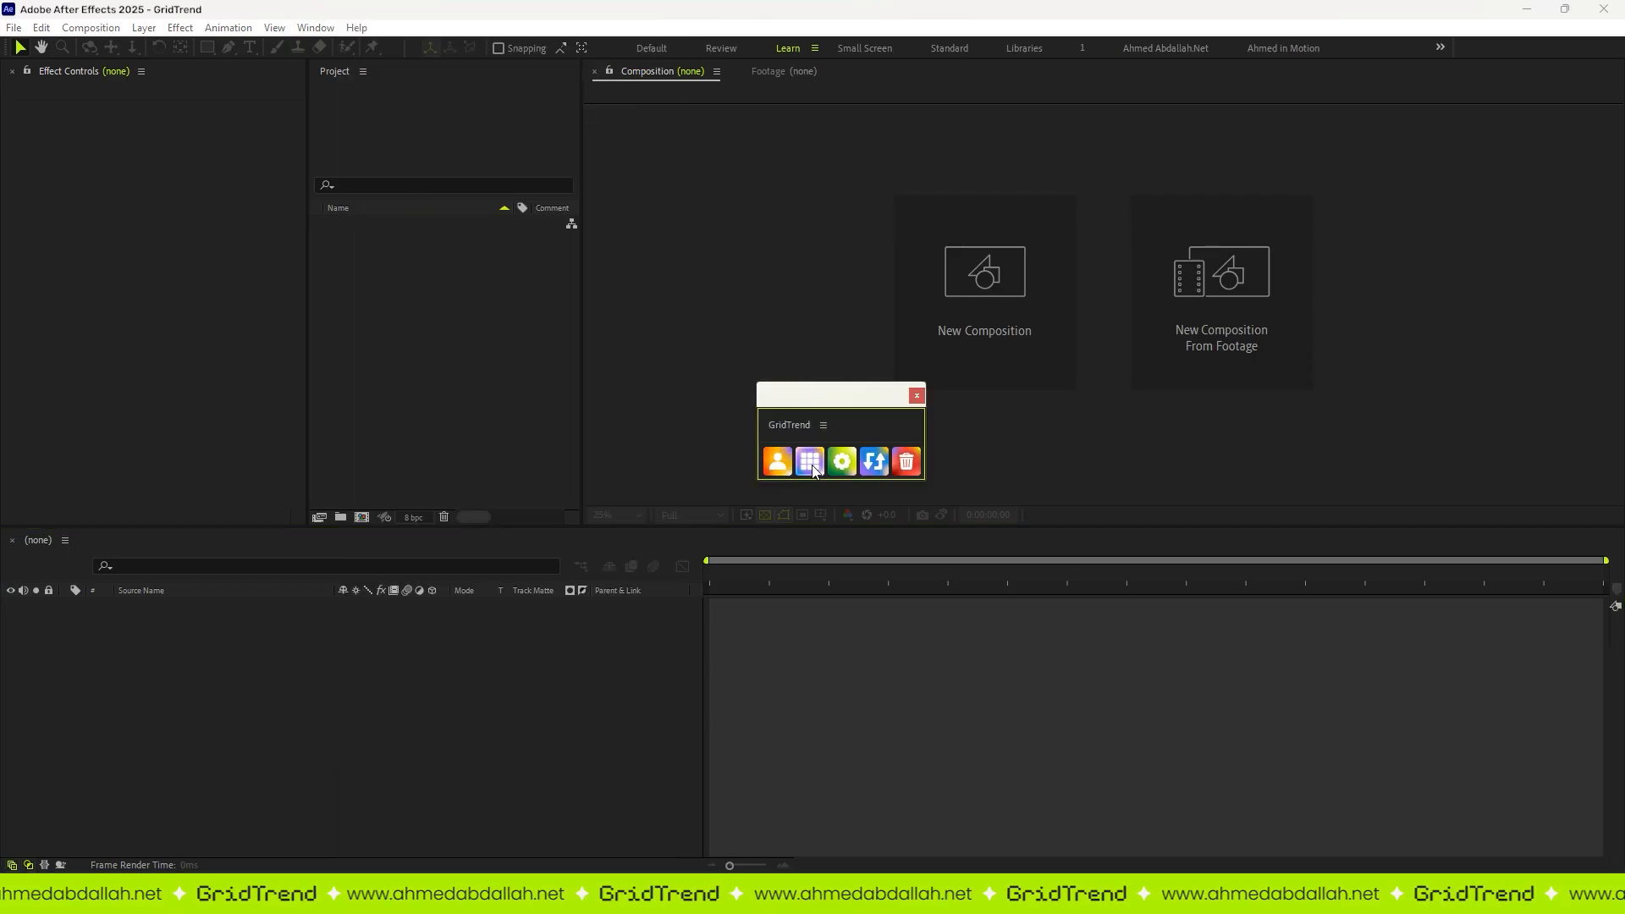
drag(925, 467, 820, 607)
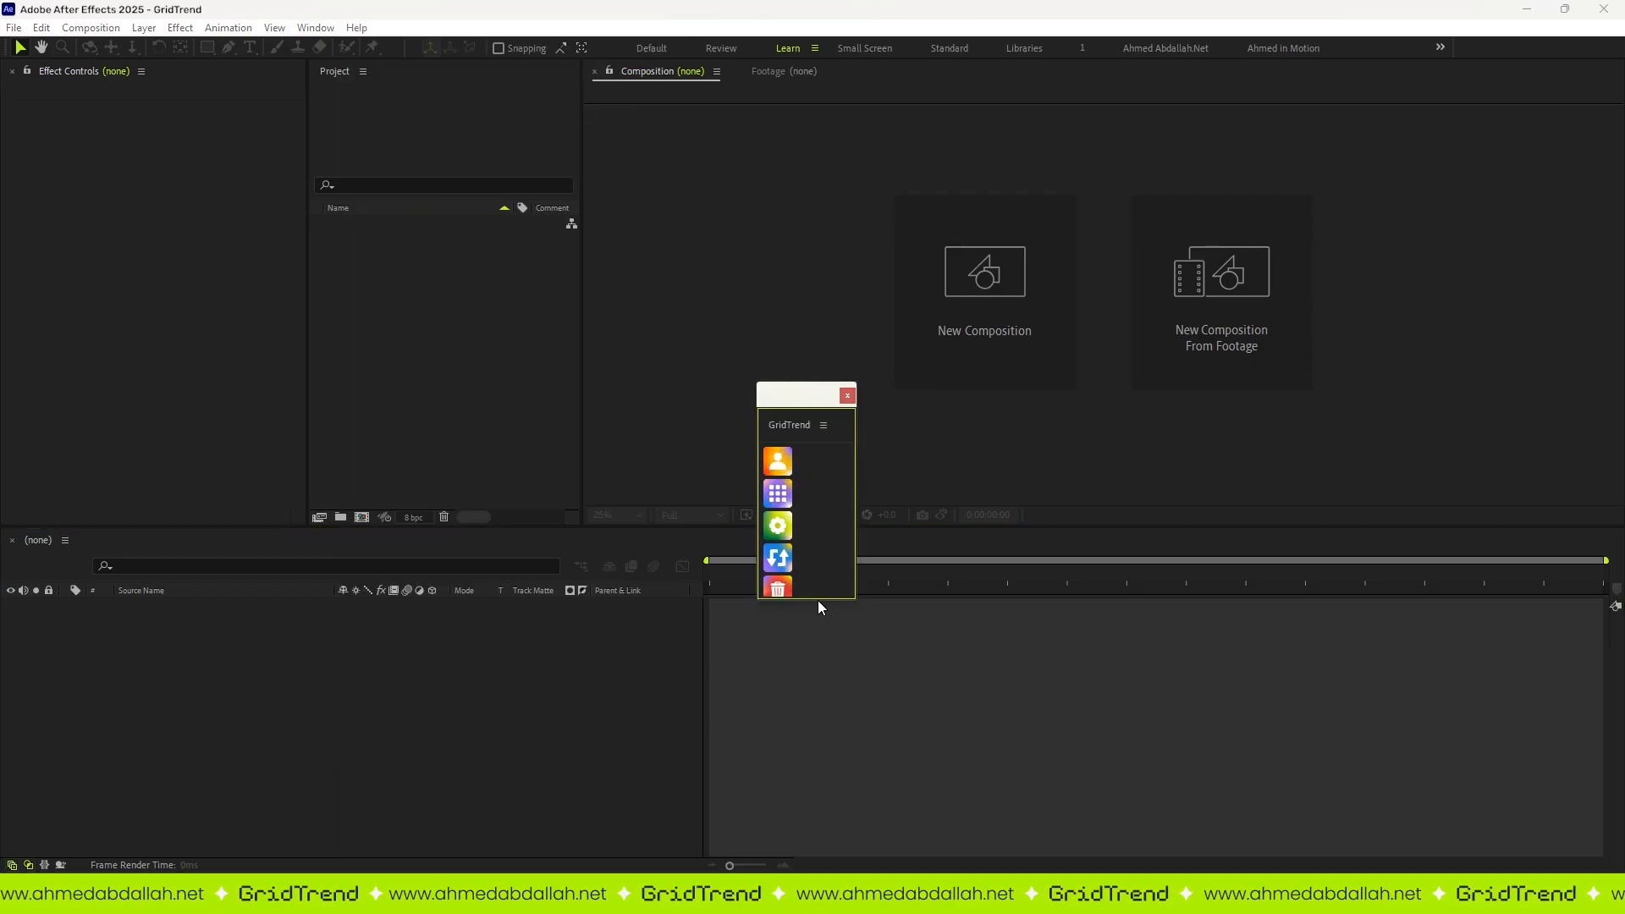
mouse_move(855, 552)
mouse_down()
mouse_move(1005, 551)
mouse_move(878, 537)
mouse_up()
Step: Dock the GridTrend panel below Effect Controls and reduce its width and height
drag(788, 425, 169, 508)
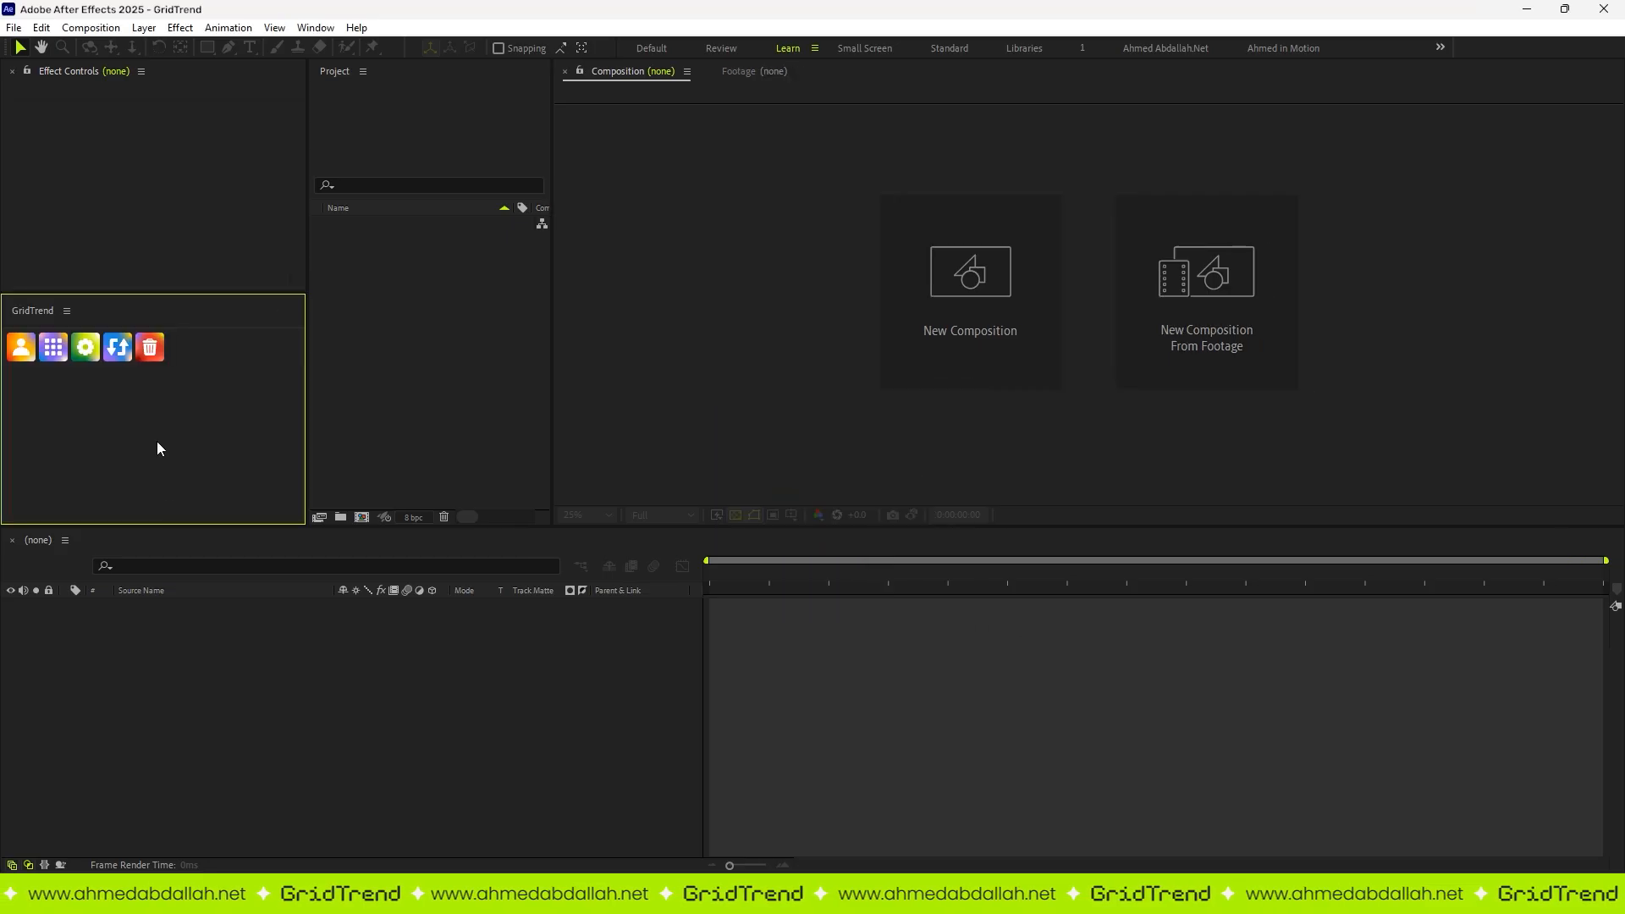
drag(307, 351, 193, 382)
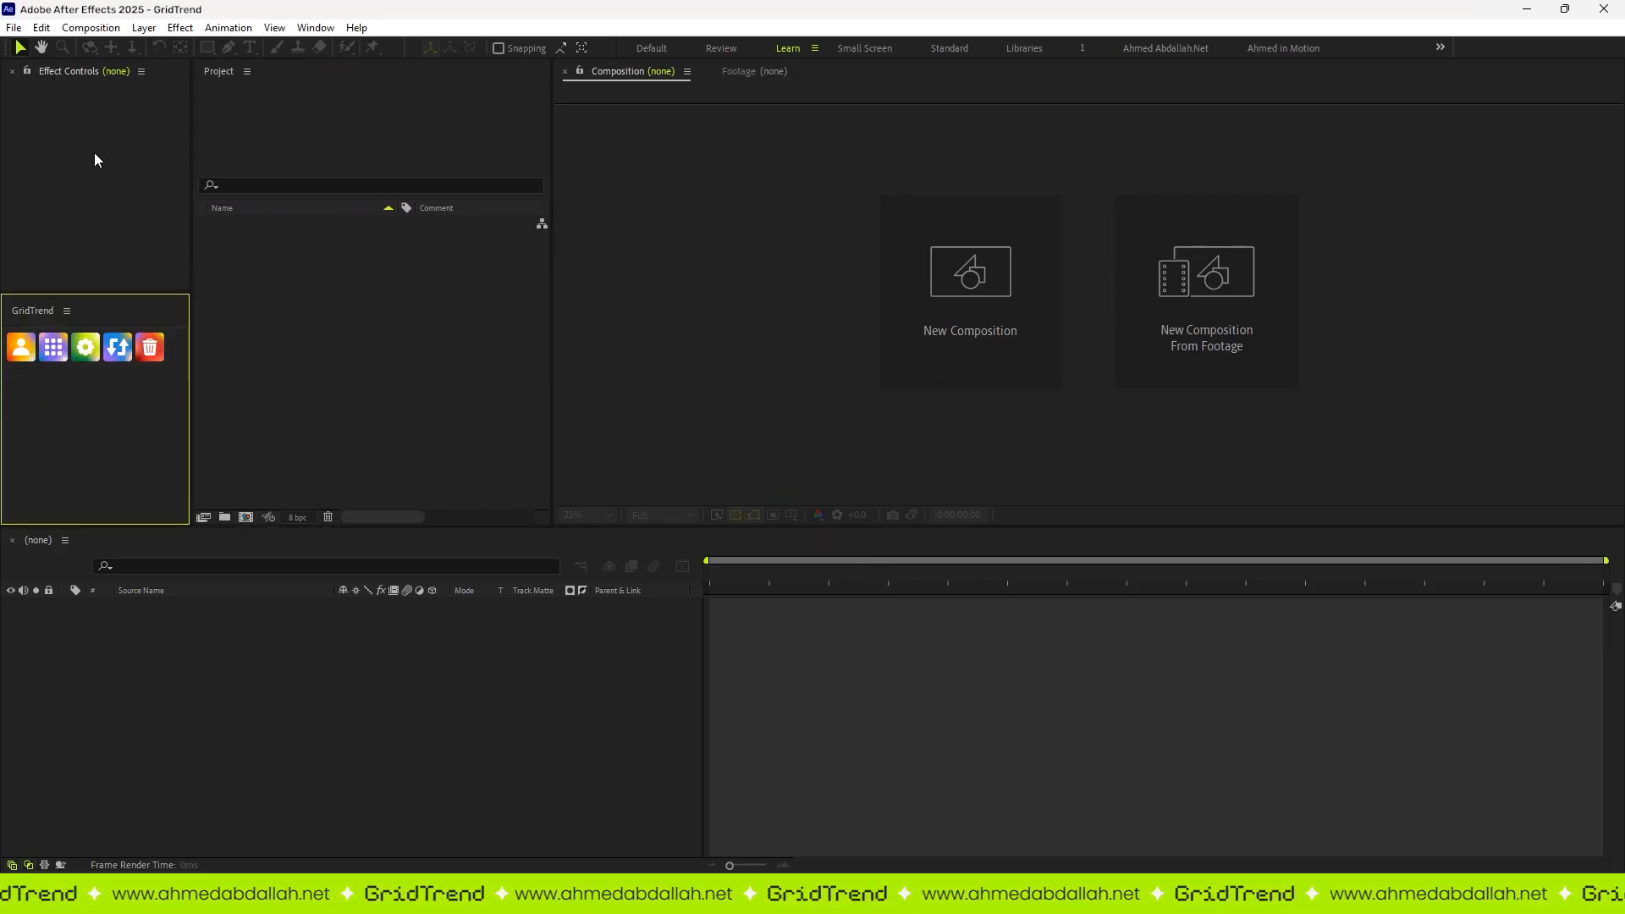
drag(115, 298, 113, 449)
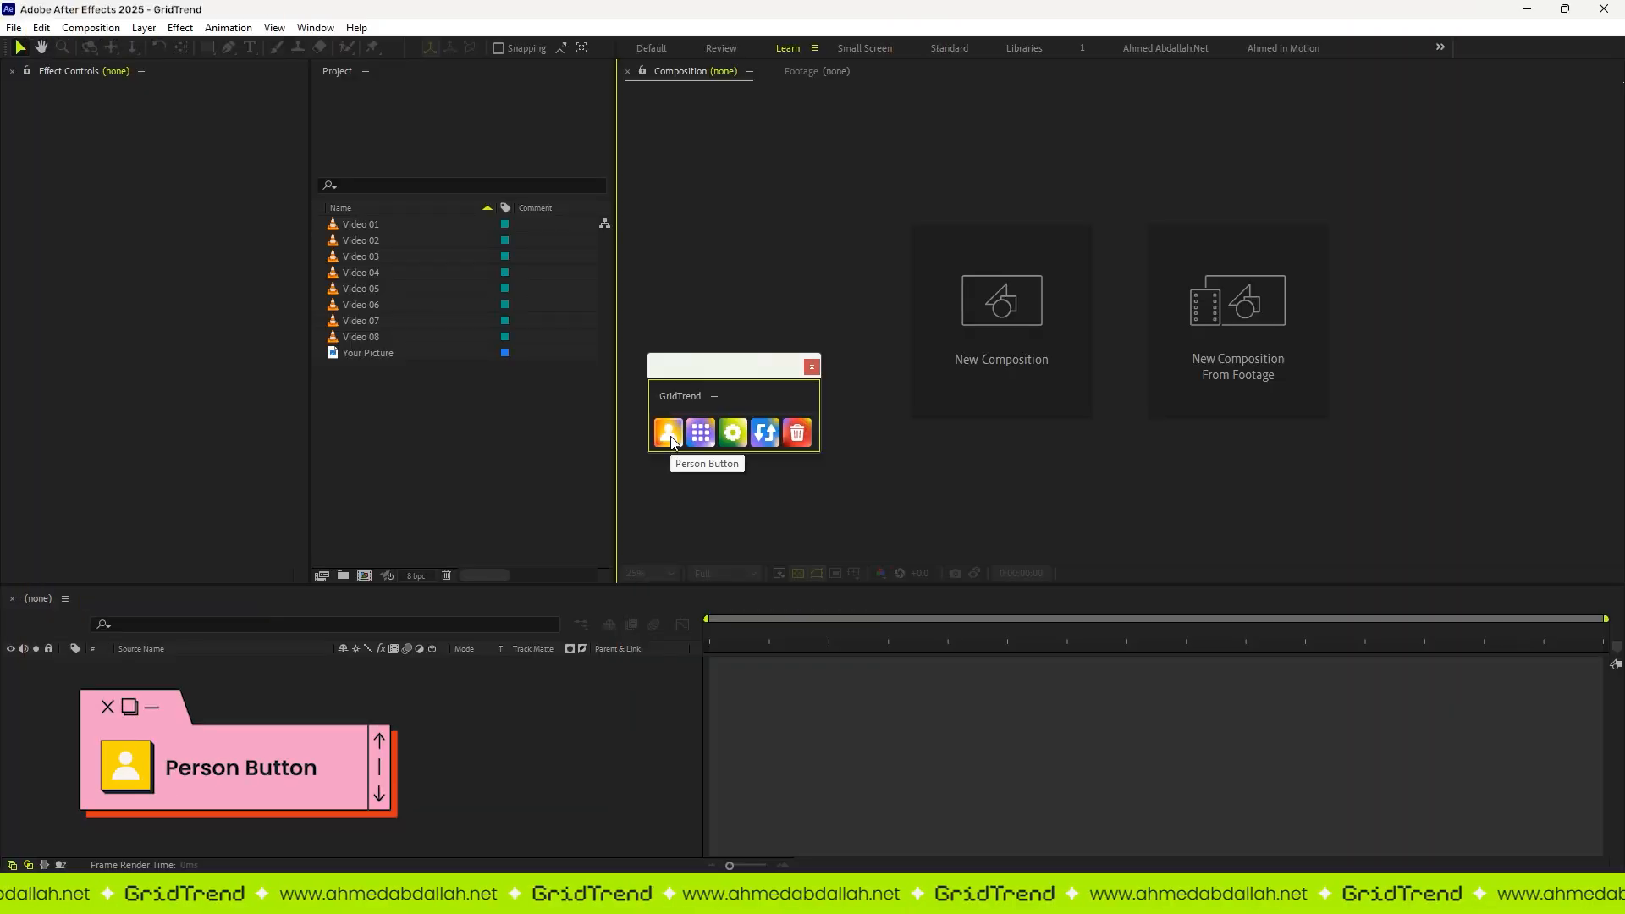
Step: Mark the Your Picture image as the GridTrend profile picture
click(378, 354)
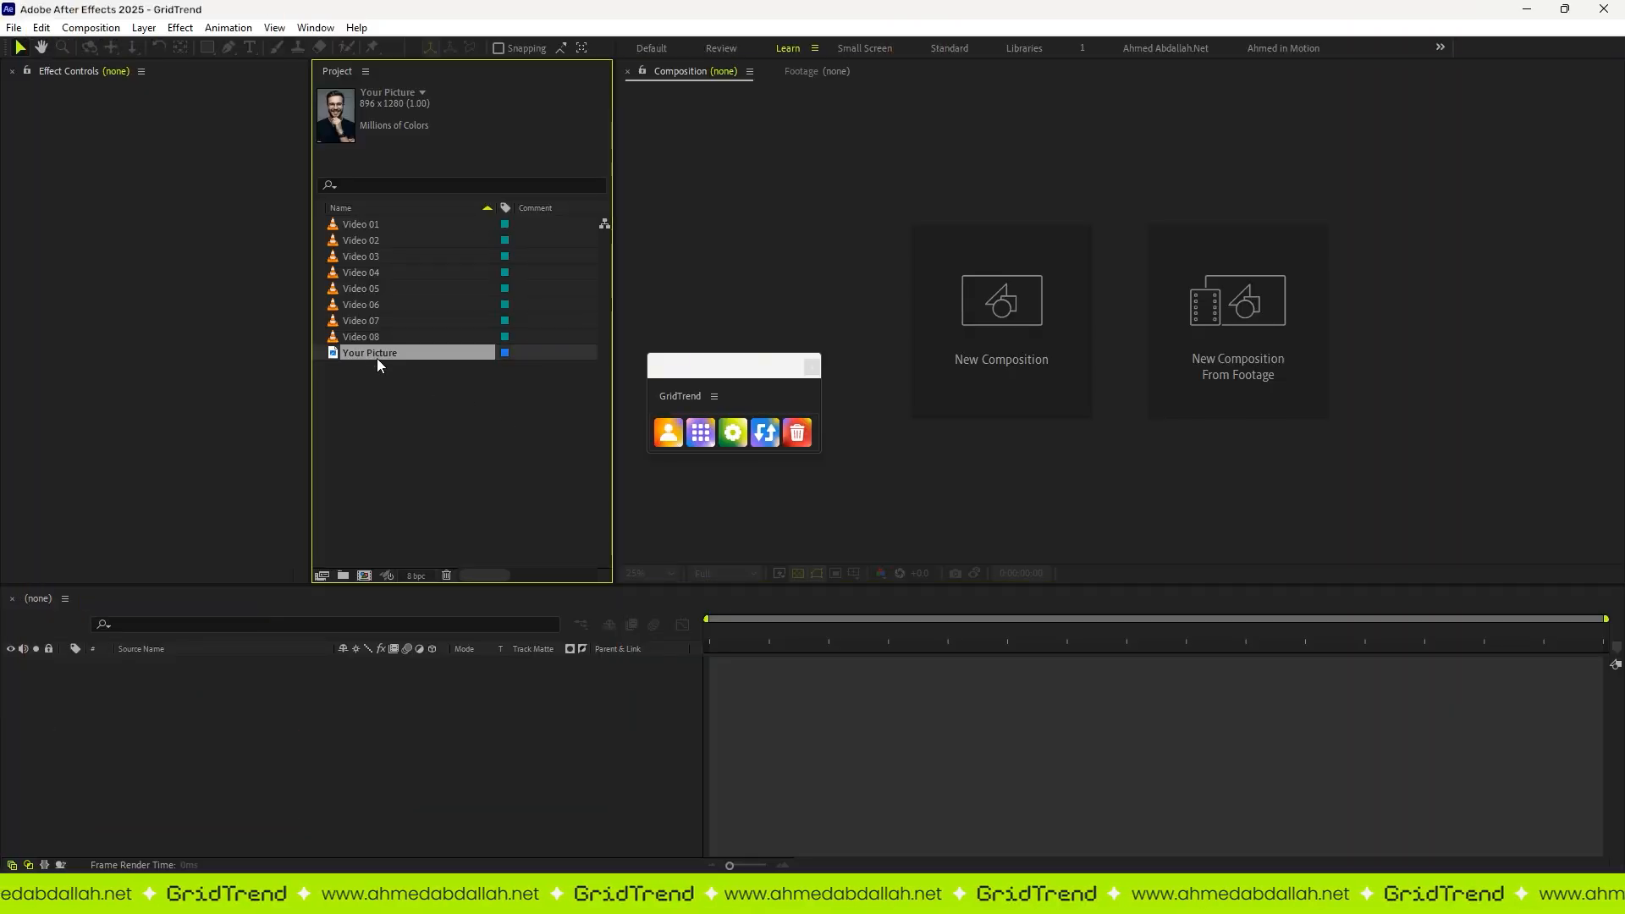
click(671, 446)
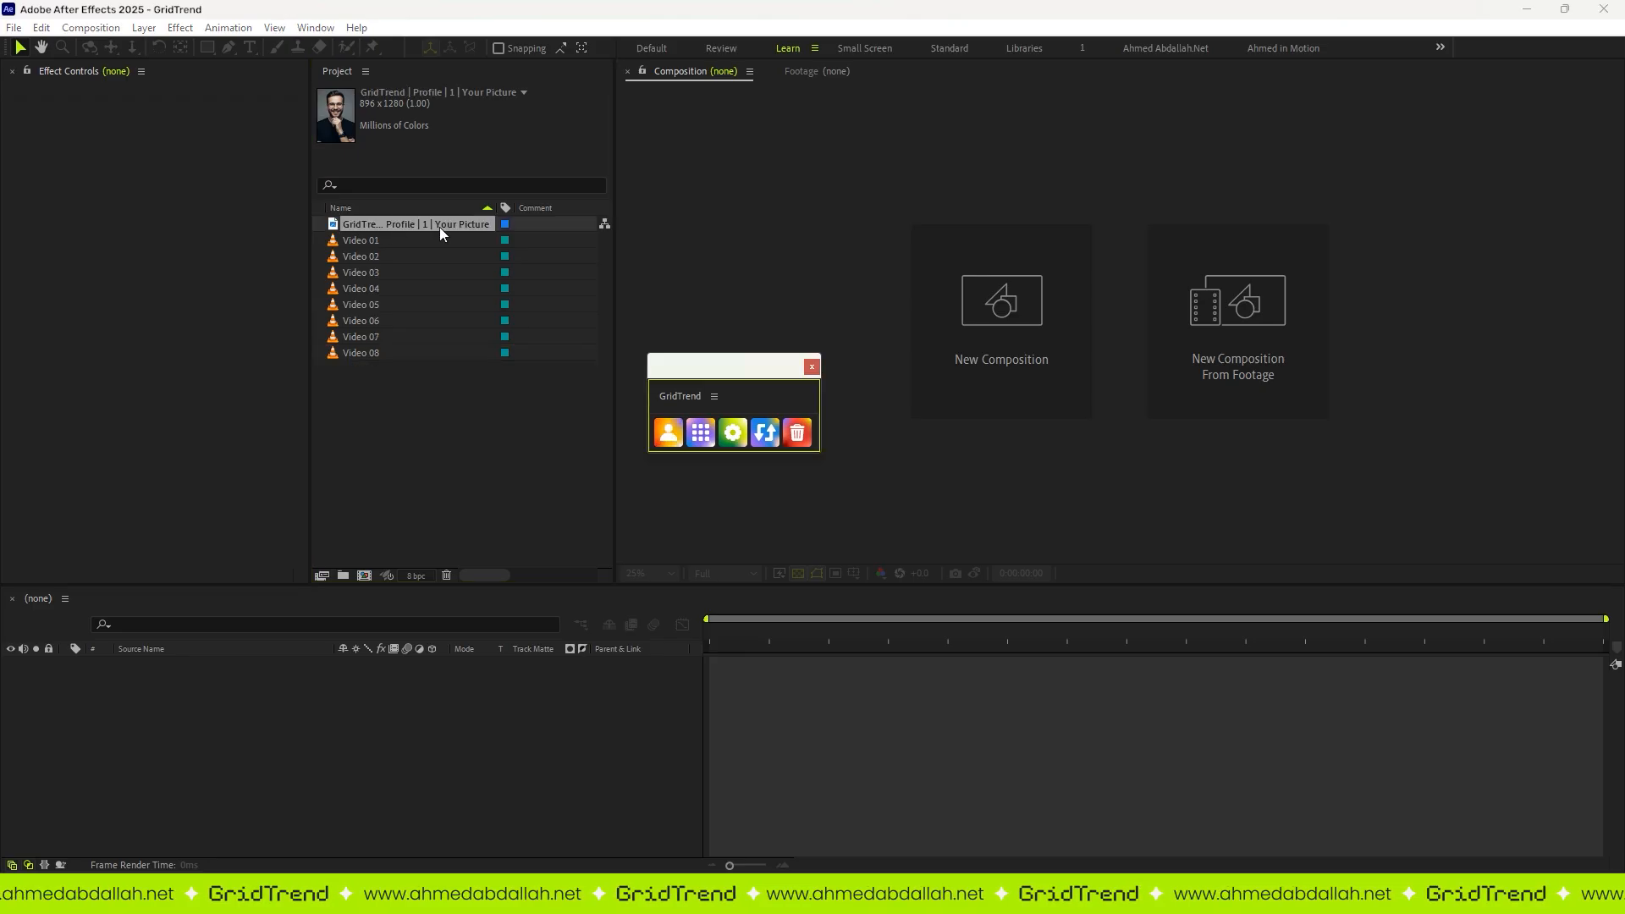
click(424, 413)
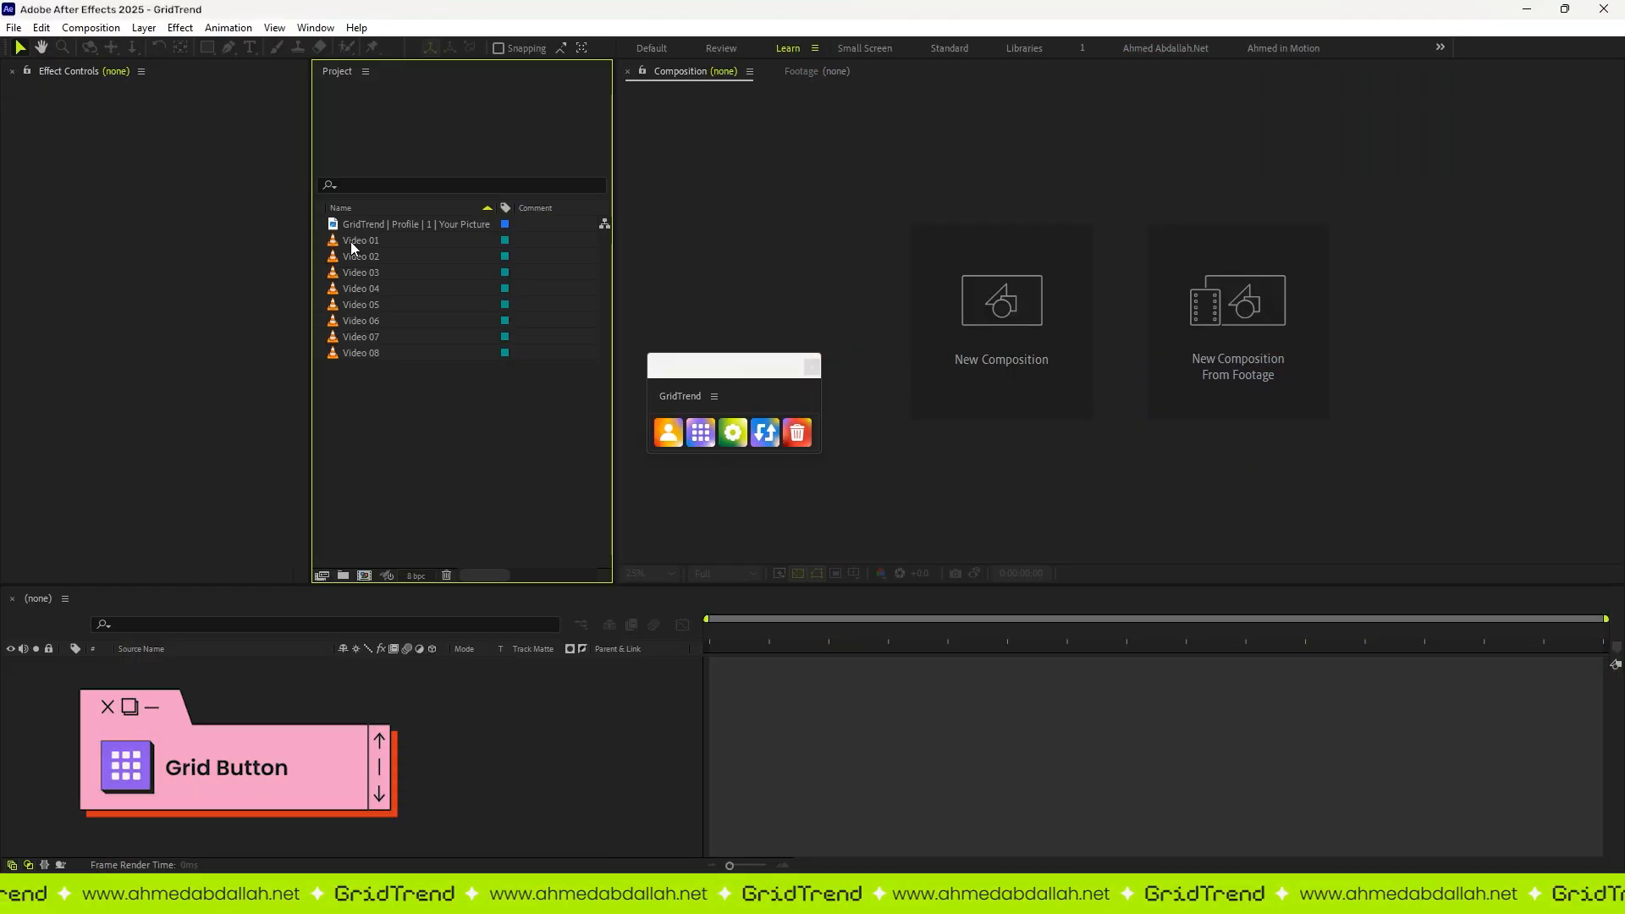
Step: Generate a grid from Video 01 through Video 08 with the profile picture, and generate an empty placeholder grid without media
click(352, 242)
shift+click(369, 351)
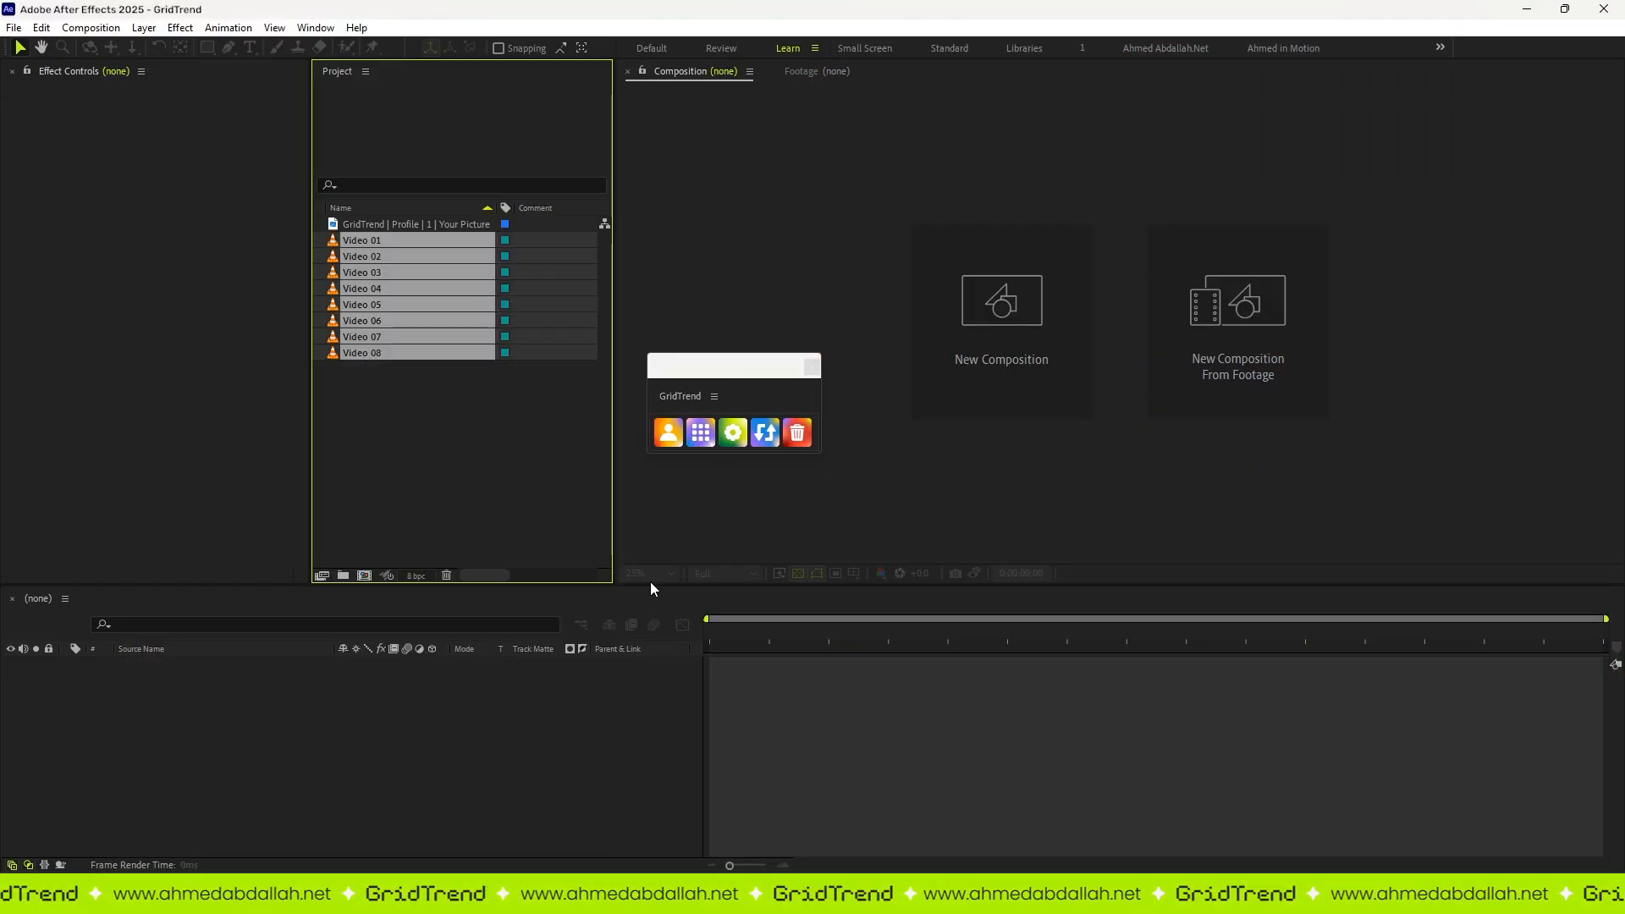
click(703, 434)
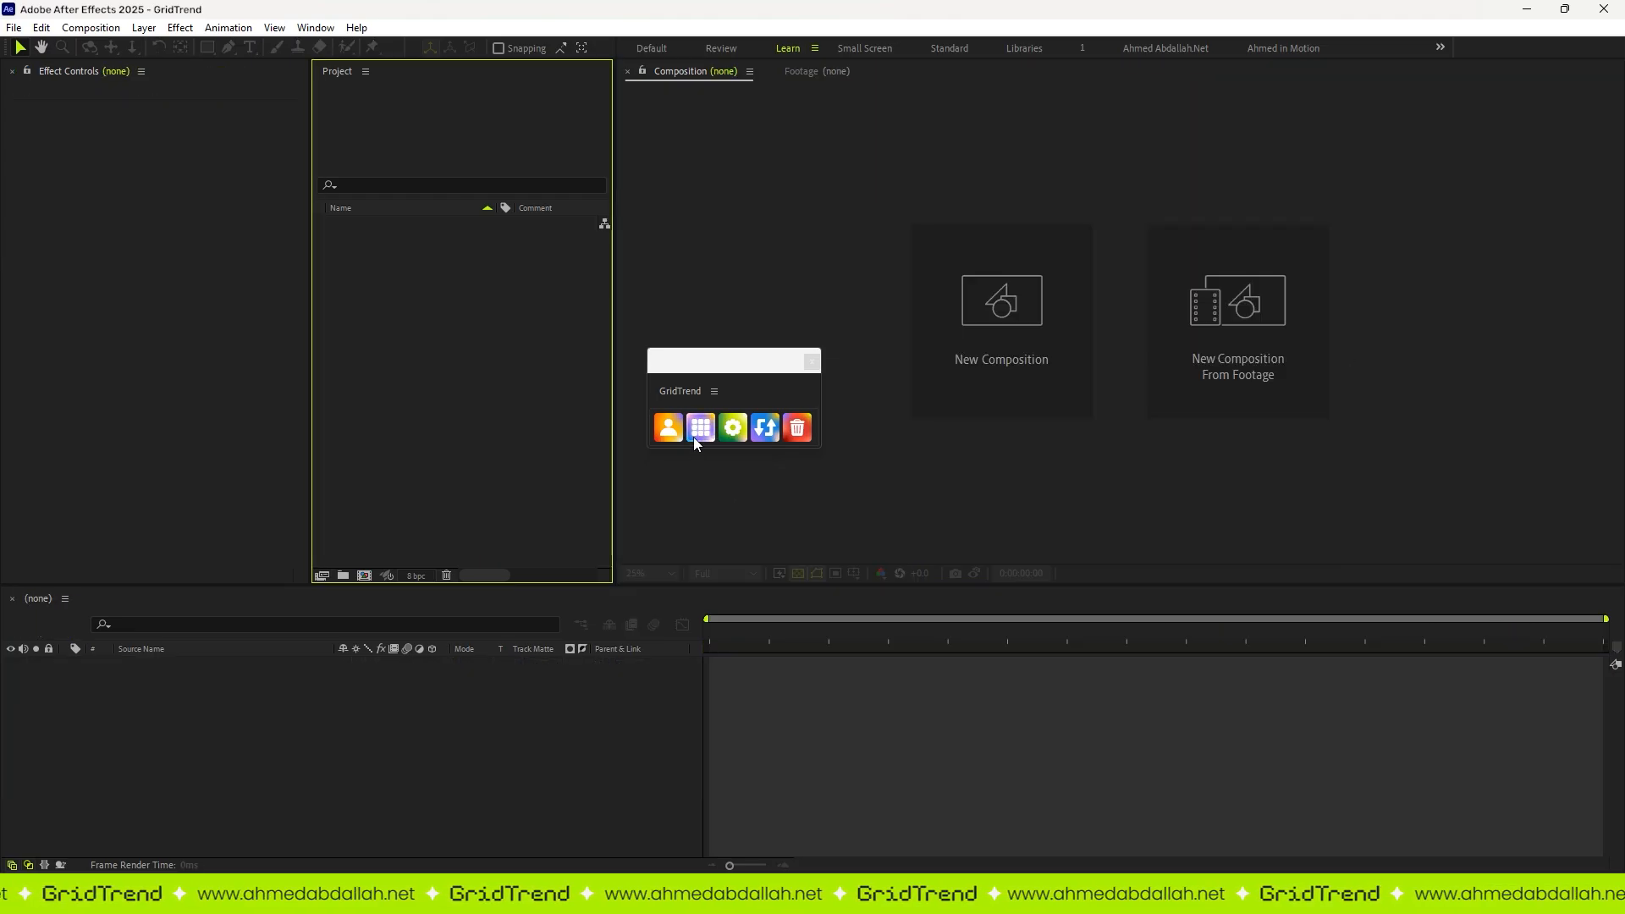
click(694, 437)
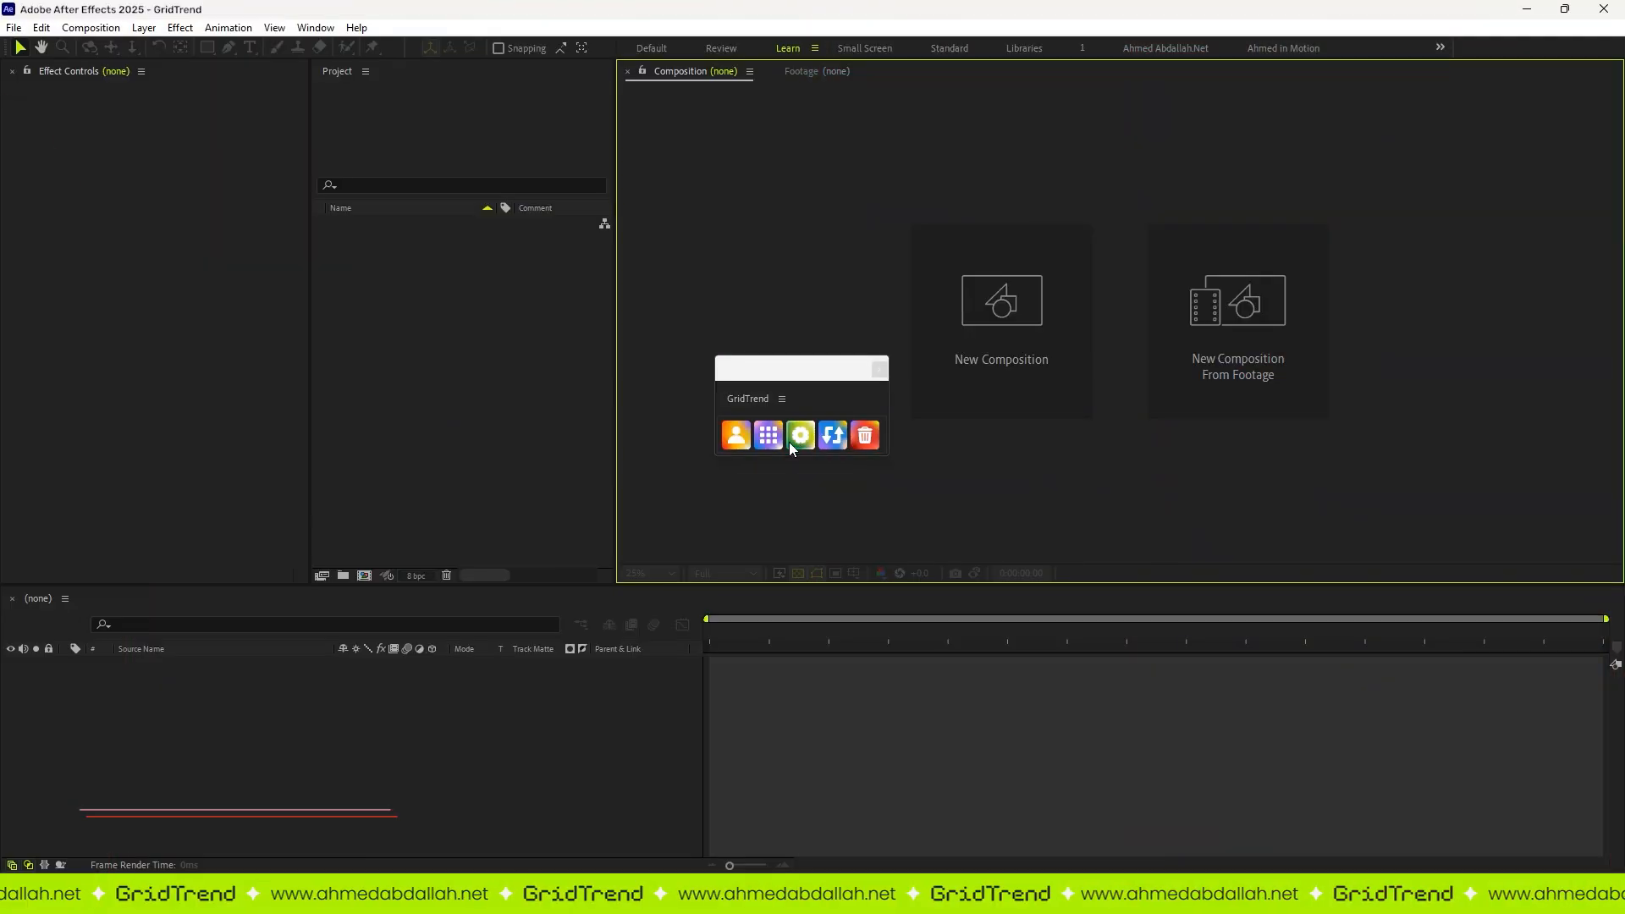
Step: In the GridTrend settings, name the composition "Work Collection | 2025" and size it 1920 by 1080
click(789, 437)
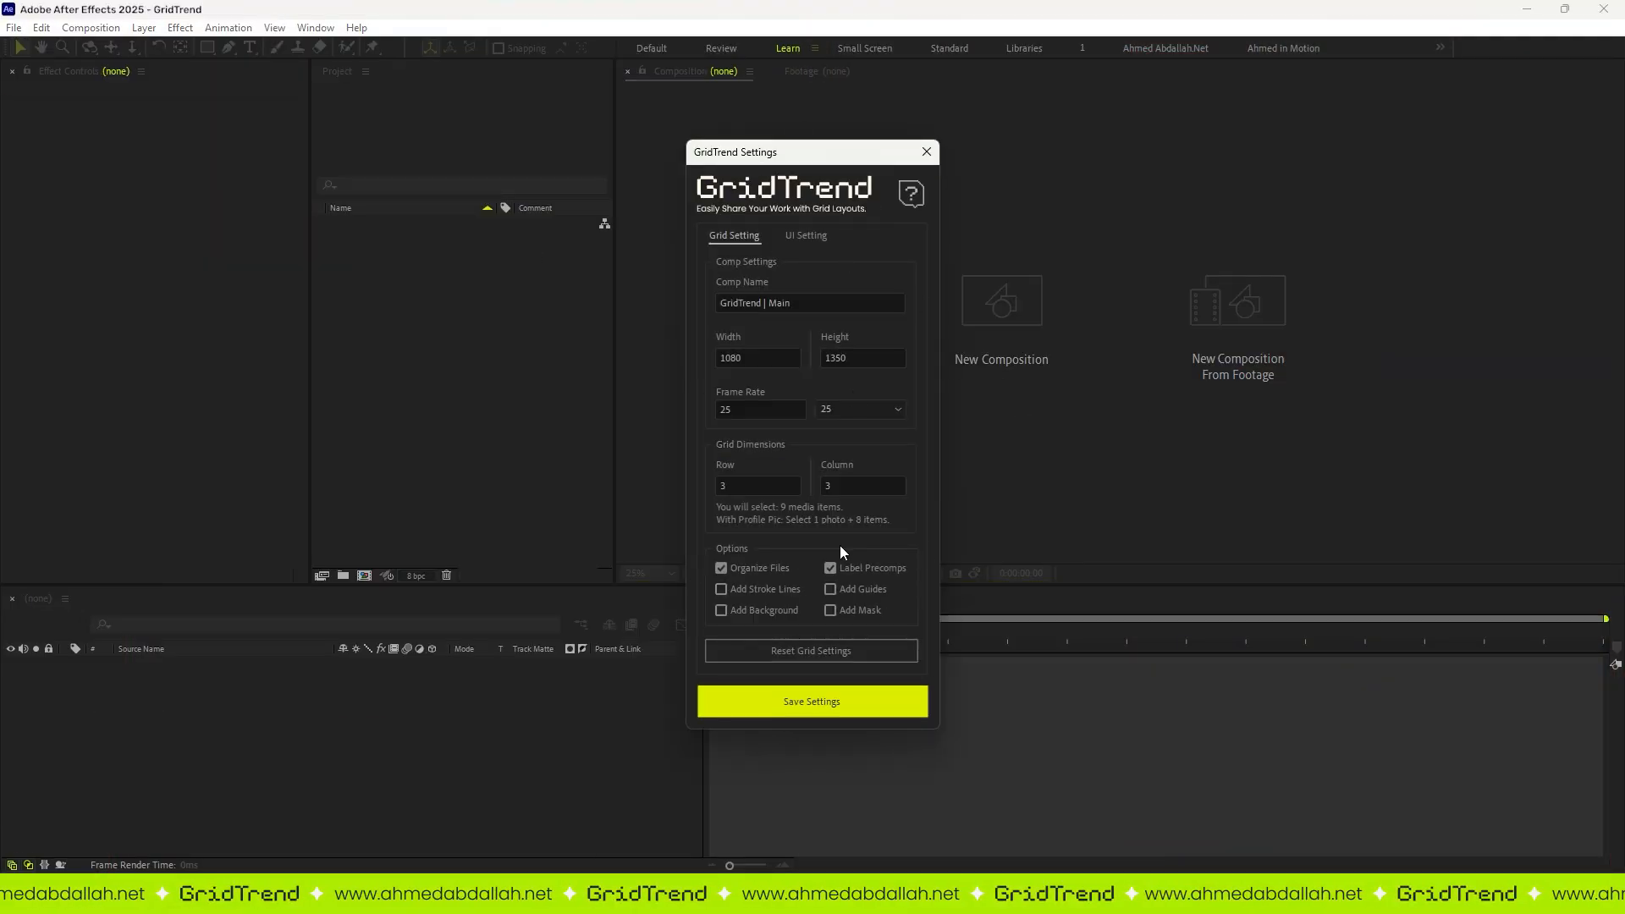
triple_click(811, 303)
text(Work Collection | 2025)
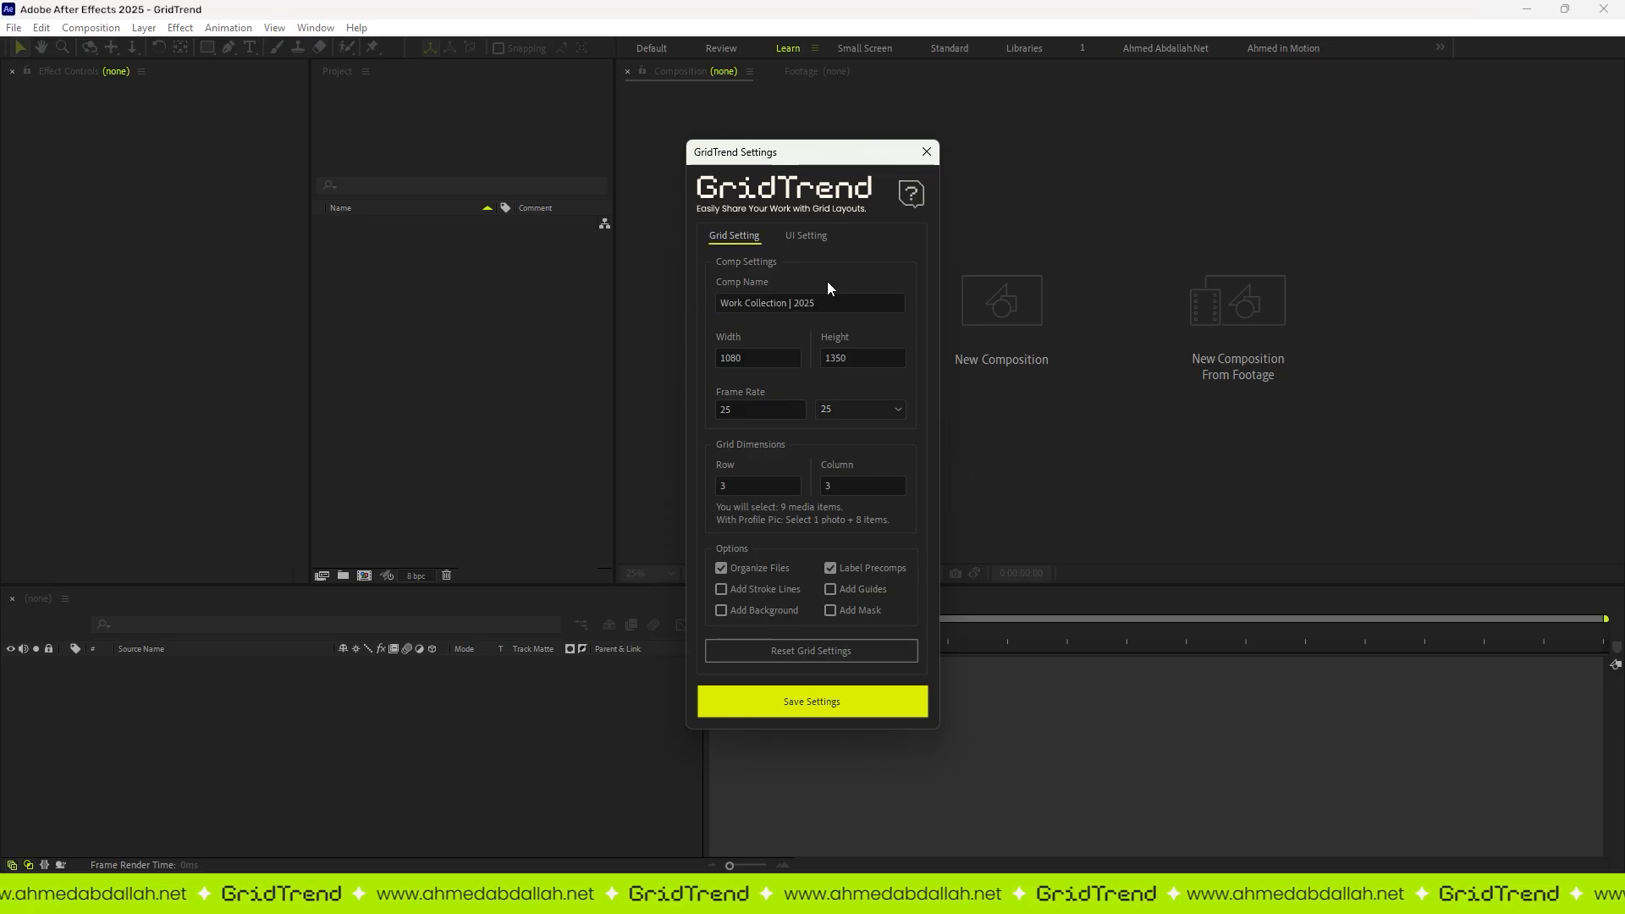
click(756, 358)
text(1920)
key(Tab)
text(1080)
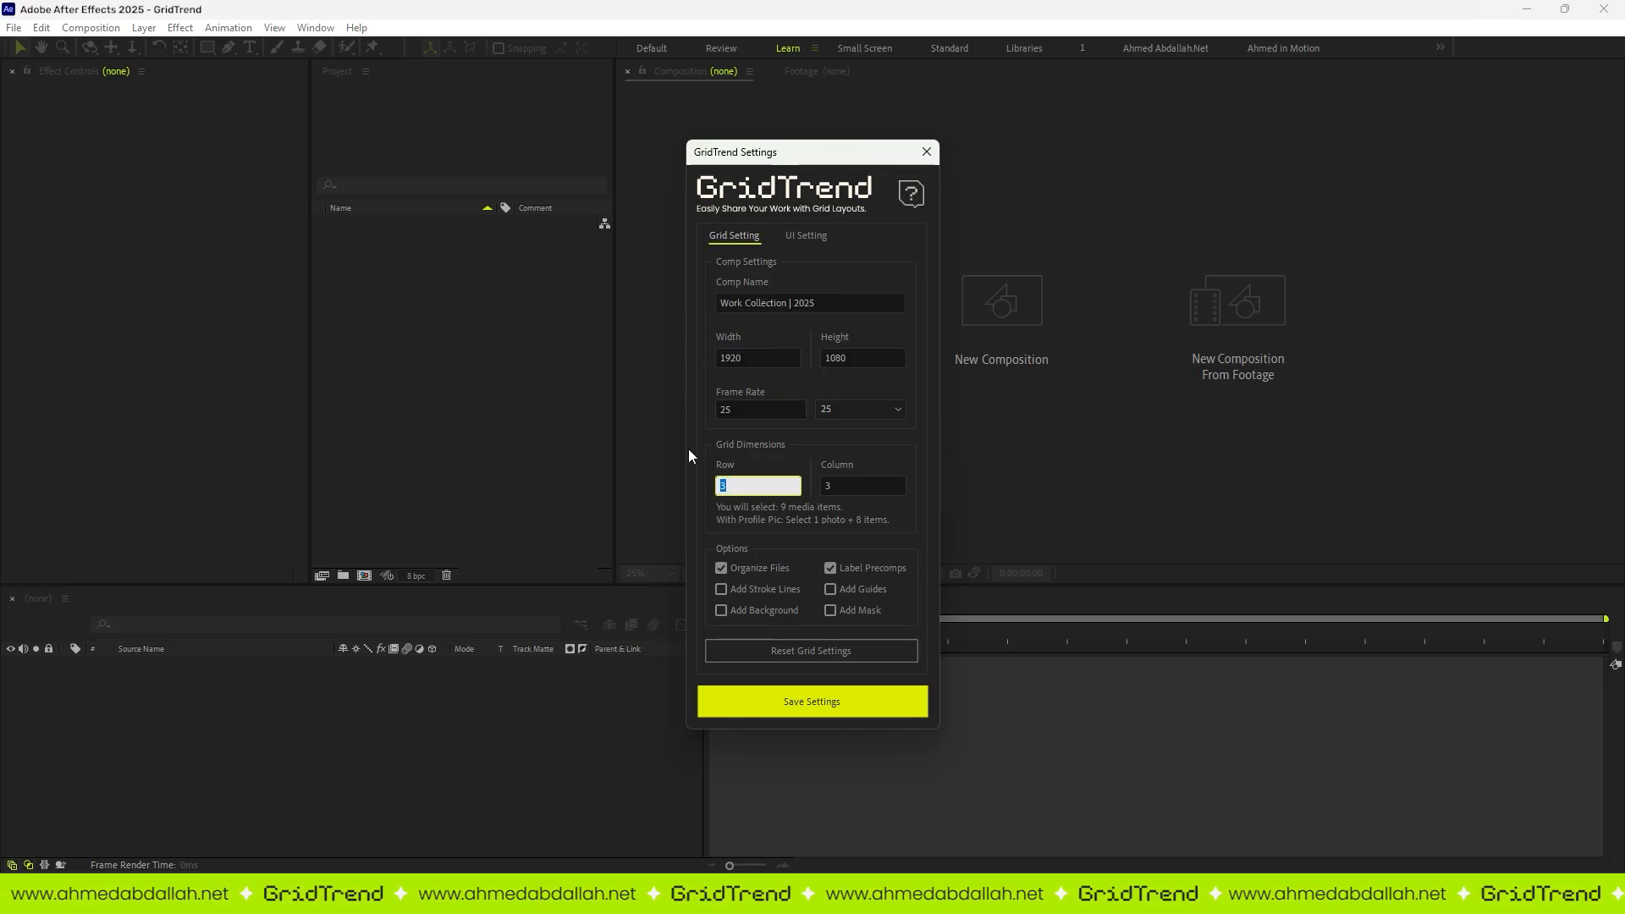
text(5)
Step: Set the grid to 5 rows and 4 columns with stroke lines and a background, and save the settings
click(838, 488)
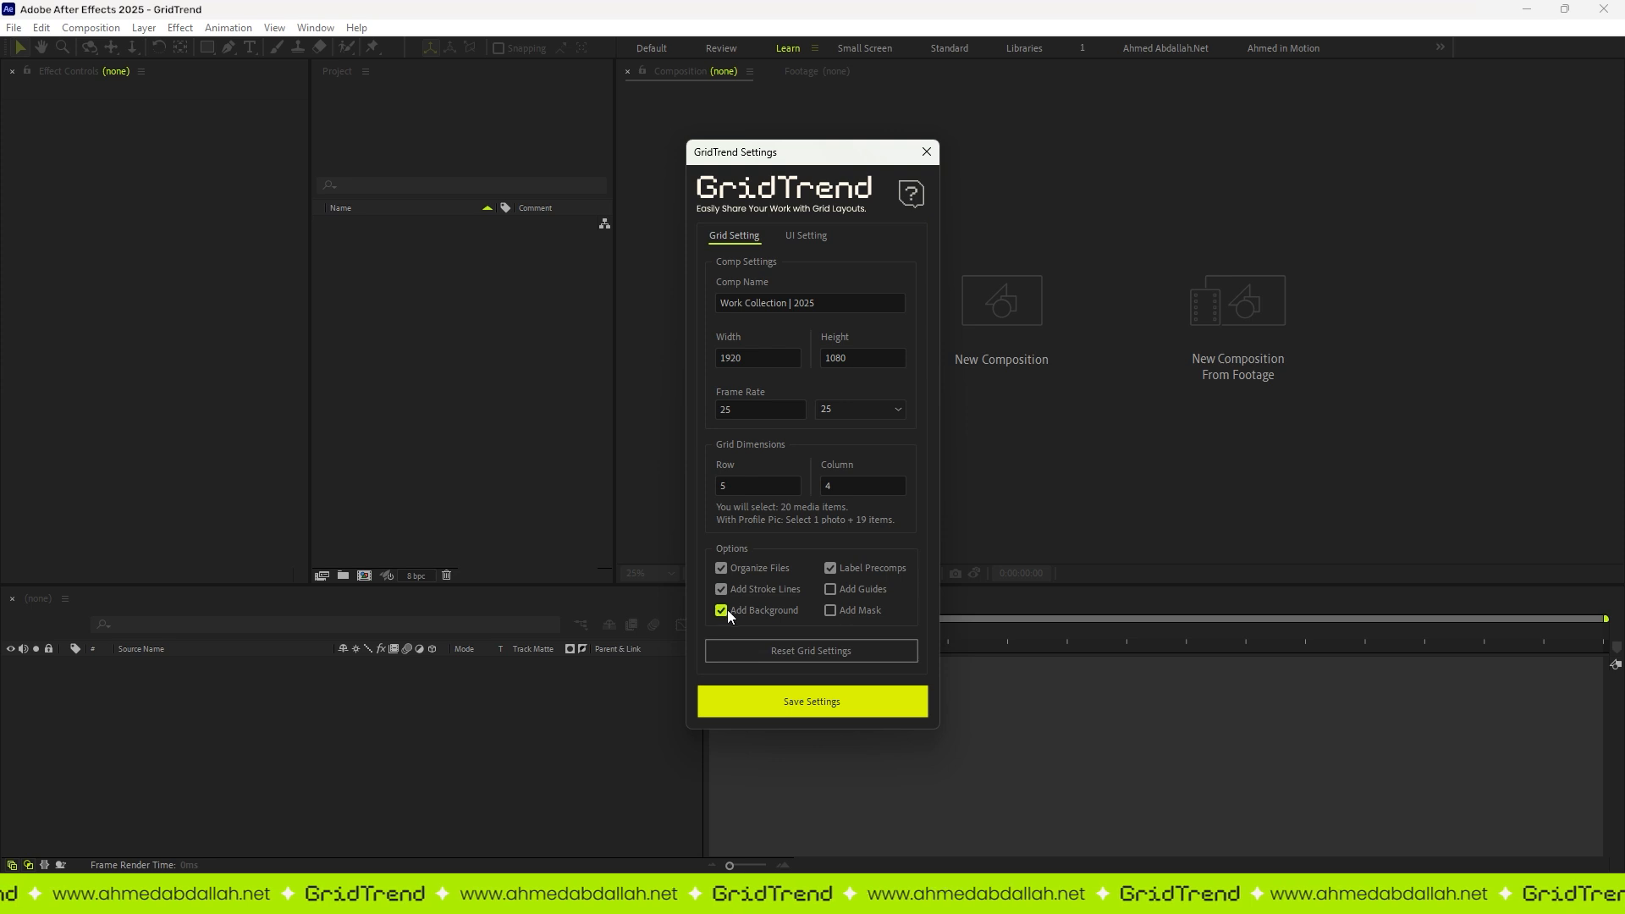
click(799, 702)
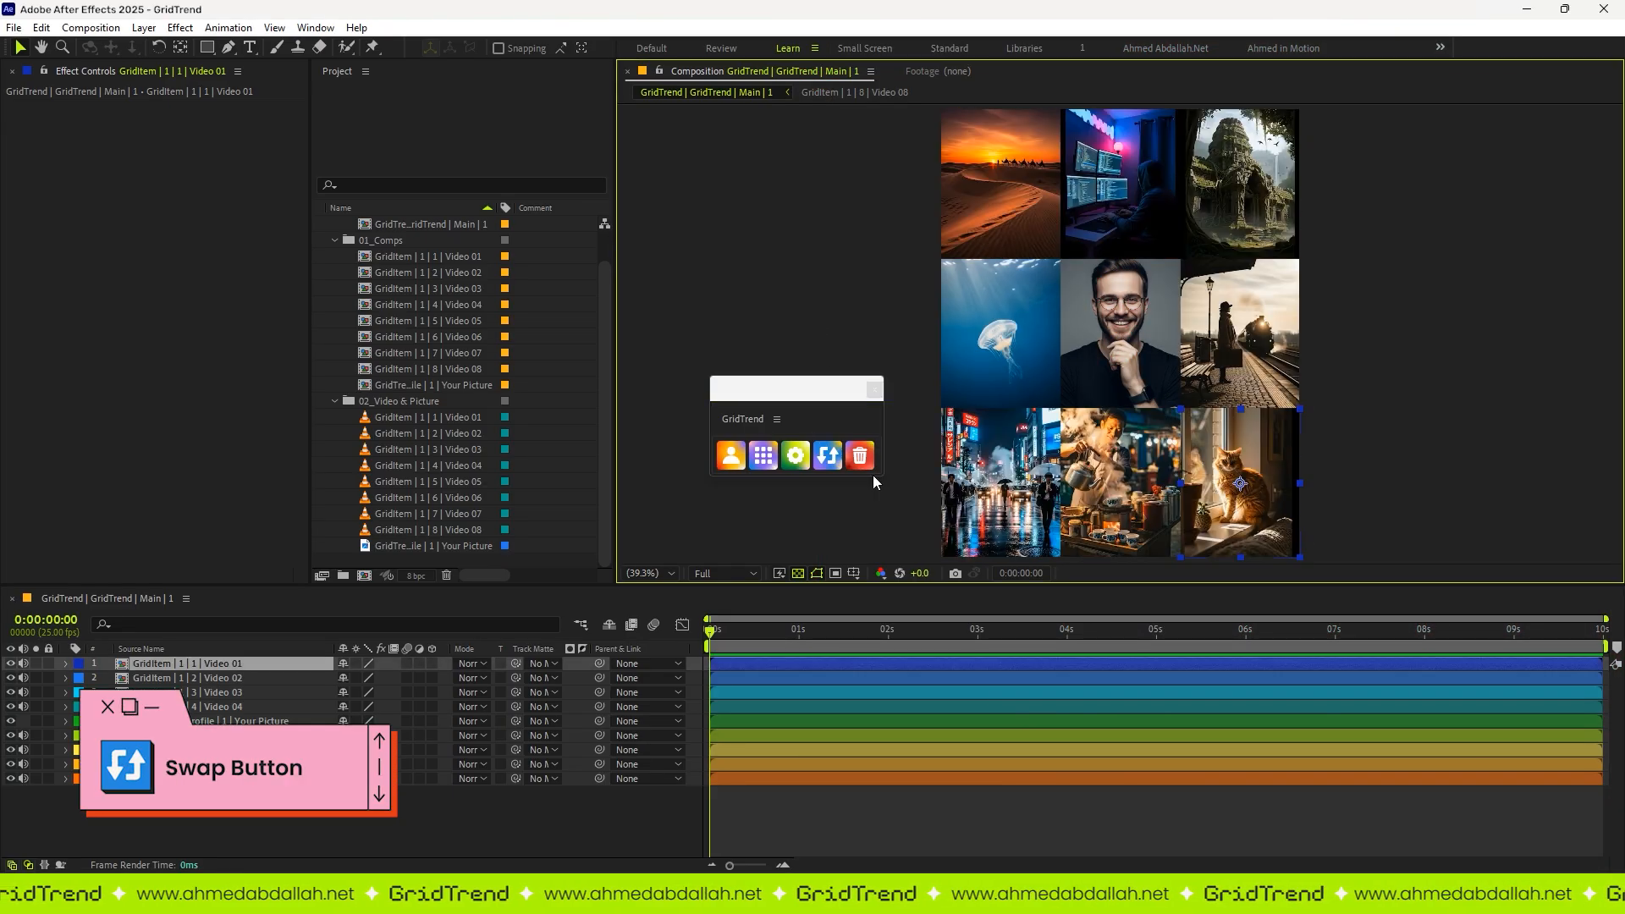
Step: Shuffle the positions of the videos in the 3 by 3 grid several times with GridTrend's swap function
click(840, 469)
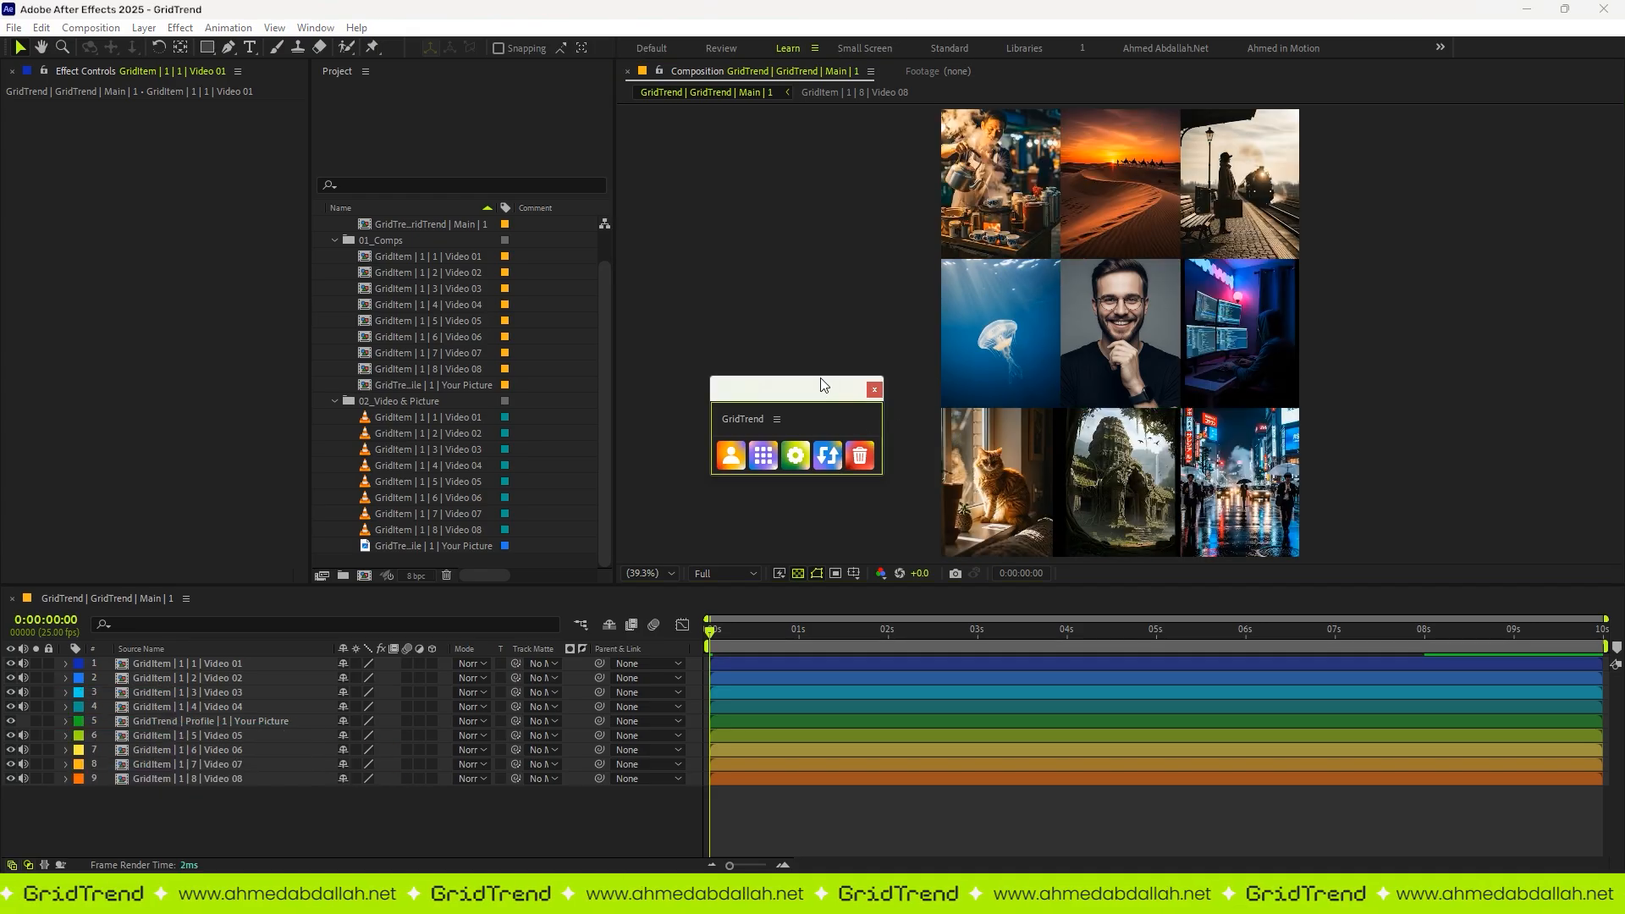
drag(820, 386, 813, 379)
click(822, 449)
click(828, 450)
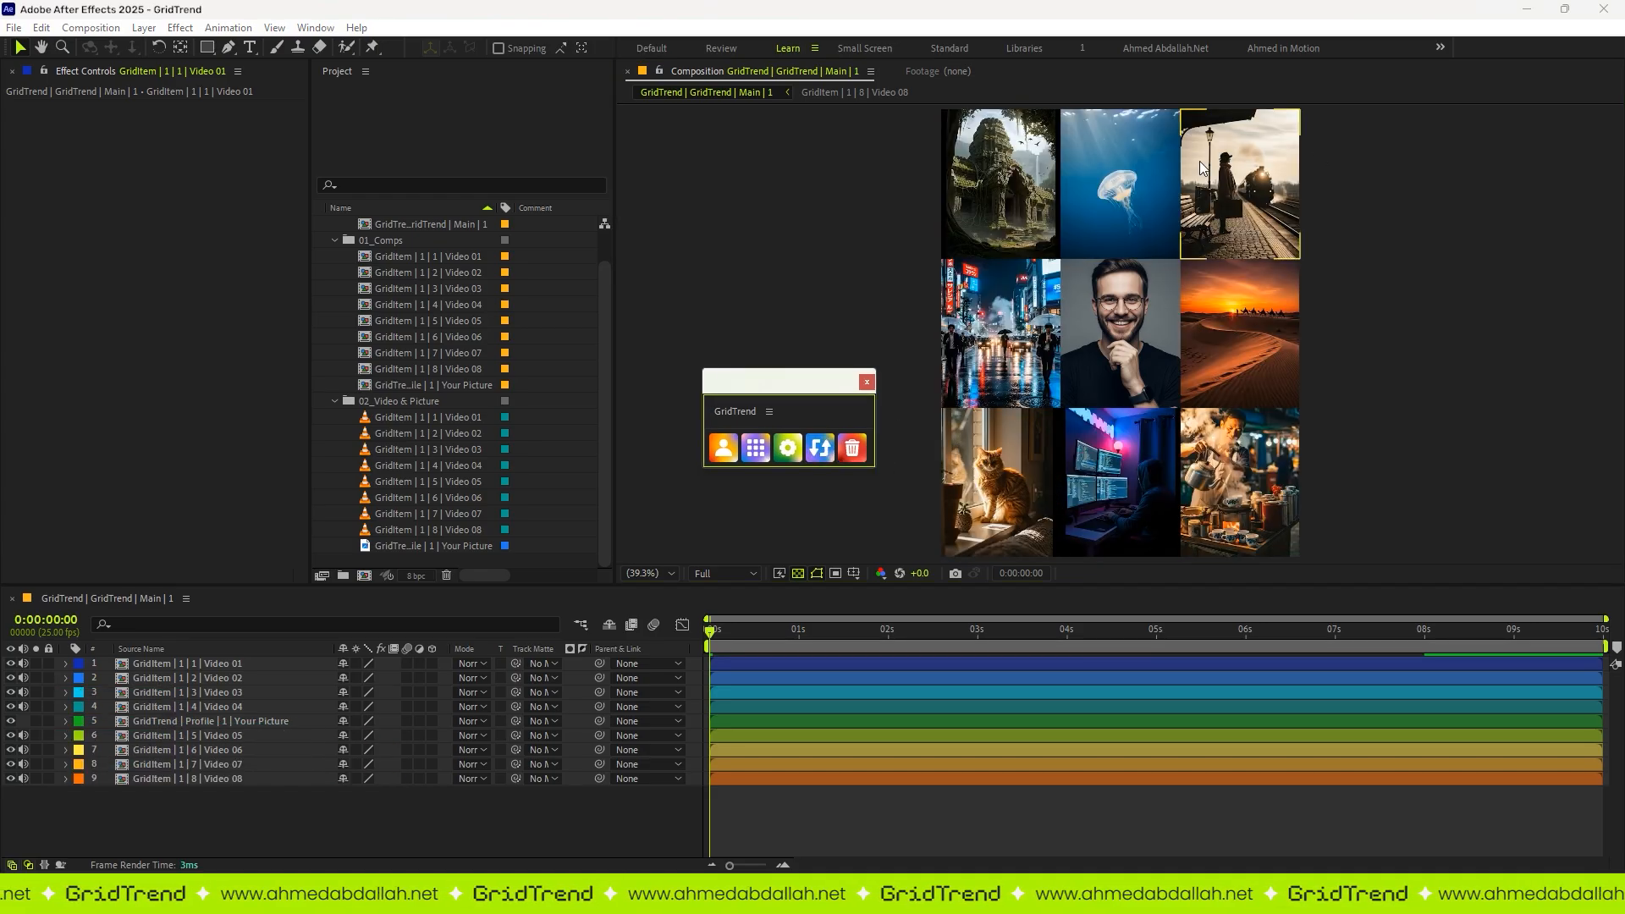
click(832, 451)
click(832, 450)
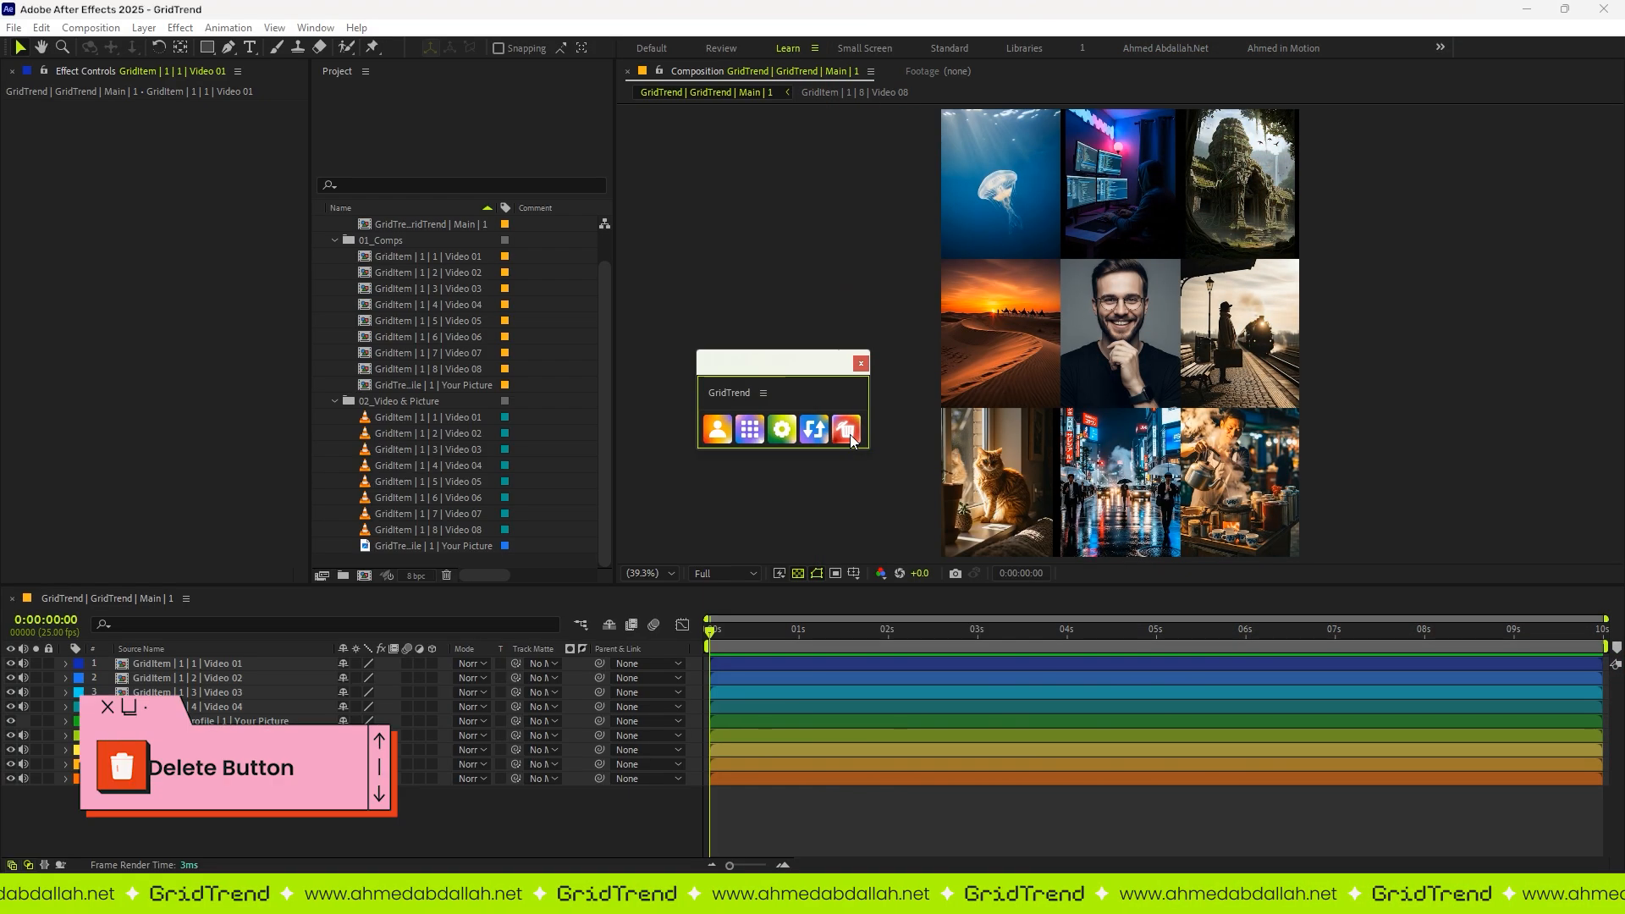
Step: Delete the last created video grid, and also delete the empty second grid while preserving the source footage
click(845, 429)
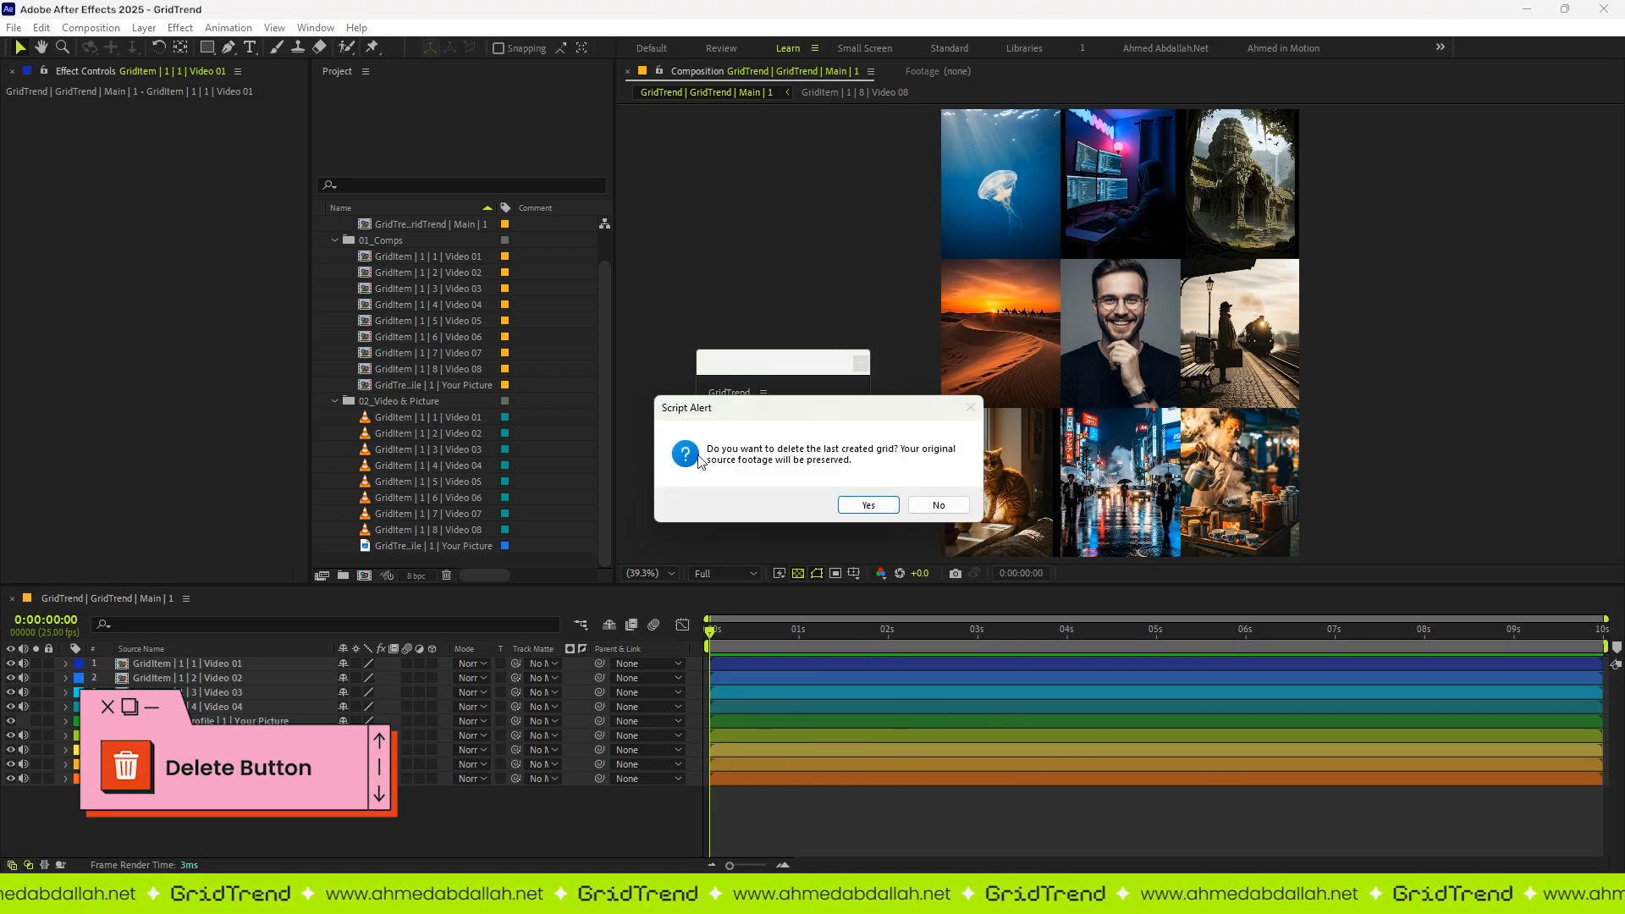
click(867, 506)
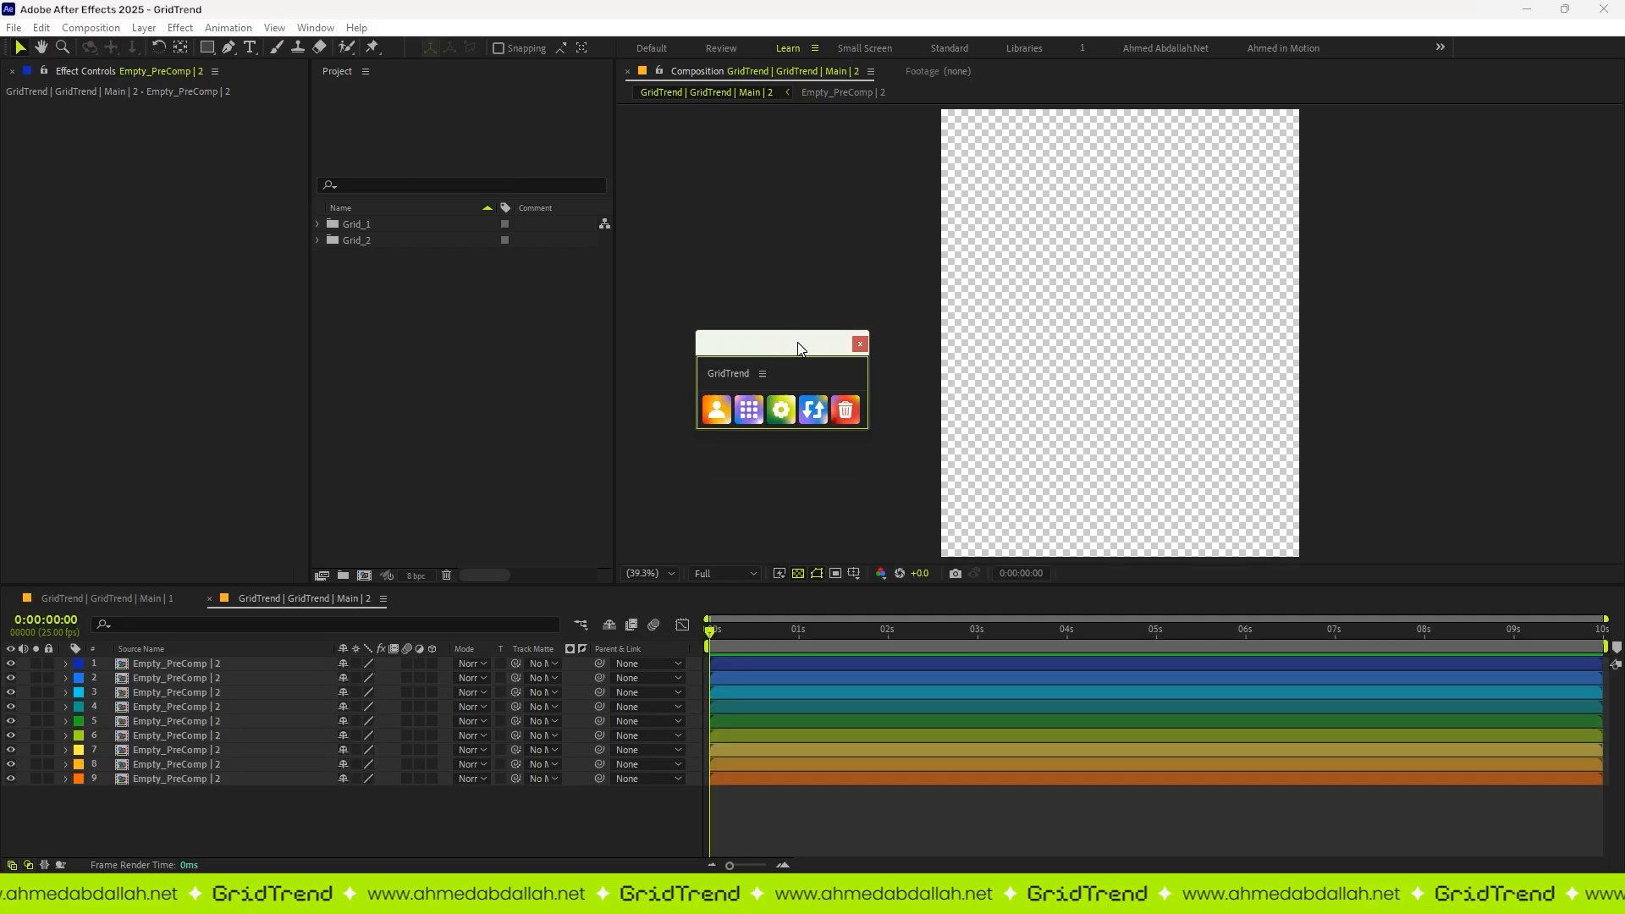
click(846, 428)
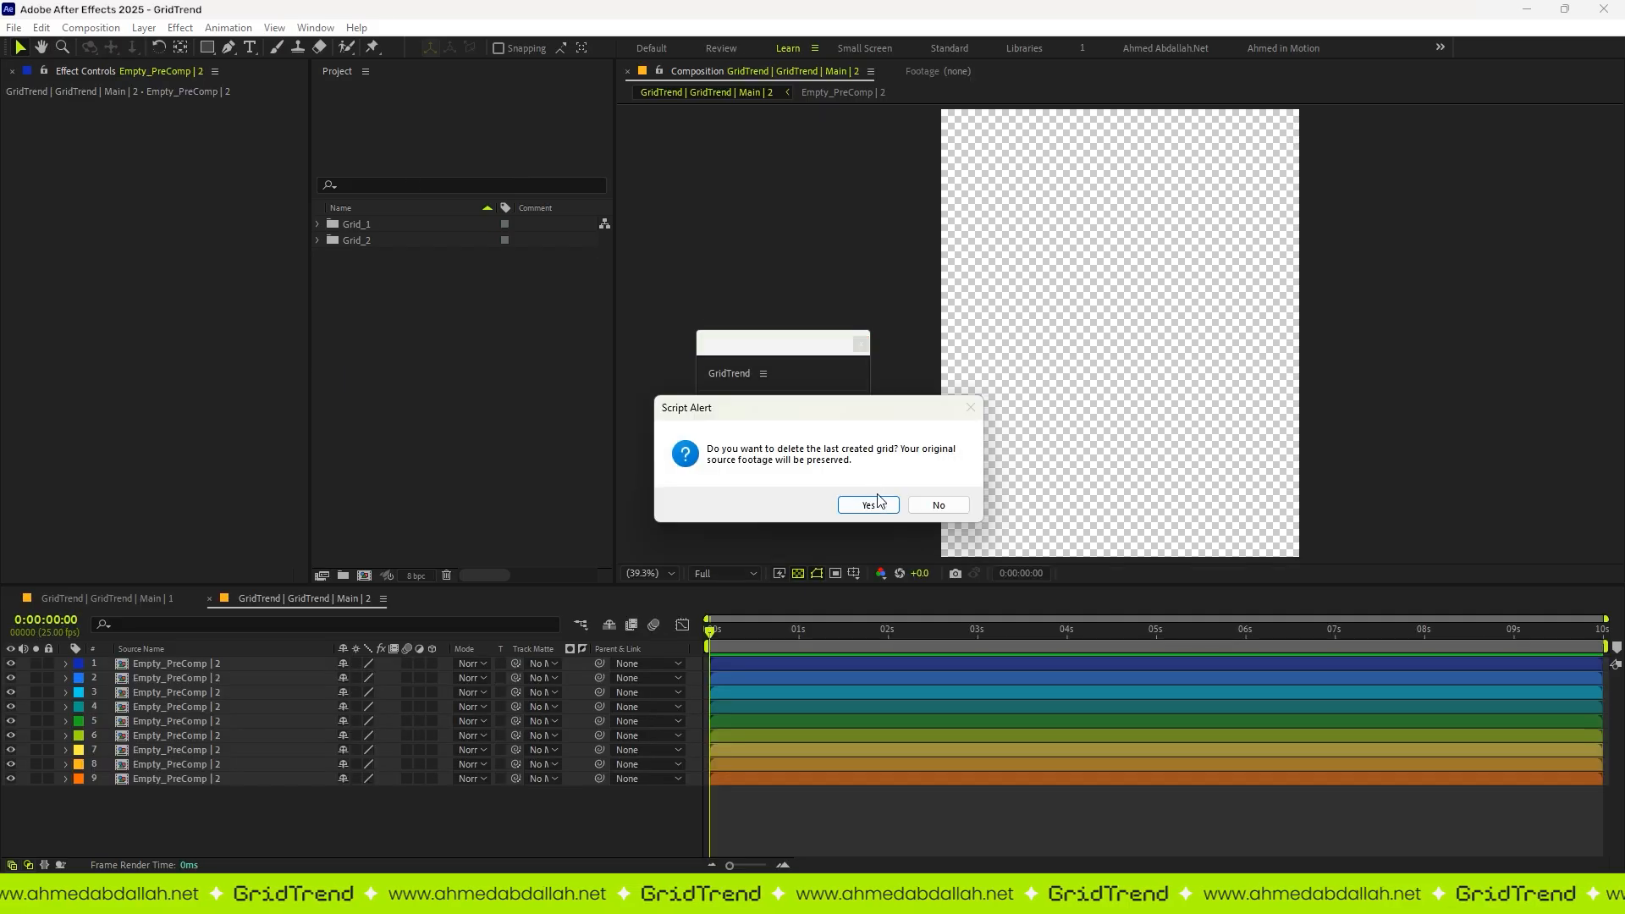
click(877, 499)
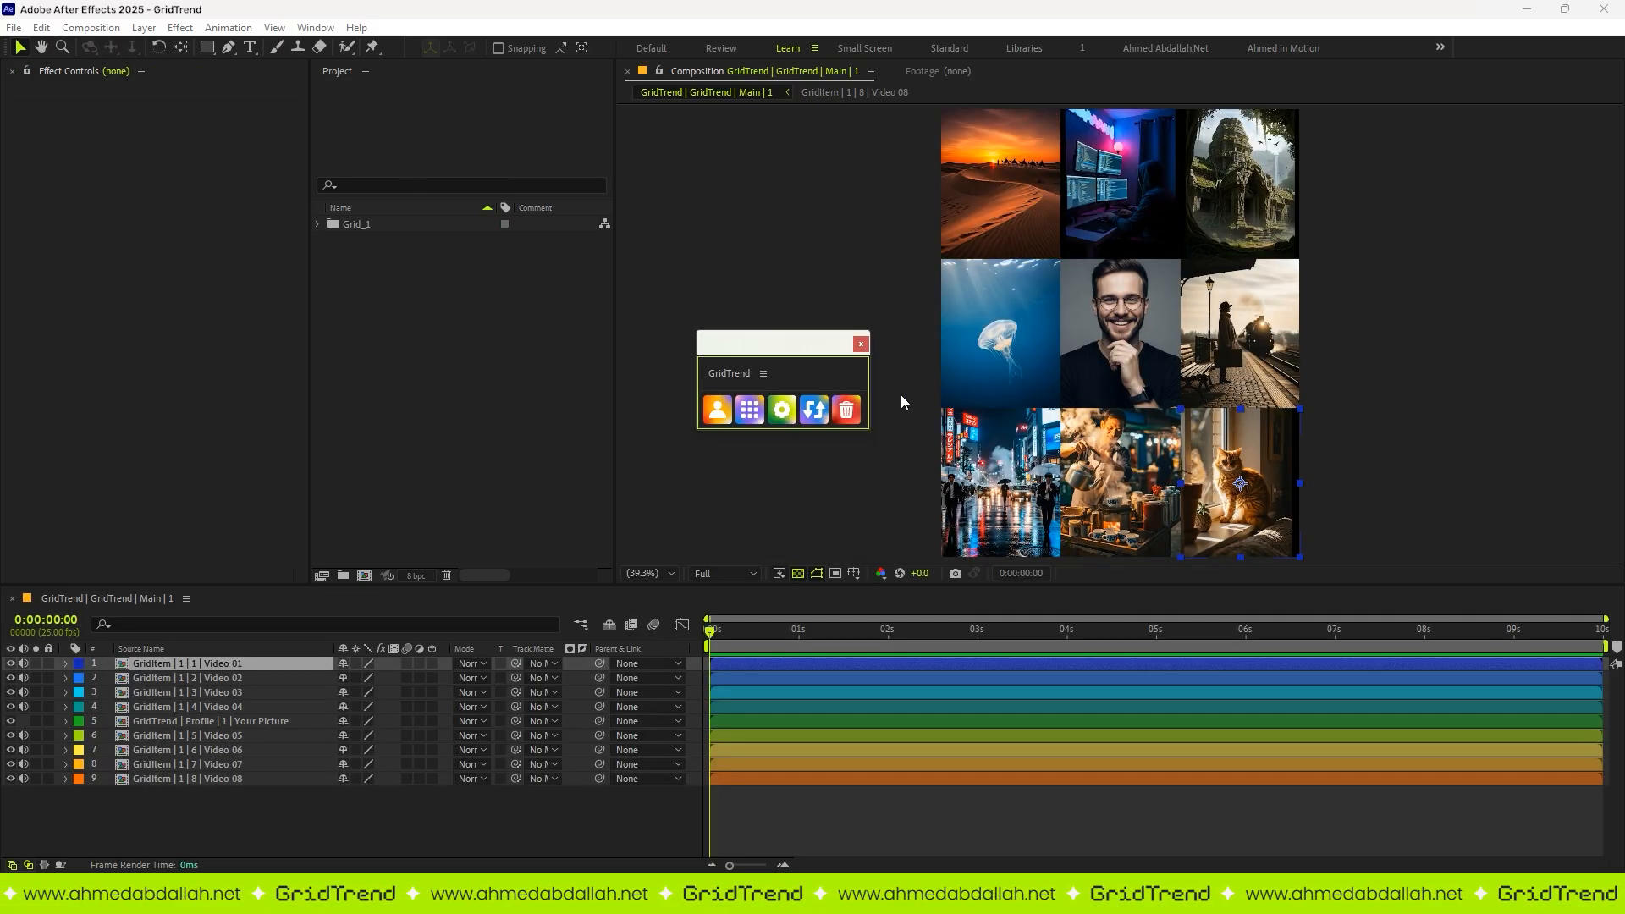
click(826, 470)
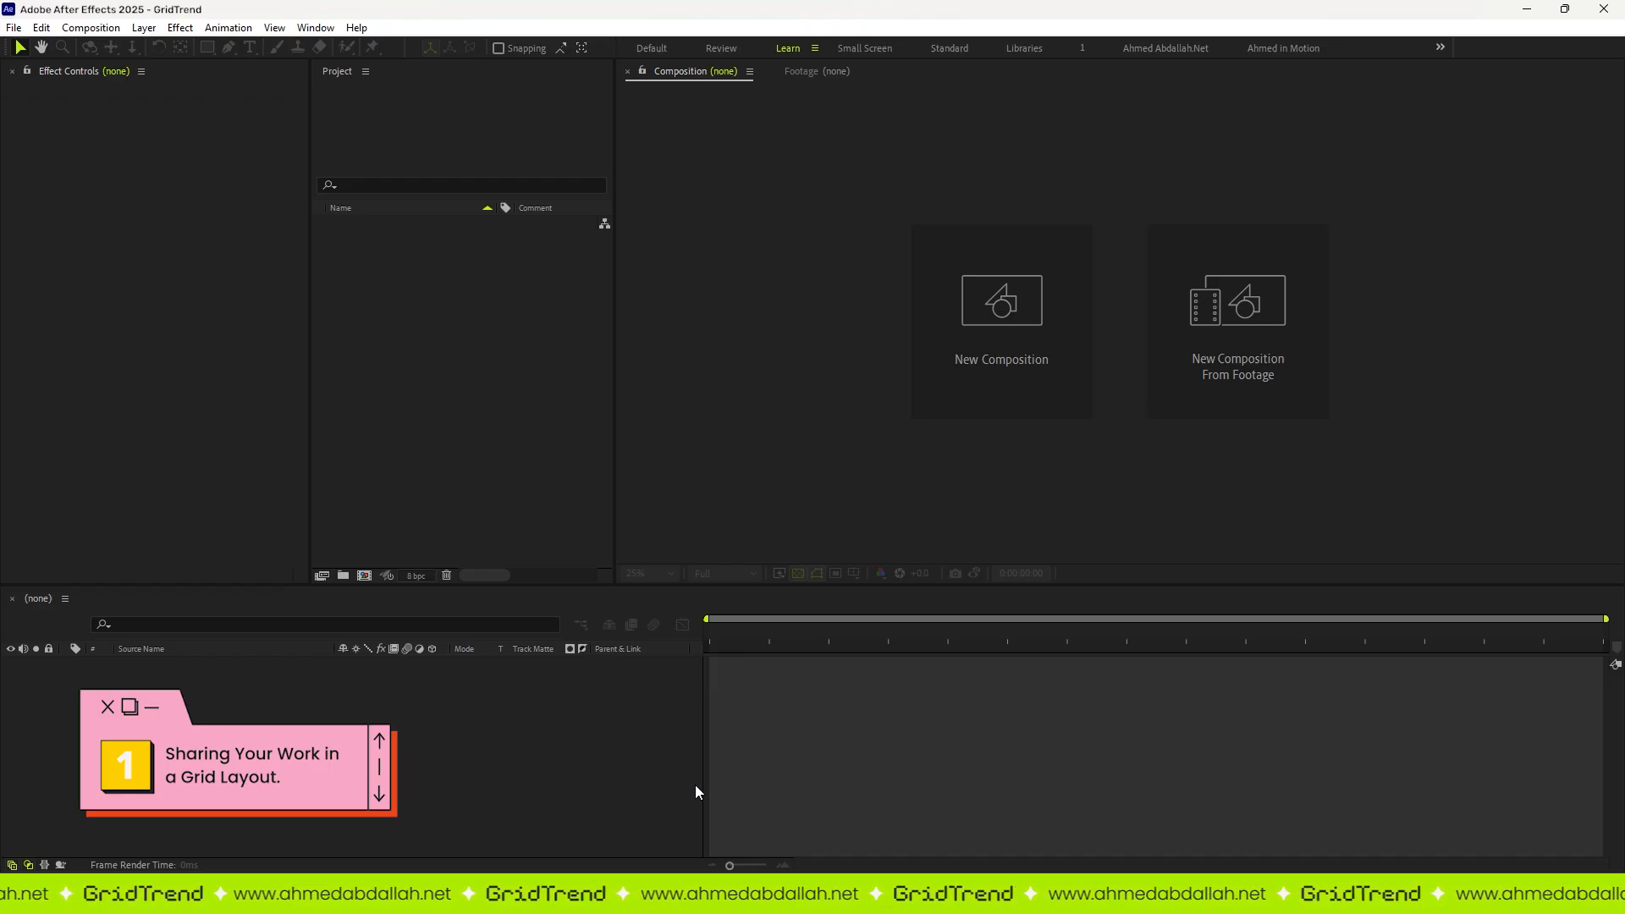
Step: Look through the project's video clips up to Video 08 and the Your Picture image one by one
click(470, 442)
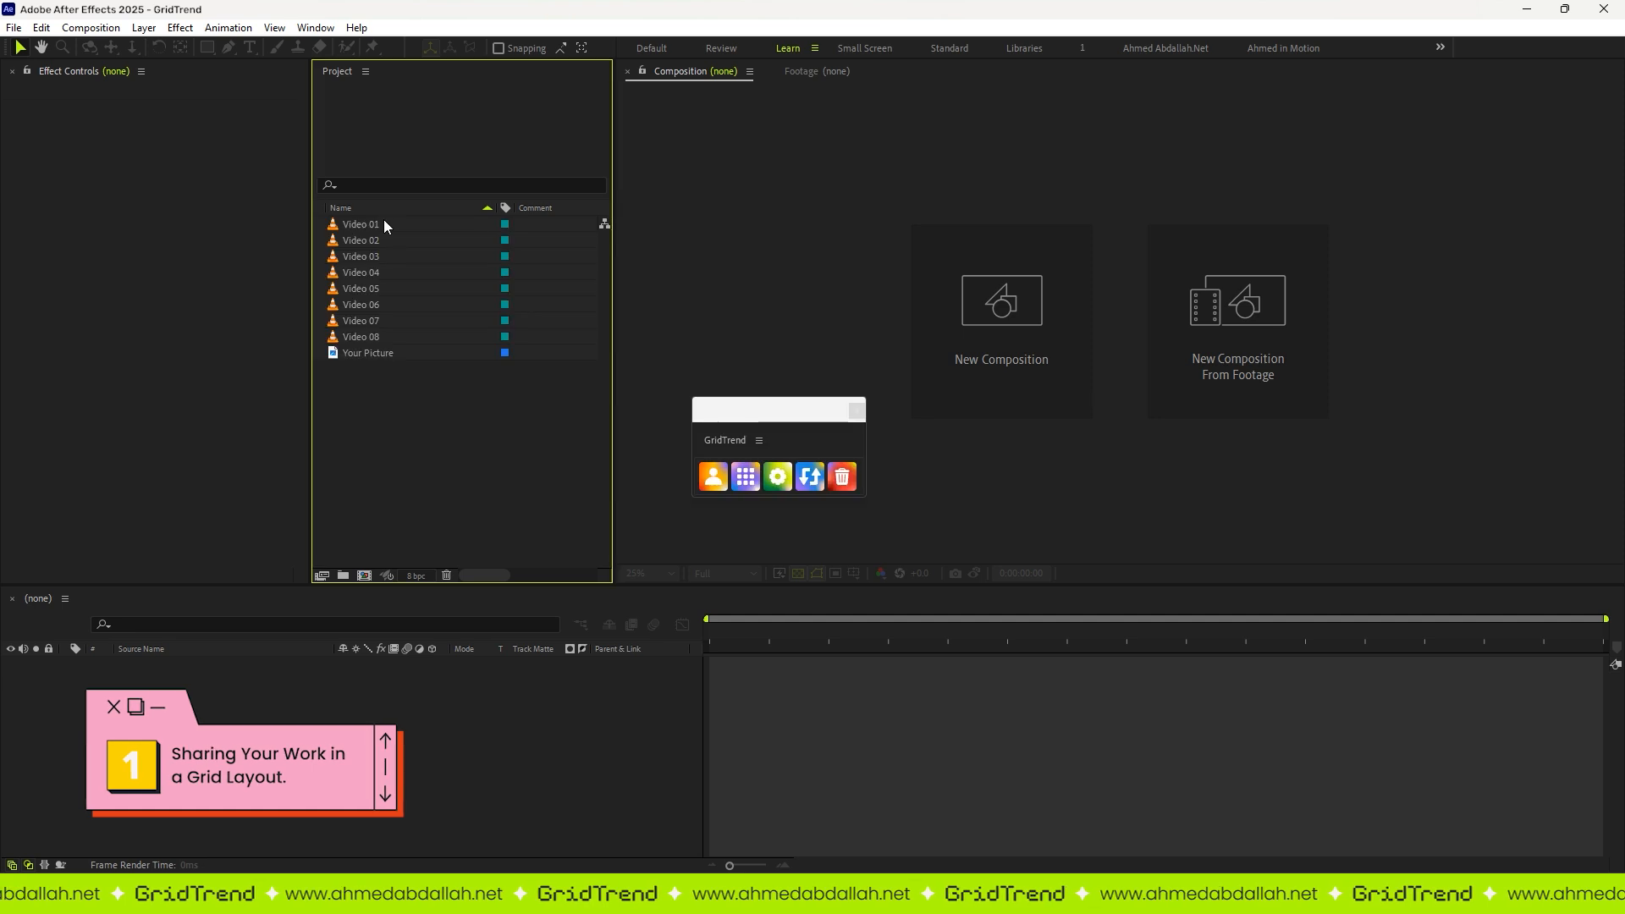
click(378, 240)
click(377, 256)
click(374, 273)
click(374, 289)
click(375, 305)
click(376, 321)
click(374, 337)
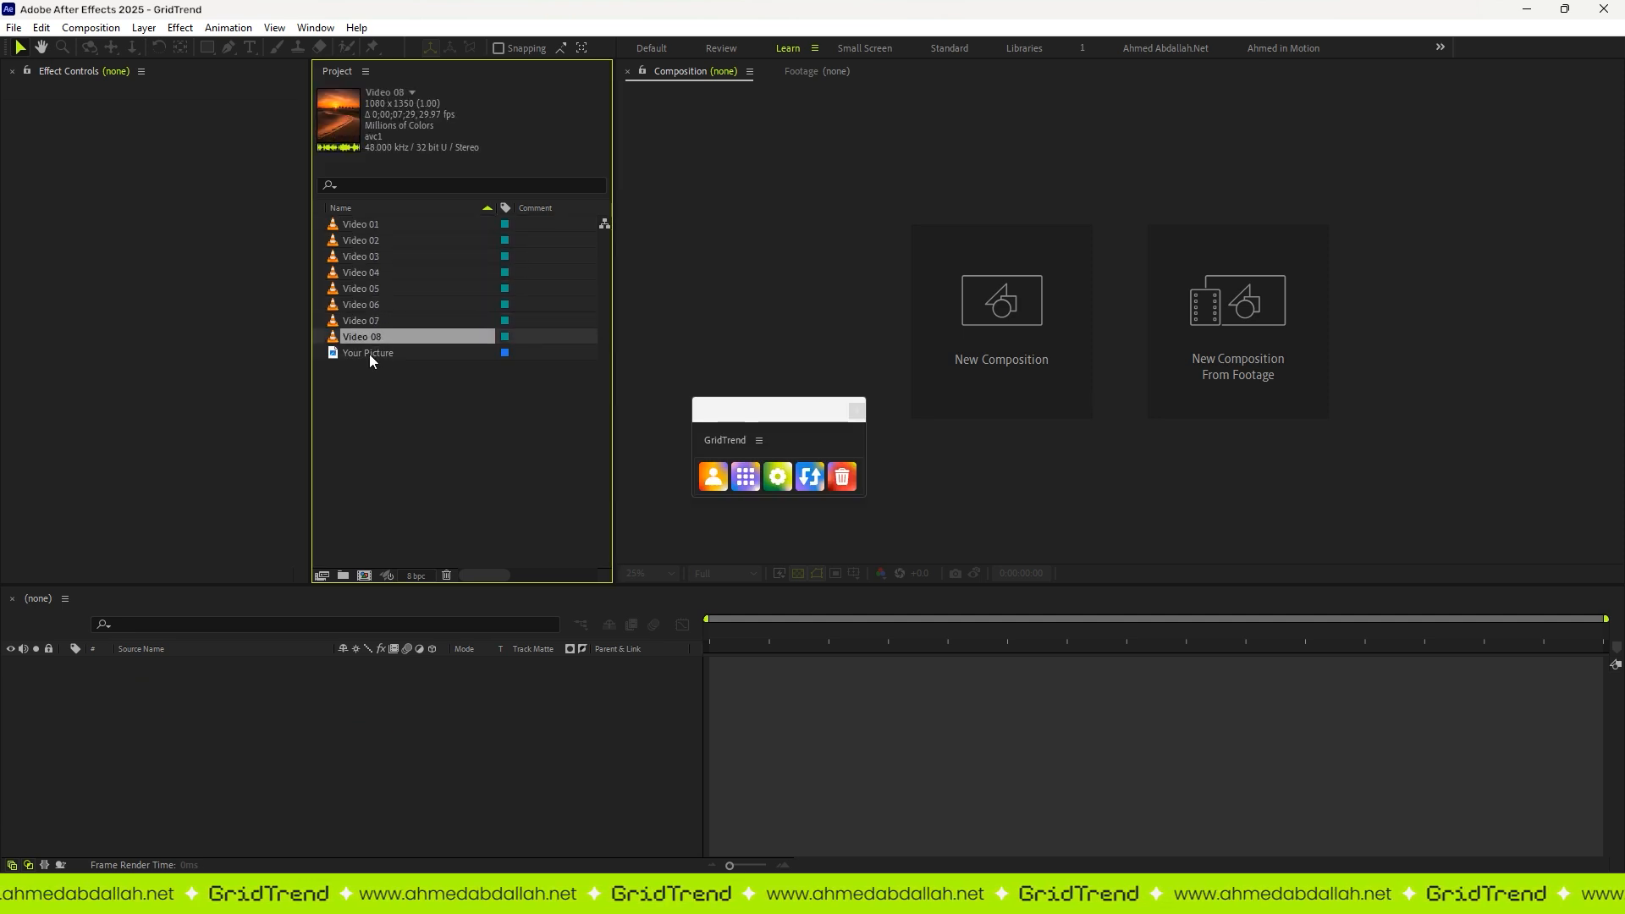
click(369, 353)
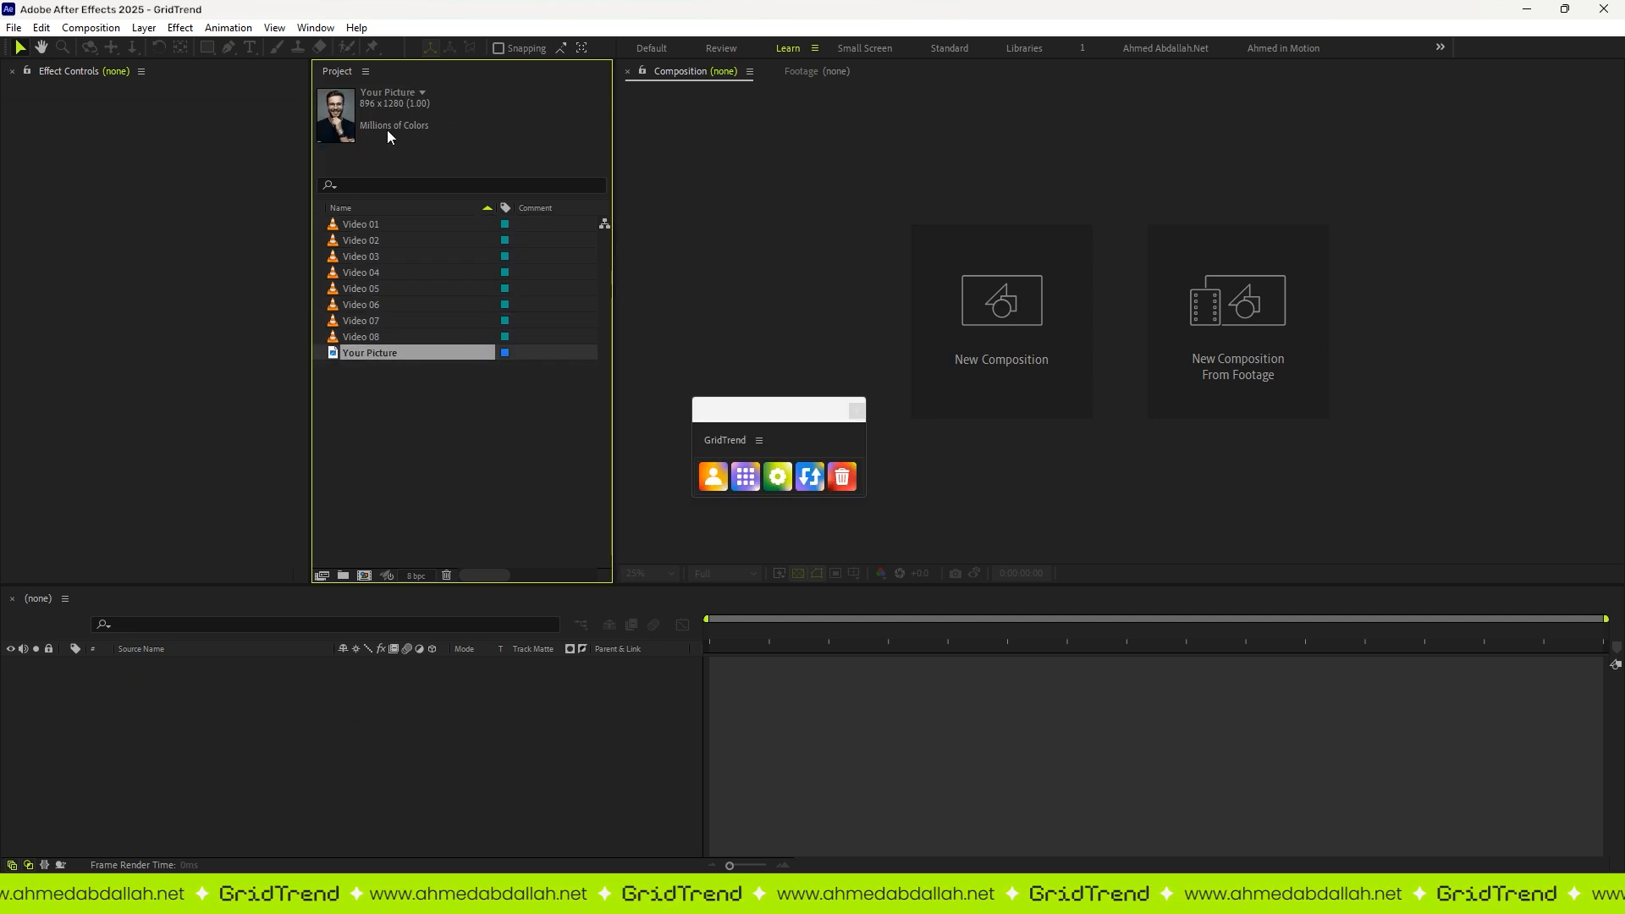
click(399, 409)
Step: Open the GridTrend settings and name the composition "Work Collection | 2025"
click(778, 477)
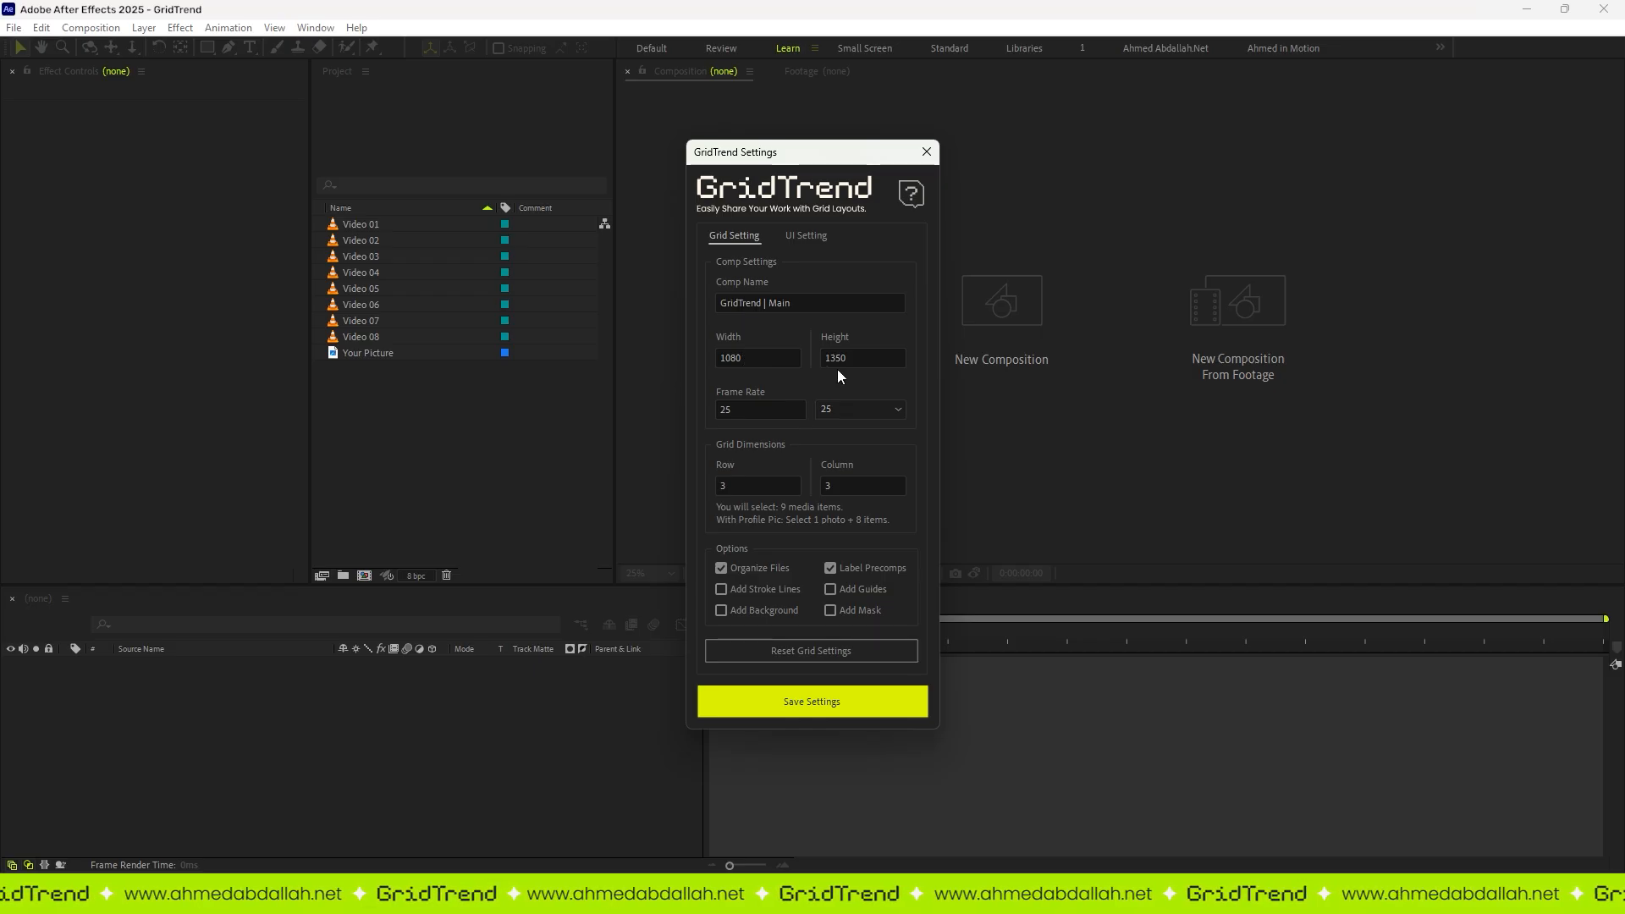
double_click(740, 303)
text(Work Collecti)
text(on)
double_click(803, 303)
text(2025)
key(Return)
Step: Set the composition size to 1080 by 1440 and the frame rate to 30
drag(748, 359, 696, 360)
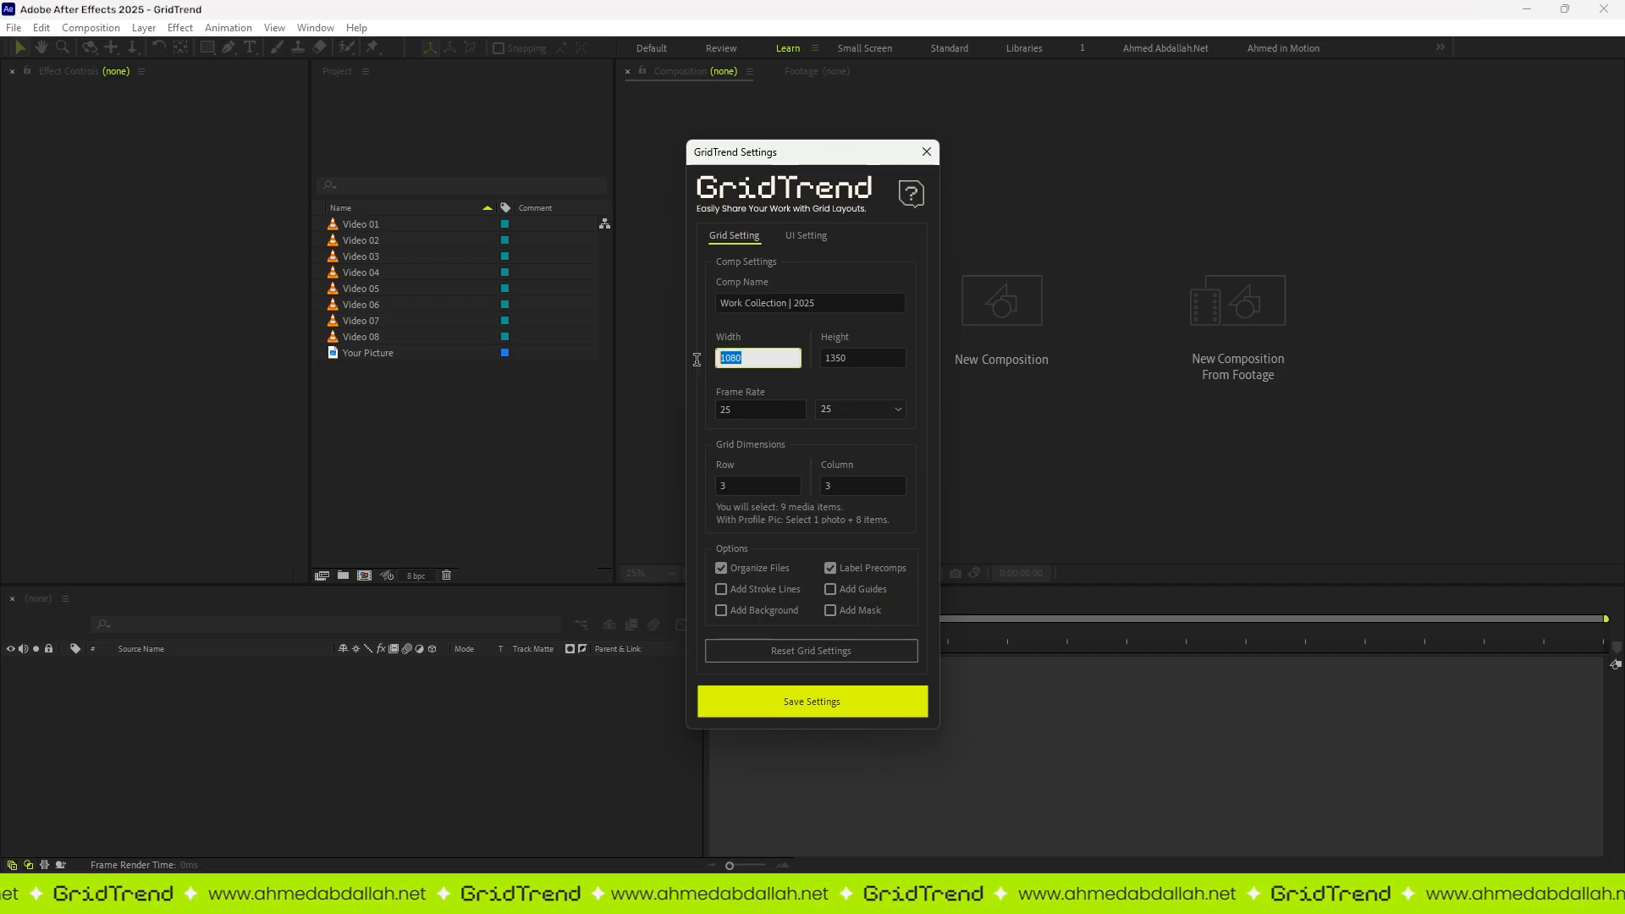
click(873, 355)
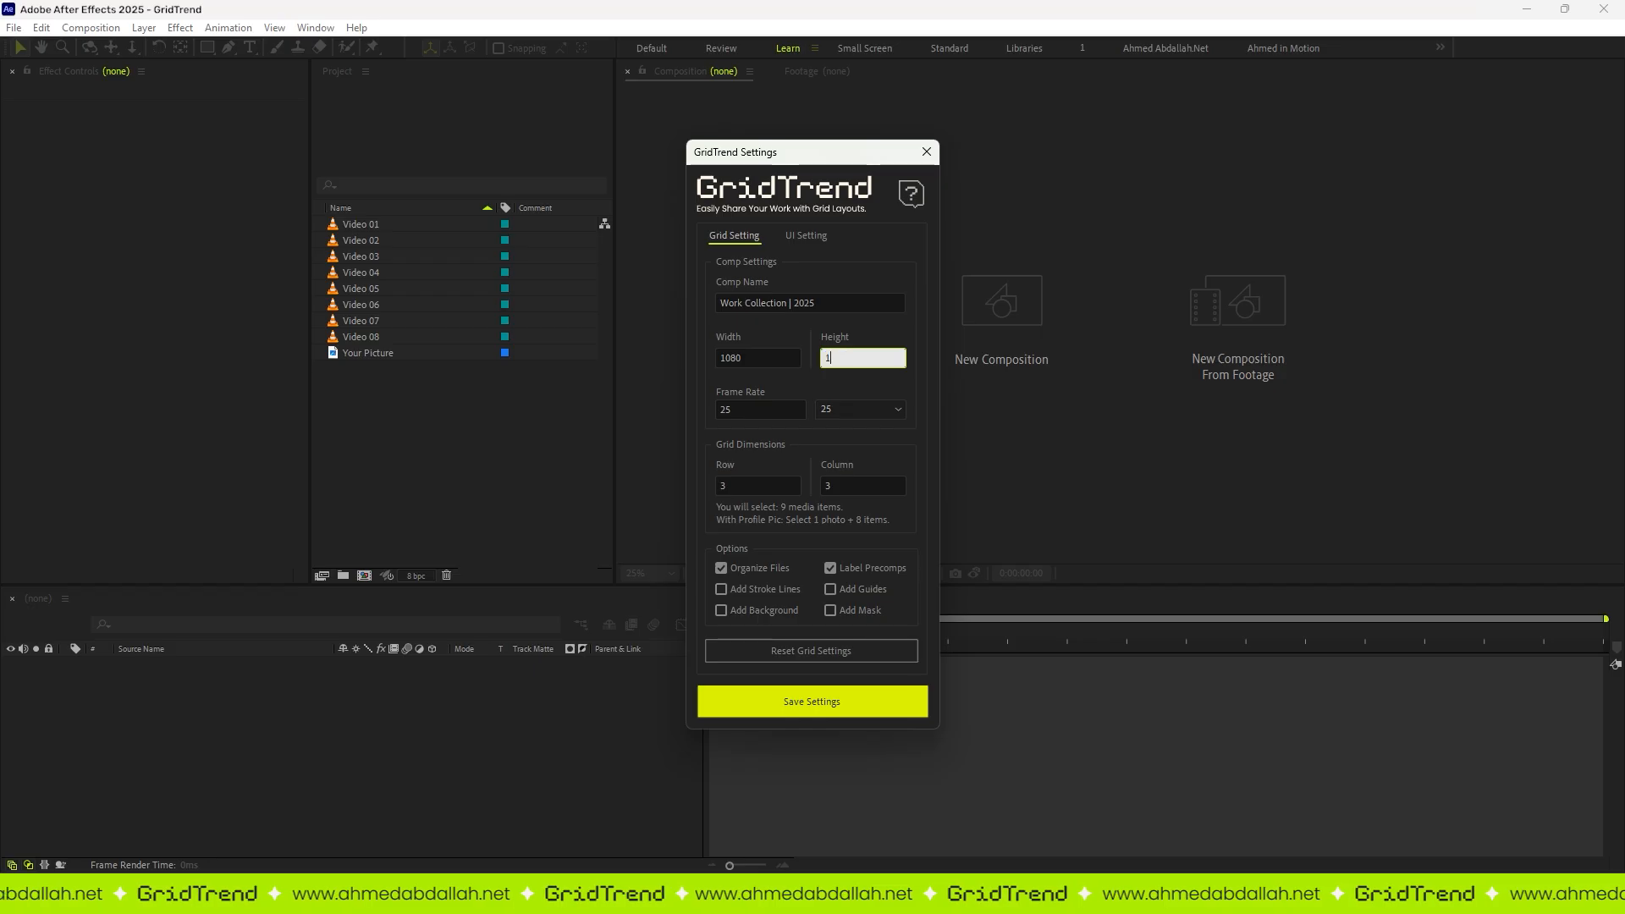
click(878, 408)
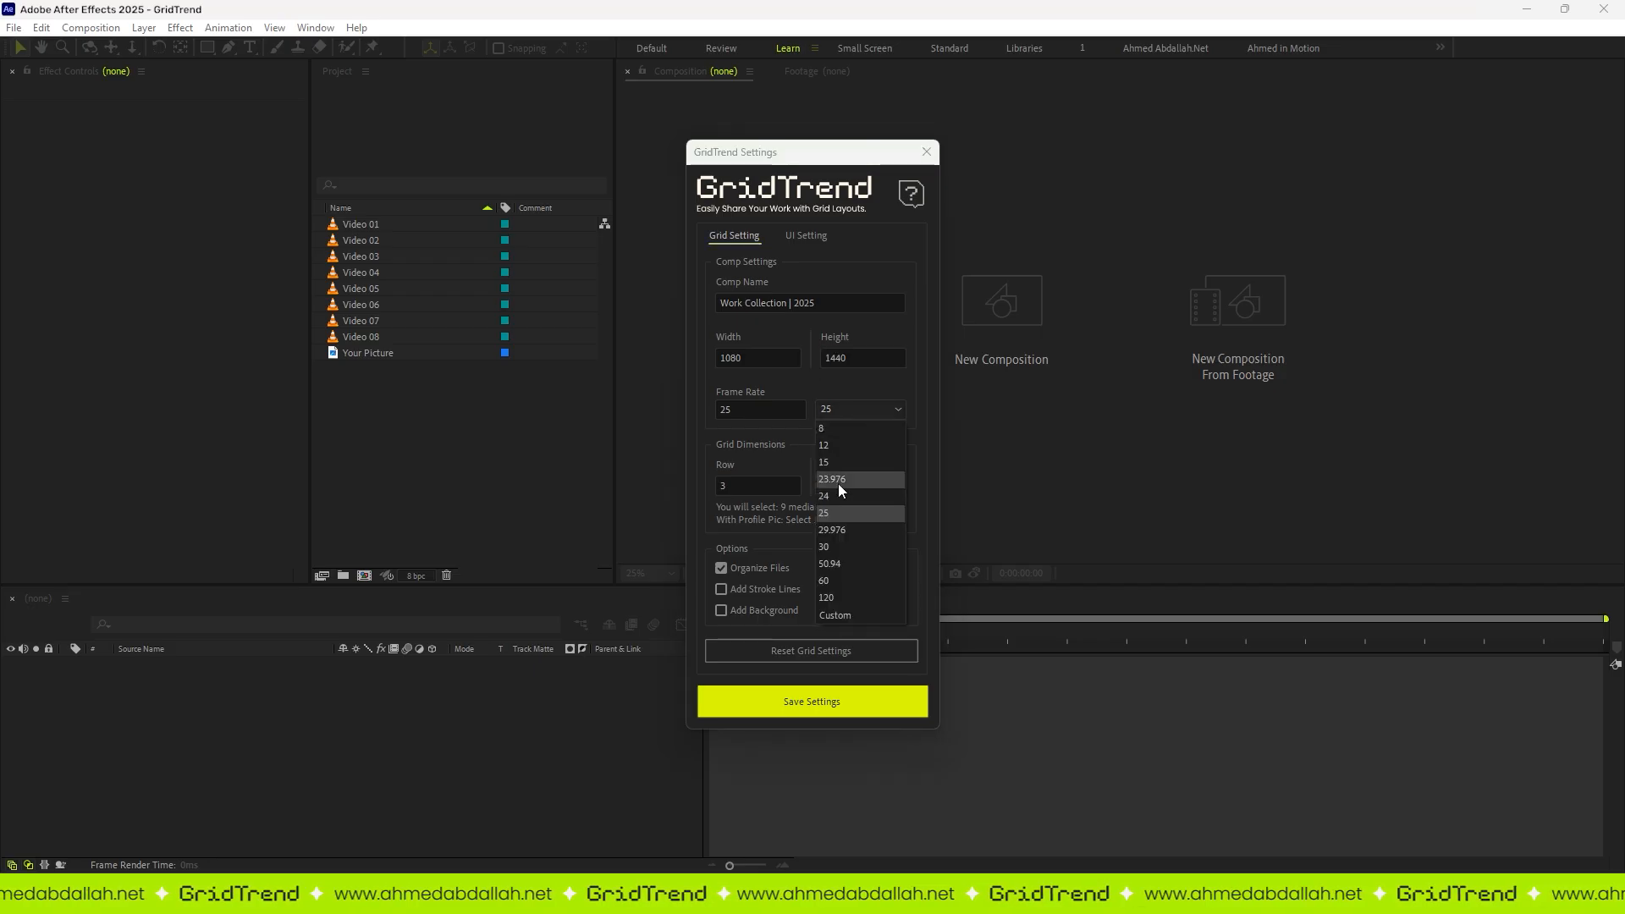
click(824, 496)
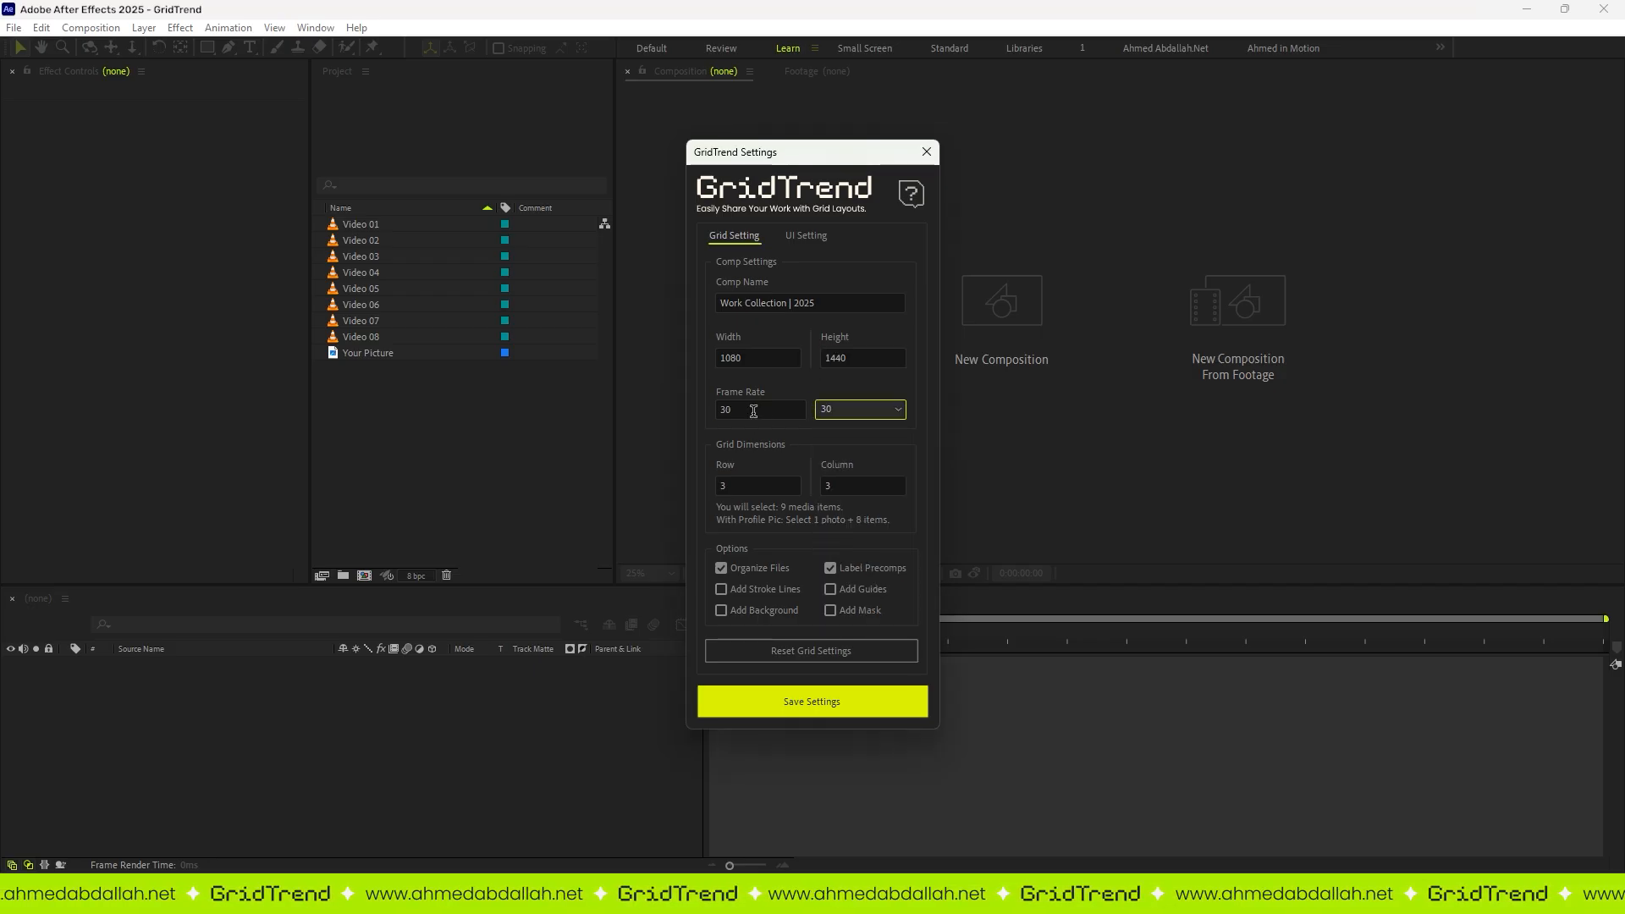
click(819, 412)
click(838, 543)
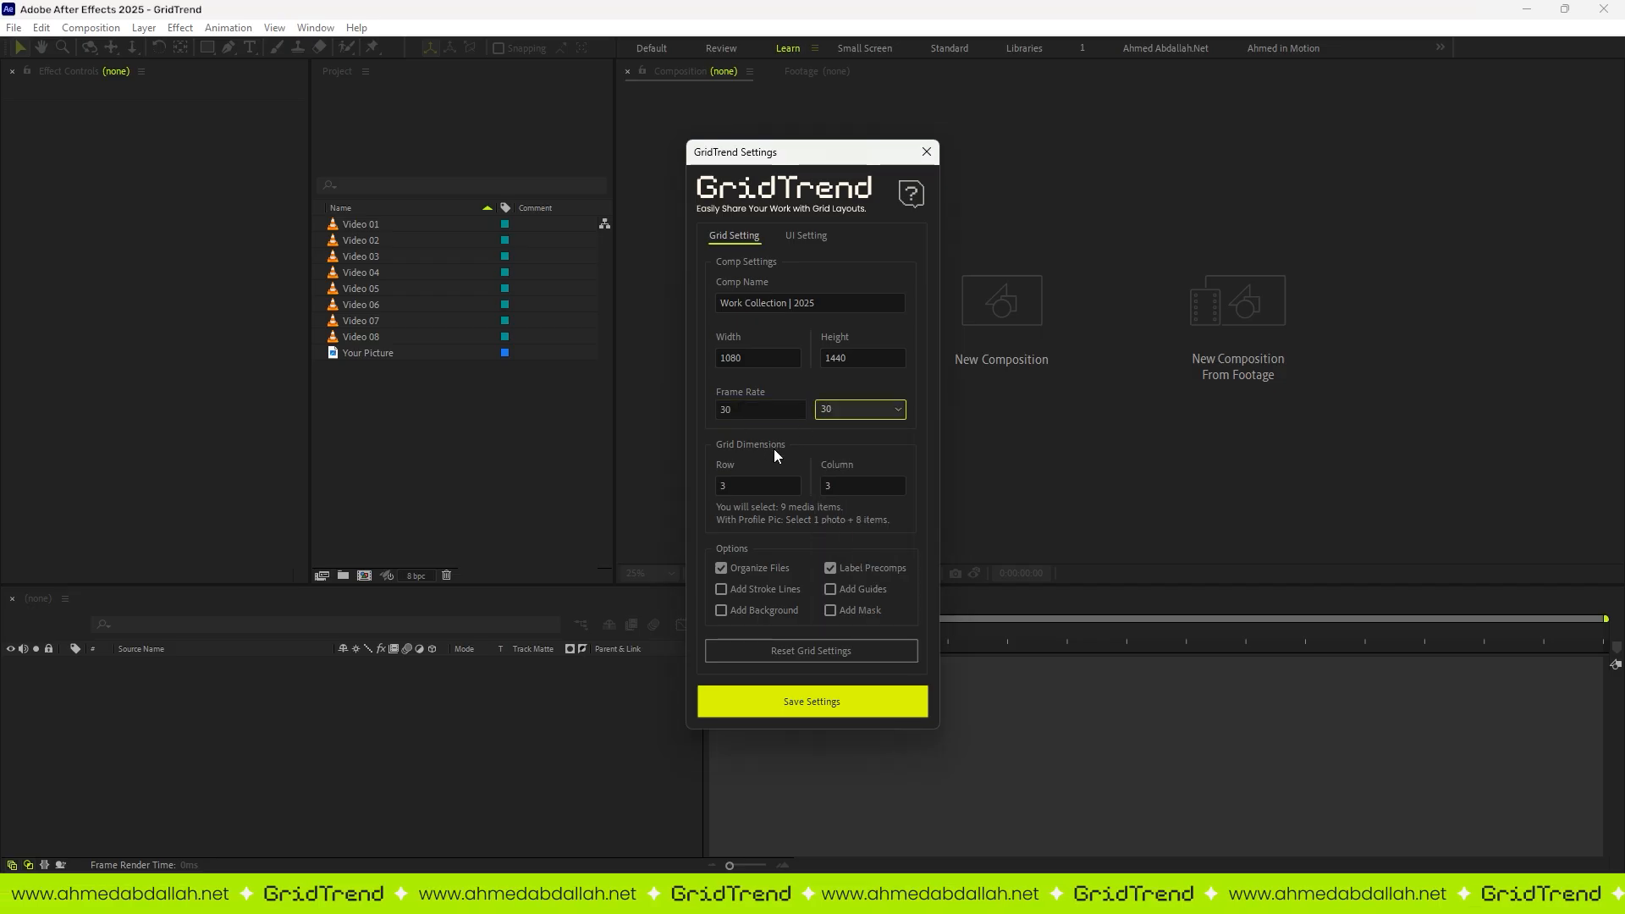
Step: Try a grid of 5 rows by 5 columns, and return it to 3 rows by 3 columns
drag(737, 486, 684, 439)
text(5)
drag(839, 485, 722, 489)
text(5)
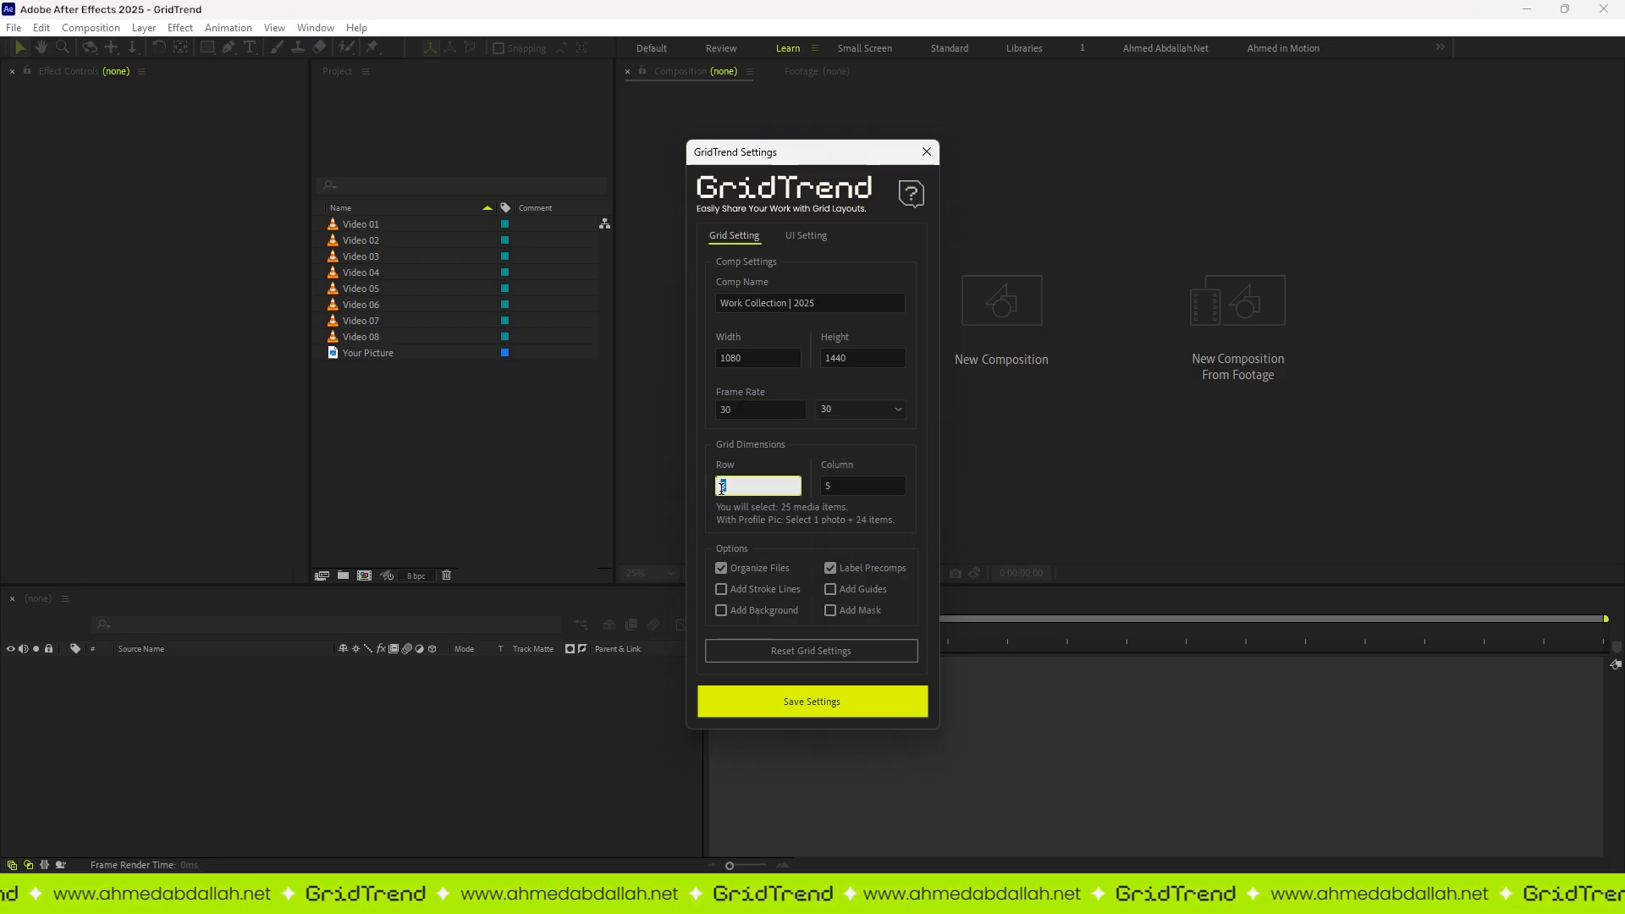
text(3)
drag(846, 485, 806, 489)
text(3)
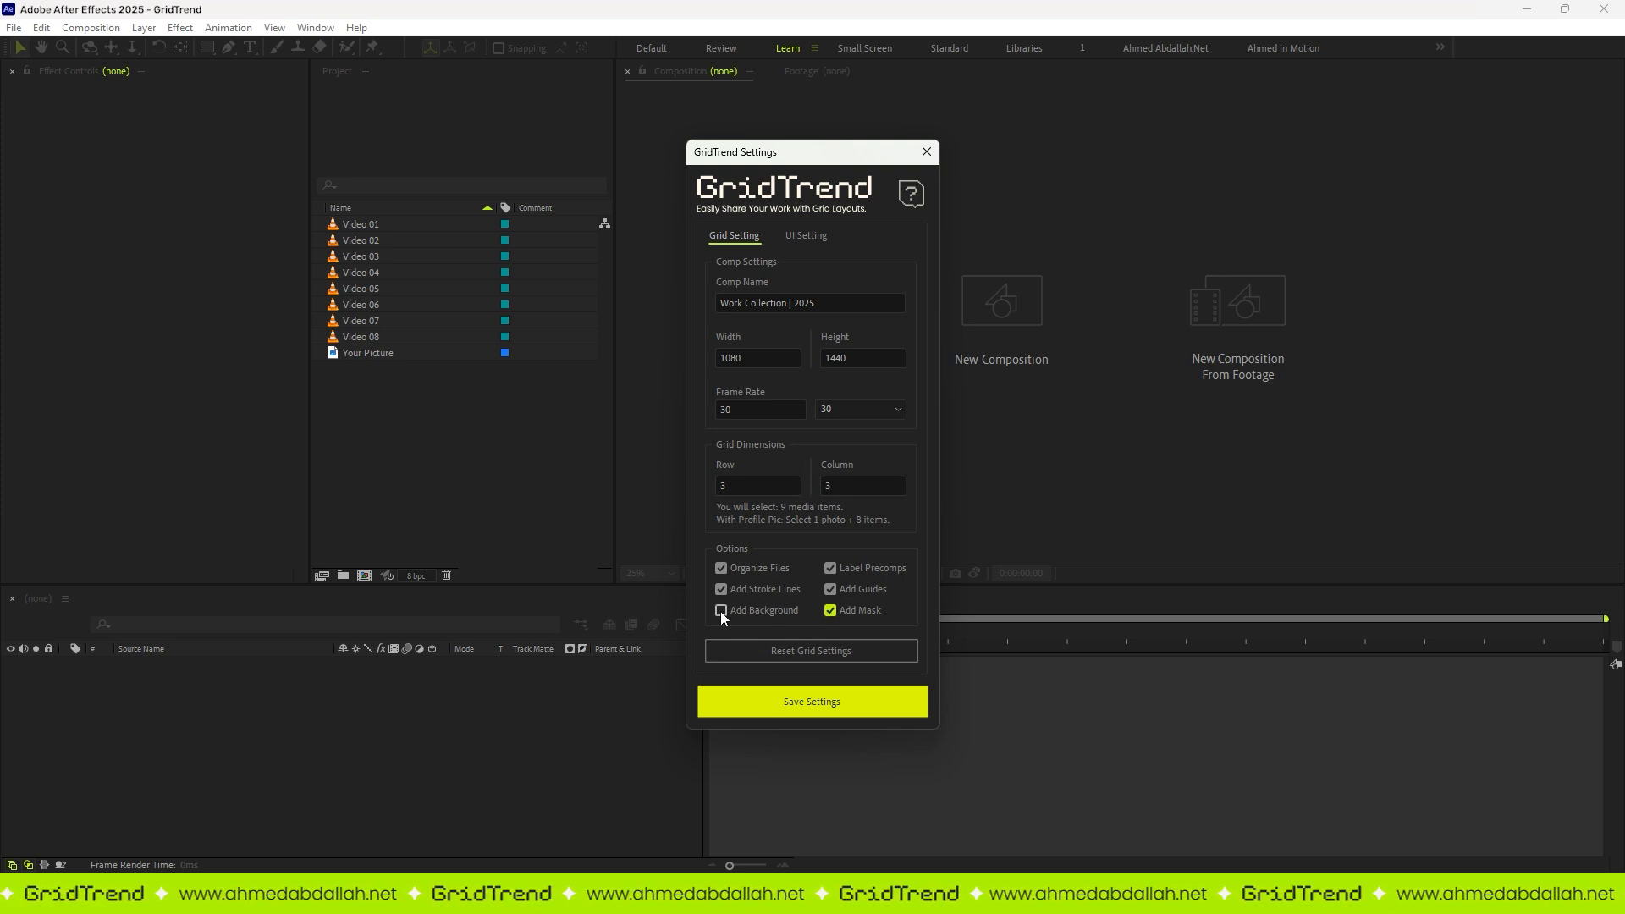
Step: Review the stroke and notification settings, and save the GridTrend settings for the 3 by 3 grid
click(815, 238)
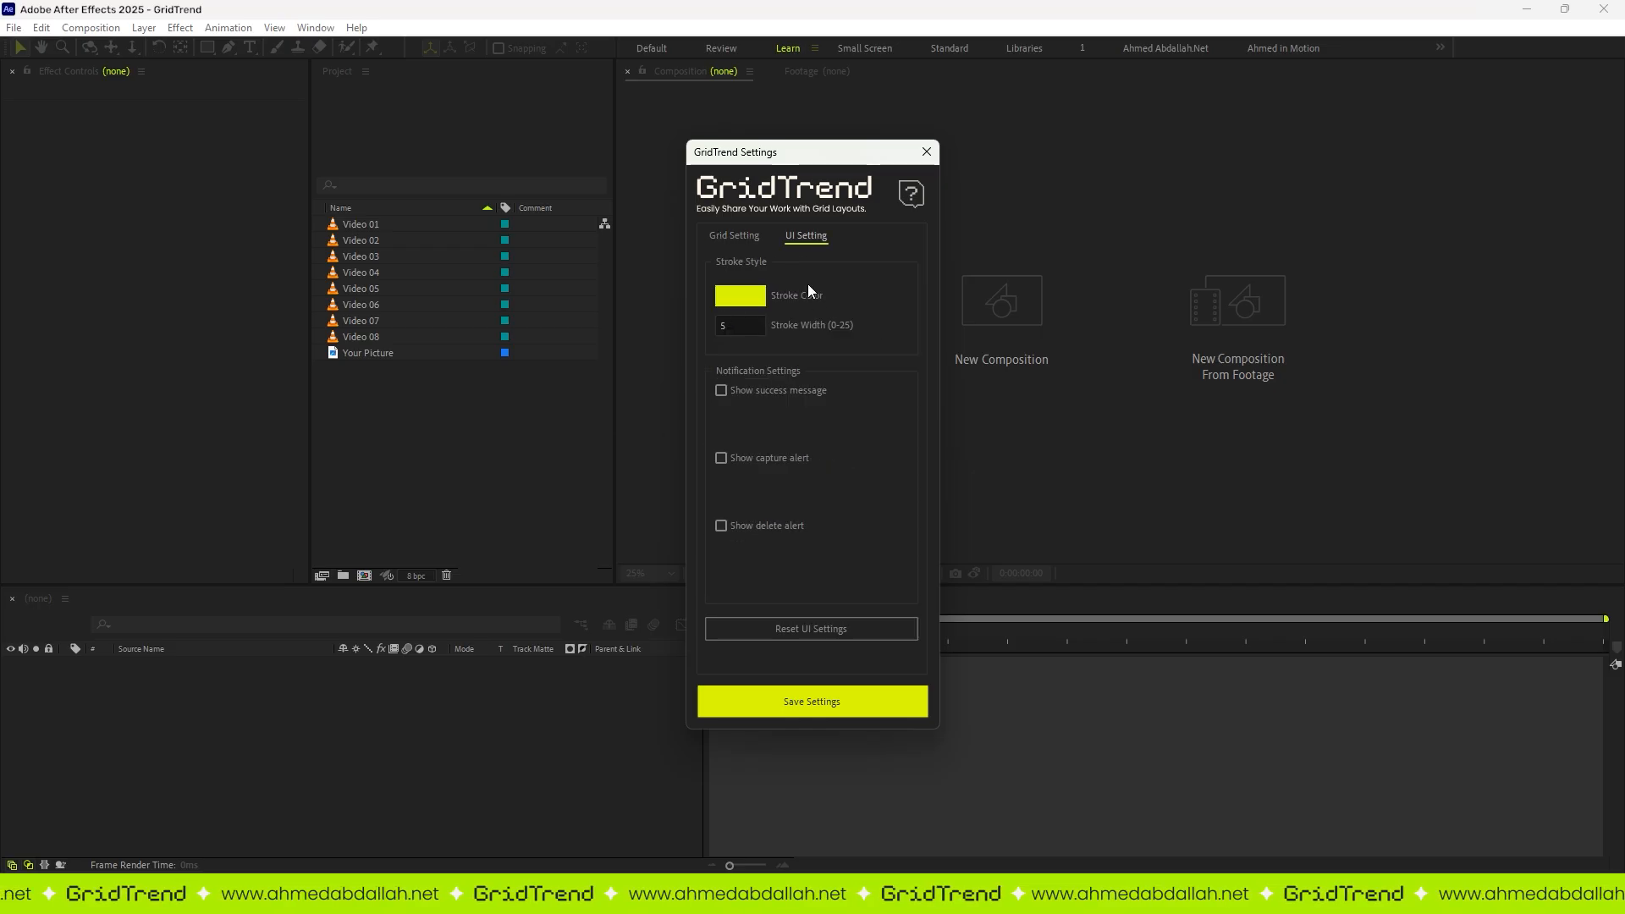
click(734, 237)
click(837, 698)
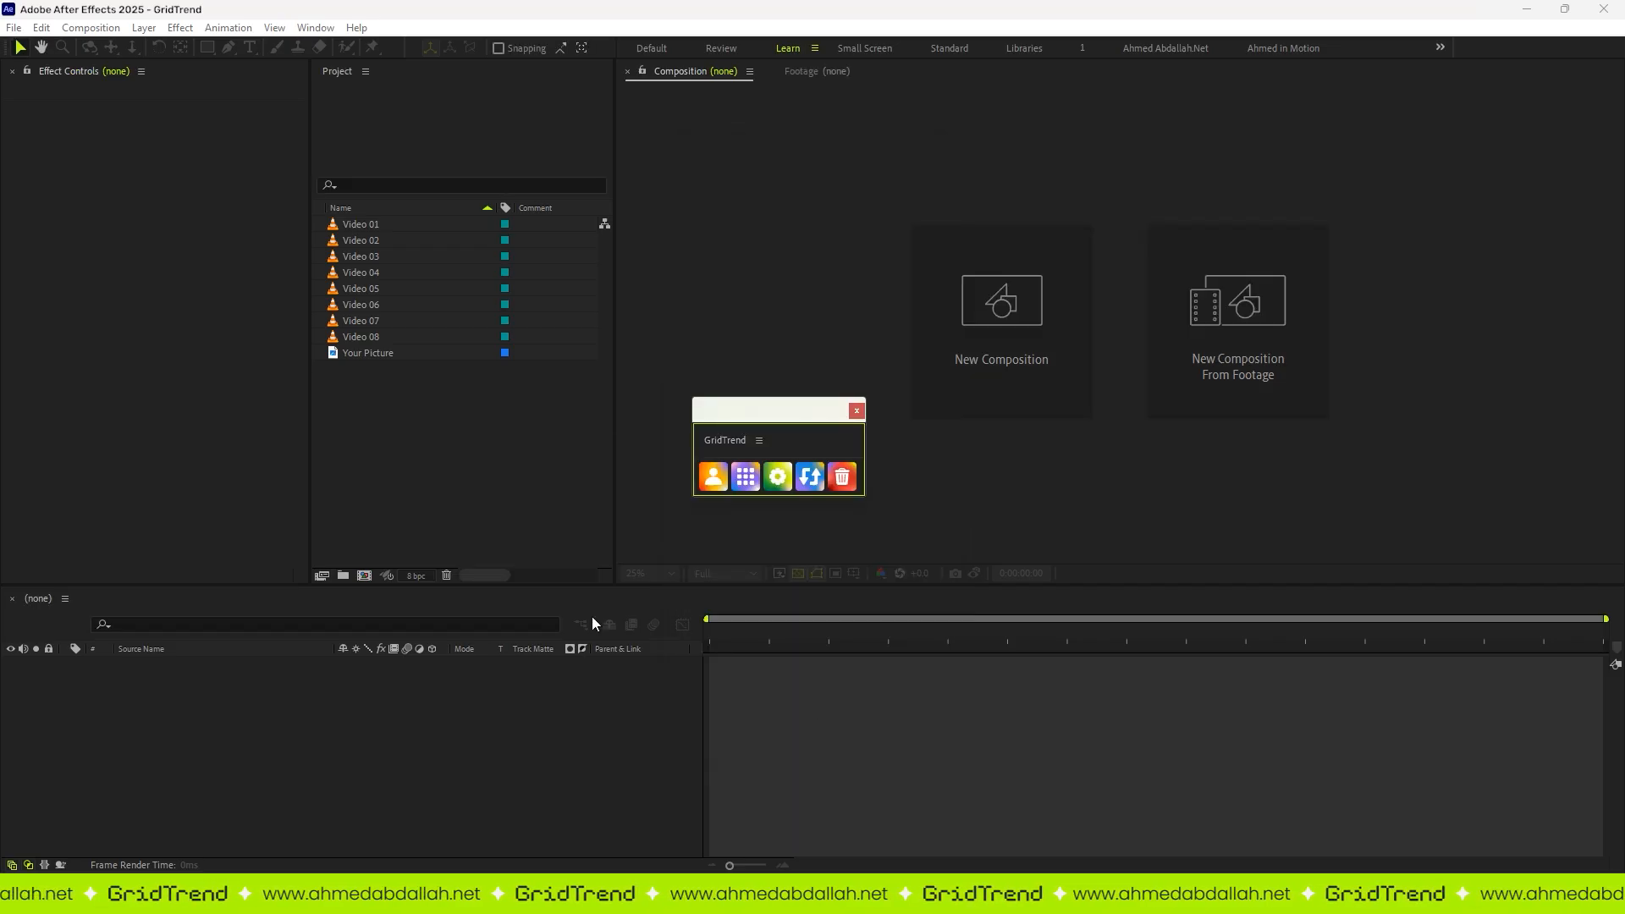
Step: Assign Your Picture as the grid's profile picture and generate the grid from Video 01 through Video 08
click(398, 355)
click(714, 476)
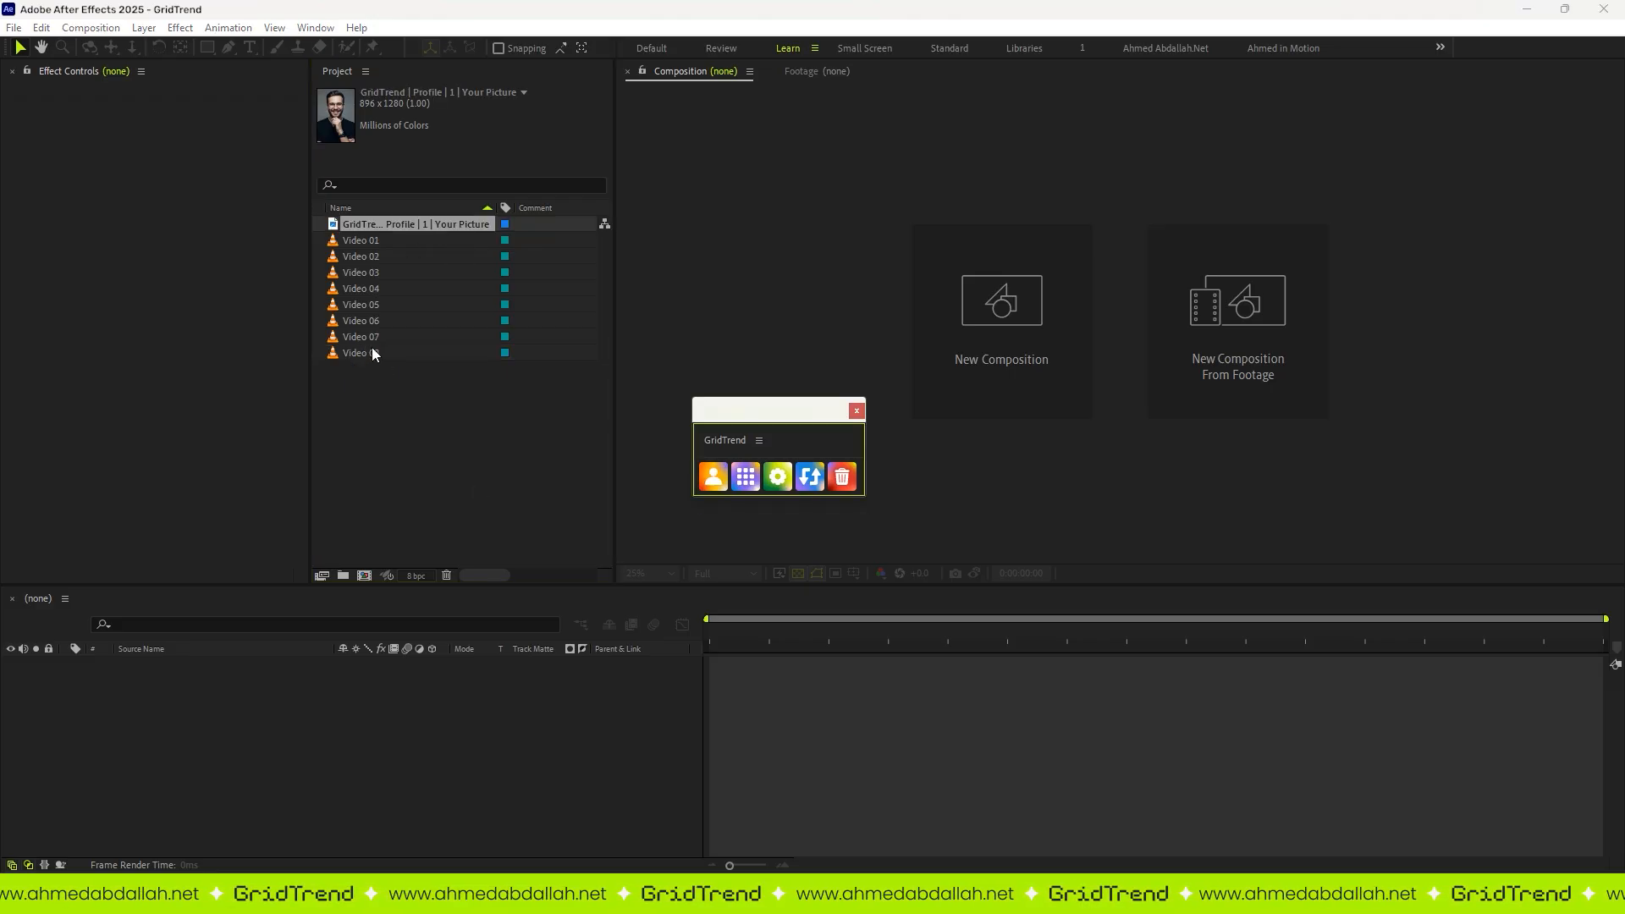
click(374, 243)
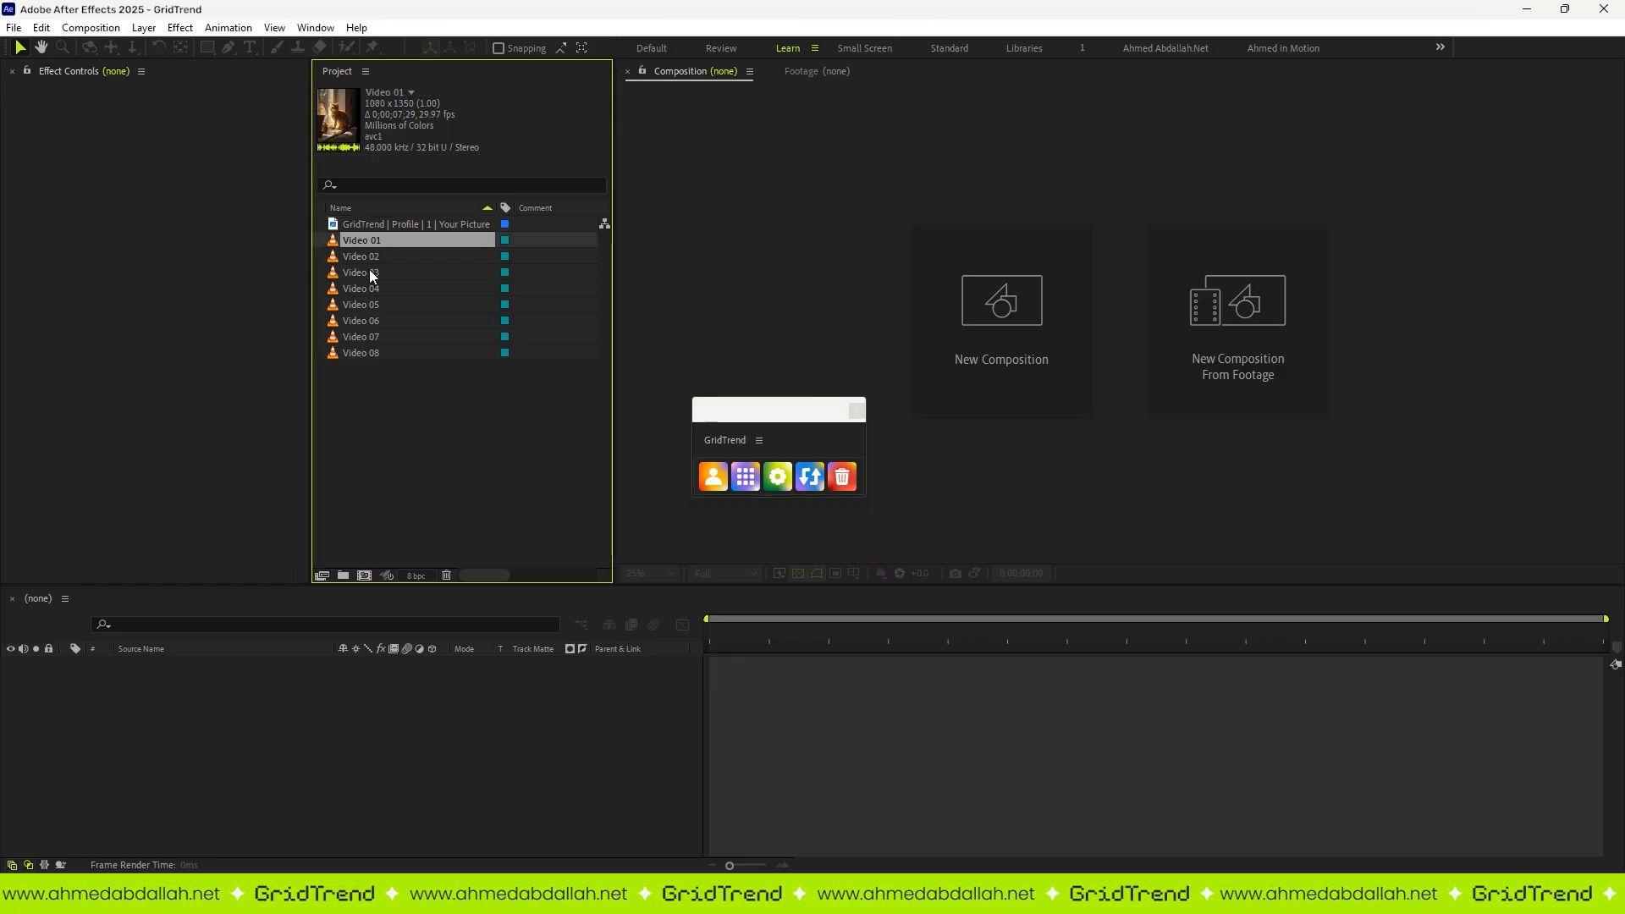
shift+click(363, 348)
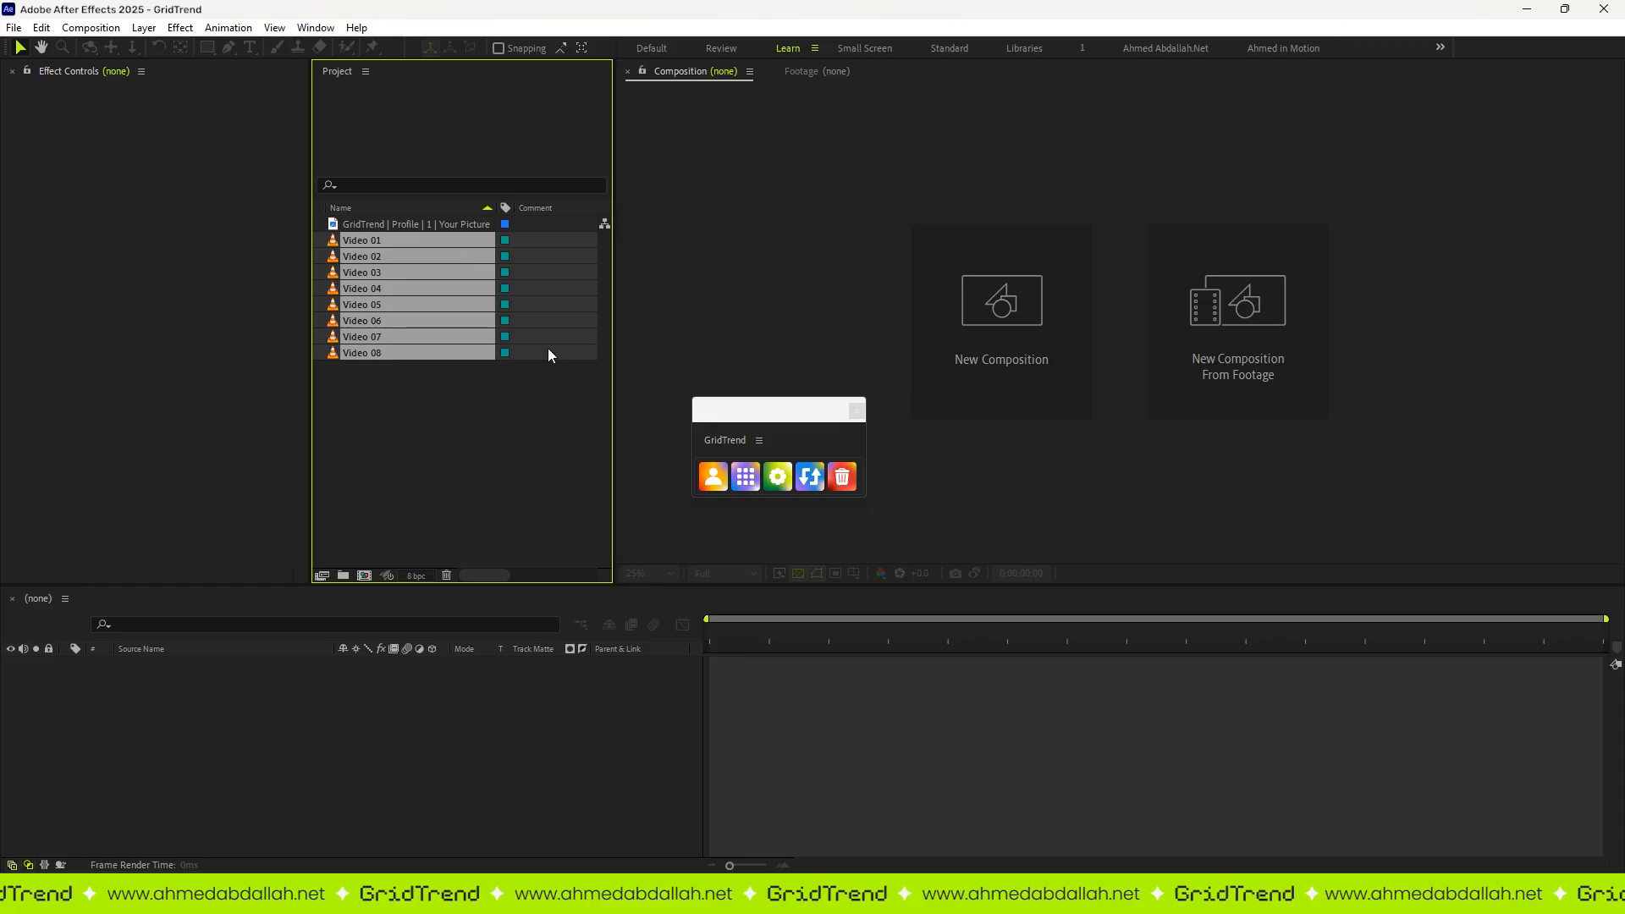
click(758, 475)
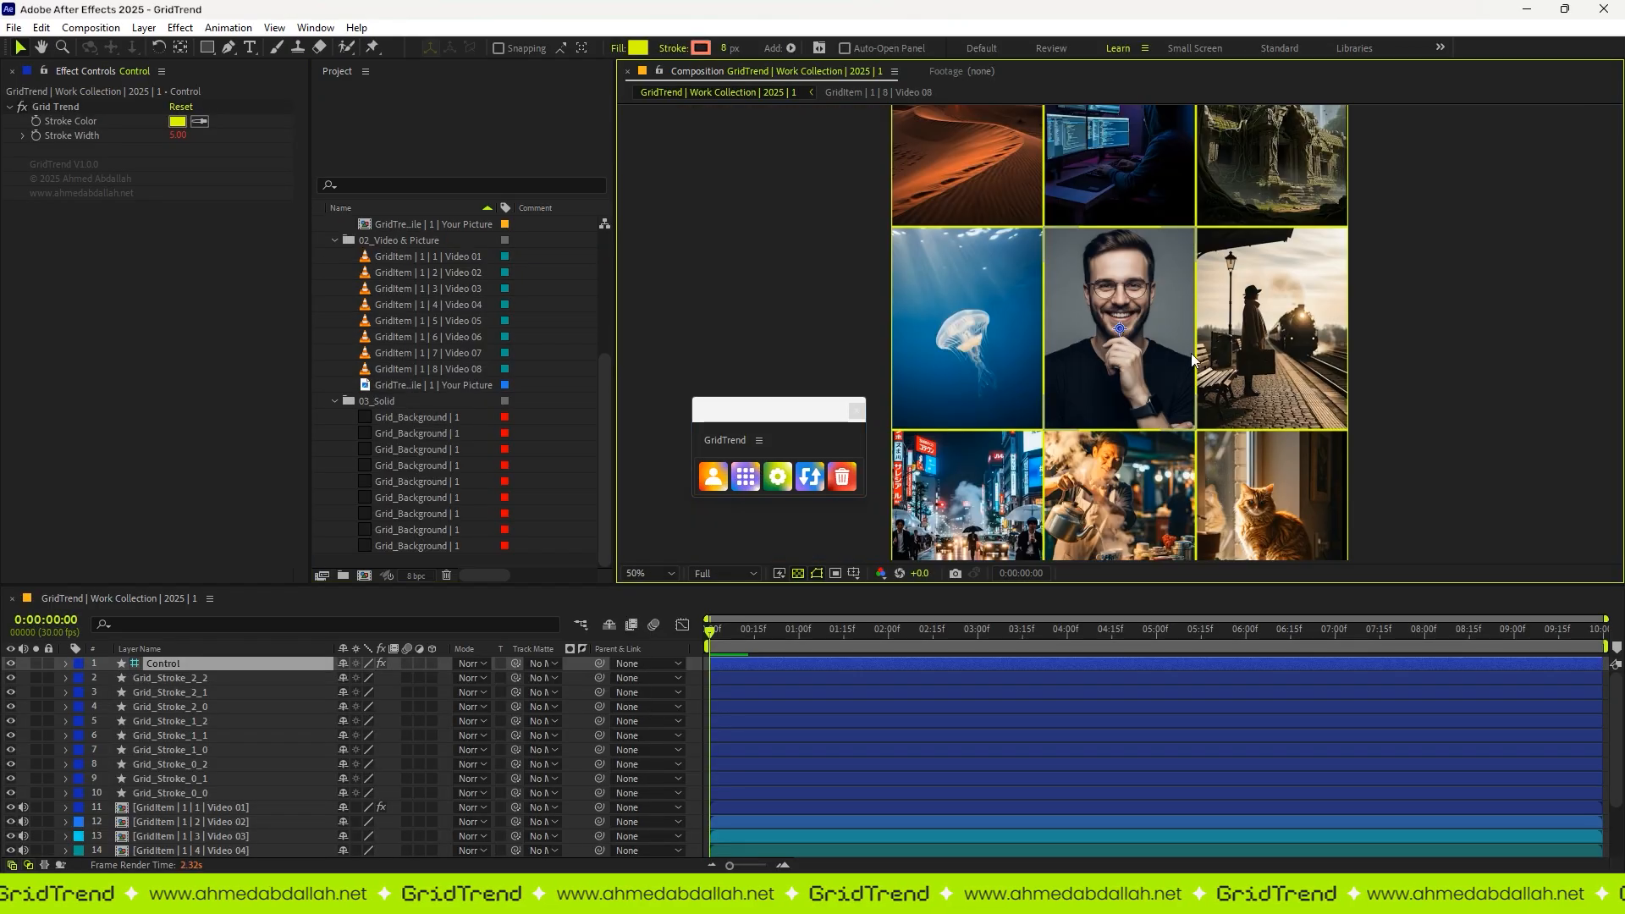
click(1018, 180)
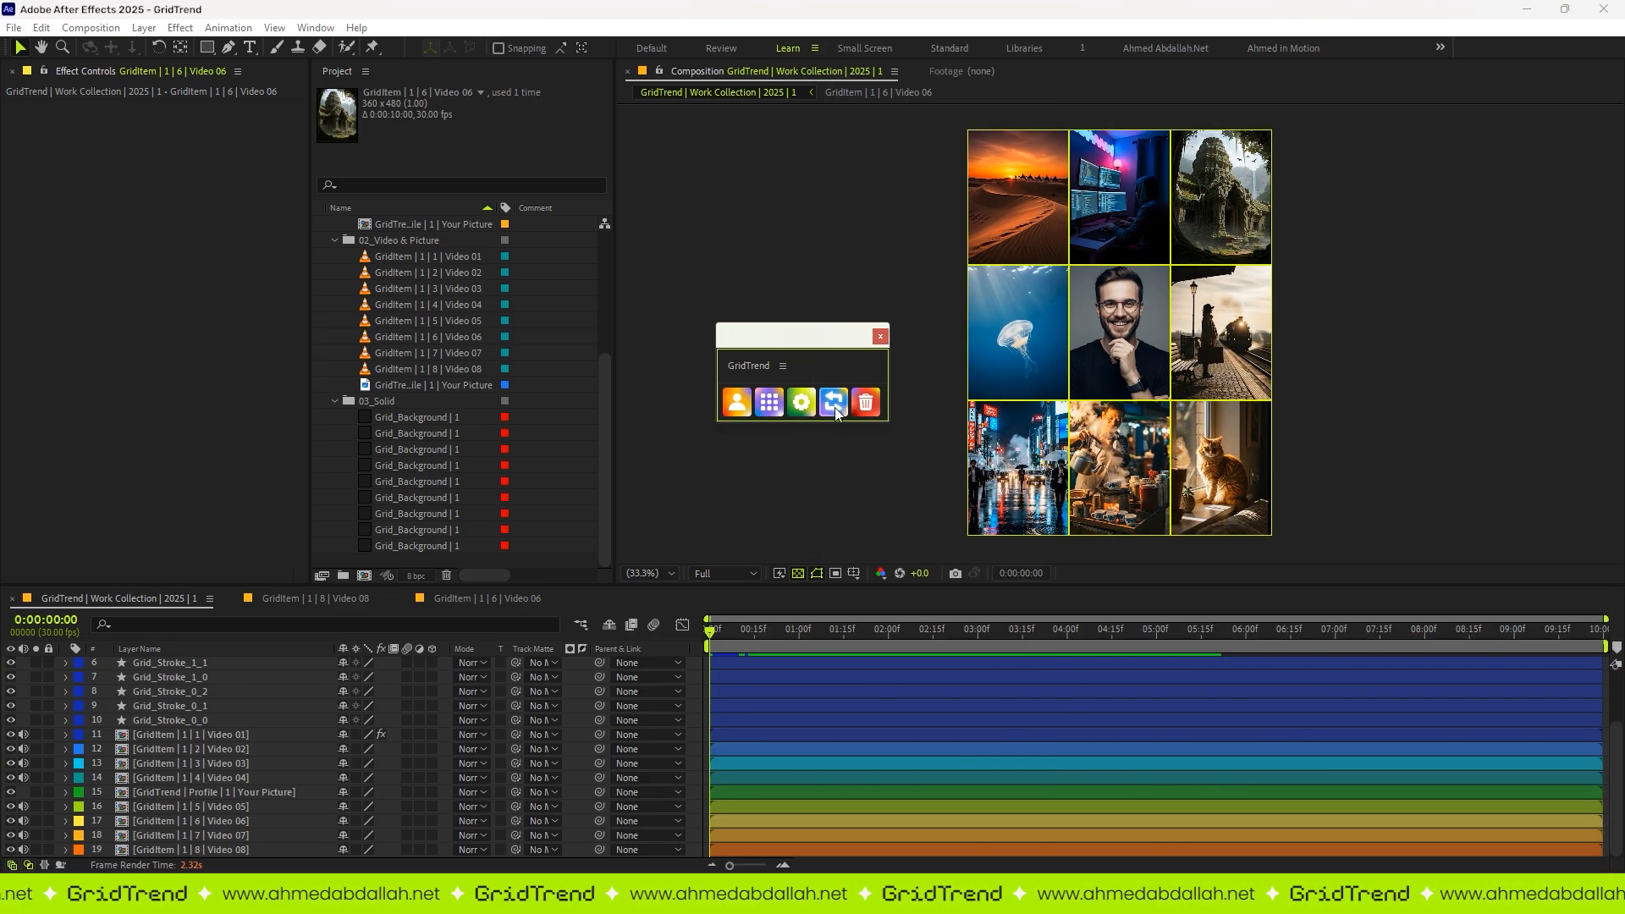
Step: Shuffle the videos' positions in the grid several times with the GridTrend swap function
click(835, 405)
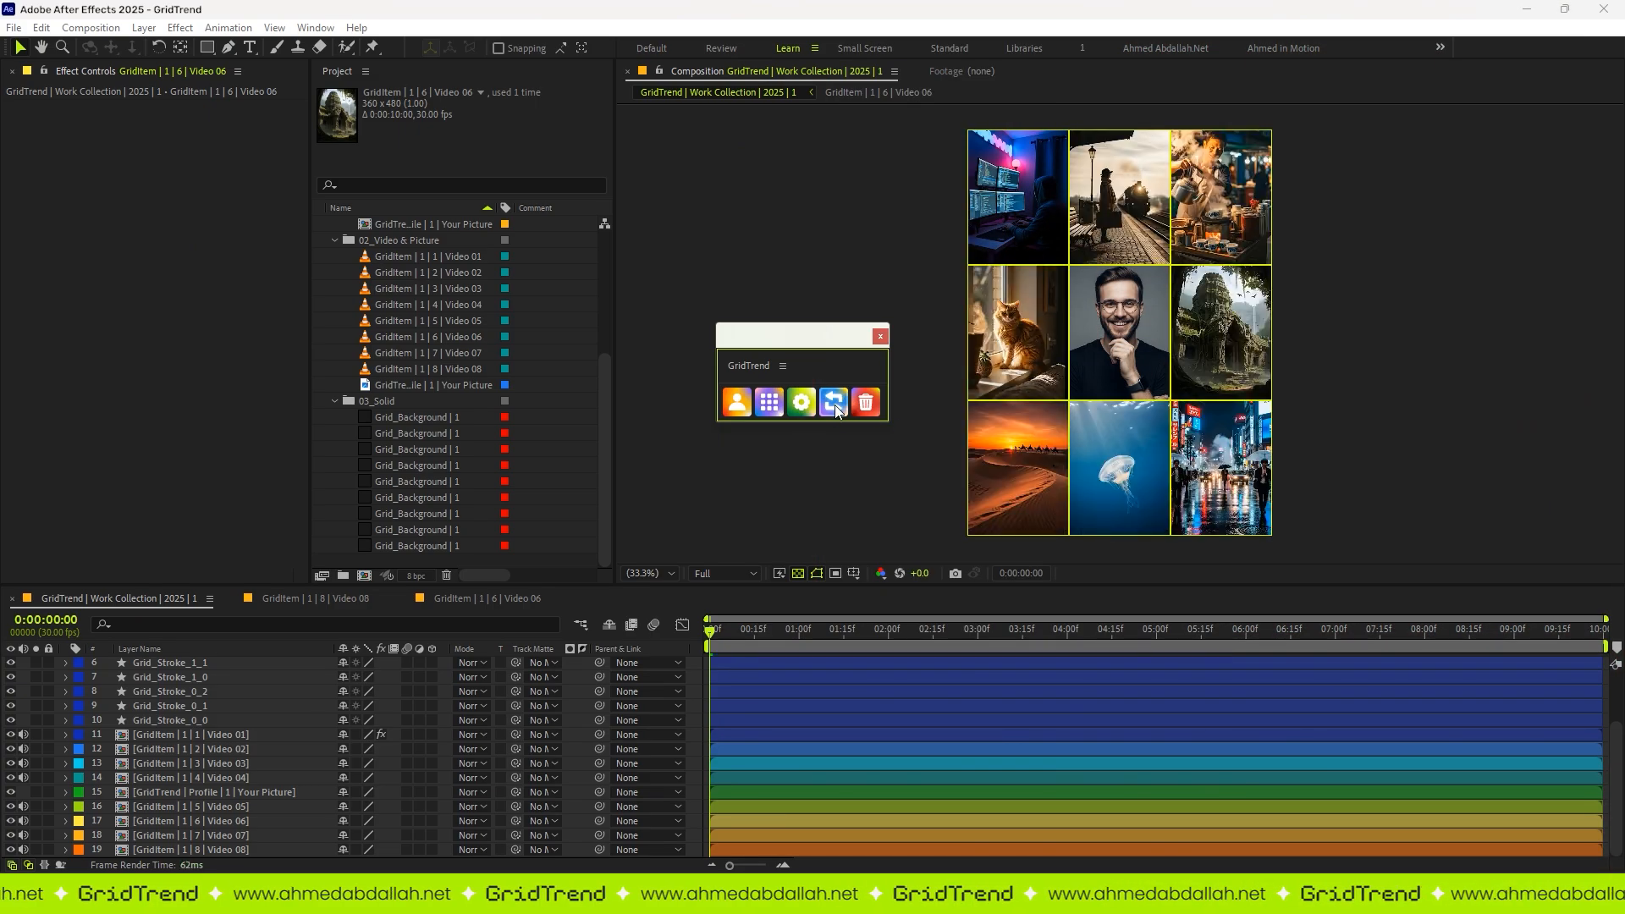
click(834, 405)
click(835, 405)
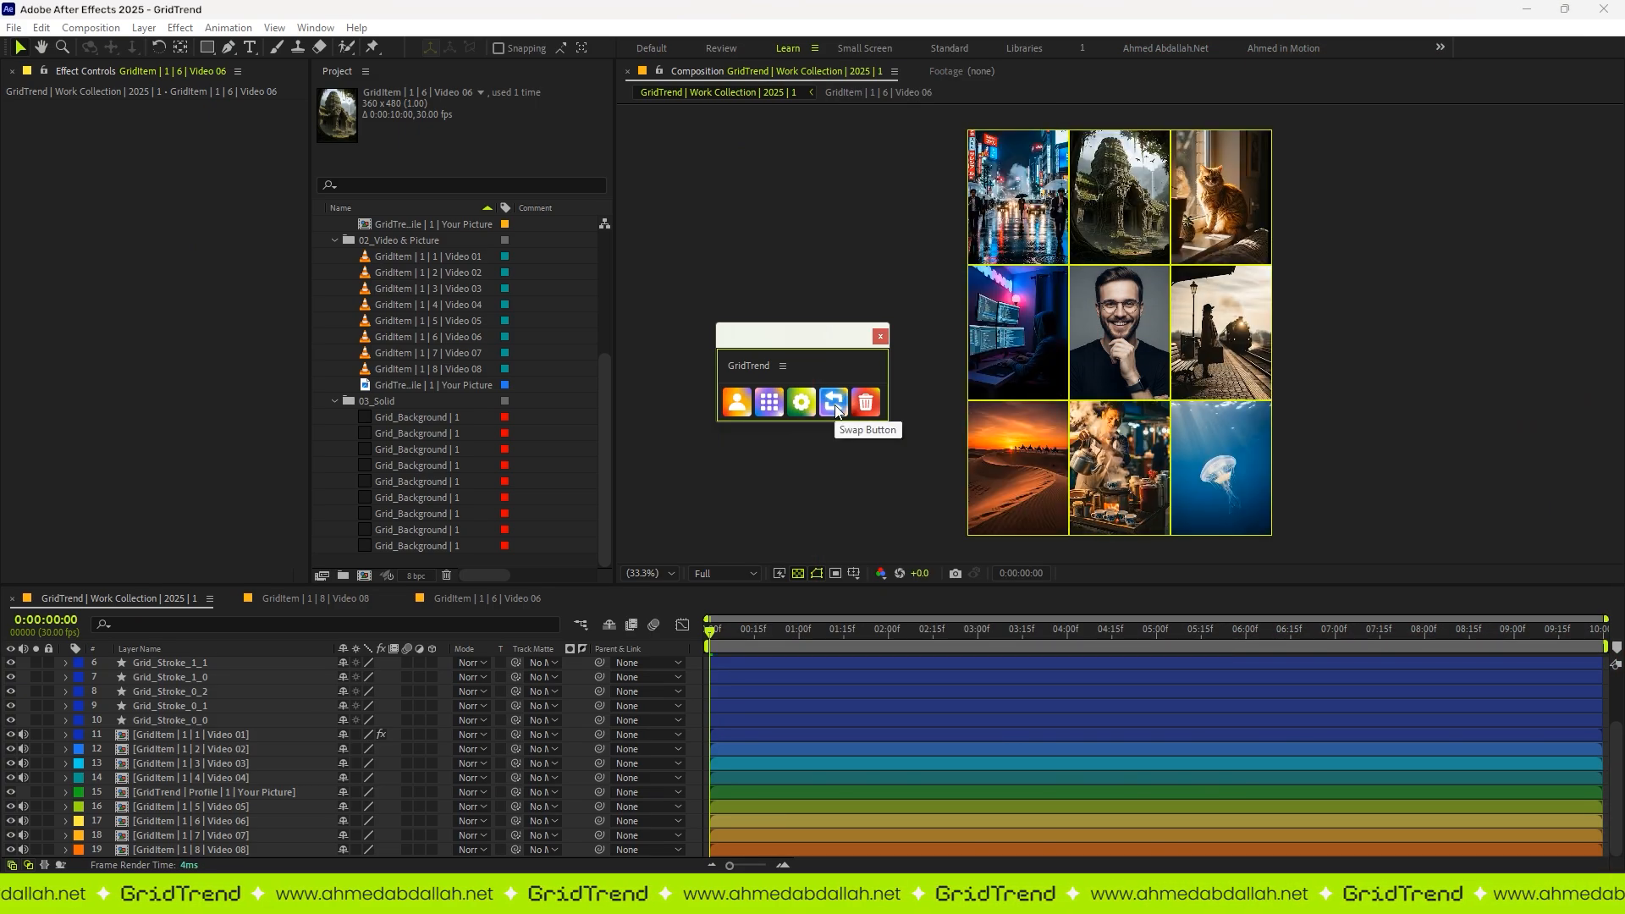
click(835, 405)
click(834, 405)
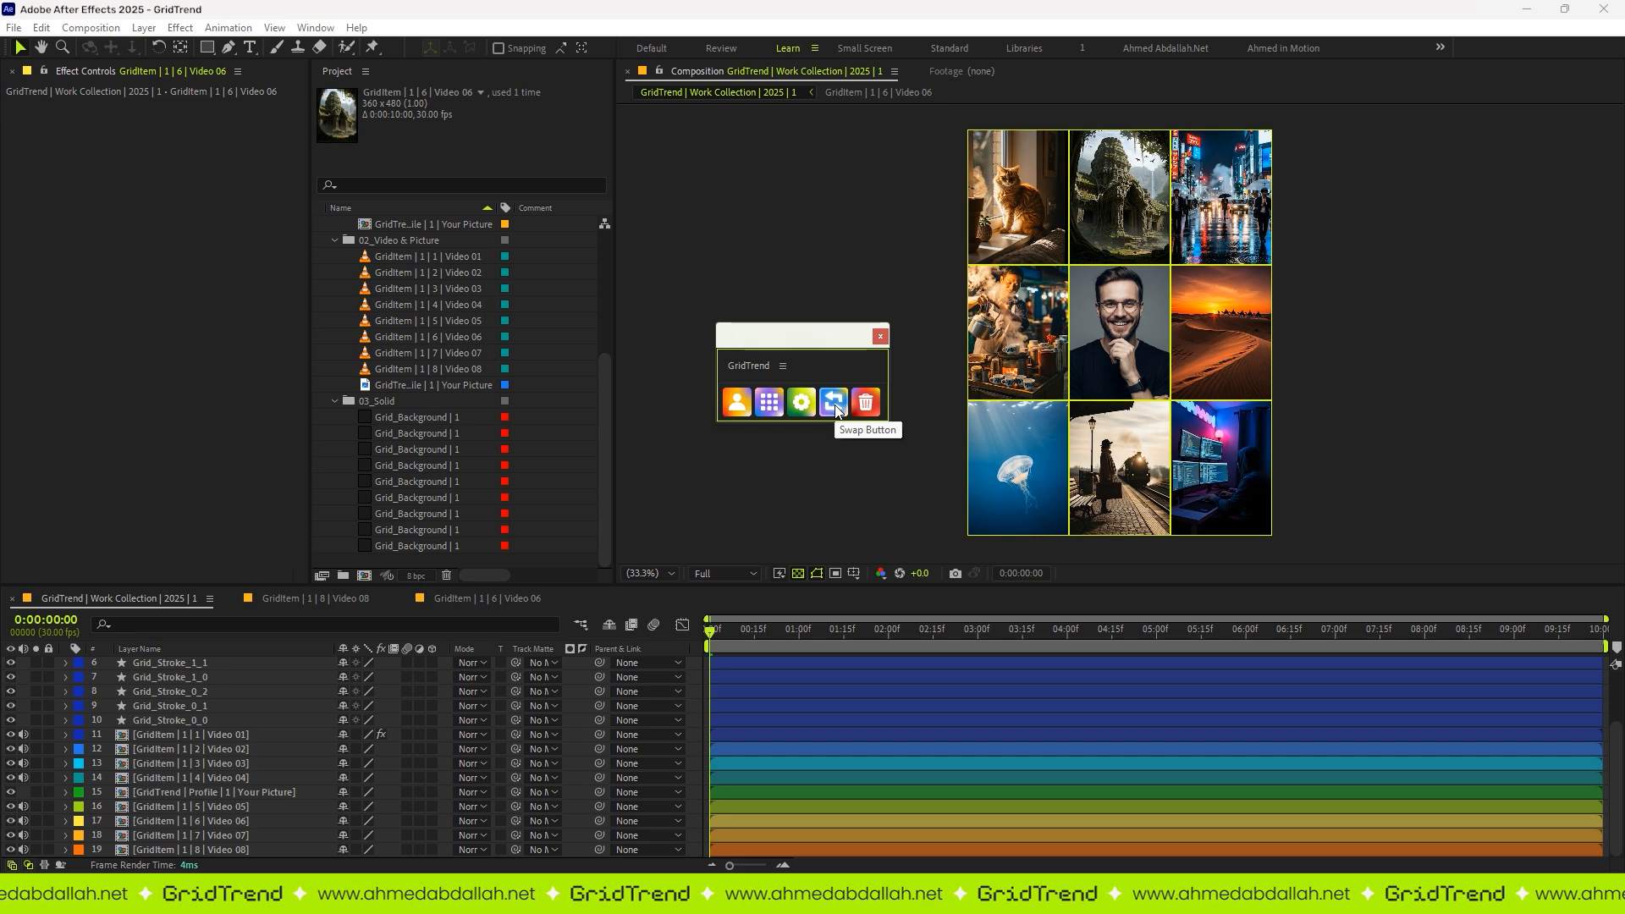
click(835, 404)
Step: Set the Control layer's Grid Trend stroke color to white and increase its stroke width
scroll(1115, 323, up, 3)
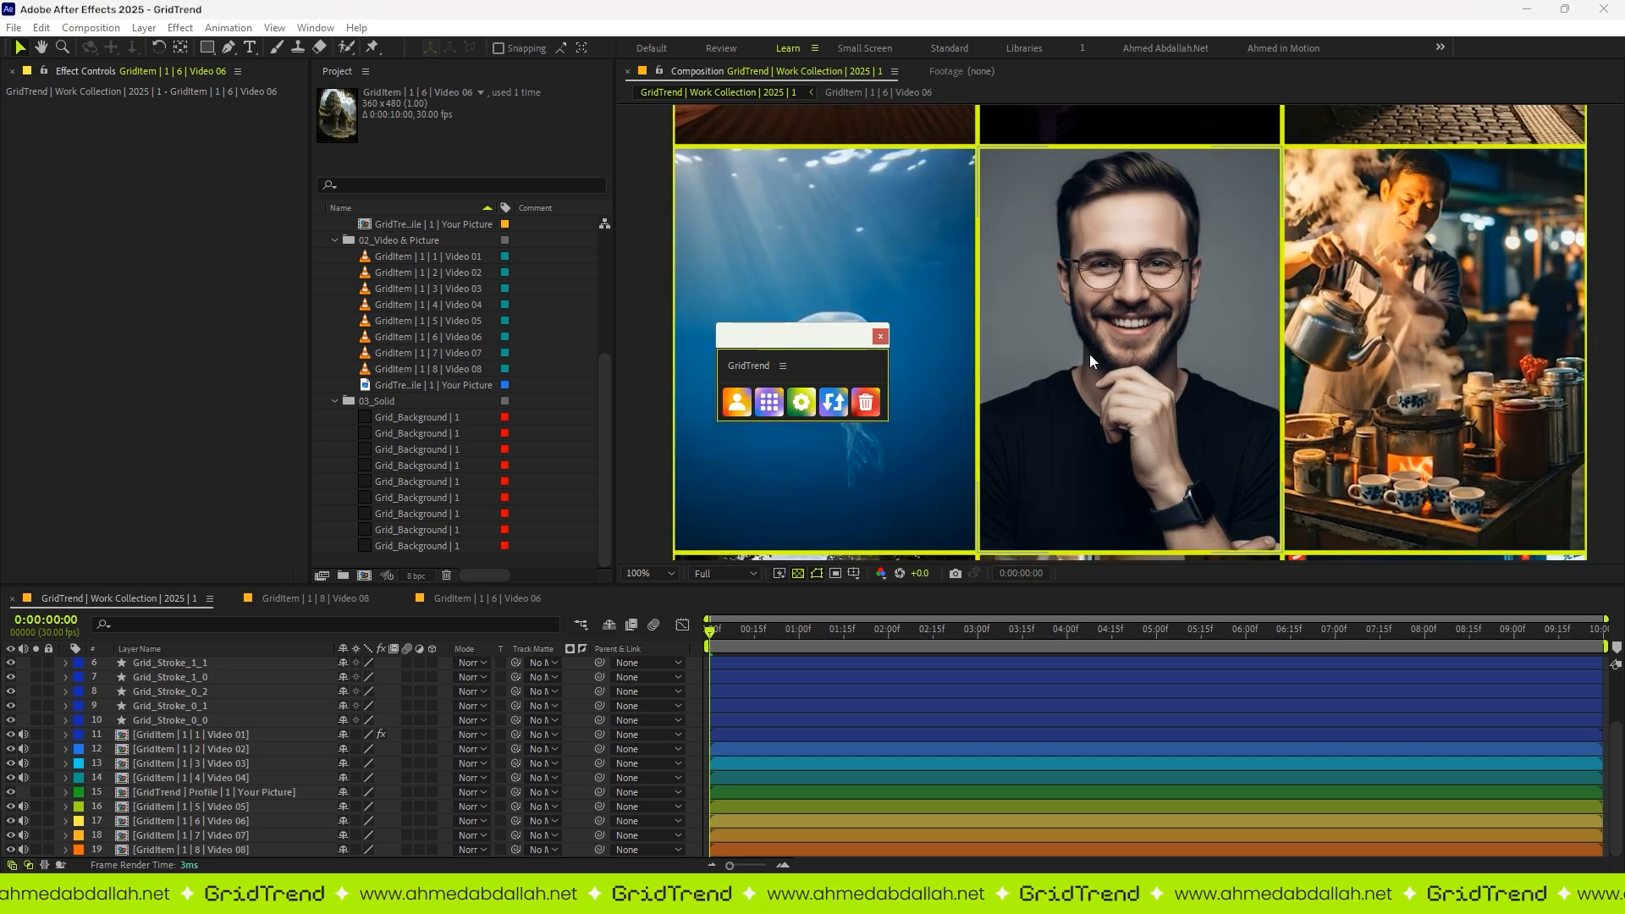
scroll(1094, 318, down, 2)
scroll(165, 720, up, 2)
click(166, 664)
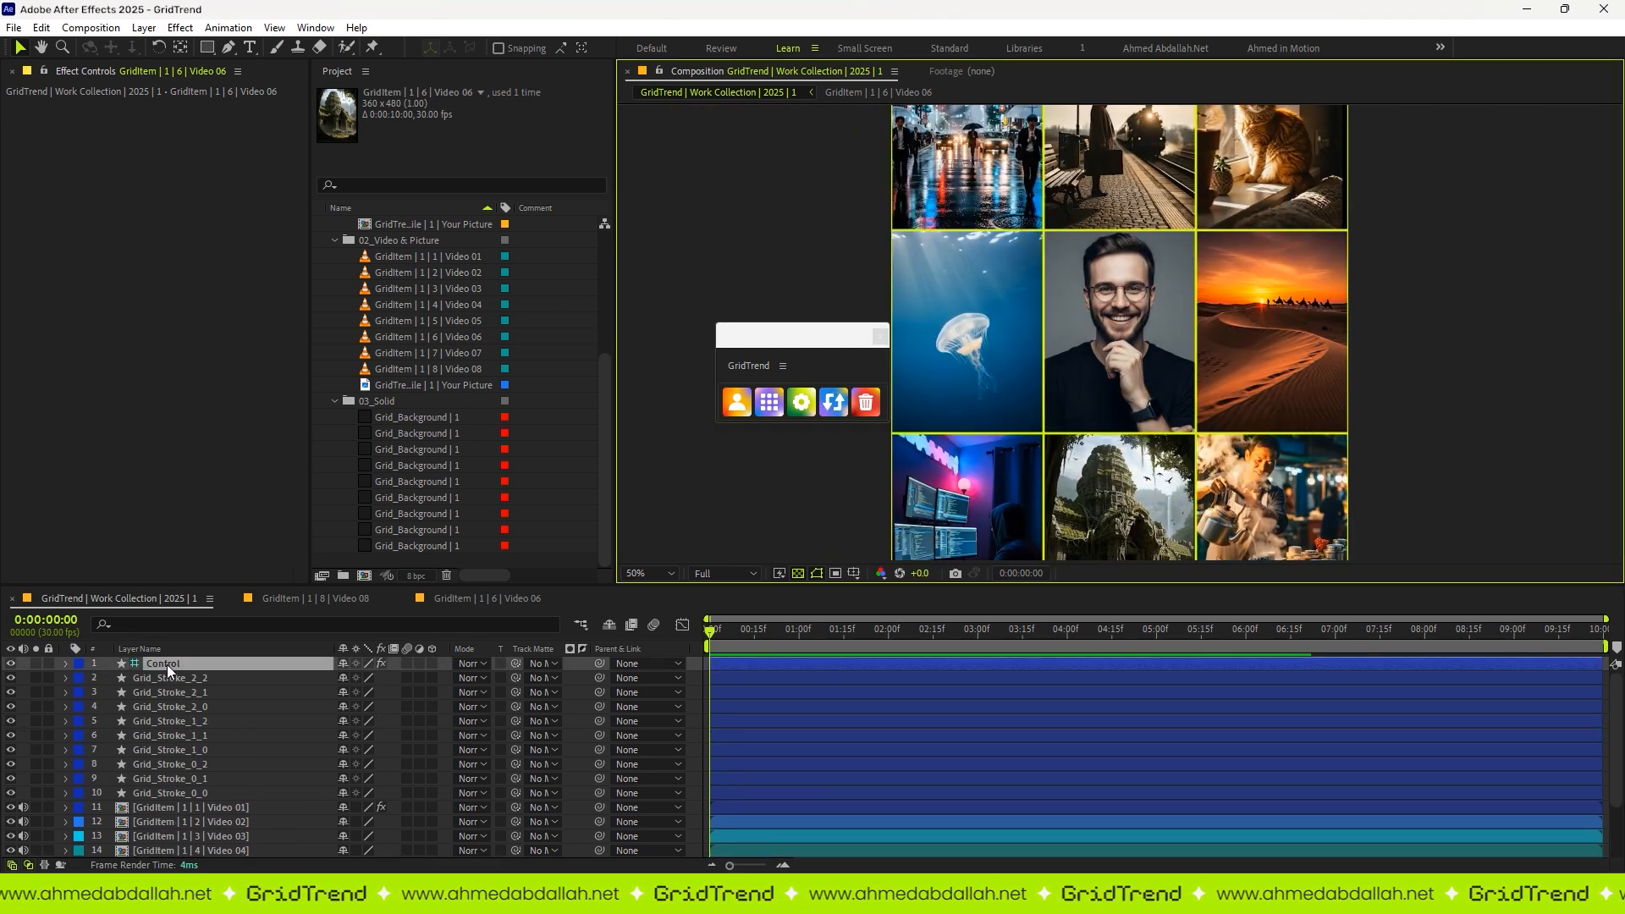
click(179, 121)
drag(271, 511, 237, 458)
click(611, 464)
click(650, 574)
click(651, 406)
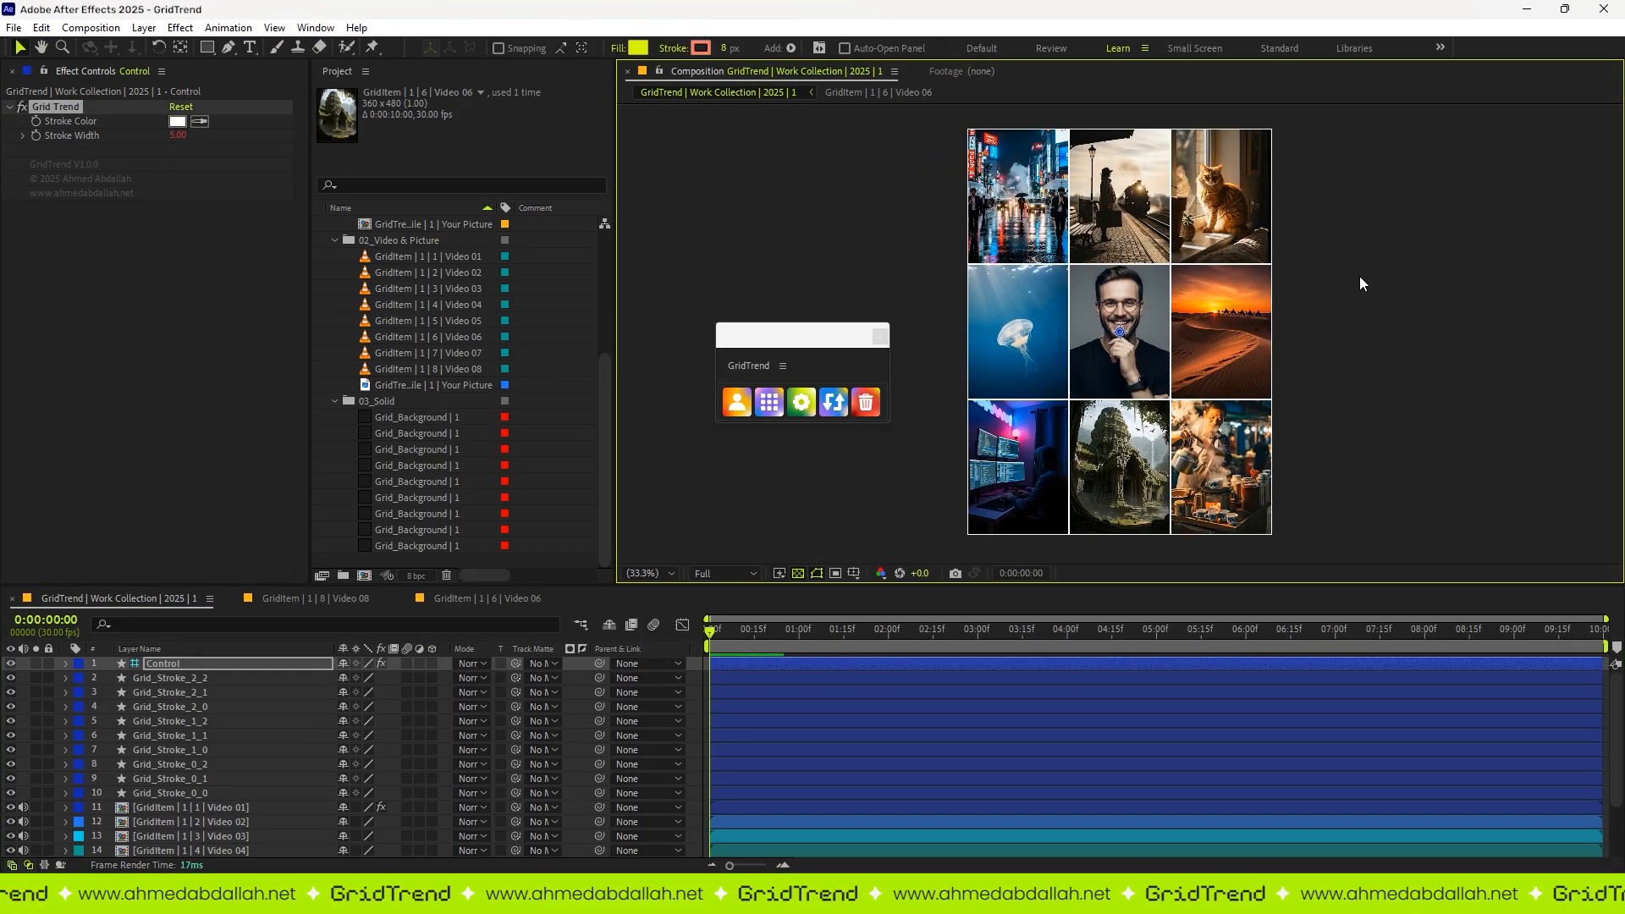
drag(178, 136, 373, 139)
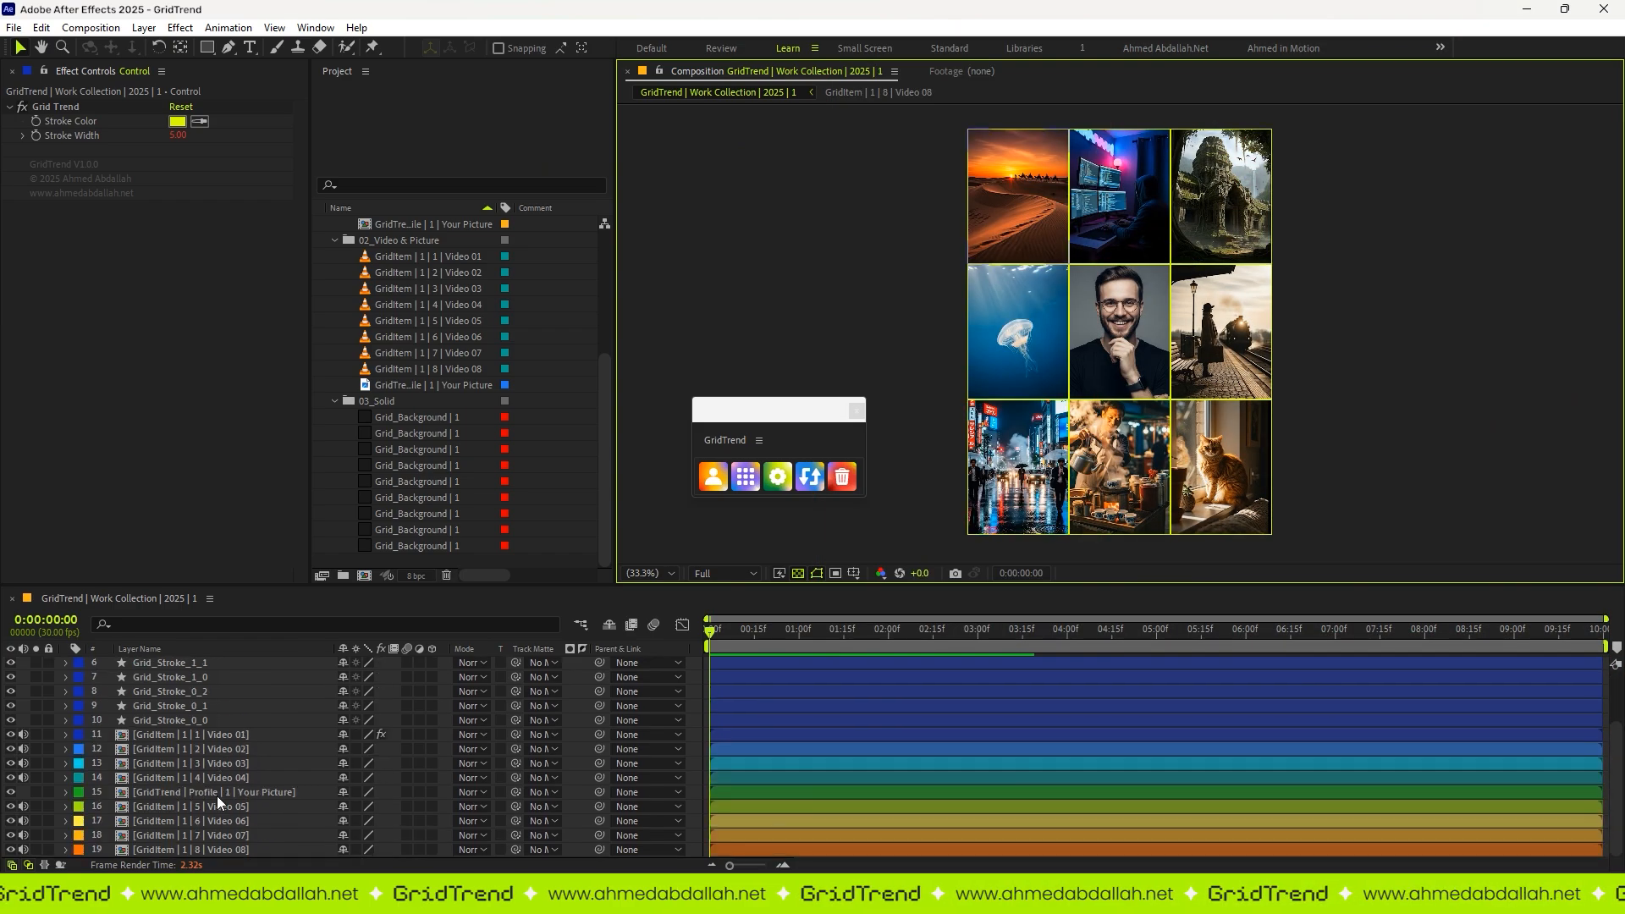
Step: Inspect the contents of the Video 08 and Video 06 precomps, and return to the main grid composition
click(210, 849)
double_click(211, 849)
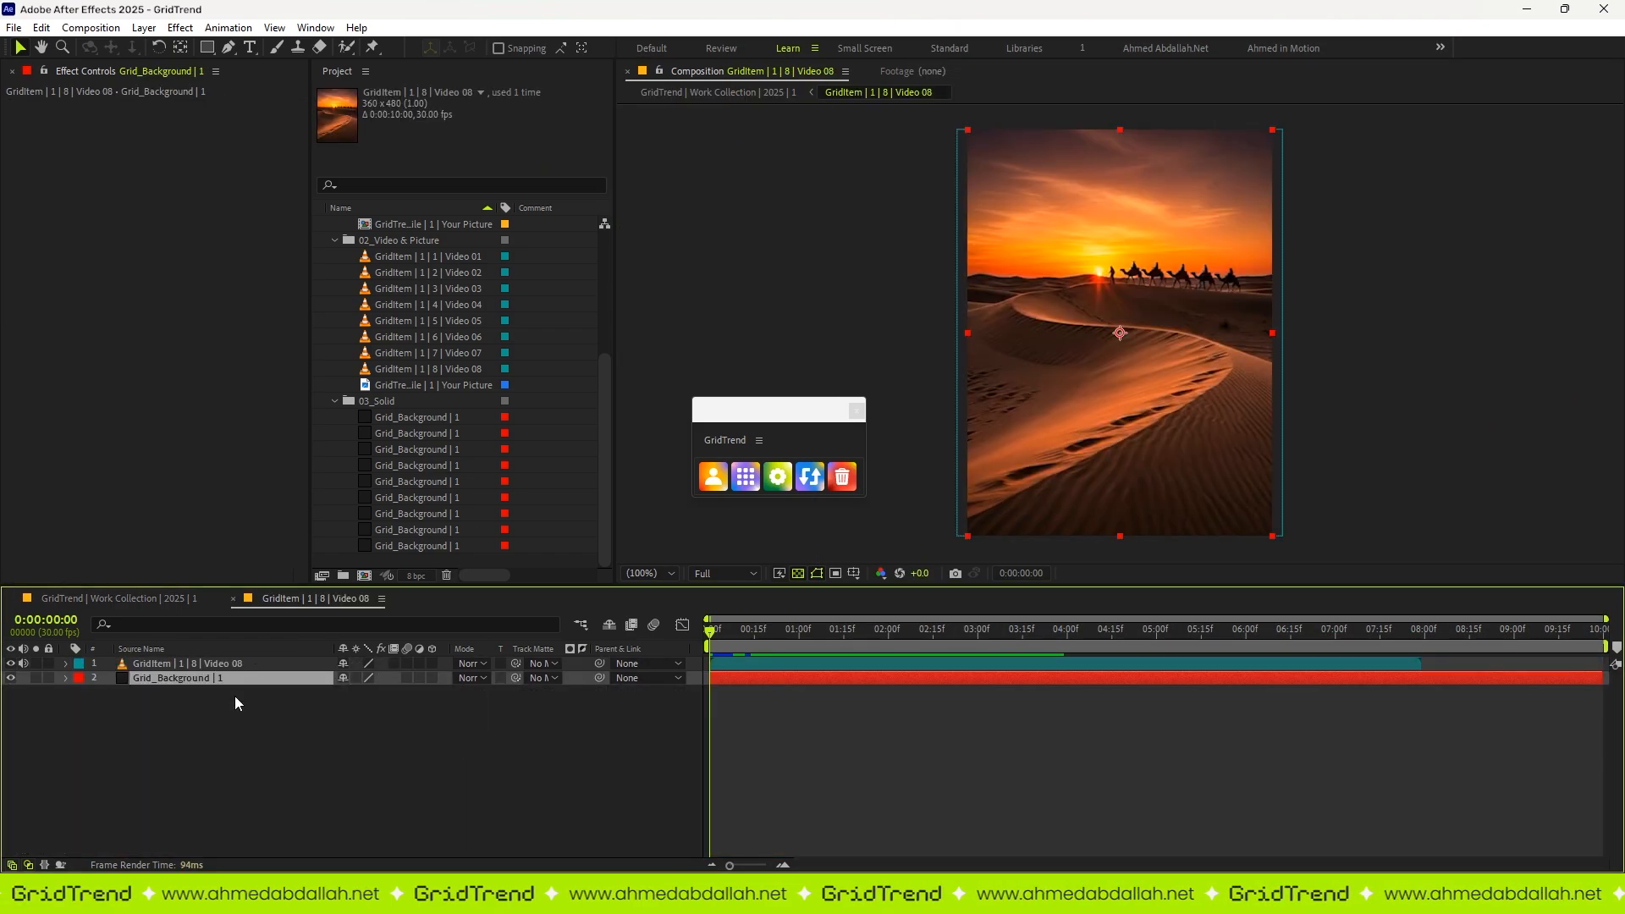
click(178, 599)
double_click(199, 821)
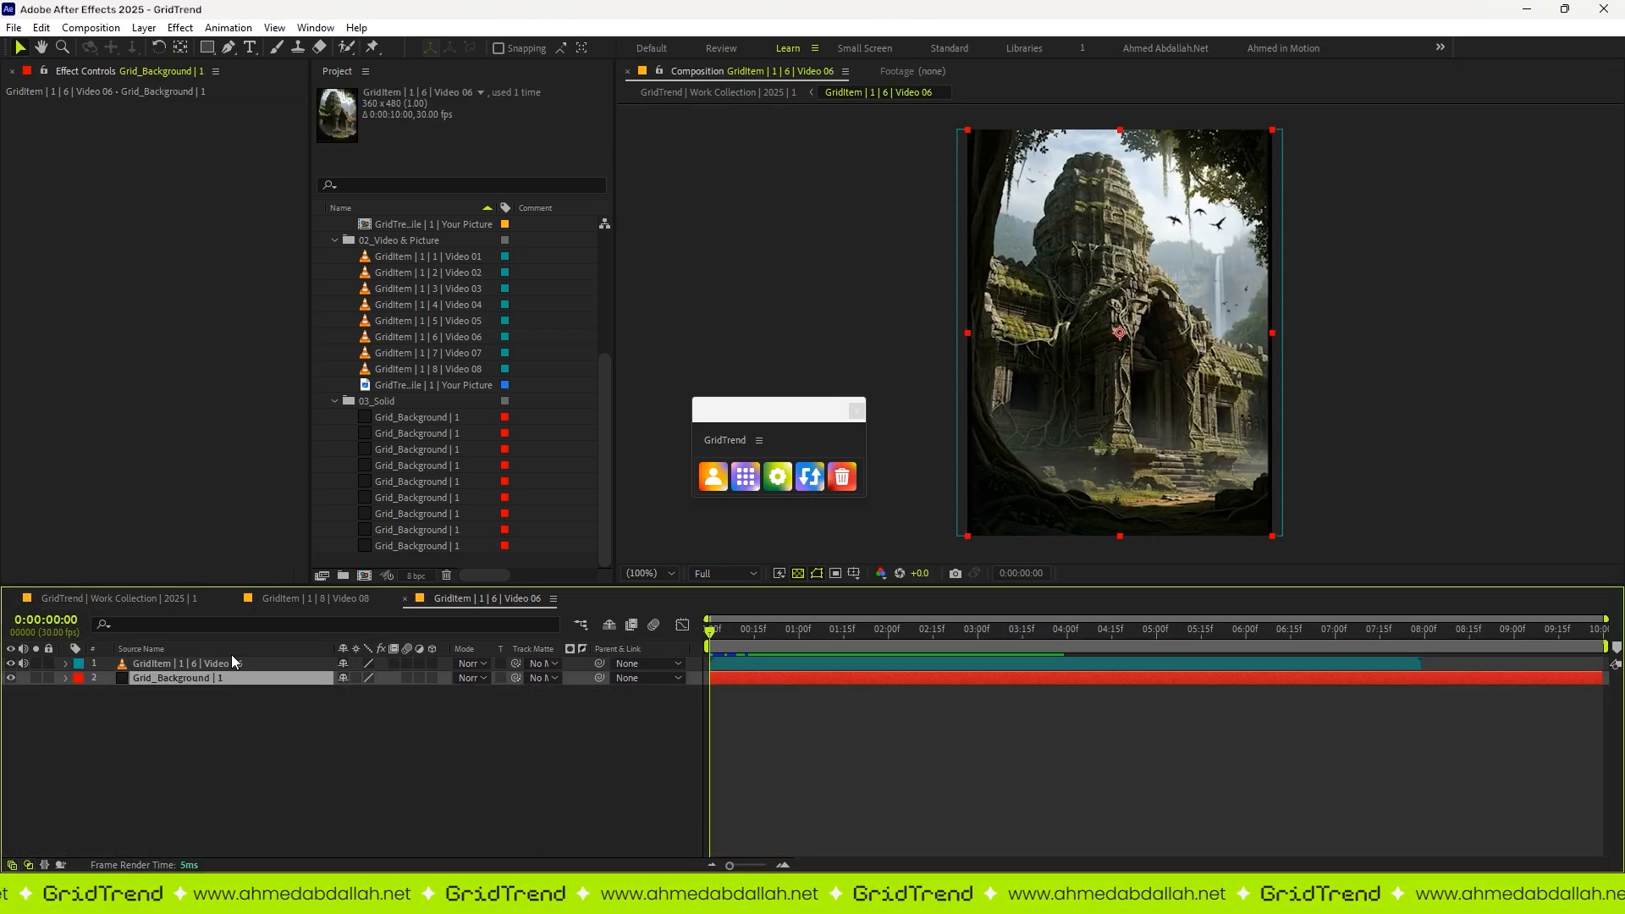
click(318, 711)
click(127, 599)
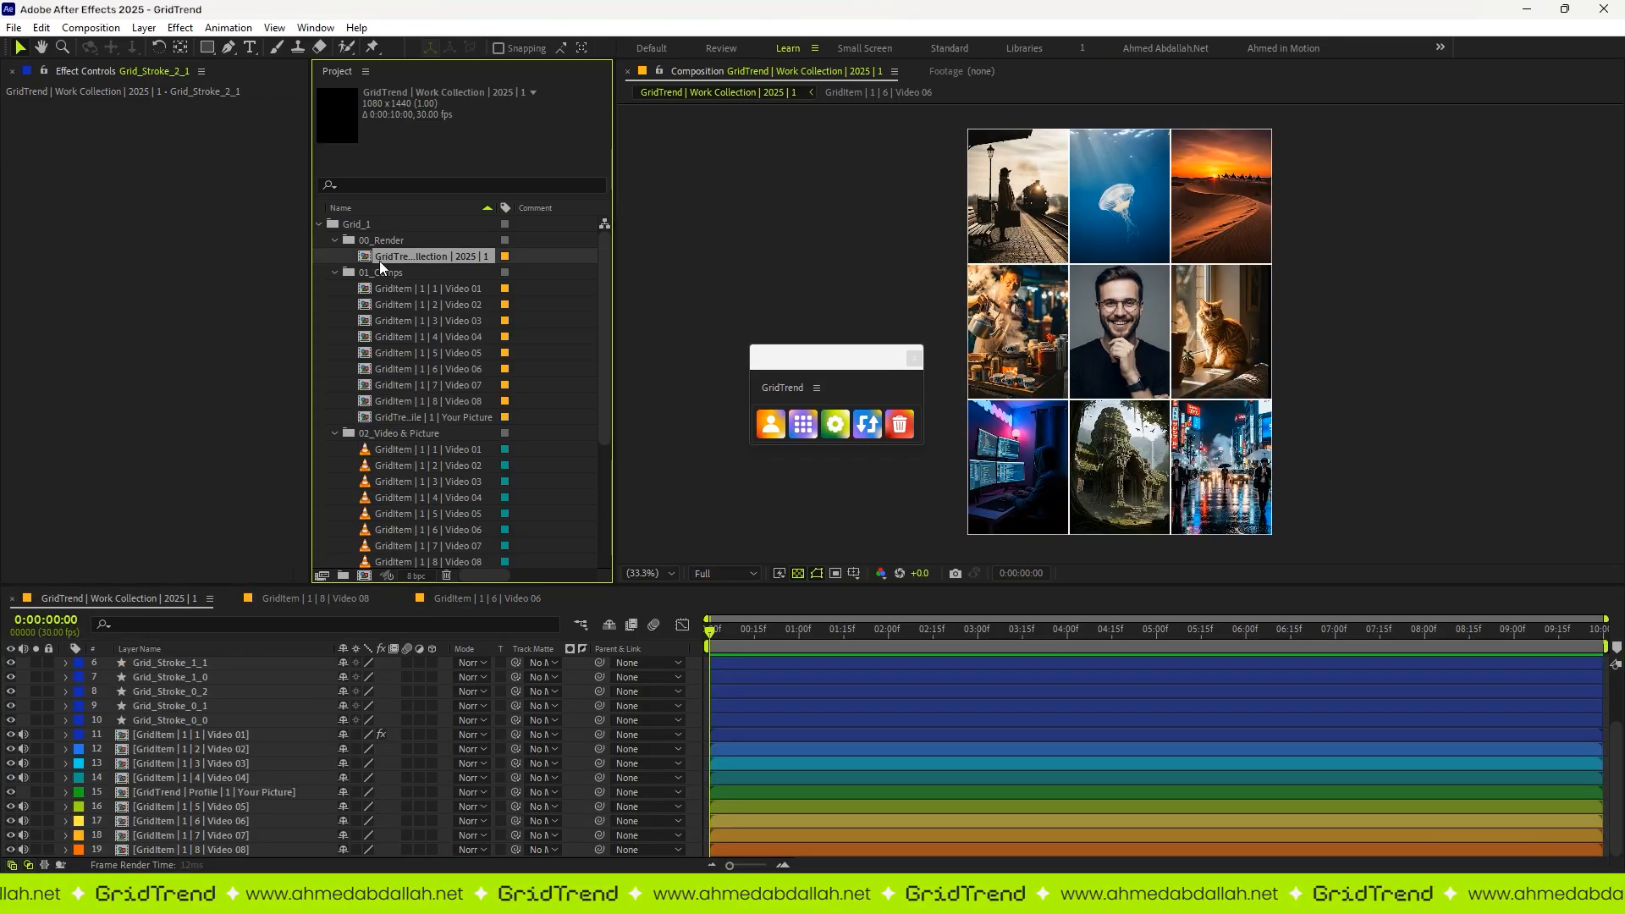
Step: Collapse the 00_Render, 01_Comps, 02_Video & Picture and 03_Solid folders and their parent Grid_1, and maximize the composition view
click(374, 260)
click(342, 262)
click(334, 256)
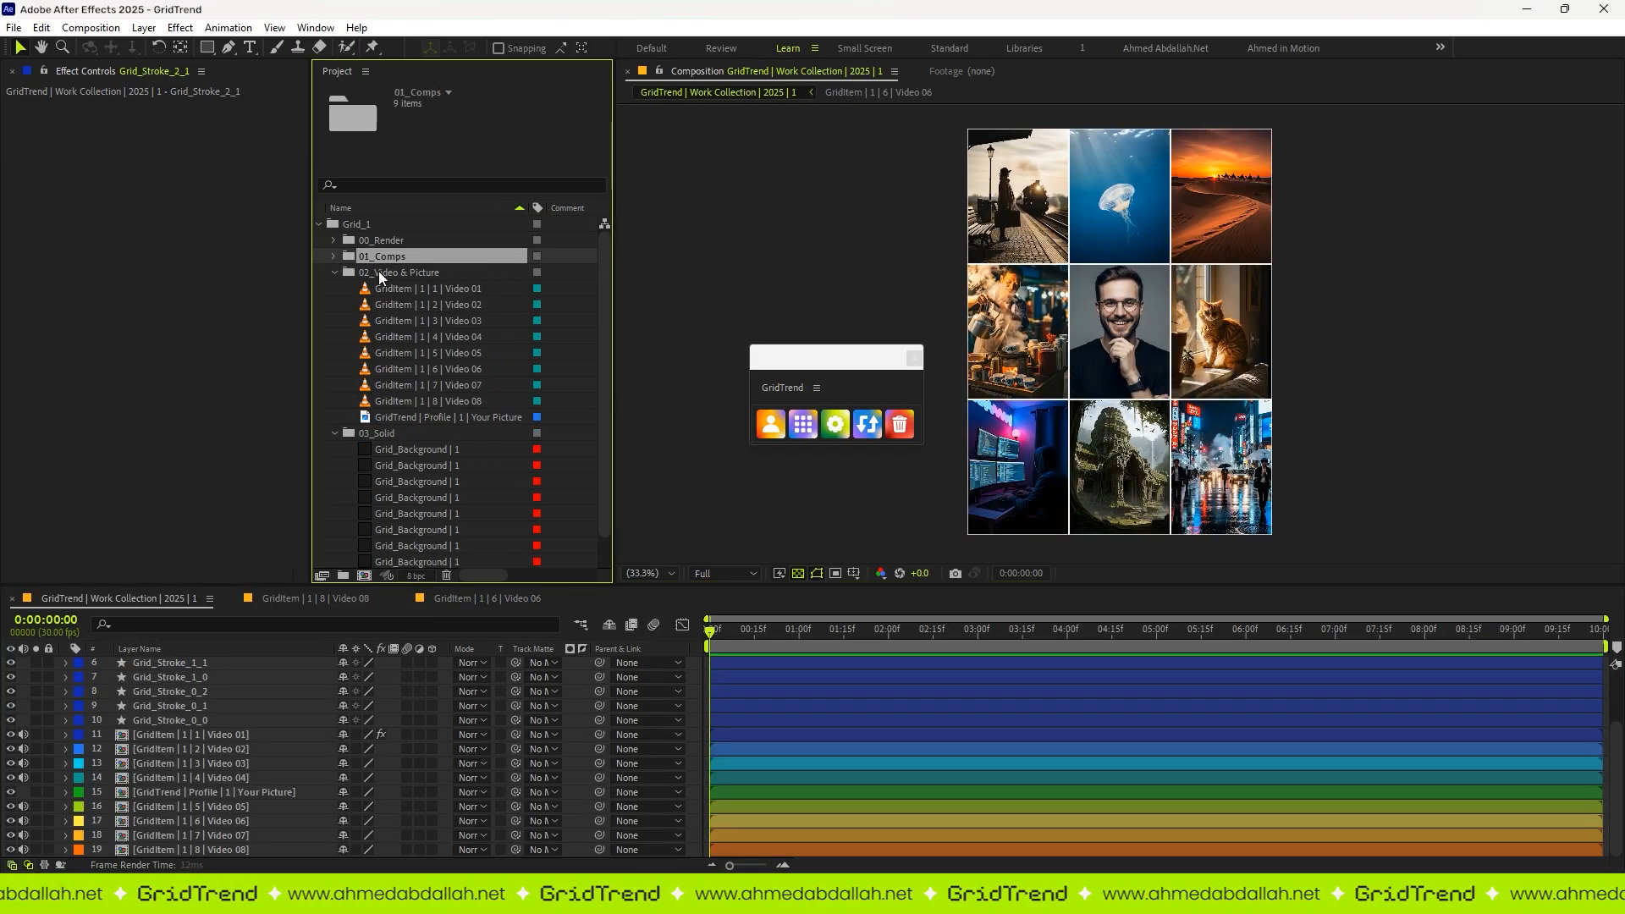
click(378, 272)
click(335, 272)
click(335, 288)
click(372, 243)
click(333, 240)
click(333, 240)
click(321, 223)
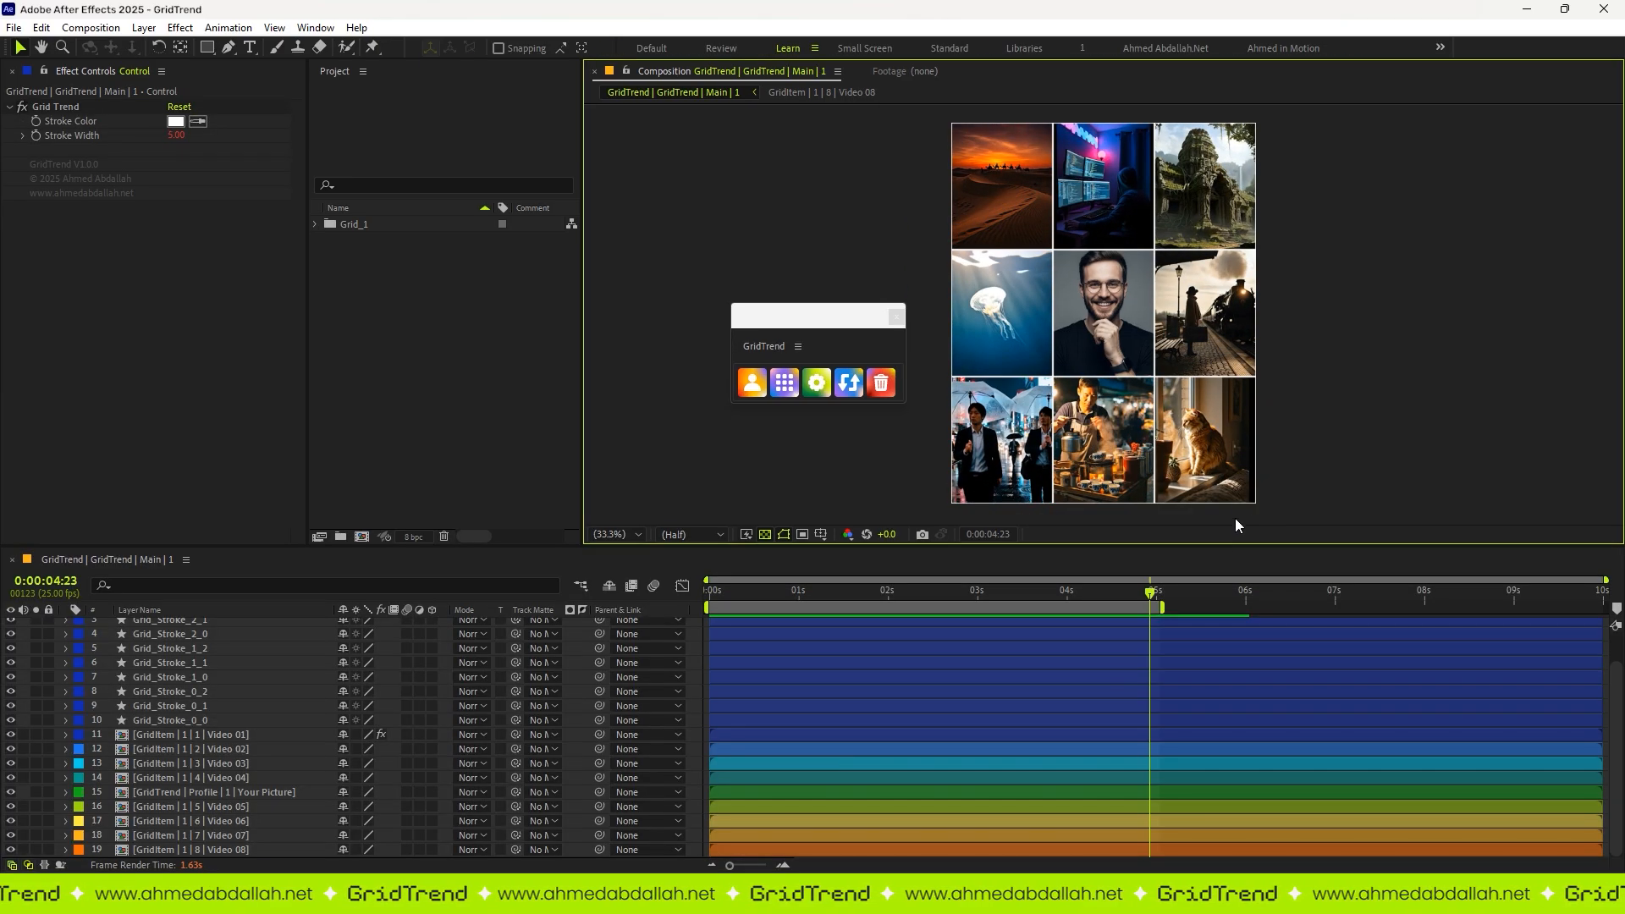
key(grave)
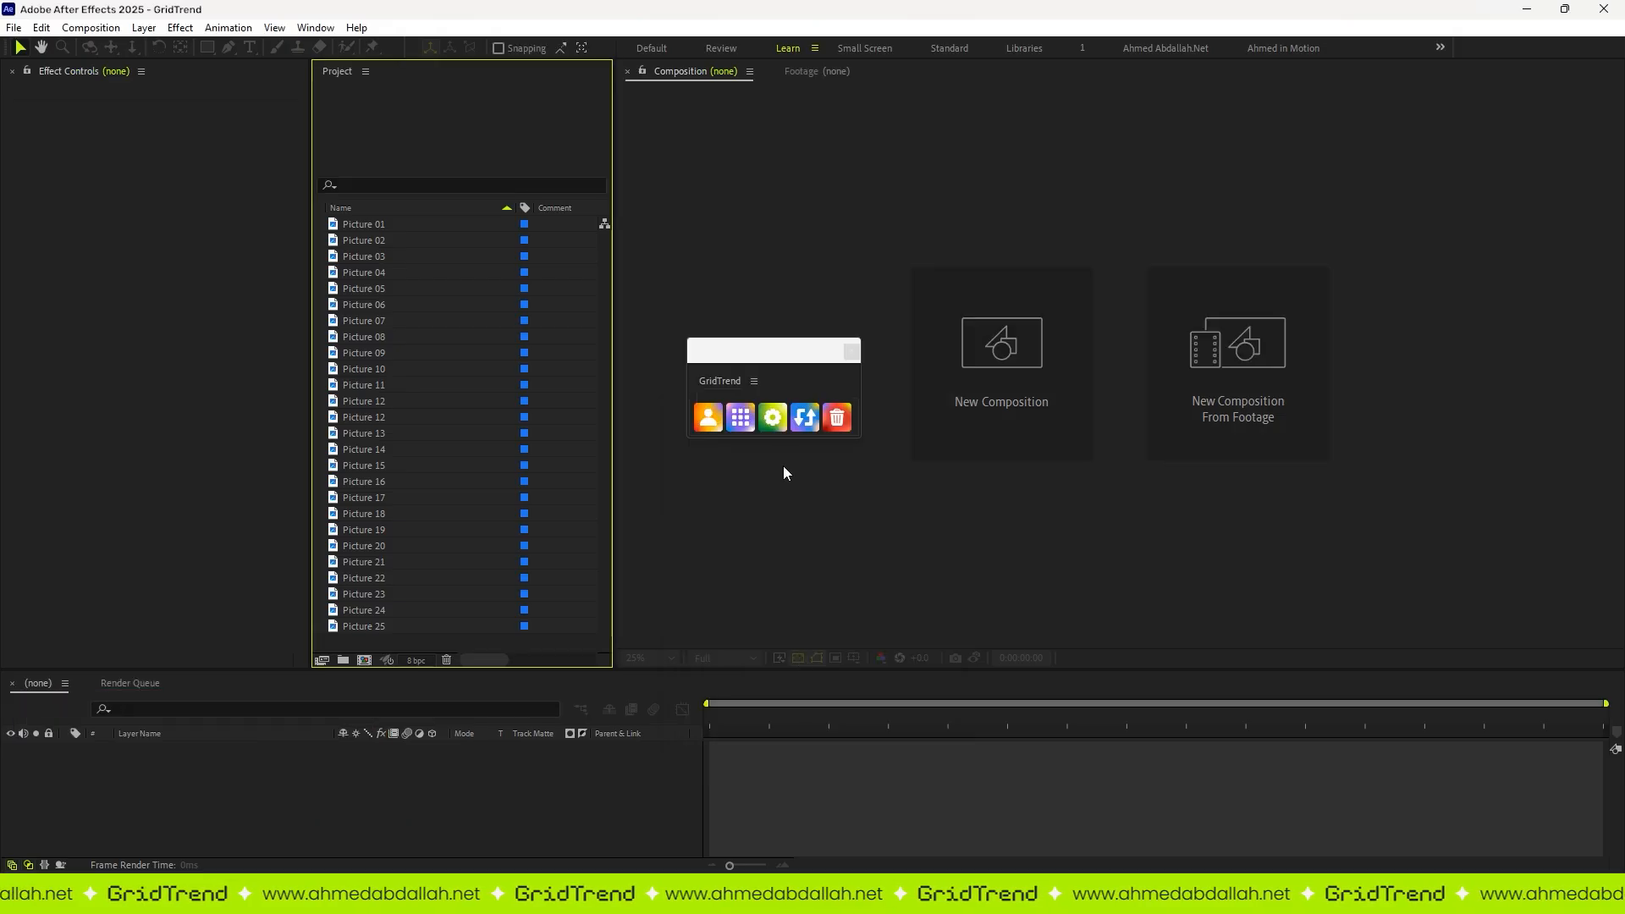
Step: Save the settings for a 5 by 5 grid and generate it without a profile picture from Picture 01 through Picture 25
click(769, 423)
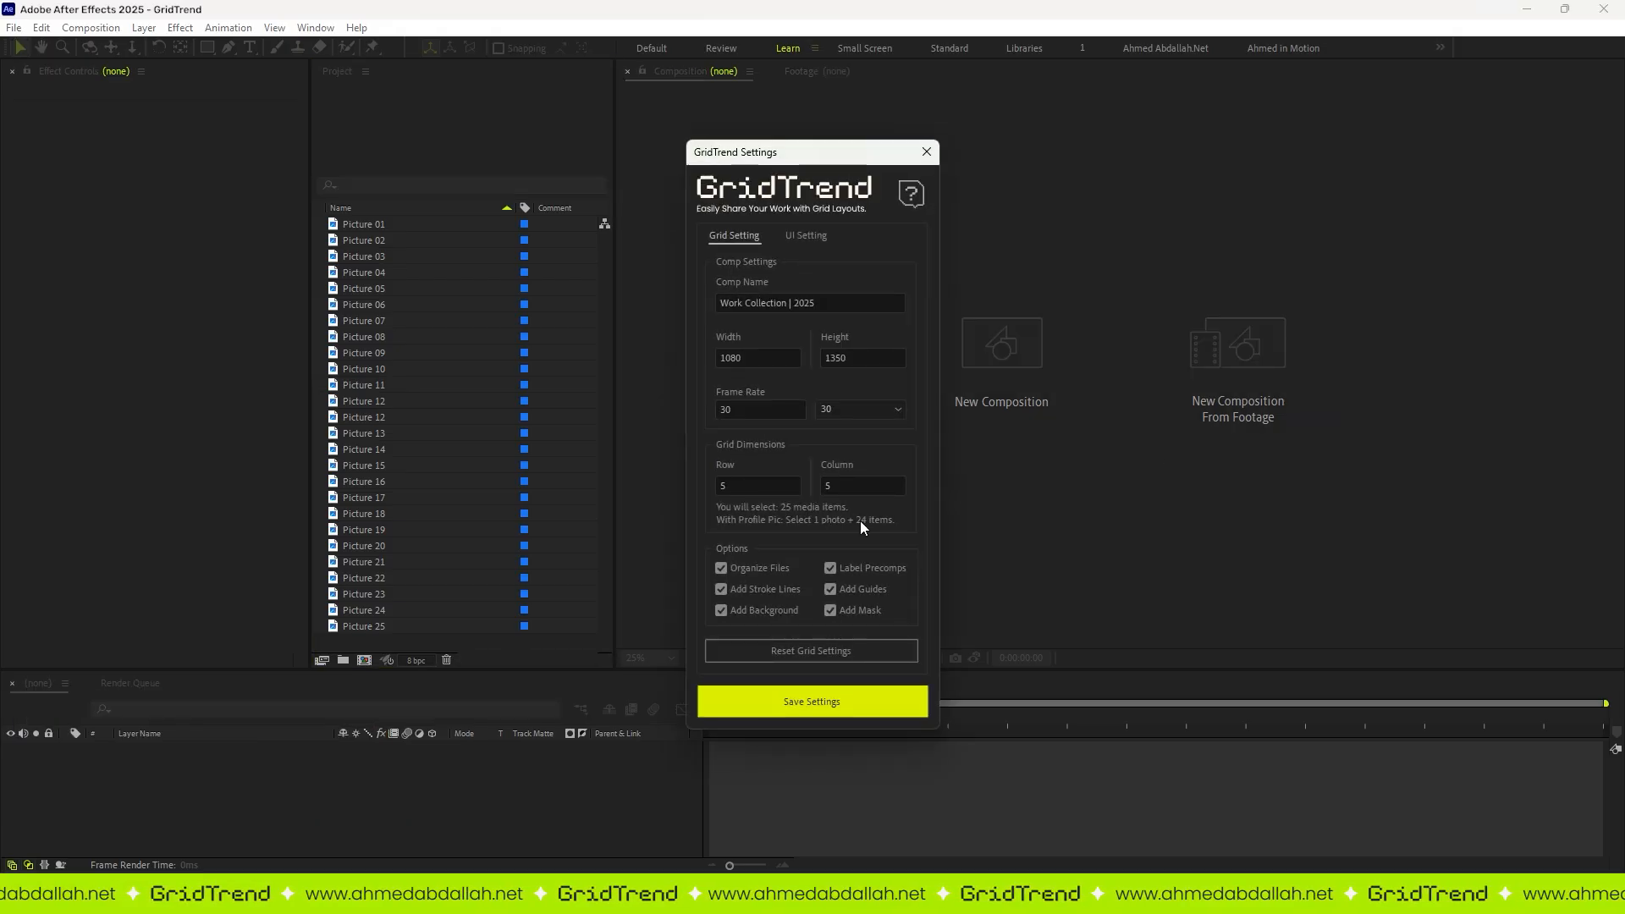
click(778, 694)
click(379, 223)
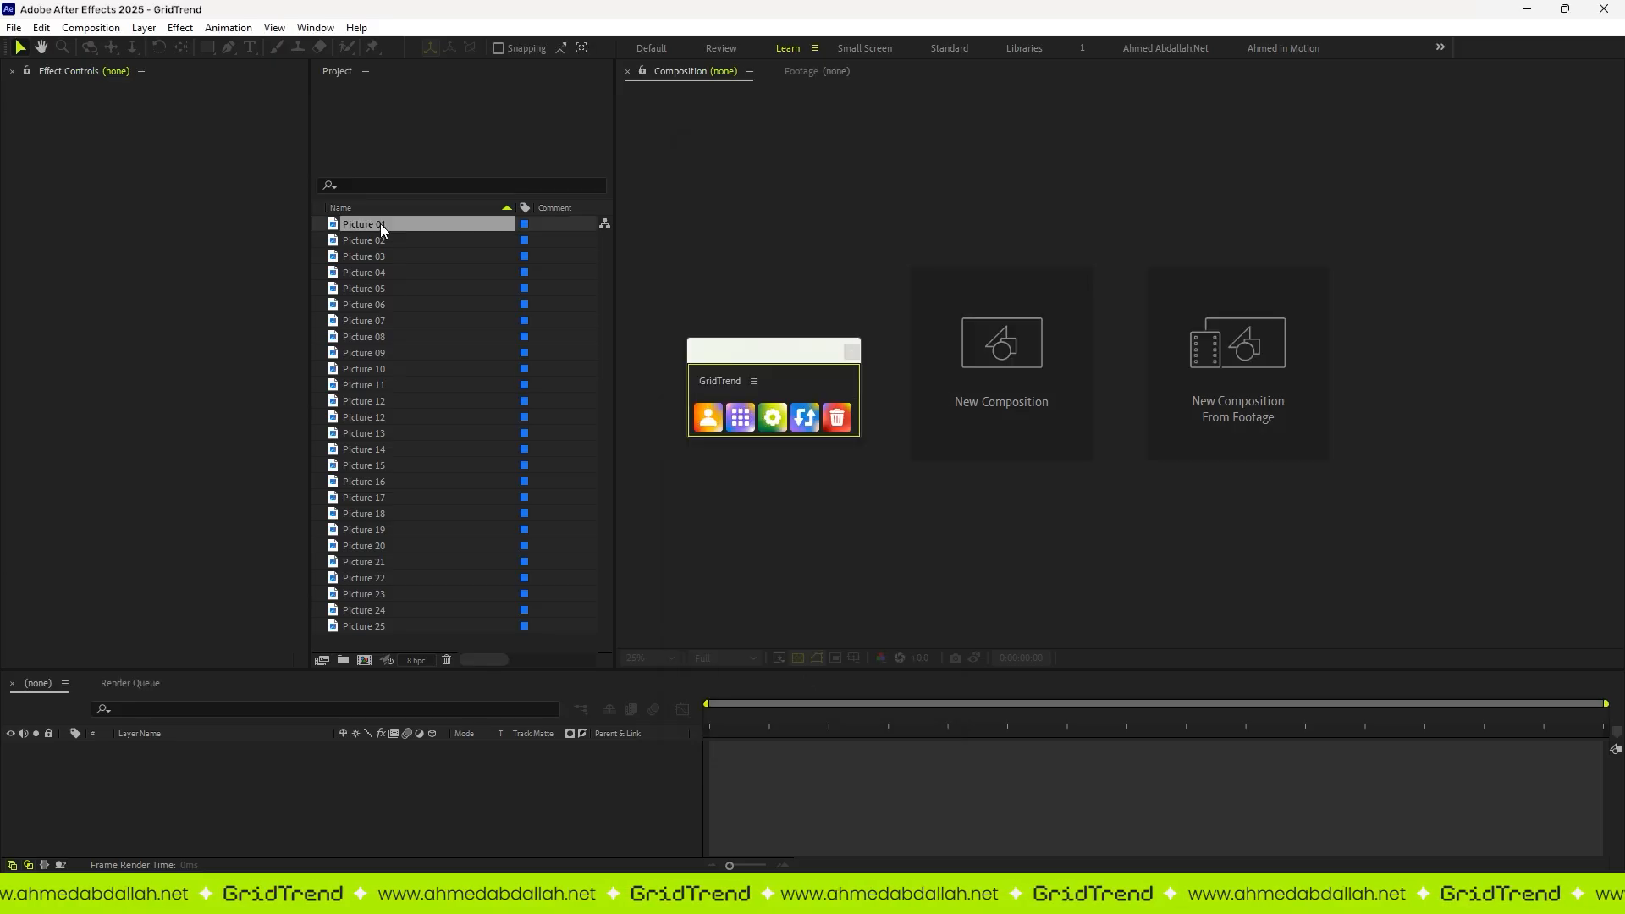
shift+click(378, 627)
click(740, 417)
click(743, 528)
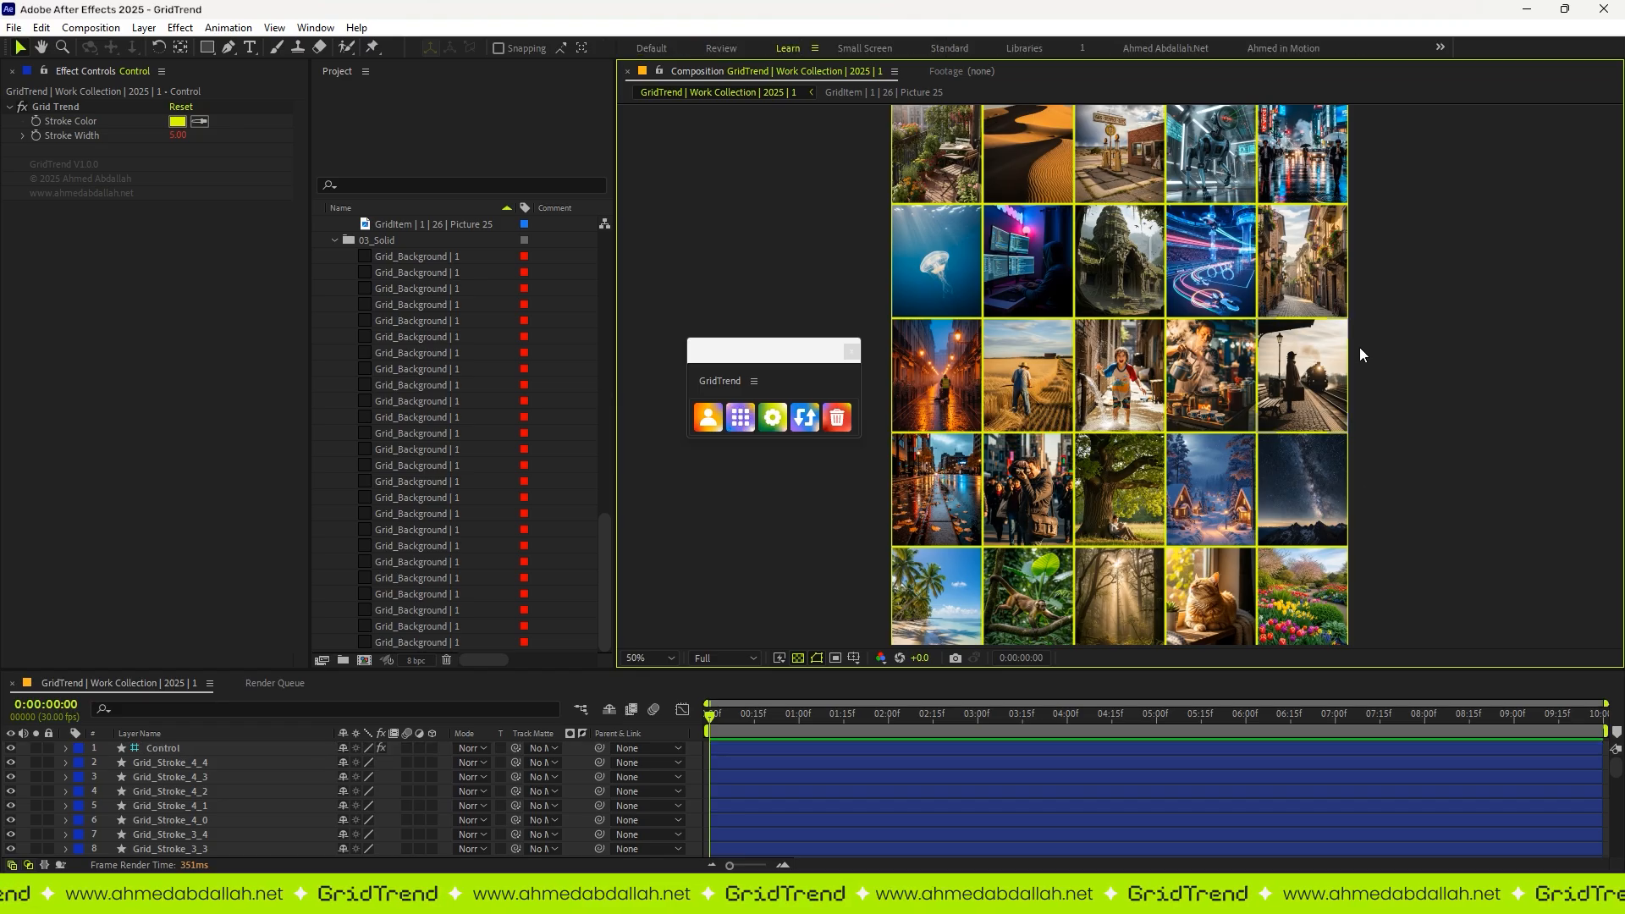
Step: Shuffle the pictures in the 5 by 5 grid several times with the swap function
click(669, 659)
click(662, 352)
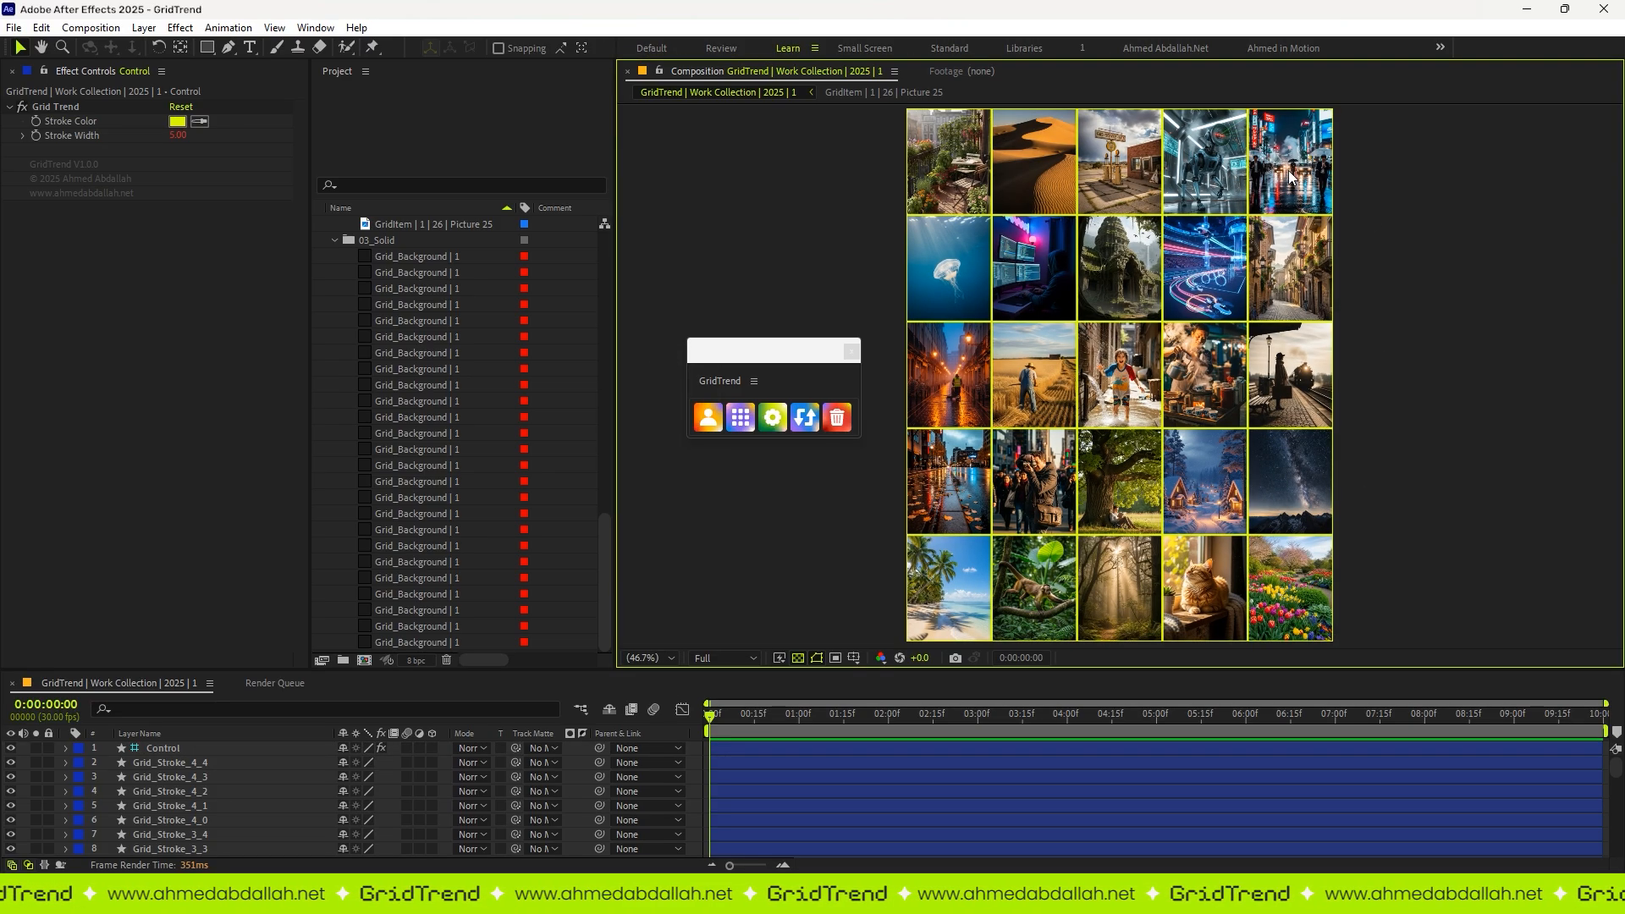
click(805, 418)
click(805, 418)
click(805, 418)
click(805, 418)
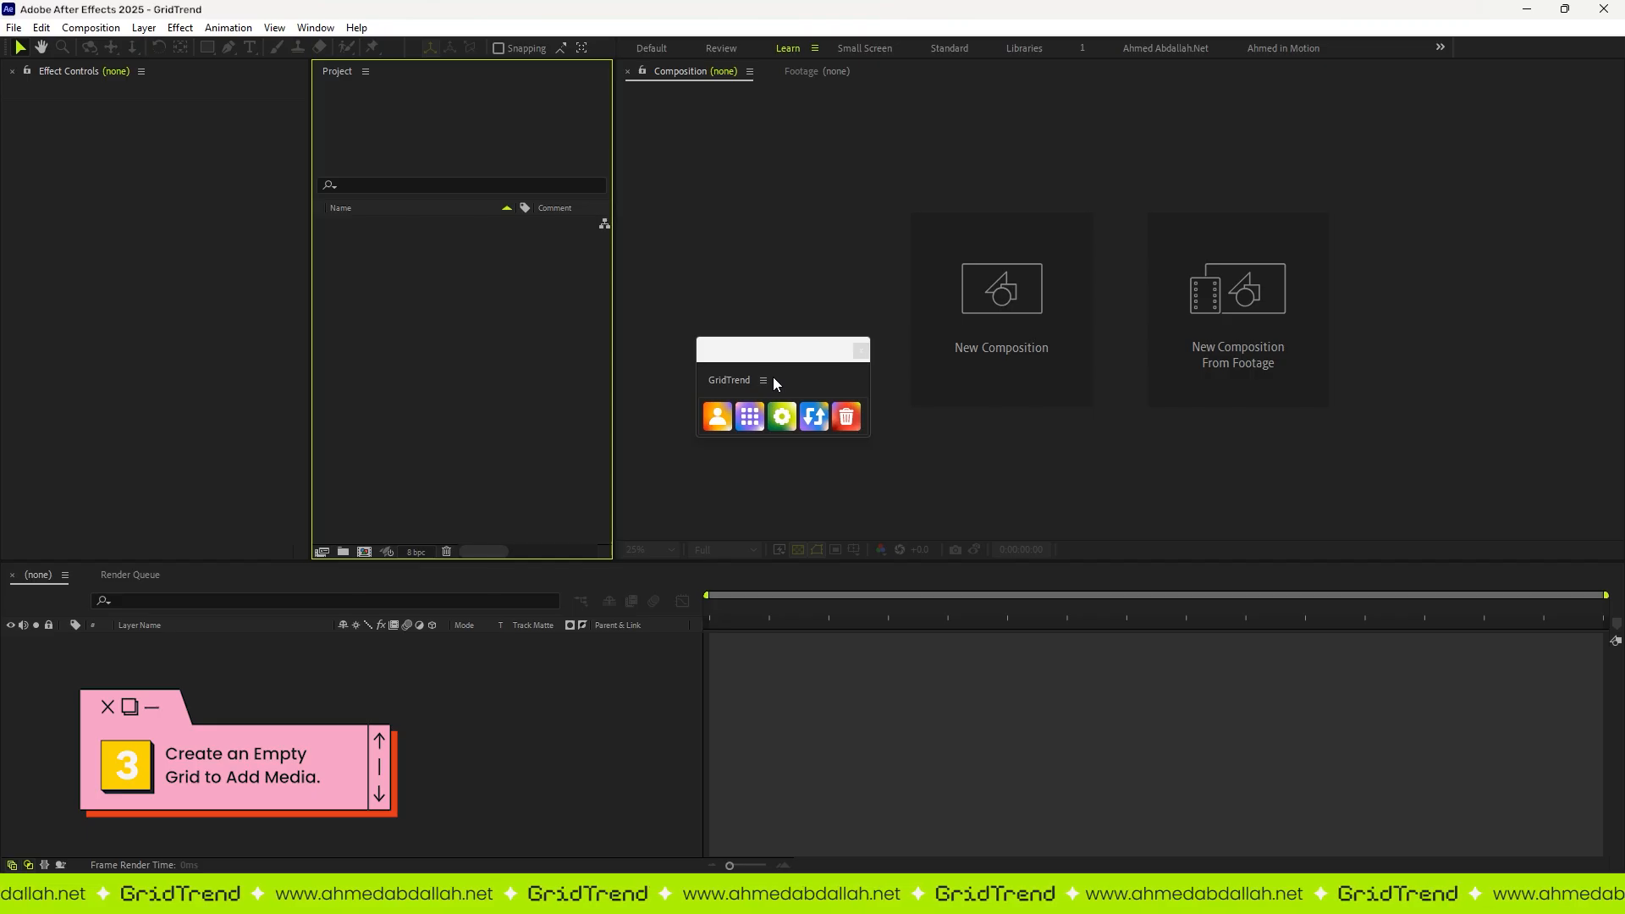
Step: Enable Add Guides in the GridTrend settings and create an empty 3 by 3 grid with no media selected
click(782, 417)
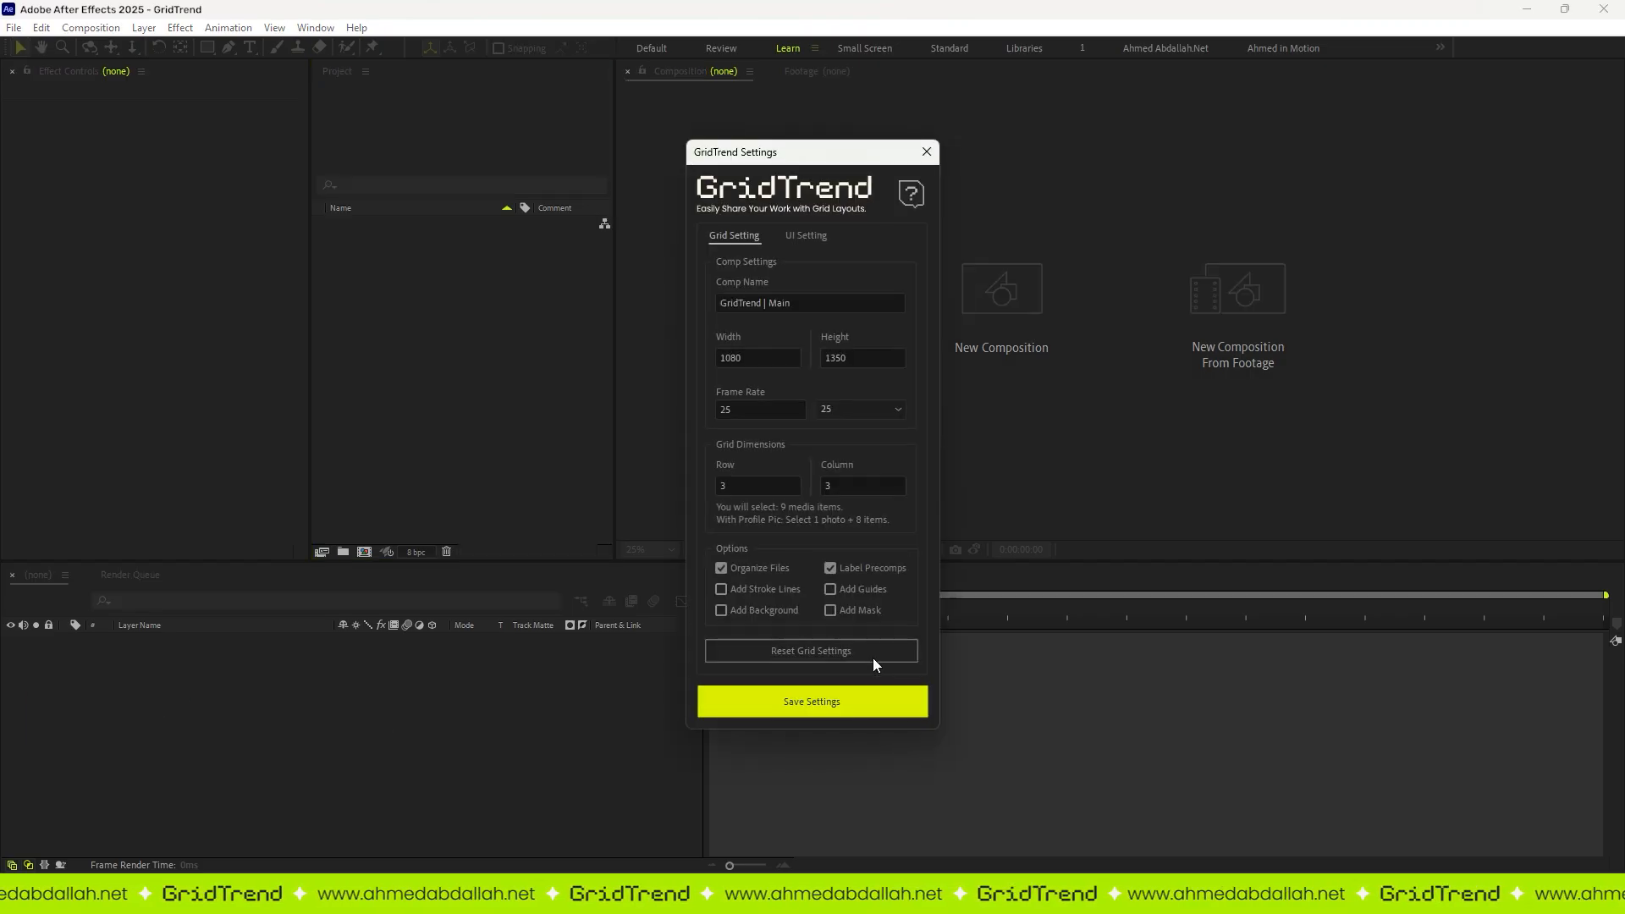
click(848, 590)
click(750, 416)
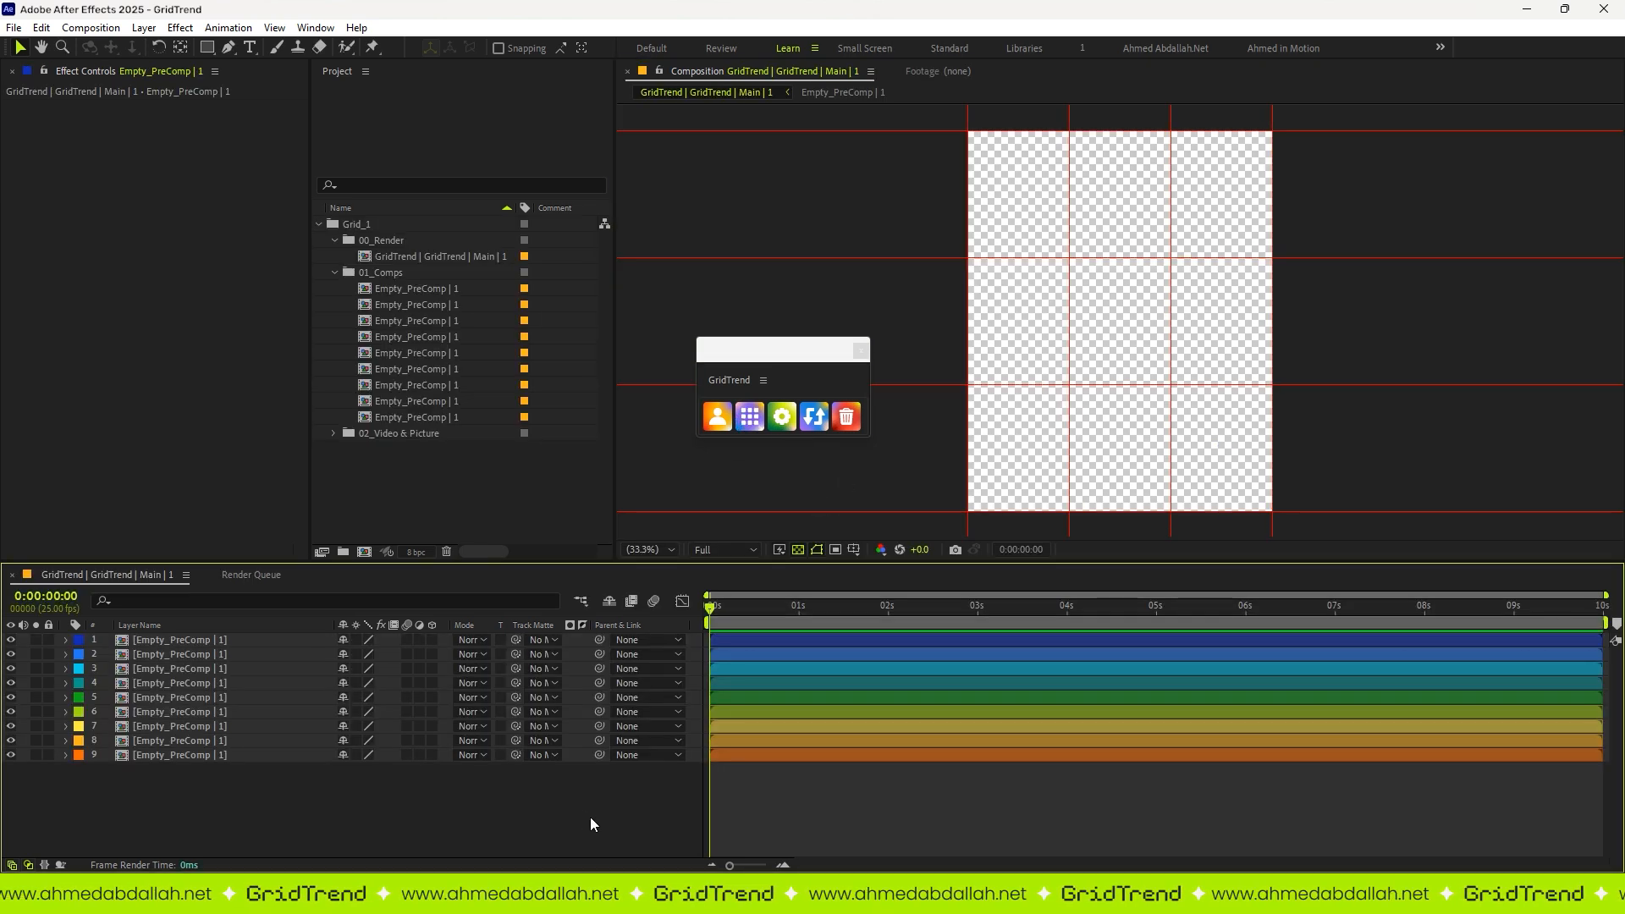
Step: Inspect several of the empty precomps in the main grid composition
double_click(191, 755)
double_click(170, 740)
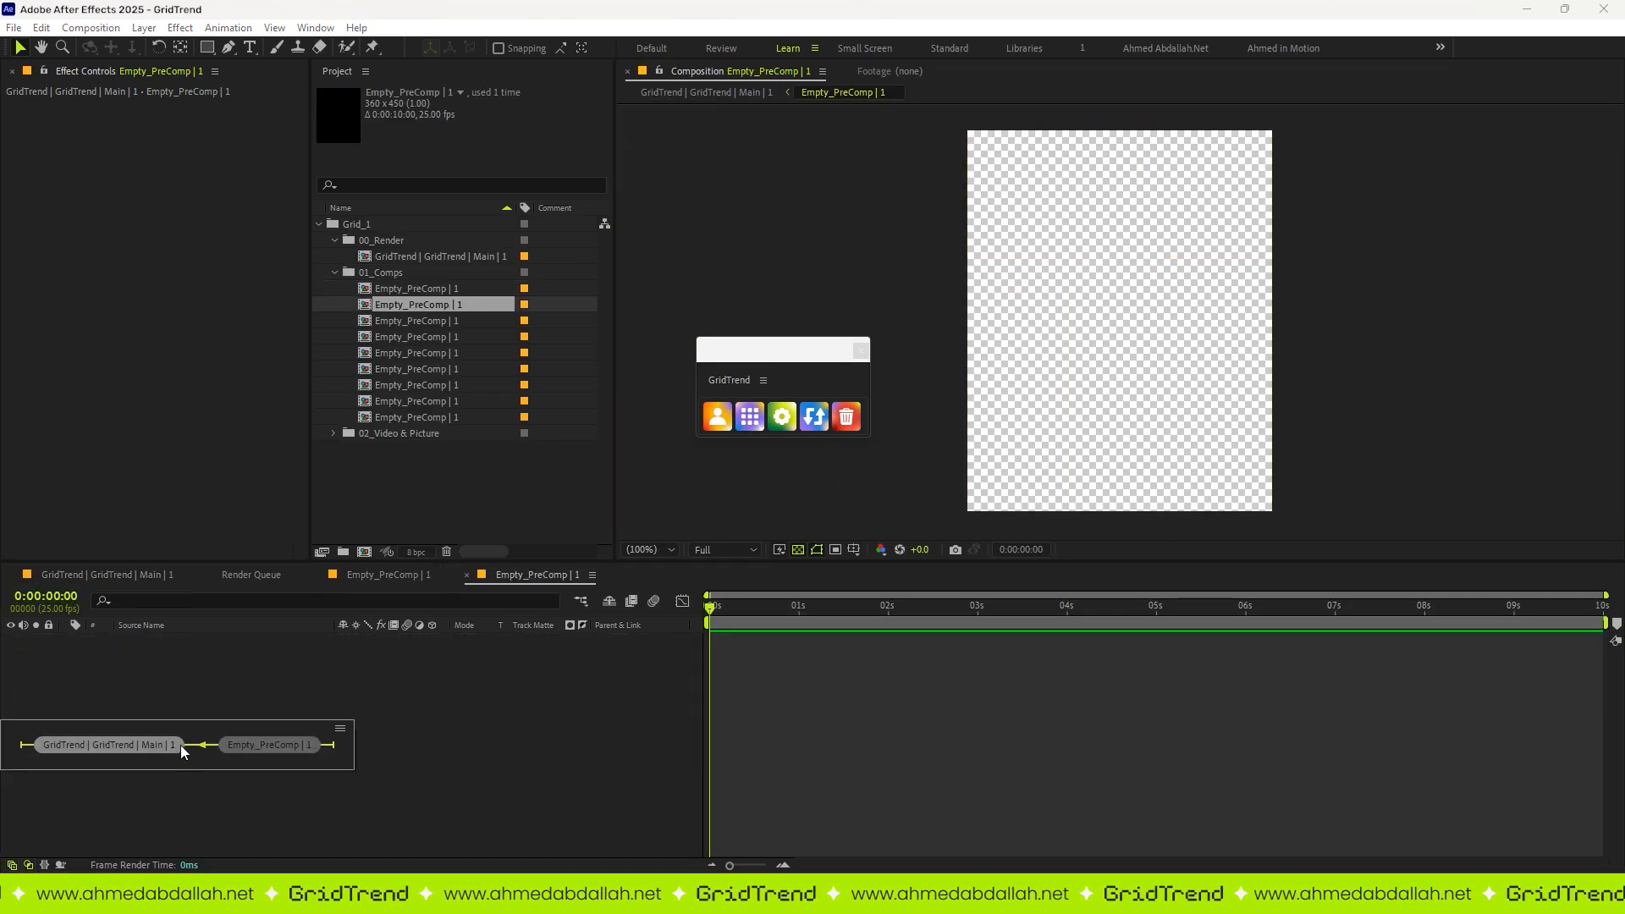
double_click(212, 695)
click(292, 803)
Step: Select the eight outer cells around the grid's centre one by one in the composition, and maximize the view
click(1202, 176)
click(1121, 193)
click(1023, 203)
click(1012, 339)
click(1188, 323)
click(1210, 441)
click(1122, 455)
click(1025, 465)
click(1477, 430)
key(grave)
scroll(1268, 459, down, 1)
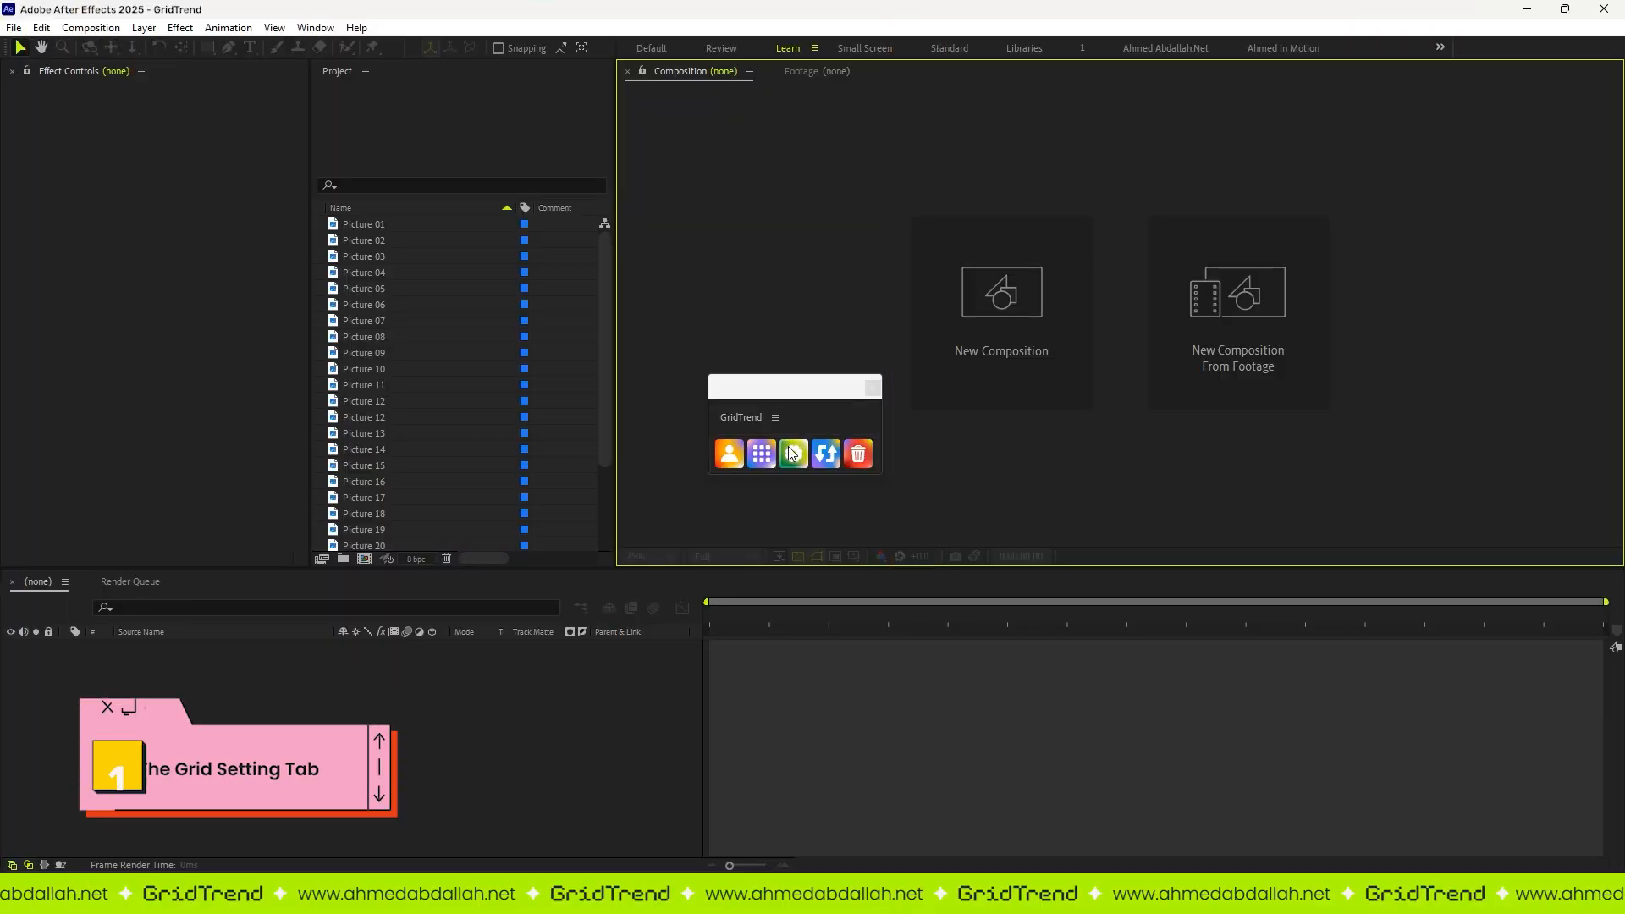
Step: Open the GridTrend settings, name the composition "Work Collection 2025" and set its height to 1440
click(789, 451)
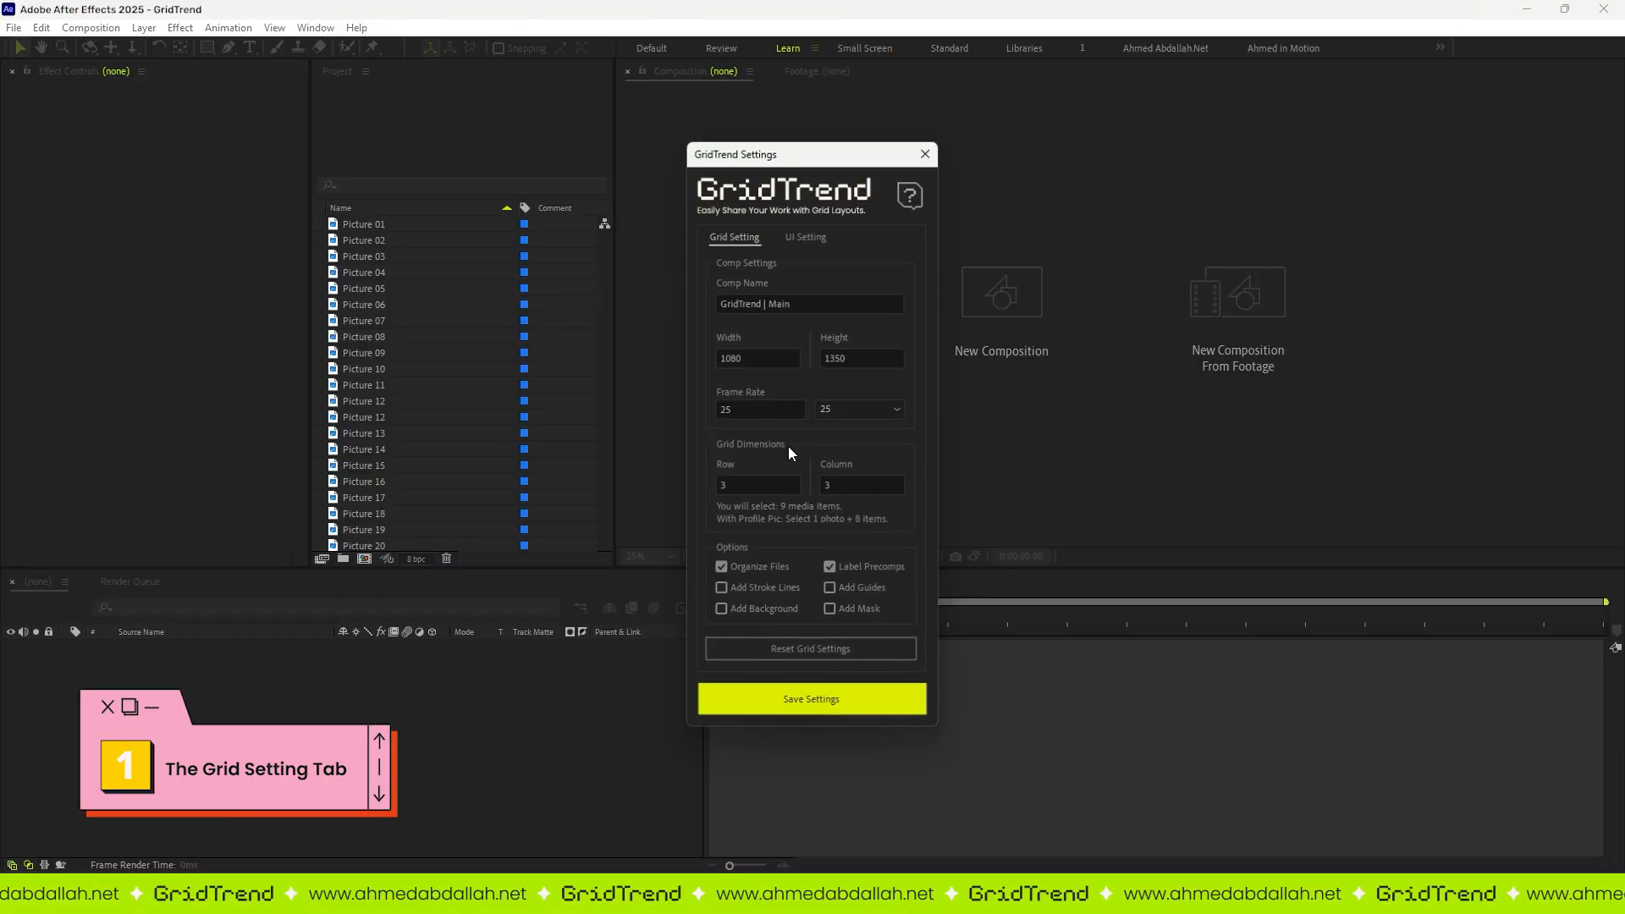
triple_click(799, 306)
text(Work Collection 2025)
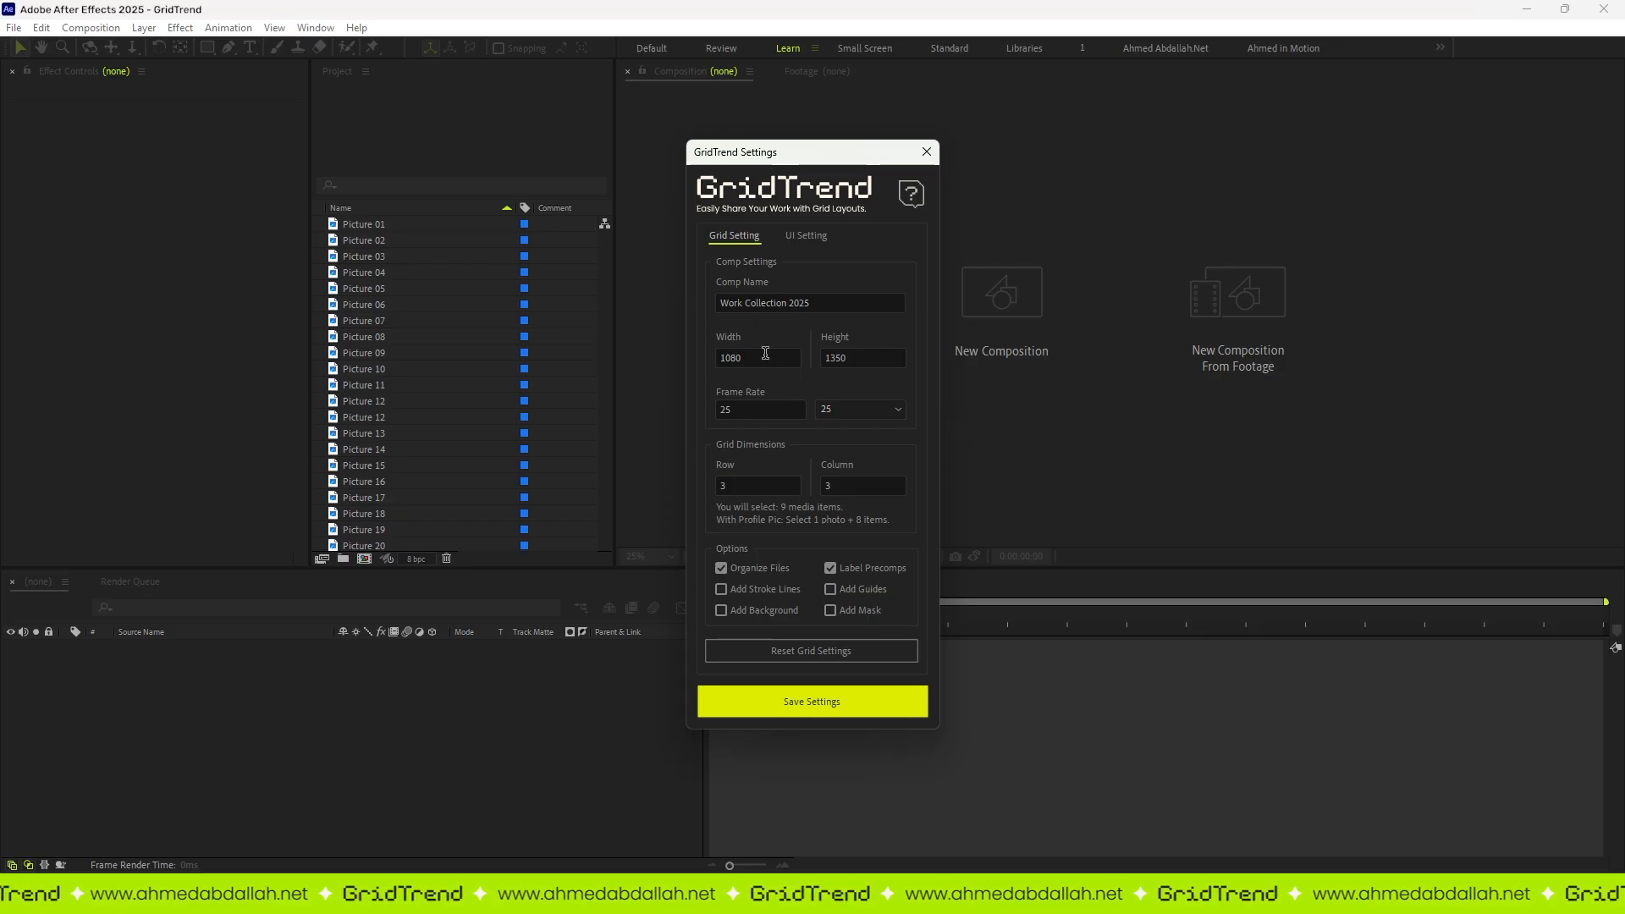
click(870, 359)
text(144)
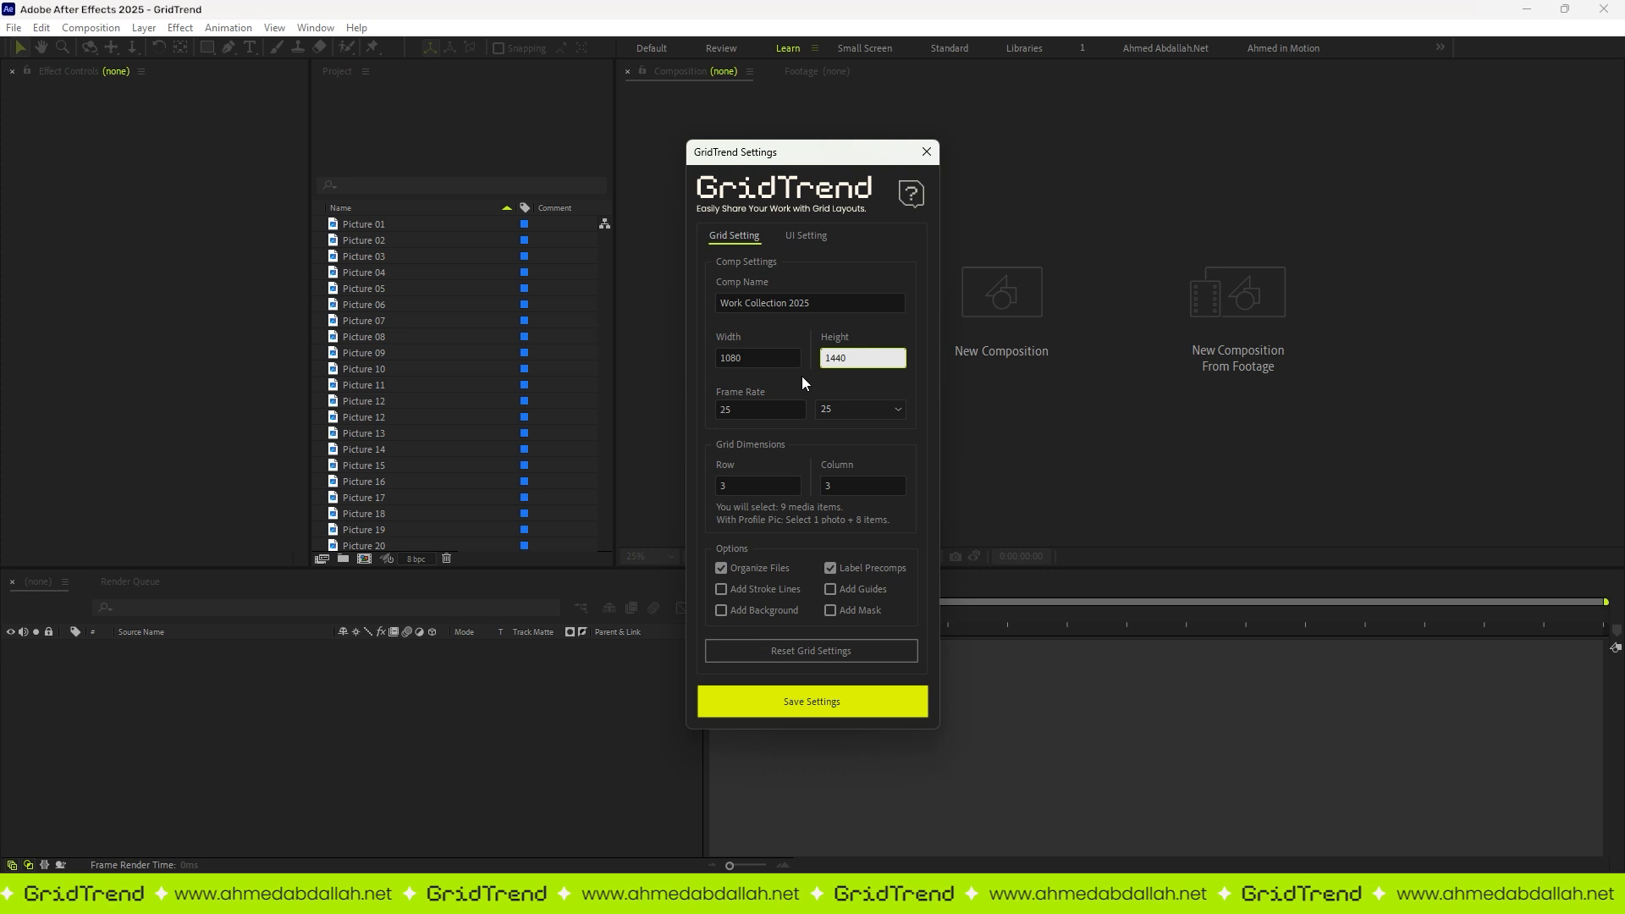
Step: Try several frame rate presets, including 12, and set the frame rate to 30
click(863, 411)
click(842, 429)
click(842, 415)
click(824, 445)
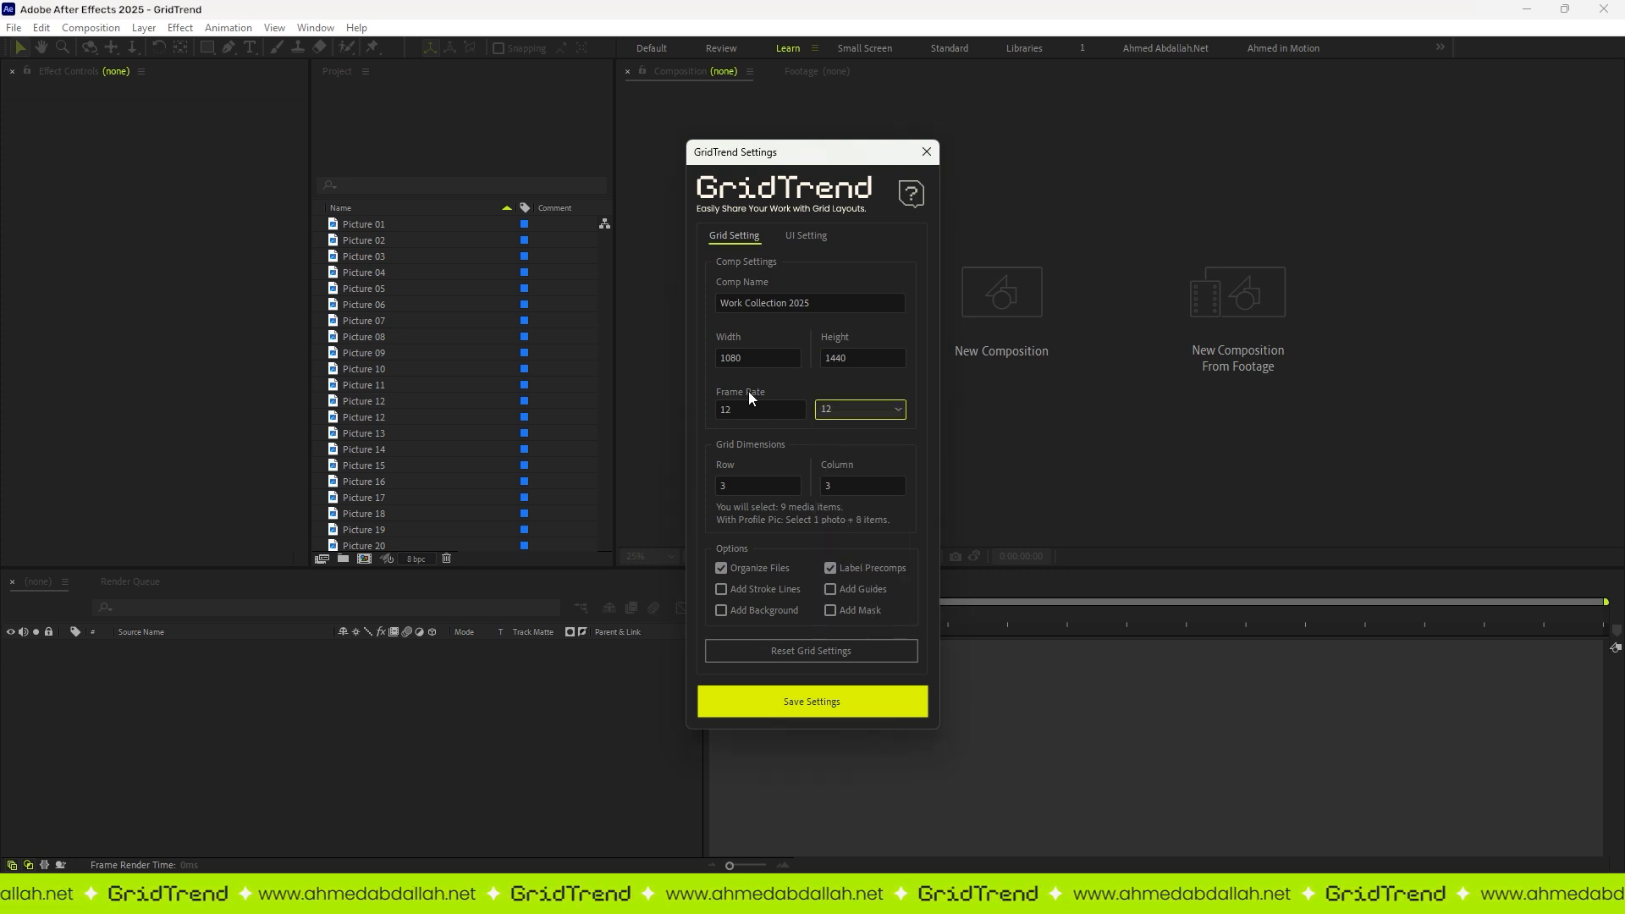
click(873, 413)
click(831, 465)
click(842, 415)
click(833, 479)
click(841, 411)
click(828, 598)
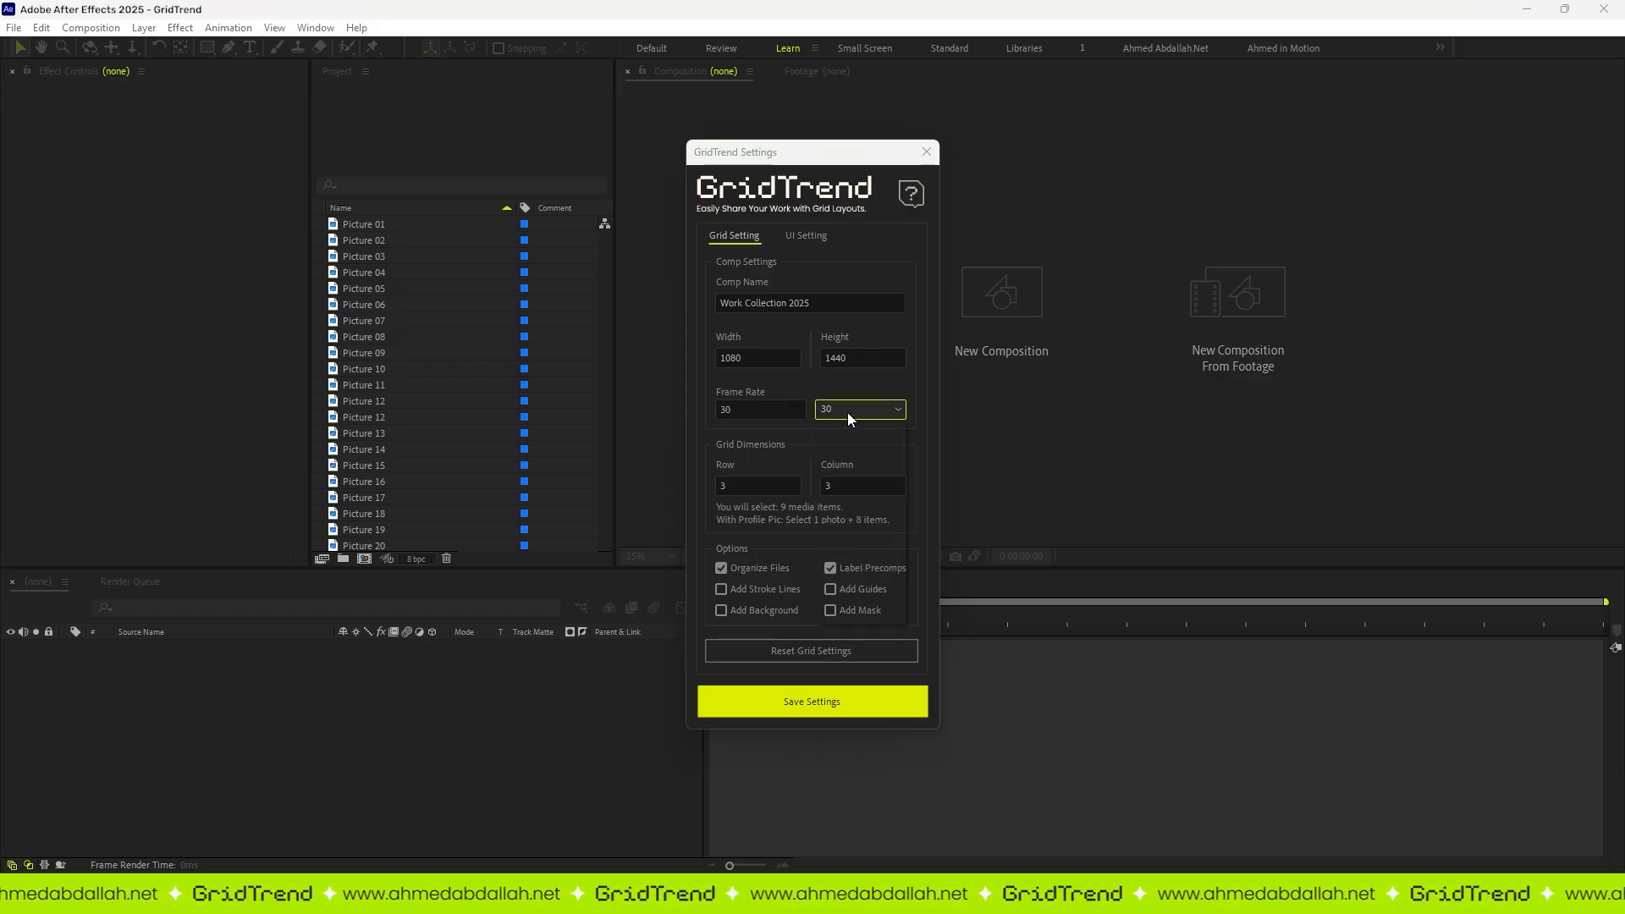
click(765, 413)
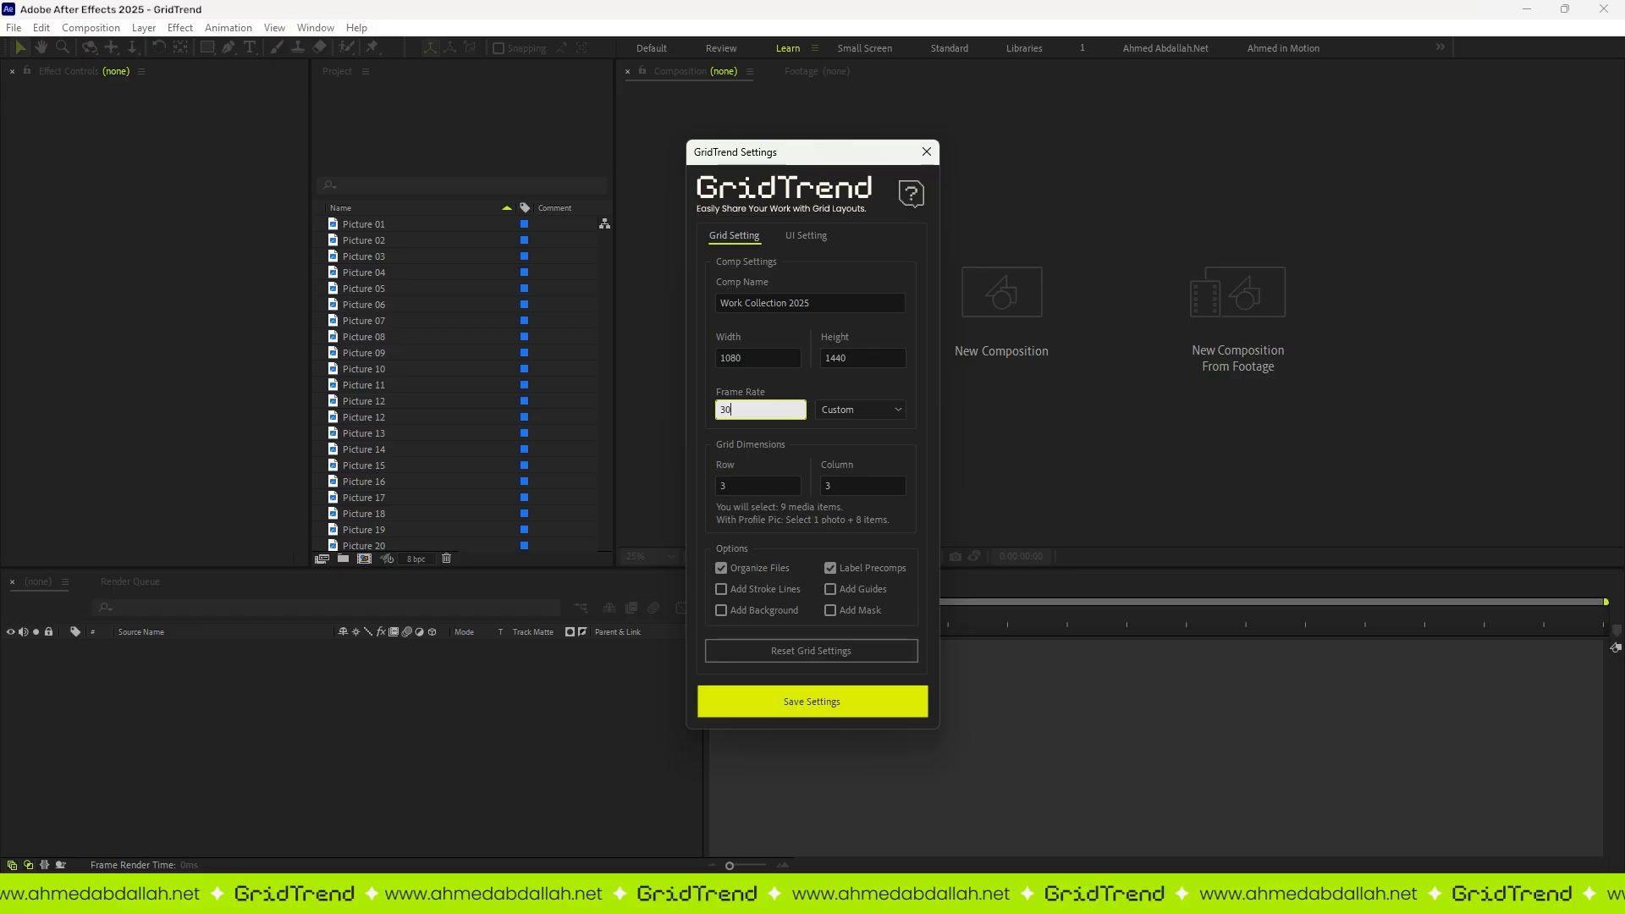
click(736, 432)
Step: Try grid dimensions of 100 rows and 500 columns
drag(743, 485, 709, 495)
text(100)
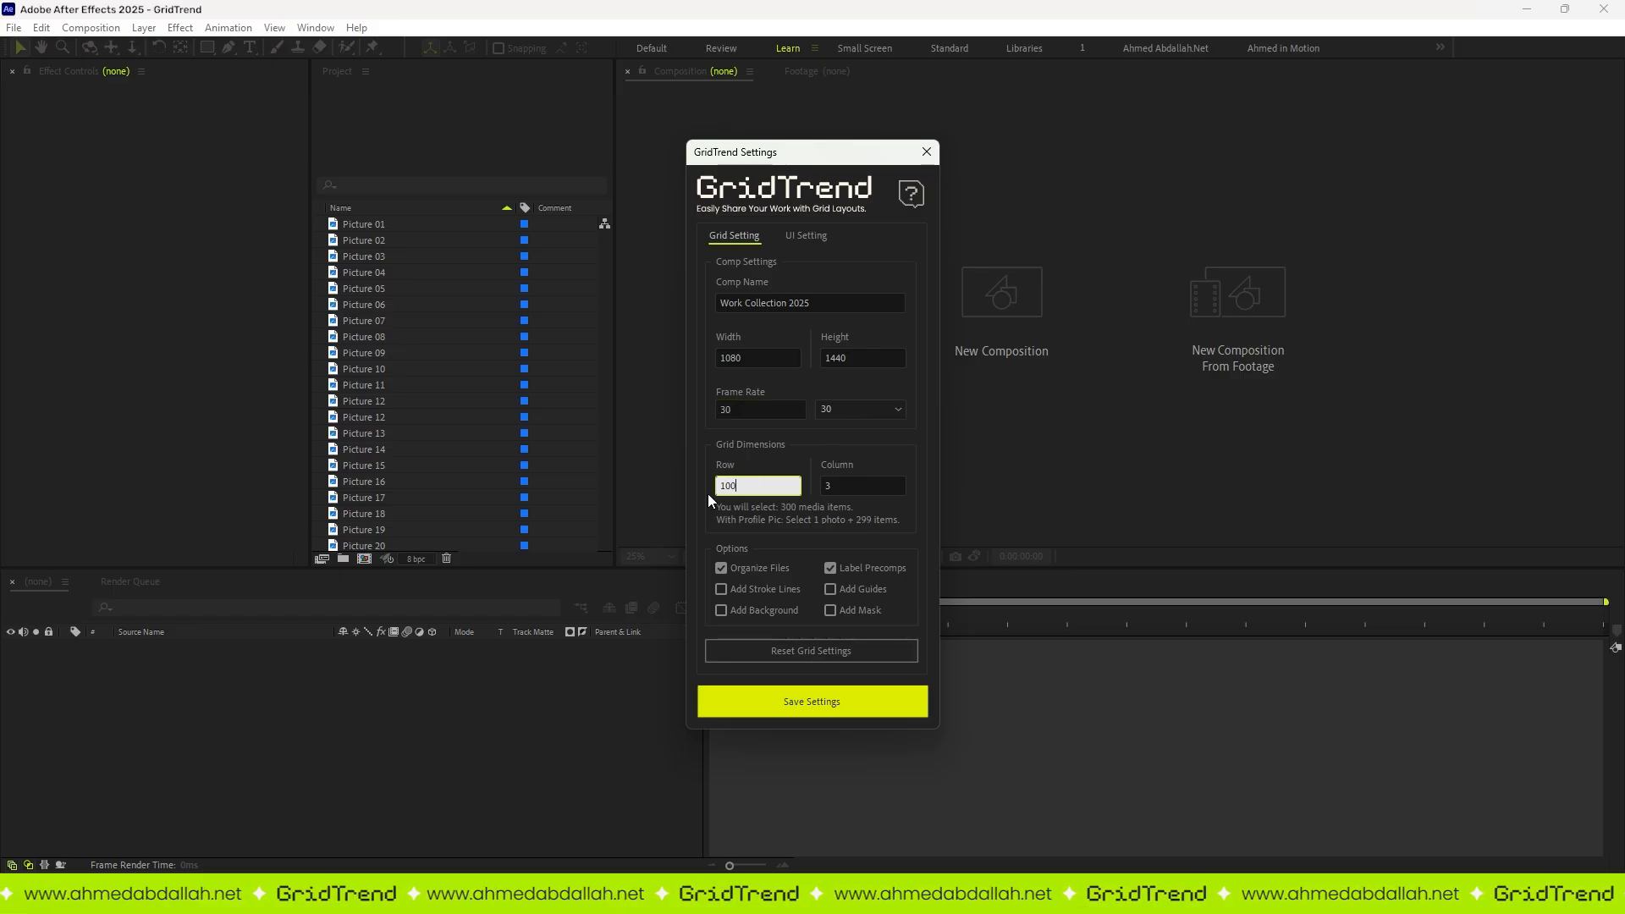
drag(840, 485, 810, 481)
text(500)
Step: Set the grid dimensions to 4 rows and 5 columns
click(789, 476)
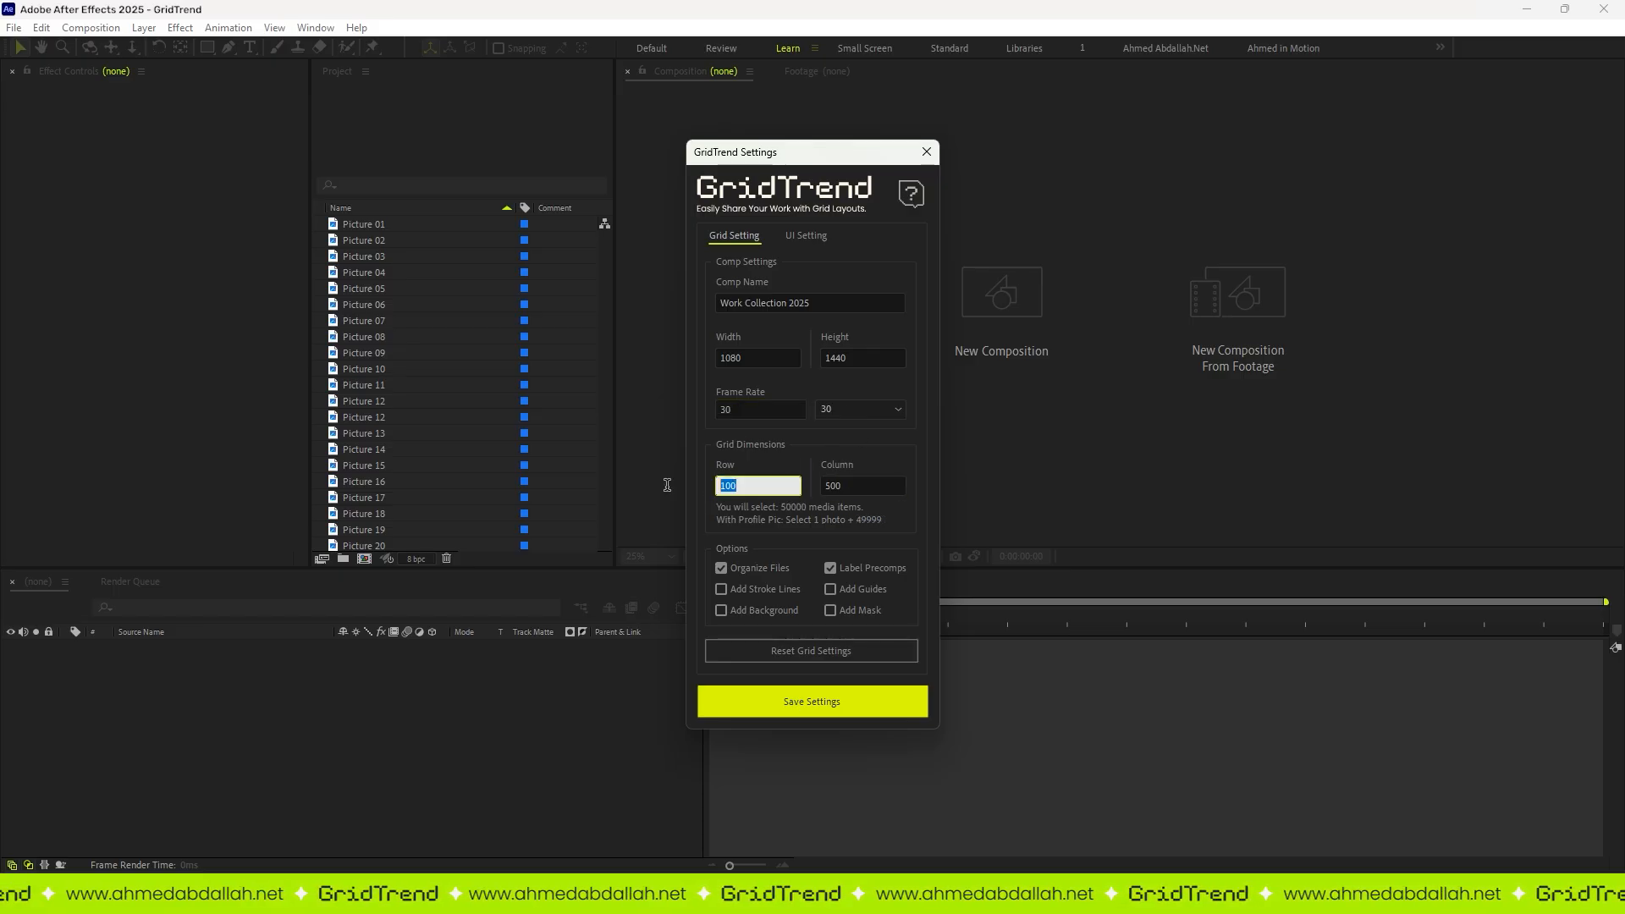
text(4)
drag(842, 486, 831, 484)
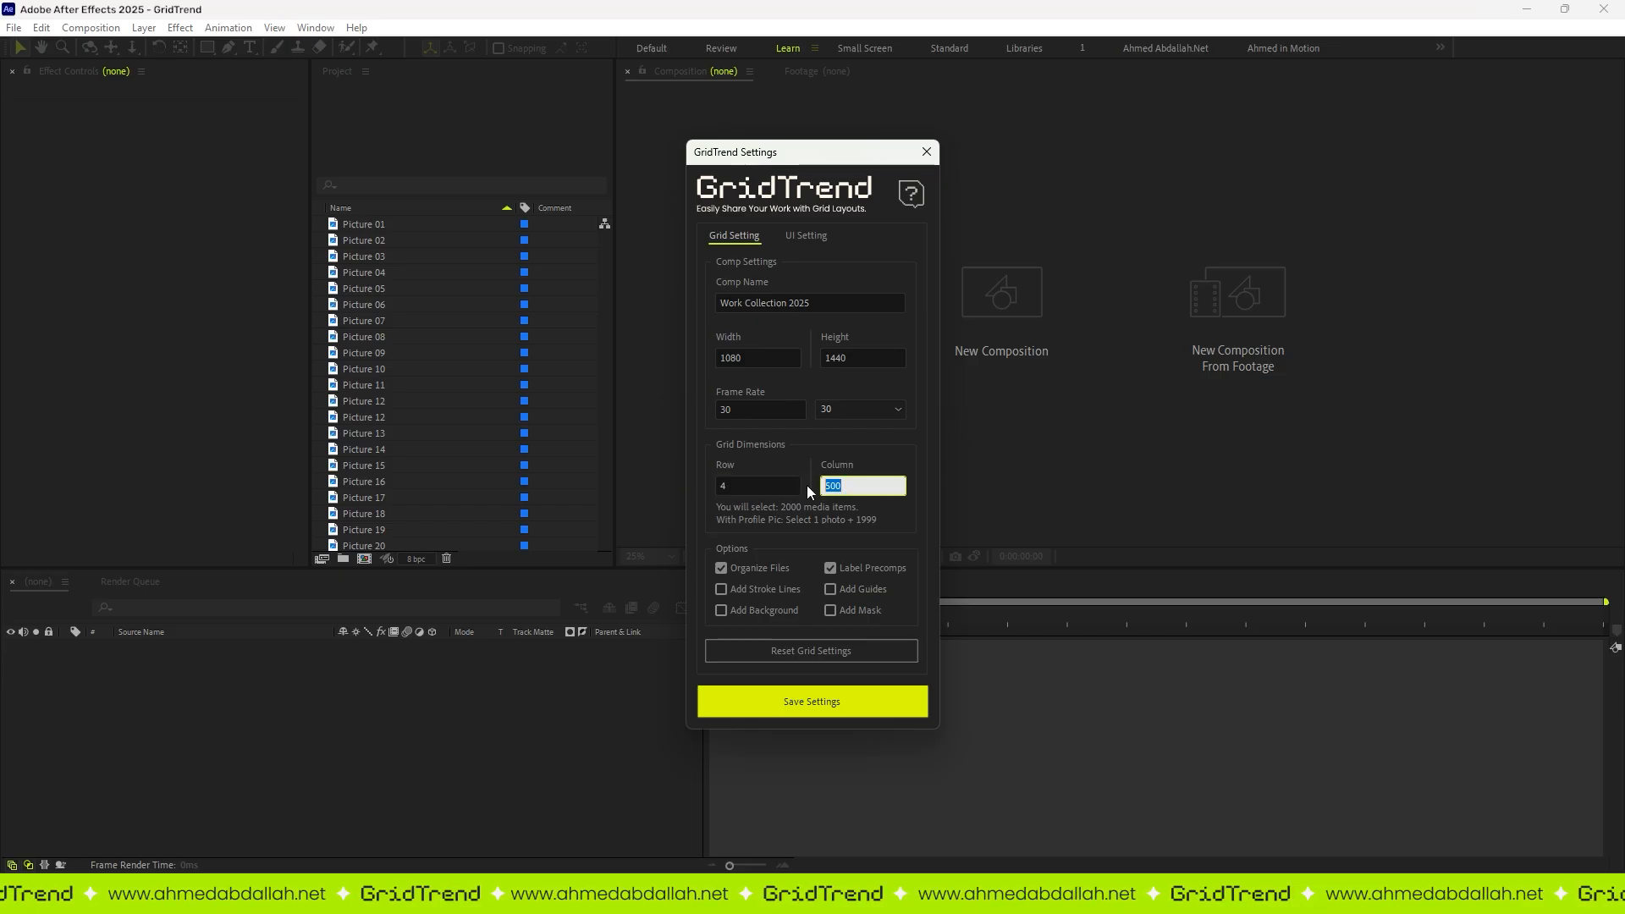
text(5)
click(805, 450)
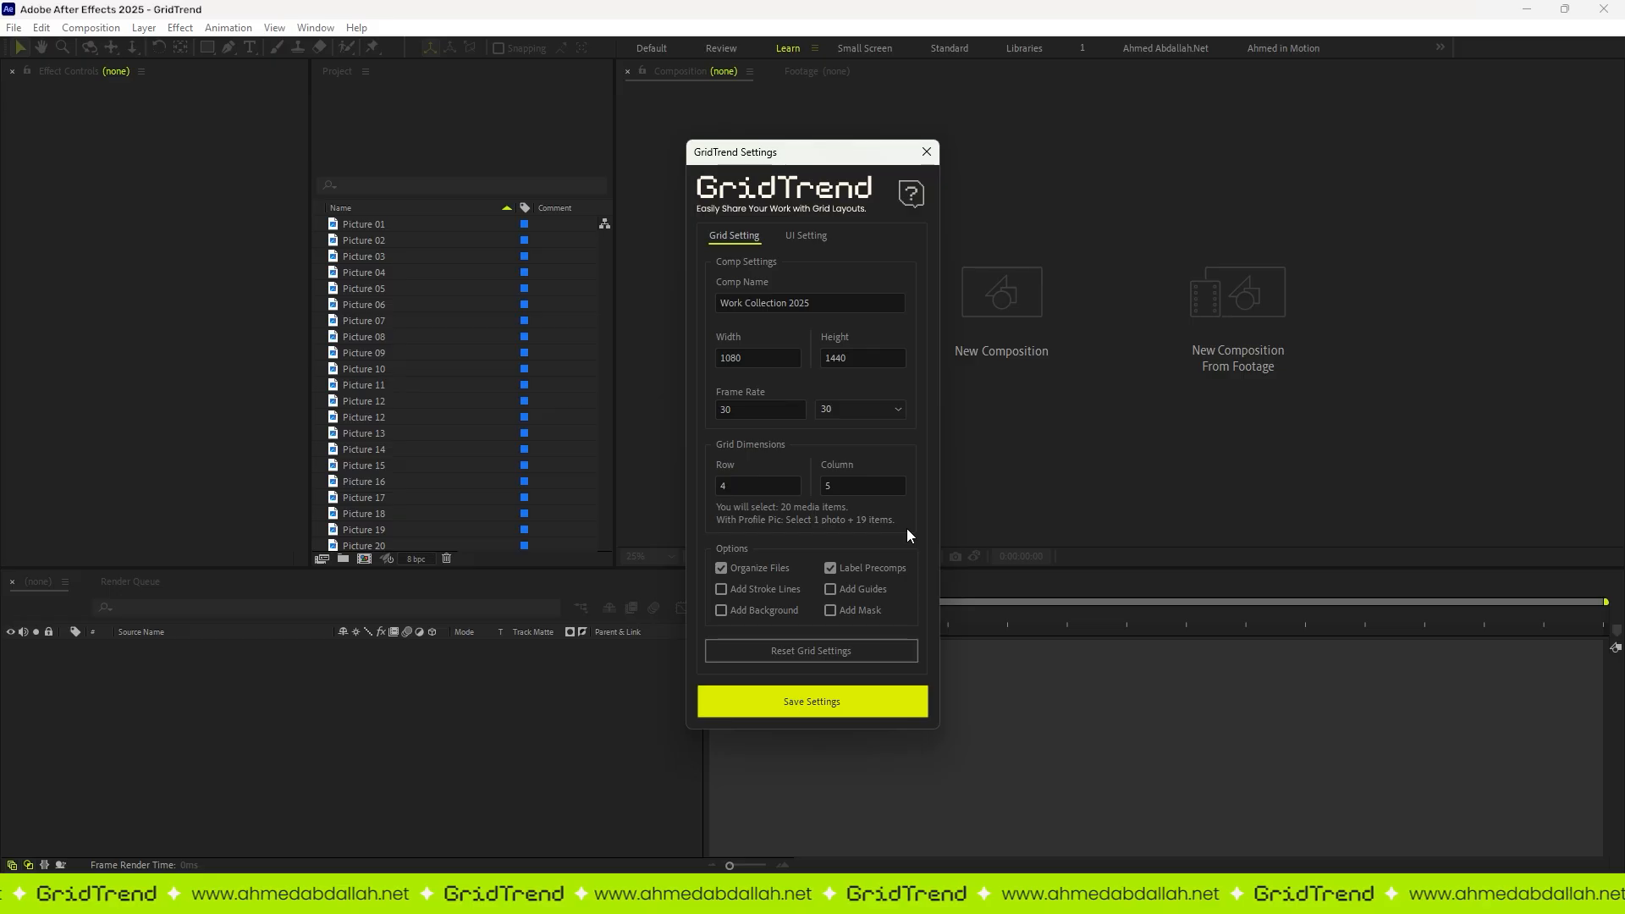
Step: Save the grid settings with Organize Files enabled, and build a grid without a profile picture from Picture 01 to Picture 20
click(726, 568)
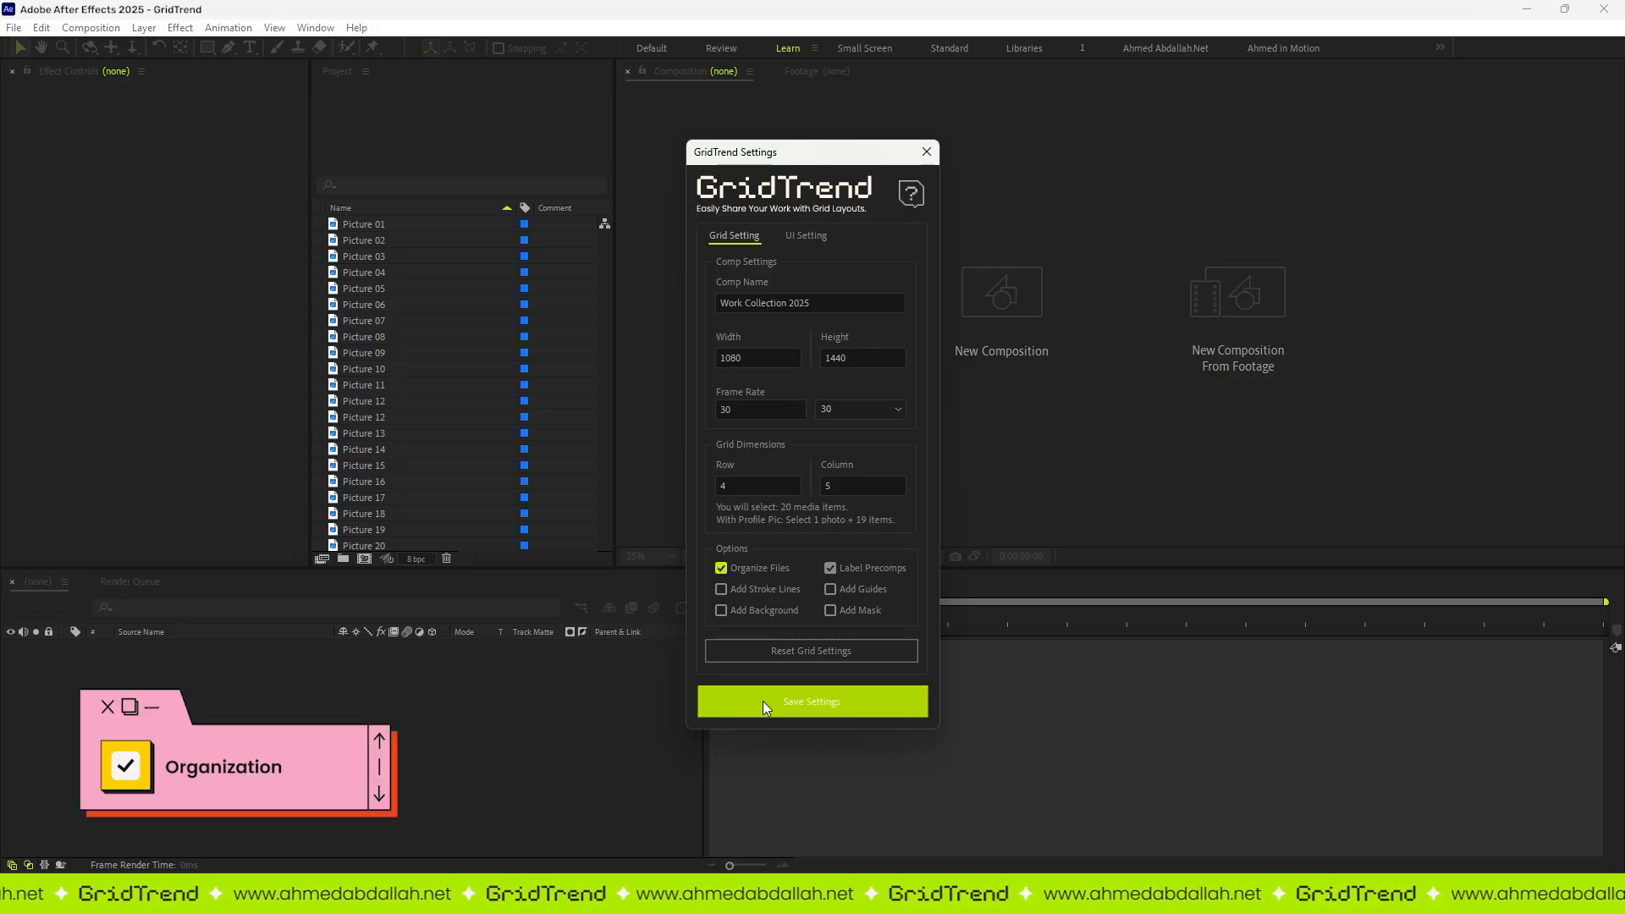
click(764, 700)
click(373, 225)
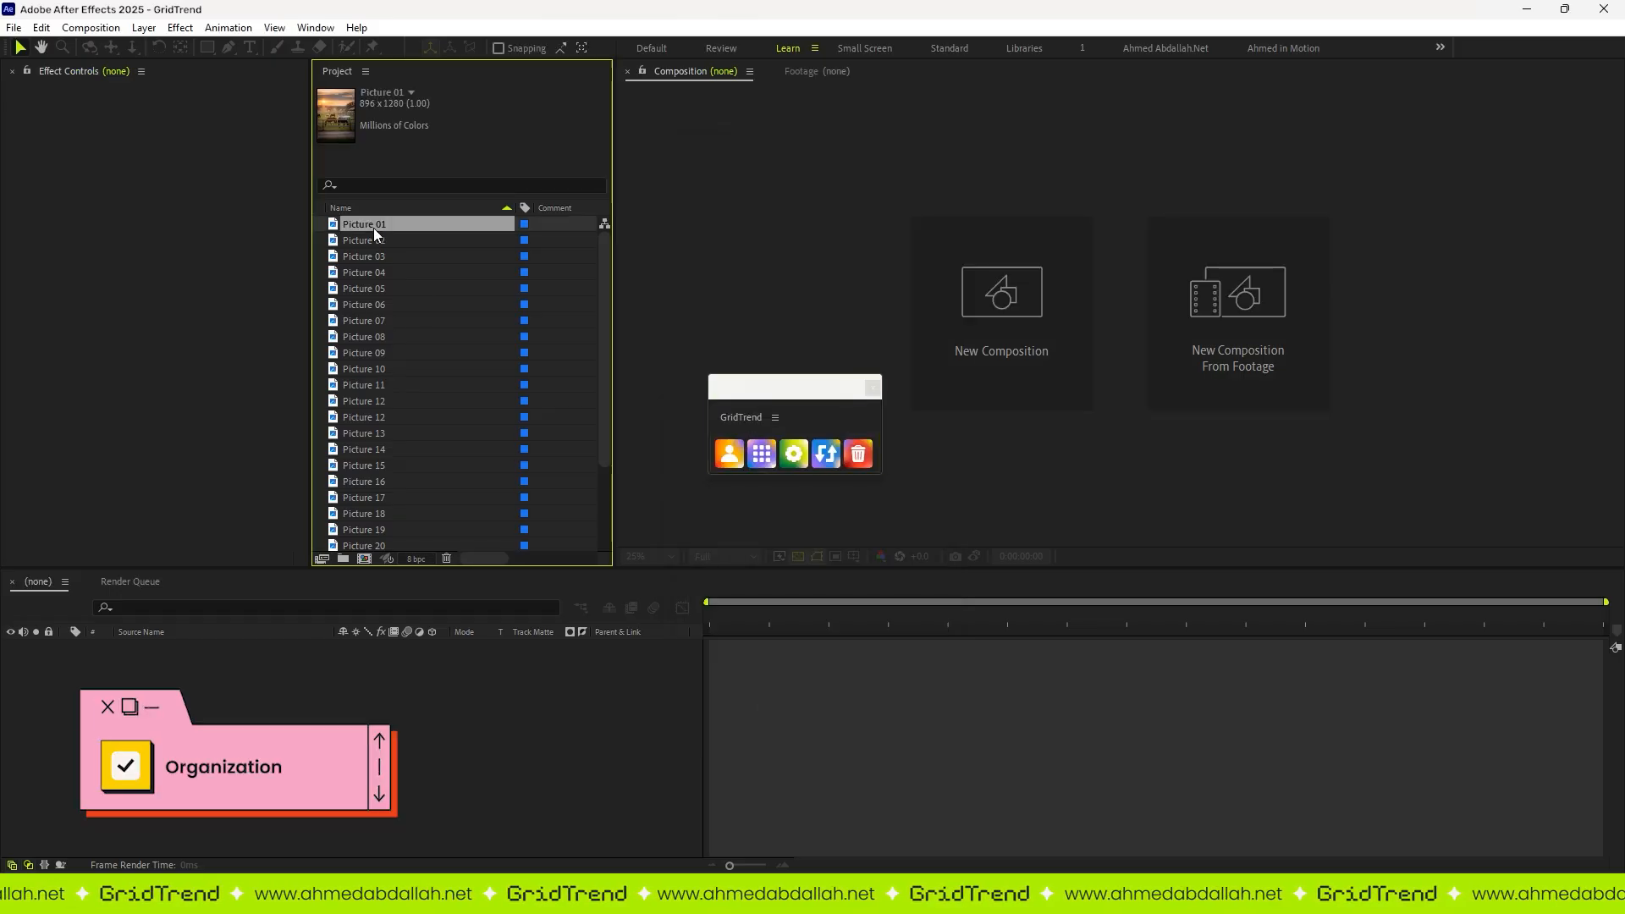
shift+click(379, 545)
click(762, 455)
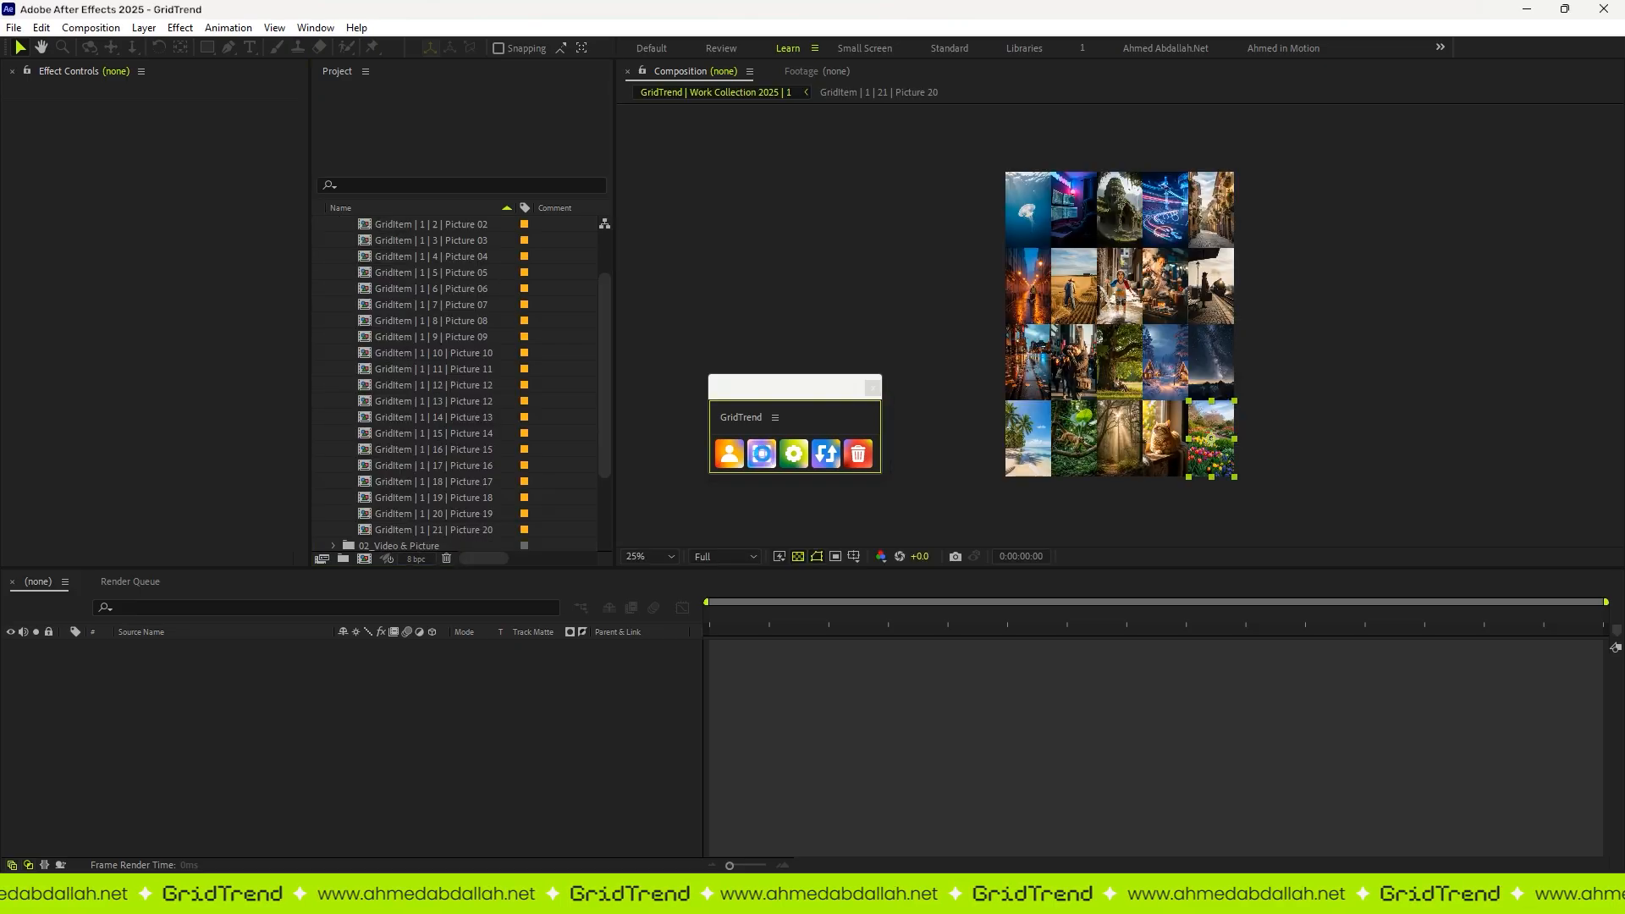
Step: Maximize the project view and examine the contents of the 00_Render and 01_Comps folders, collapsing each one
scroll(455, 328, up, 6)
key(grave)
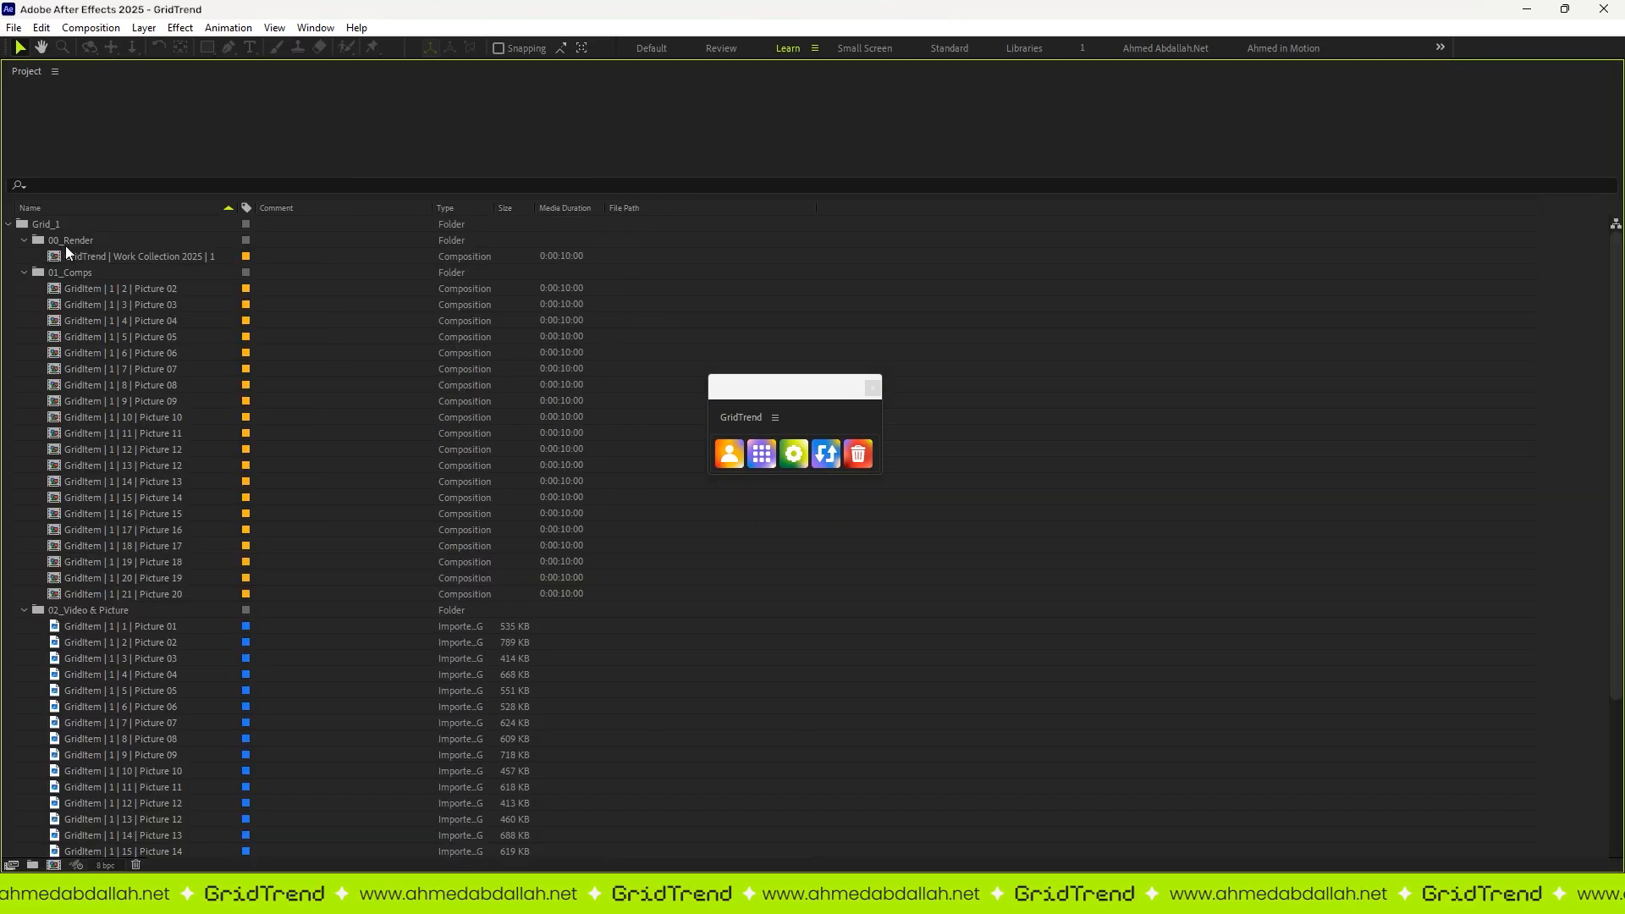
click(119, 241)
click(139, 253)
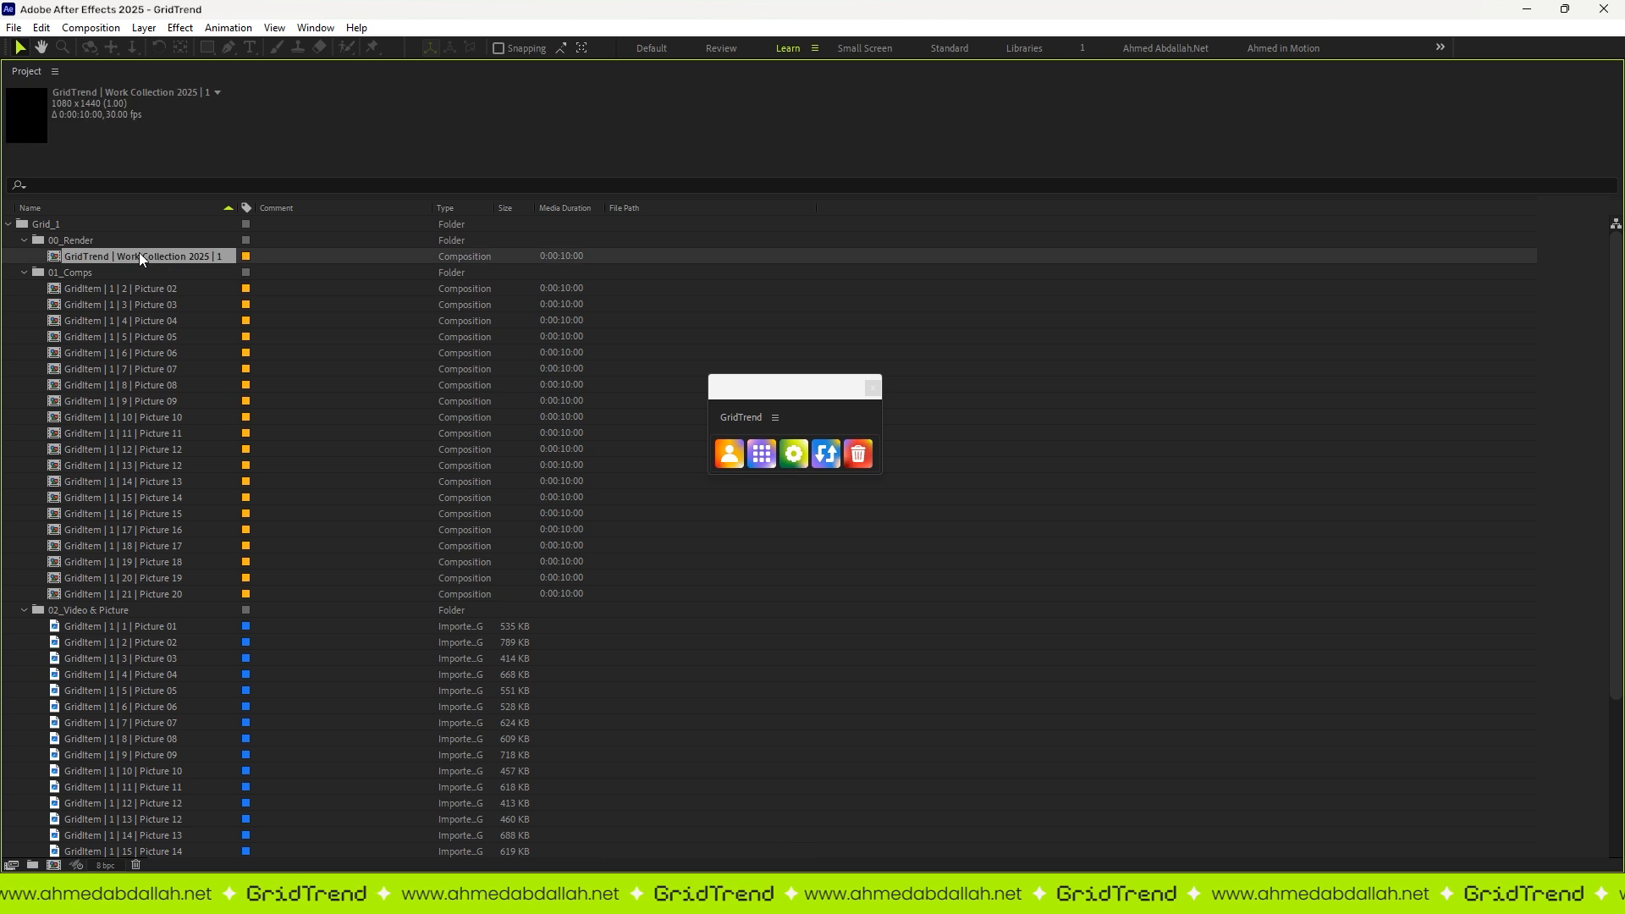
click(72, 242)
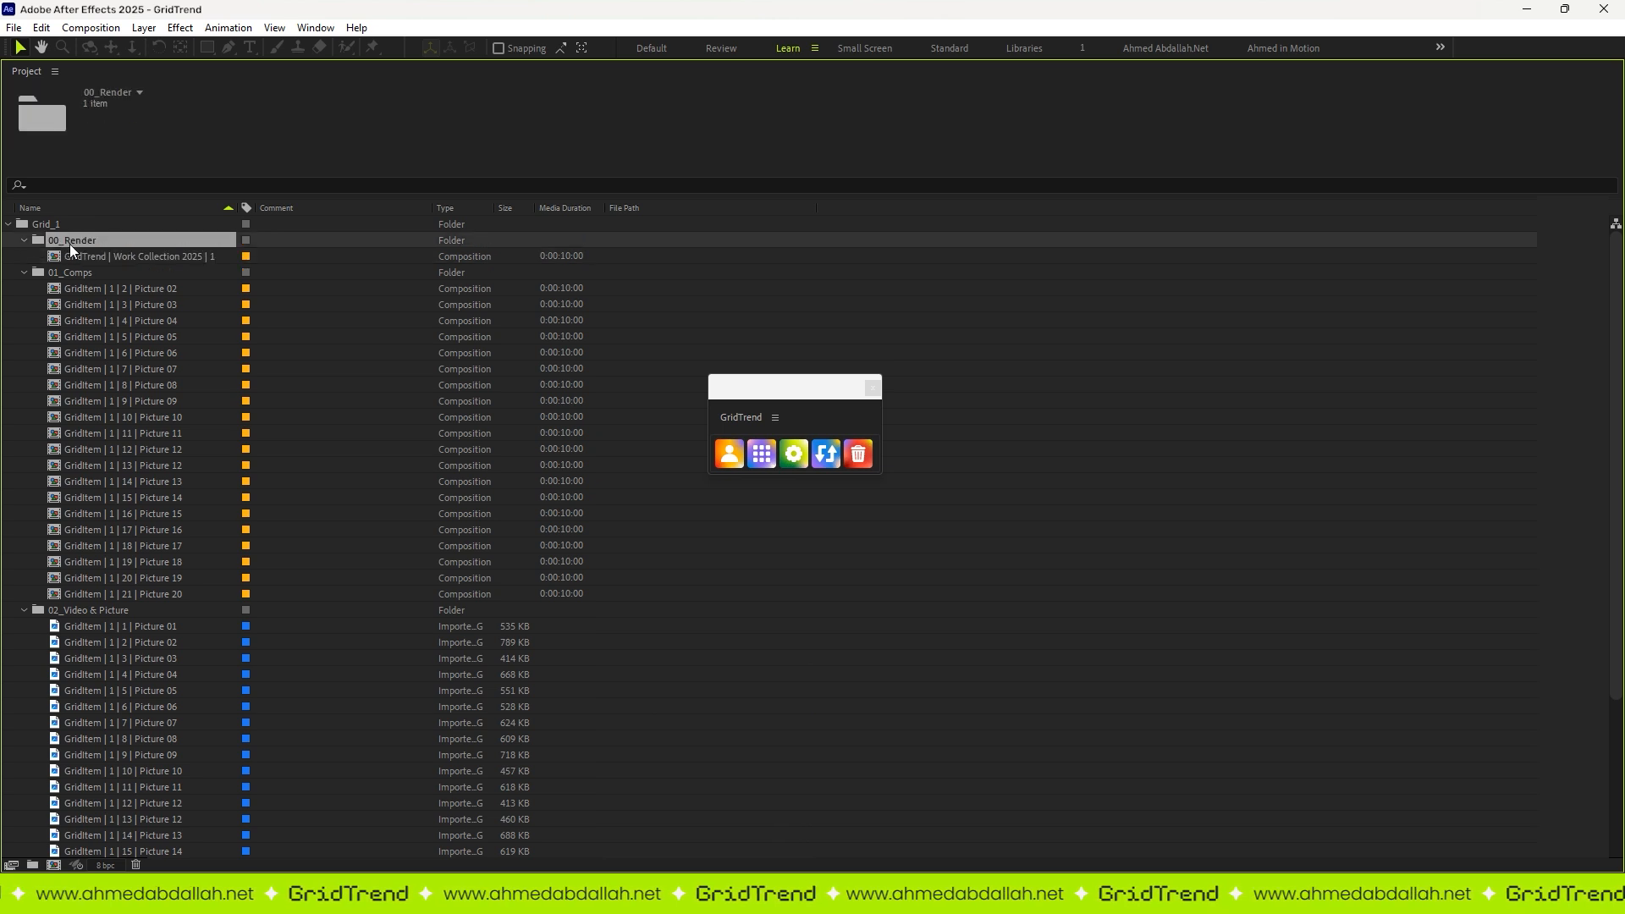
click(23, 241)
click(54, 258)
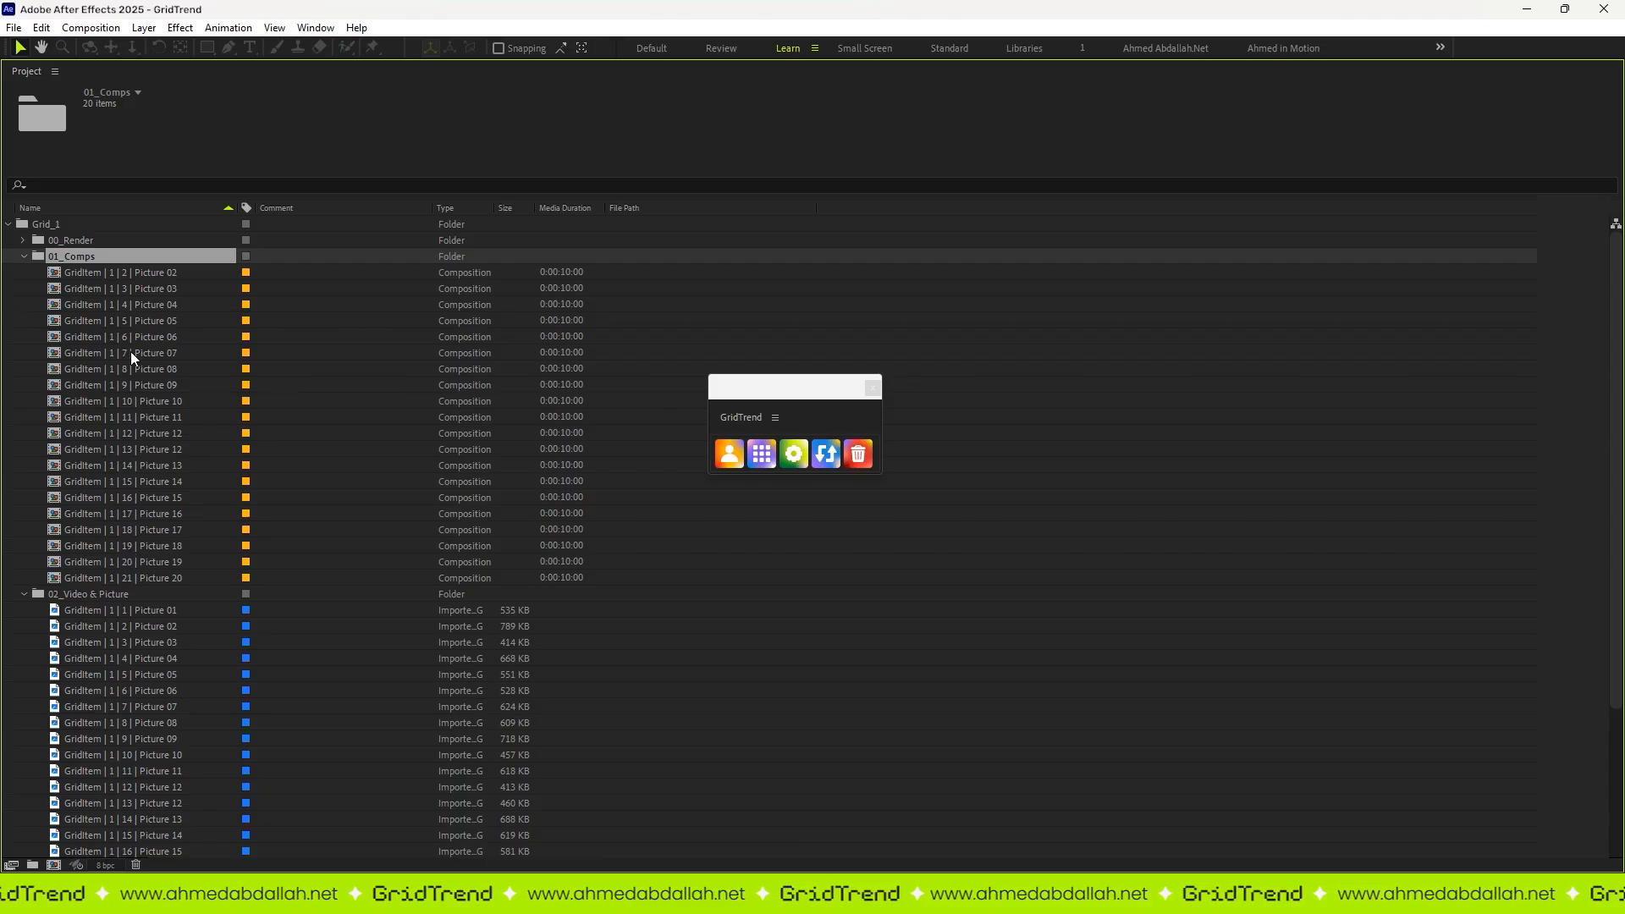
click(25, 257)
Step: Examine several of the images in the 02_Video & Picture folder and collapse it
click(61, 272)
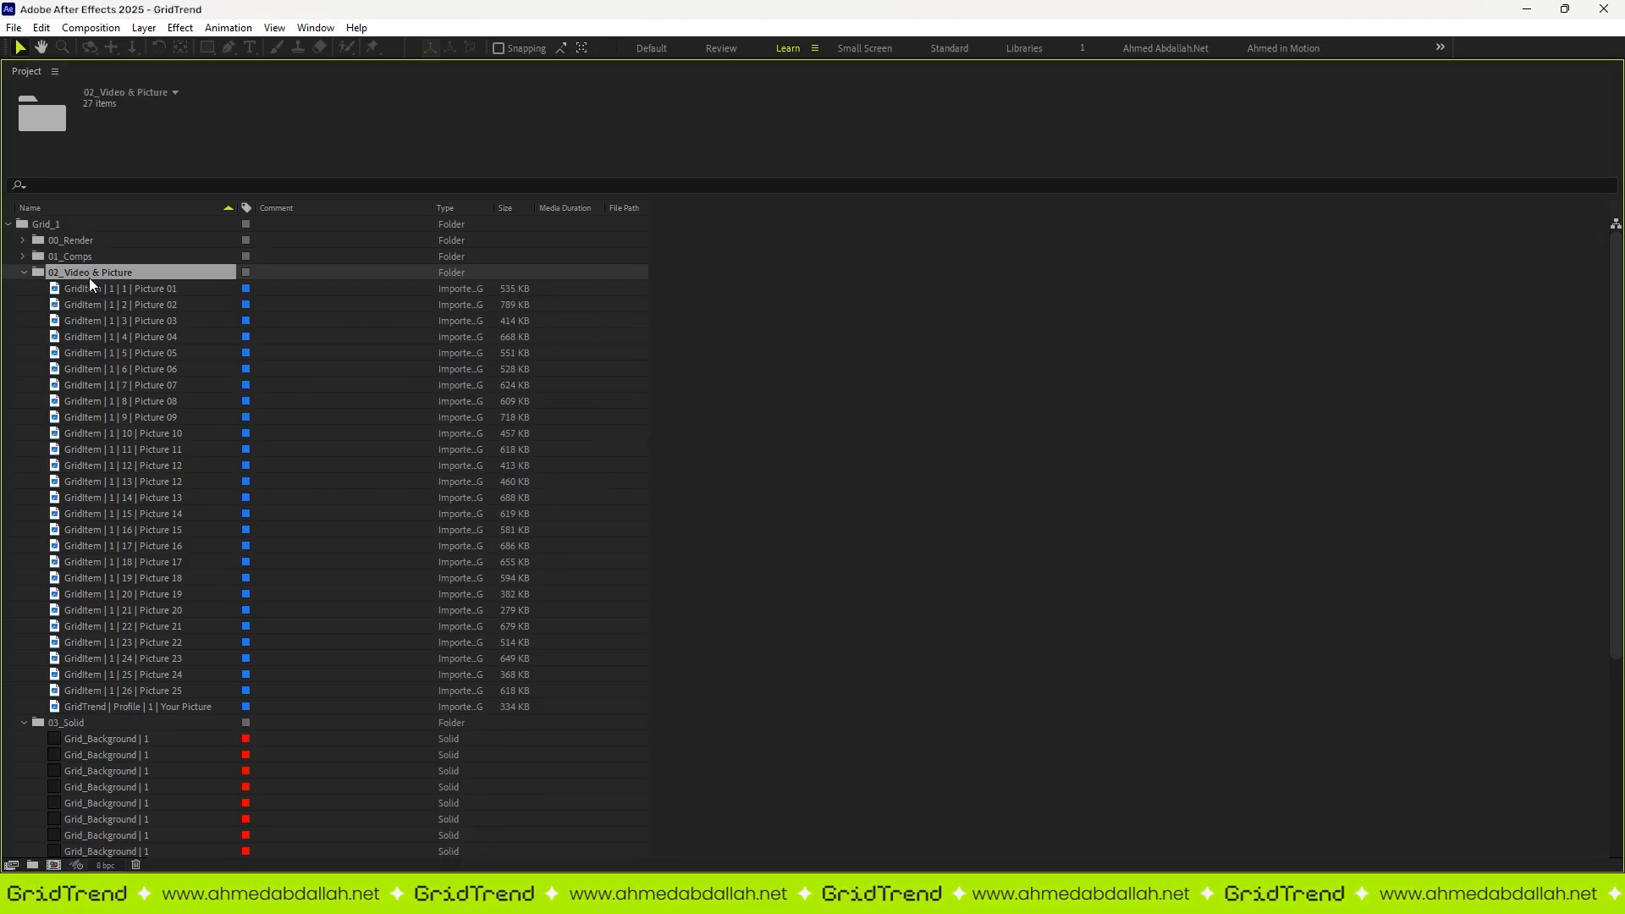
click(103, 289)
click(117, 402)
click(130, 500)
click(143, 625)
click(69, 273)
click(24, 272)
Step: Examine the background solids in the 03_Solid folder, and collapse it and the Grid_1 folder
click(88, 290)
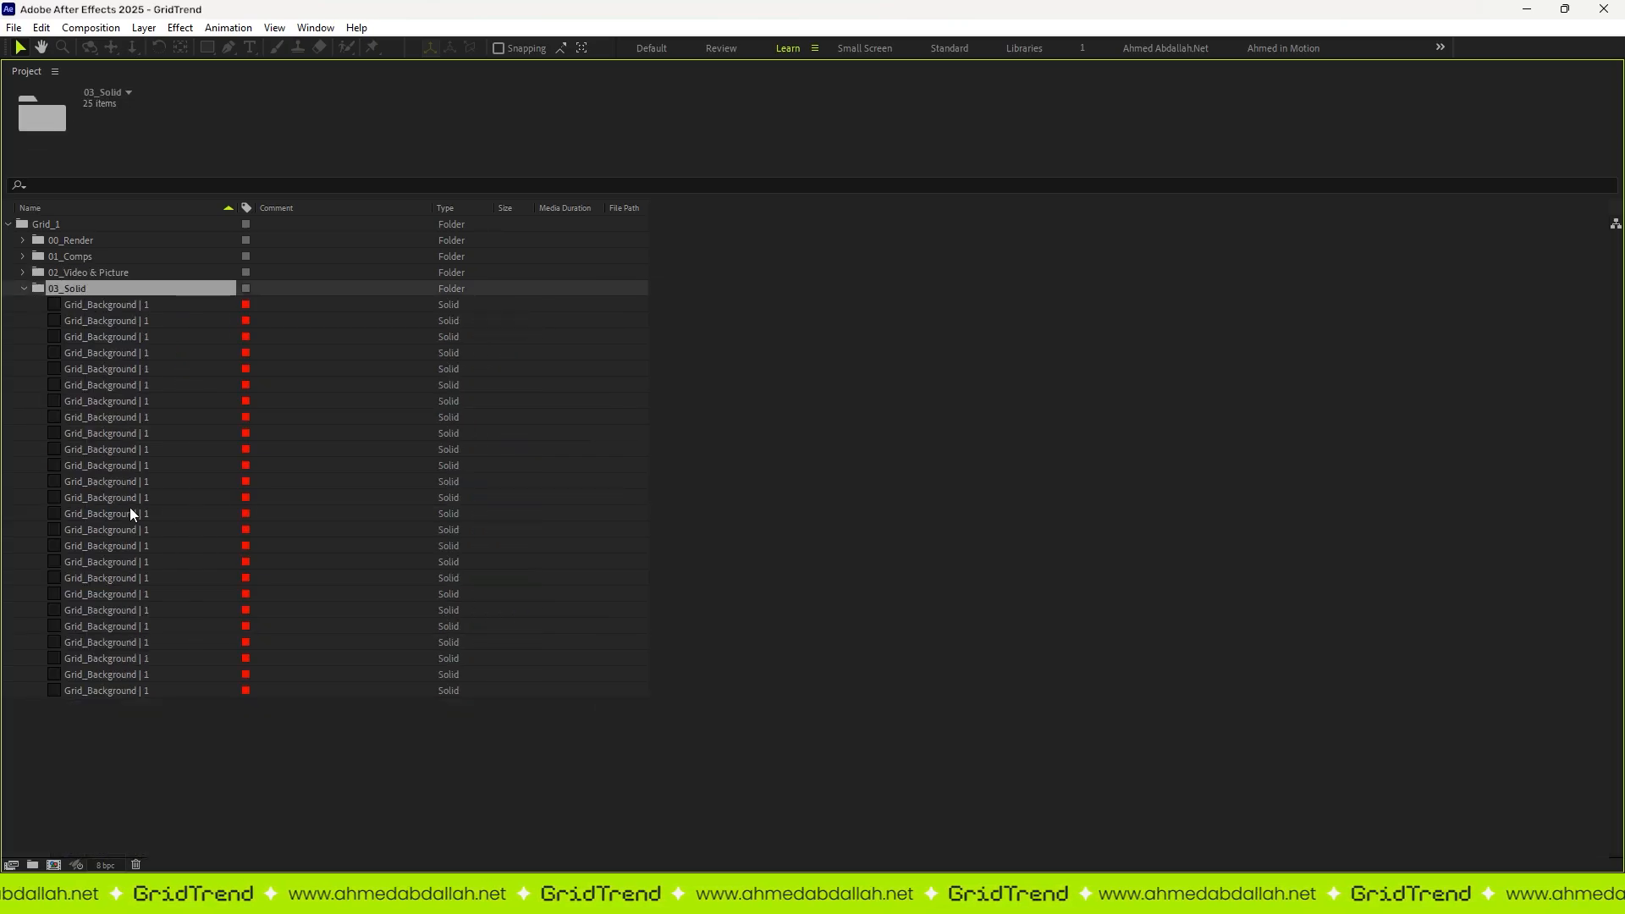
click(23, 289)
click(147, 319)
click(42, 226)
click(8, 224)
click(165, 362)
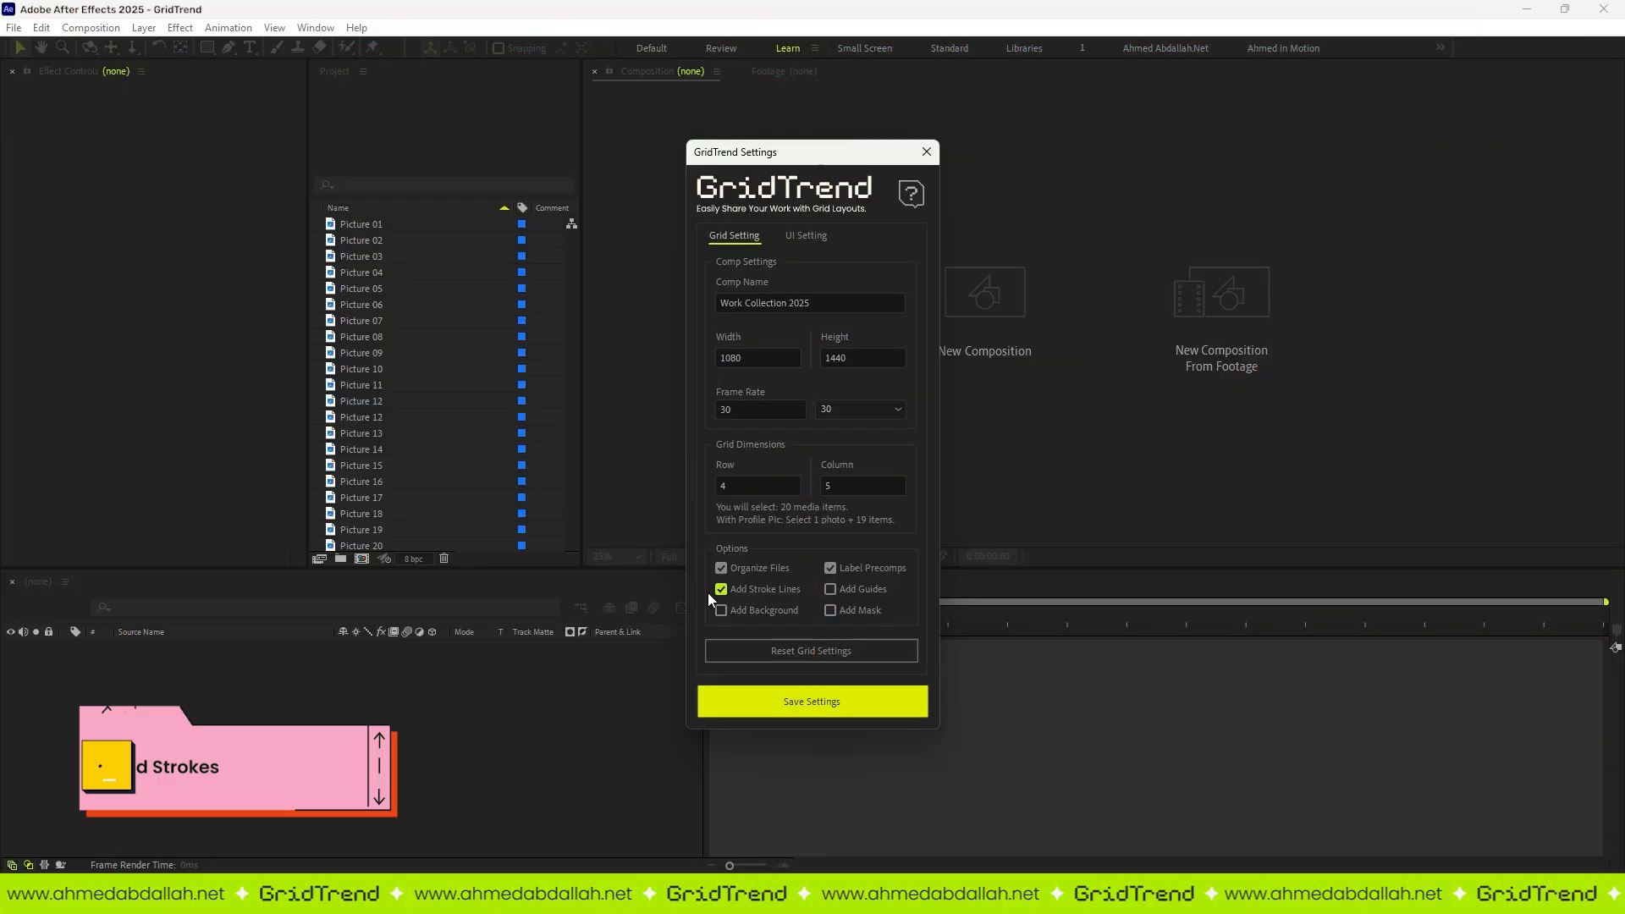
Step: Save the grid settings with Add Stroke Lines enabled, and build the grid from Picture 01 to Picture 20
click(758, 702)
click(362, 224)
shift+click(395, 546)
click(760, 455)
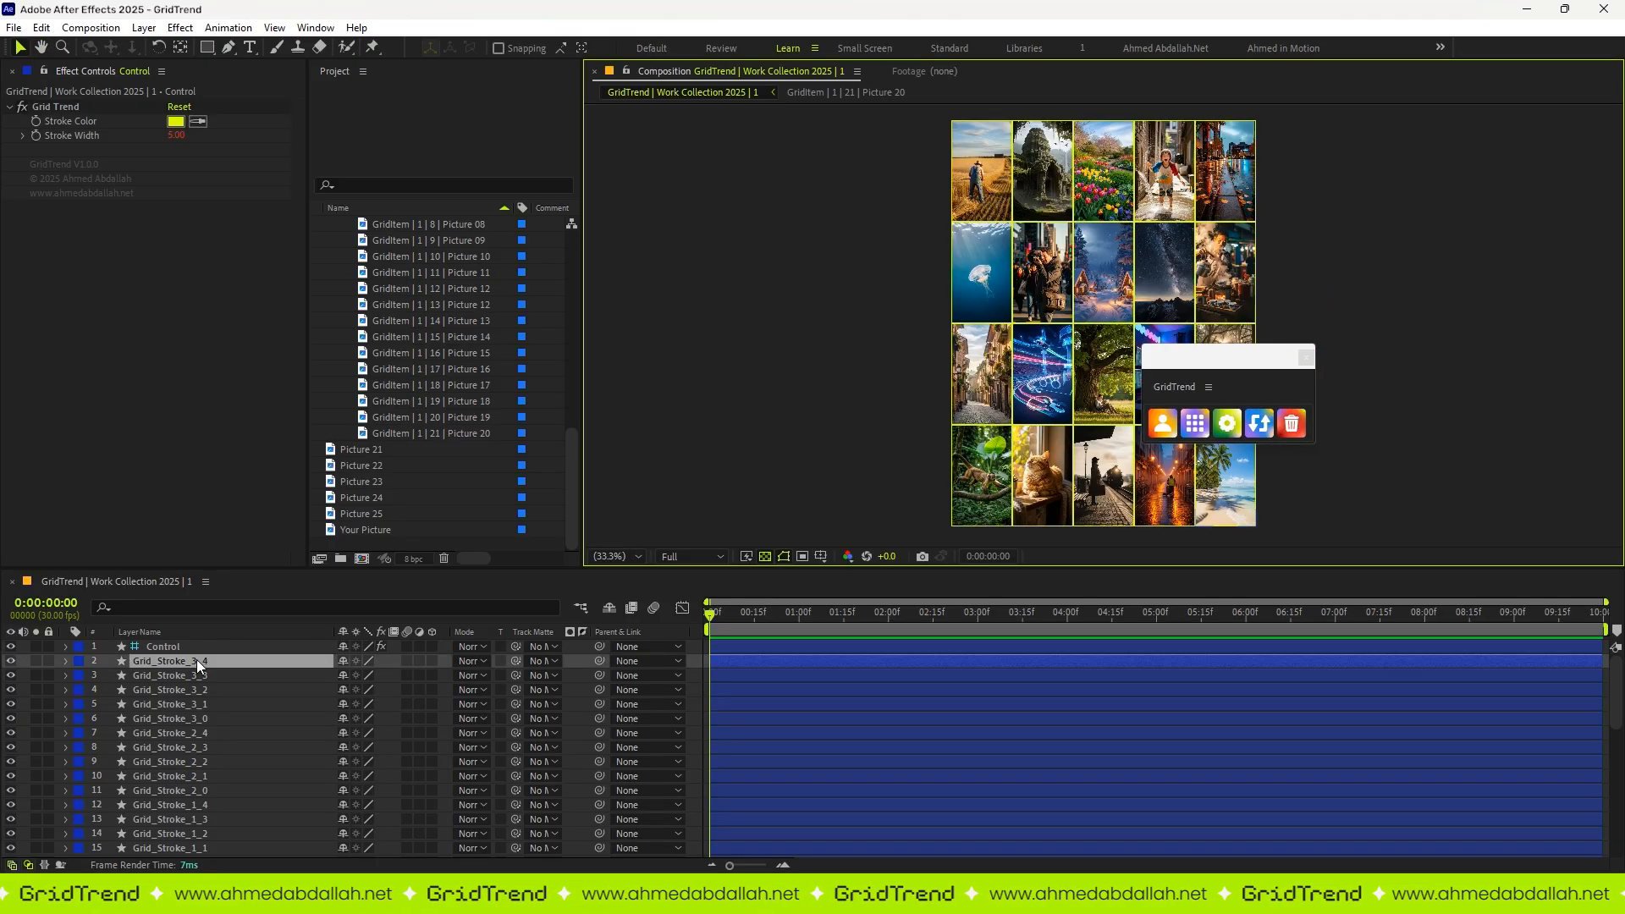
Step: Change the grid stroke colour to pink on the Control layer and increase the stroke width
click(188, 647)
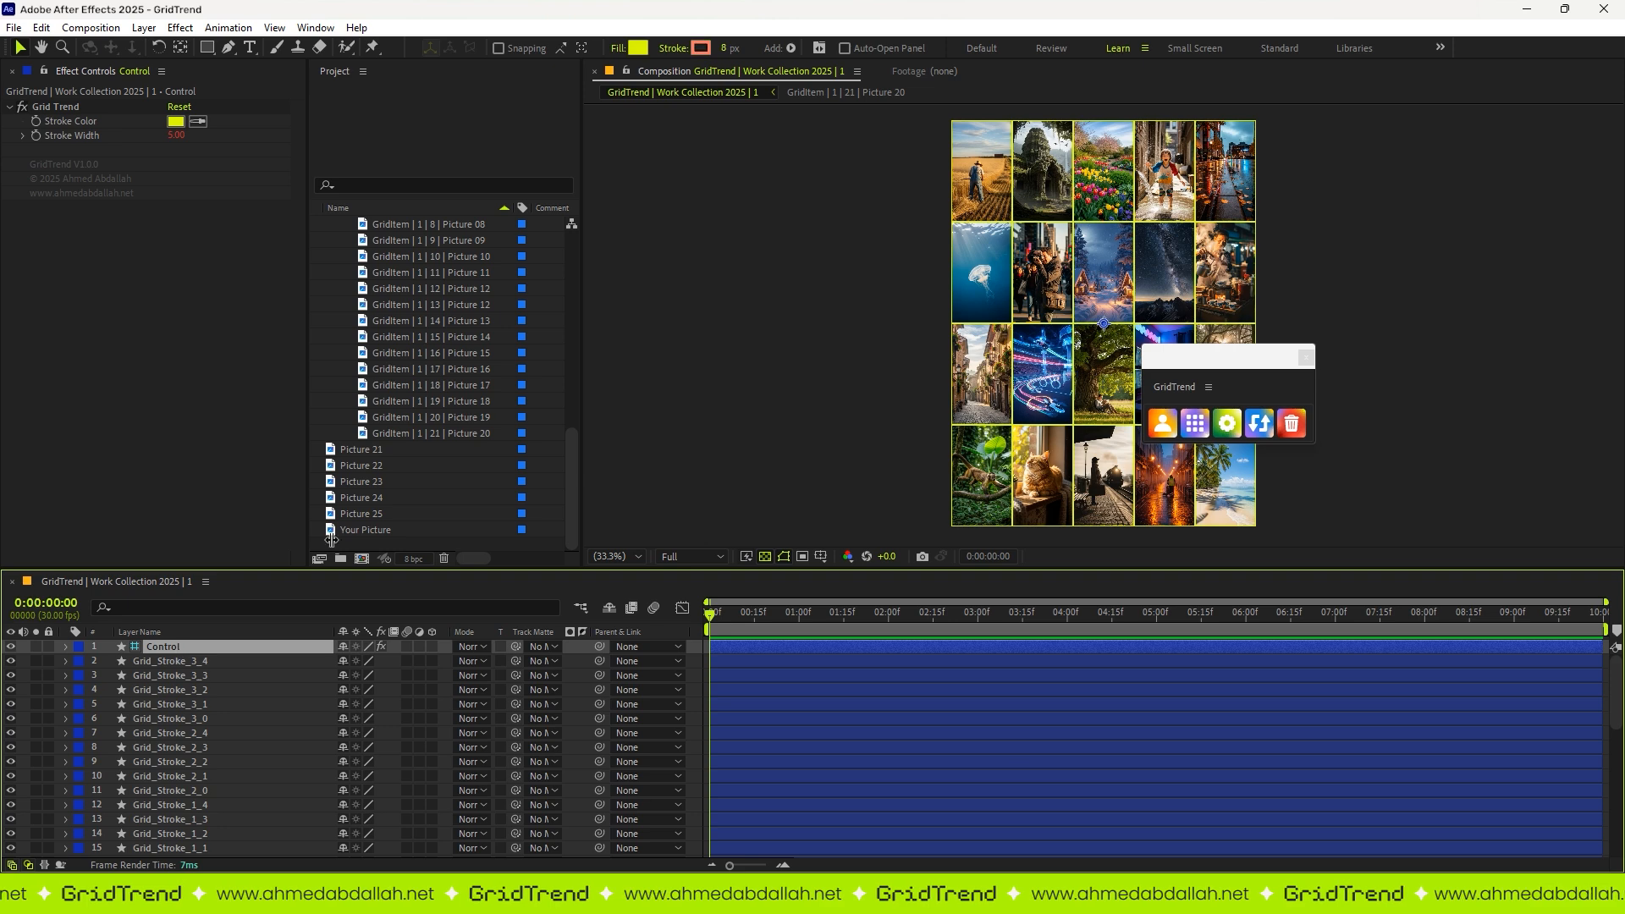
scroll(1158, 253, up, 2)
click(174, 125)
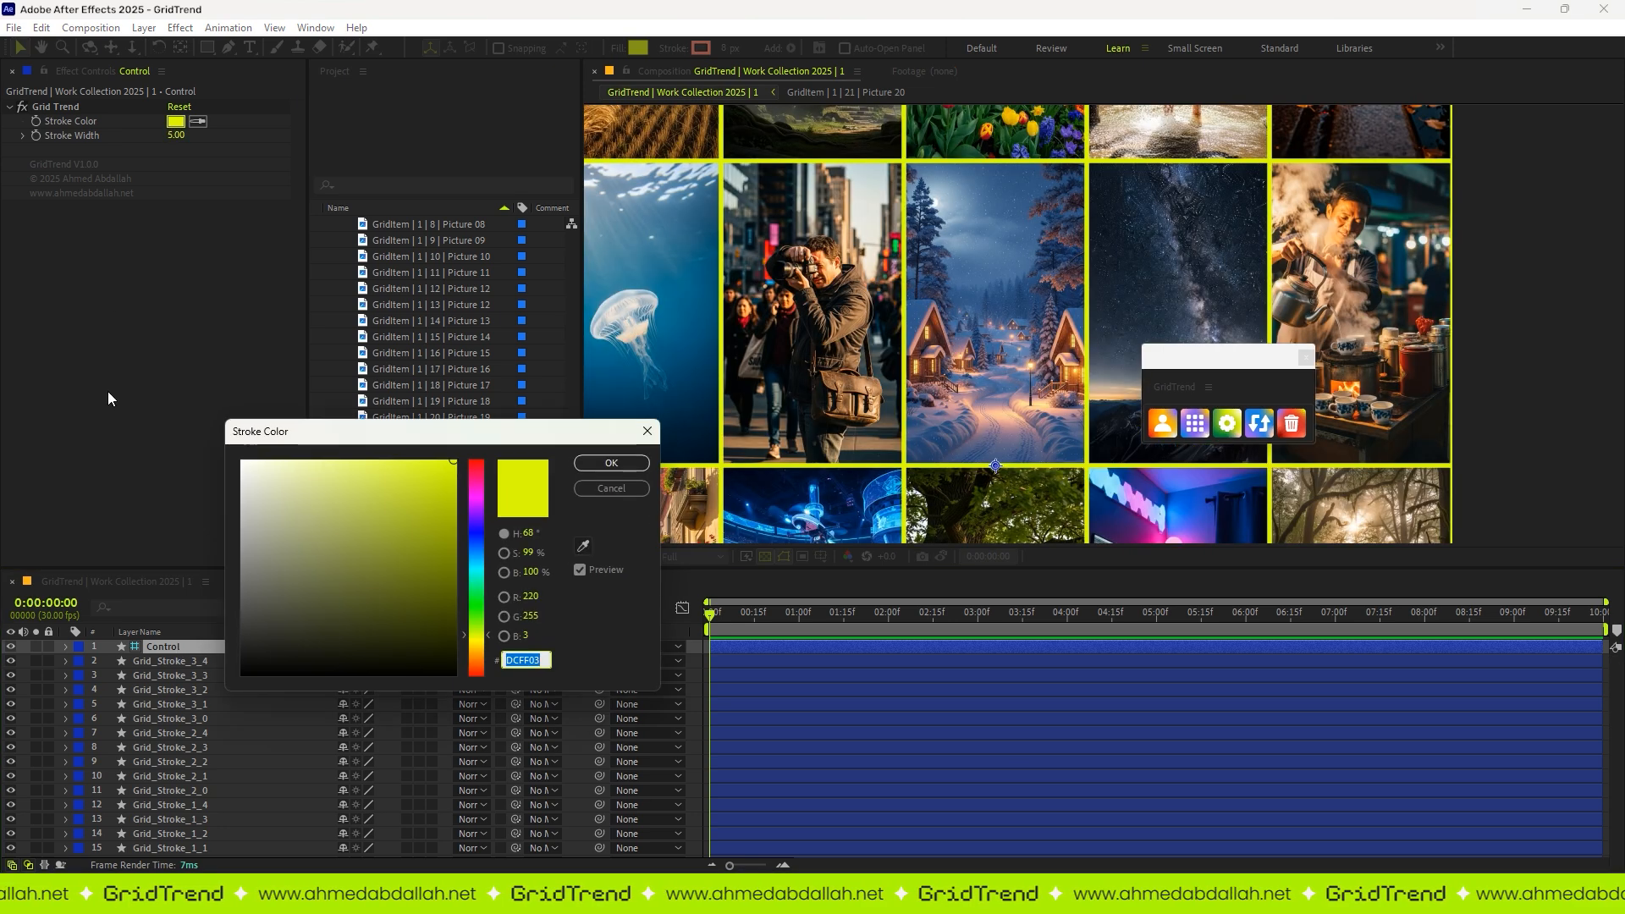
text(FF748B)
click(622, 464)
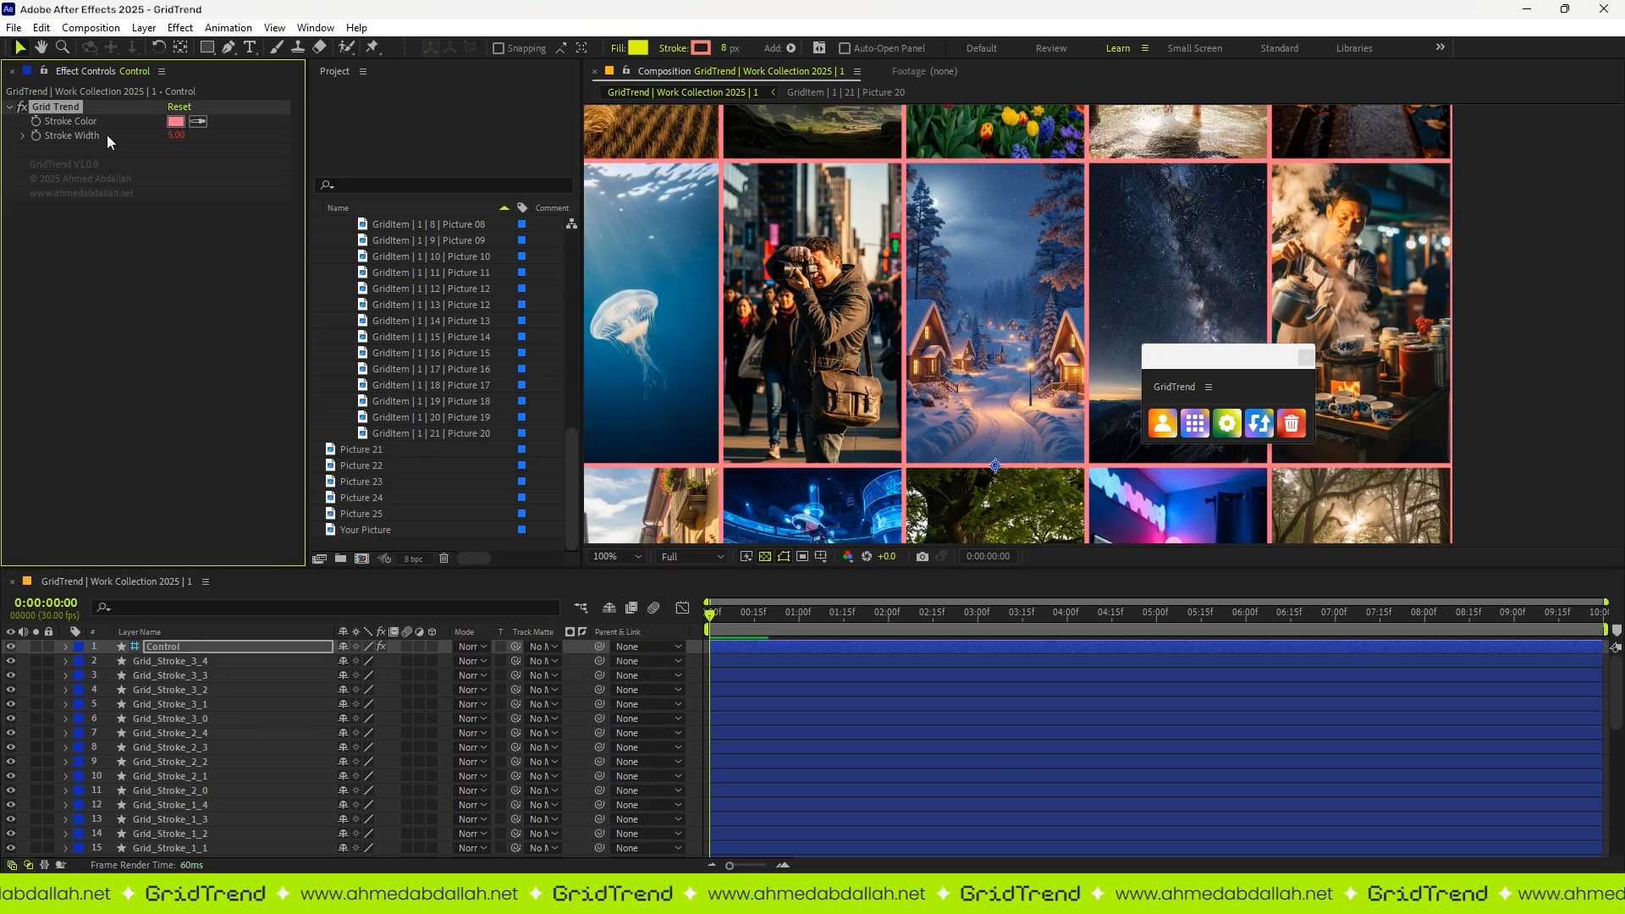
mouse_move(176, 136)
mouse_down()
mouse_move(469, 143)
mouse_move(225, 145)
mouse_move(339, 143)
mouse_up()
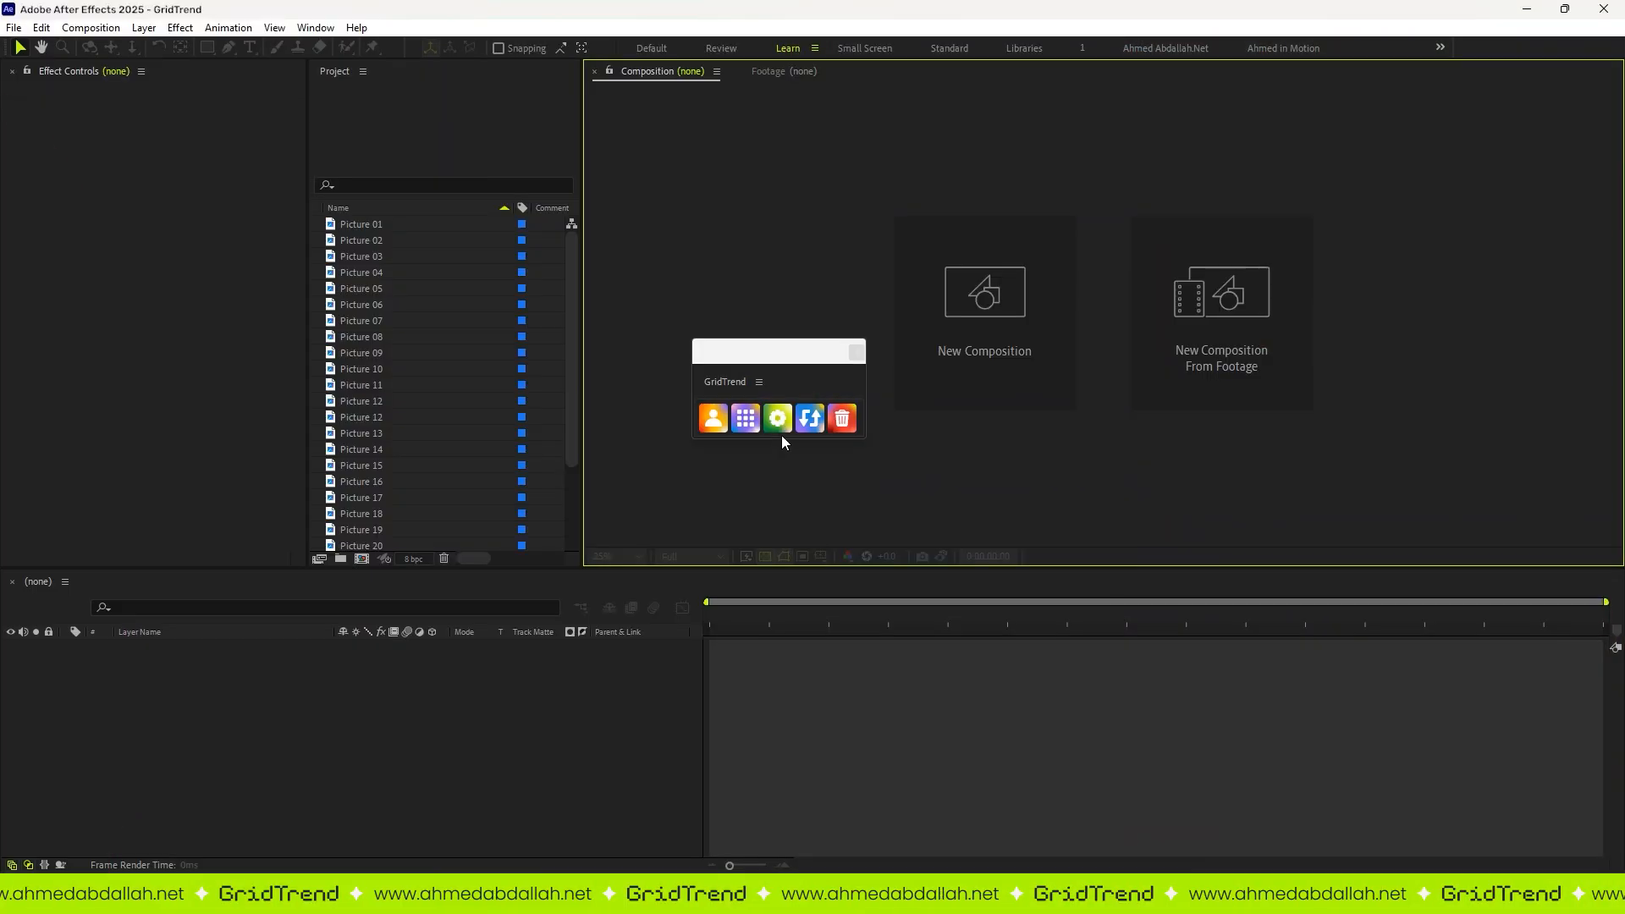
Step: Enable Add Background in the GridTrend settings, save them, and build the grid from Picture 01 to Picture 20
click(778, 418)
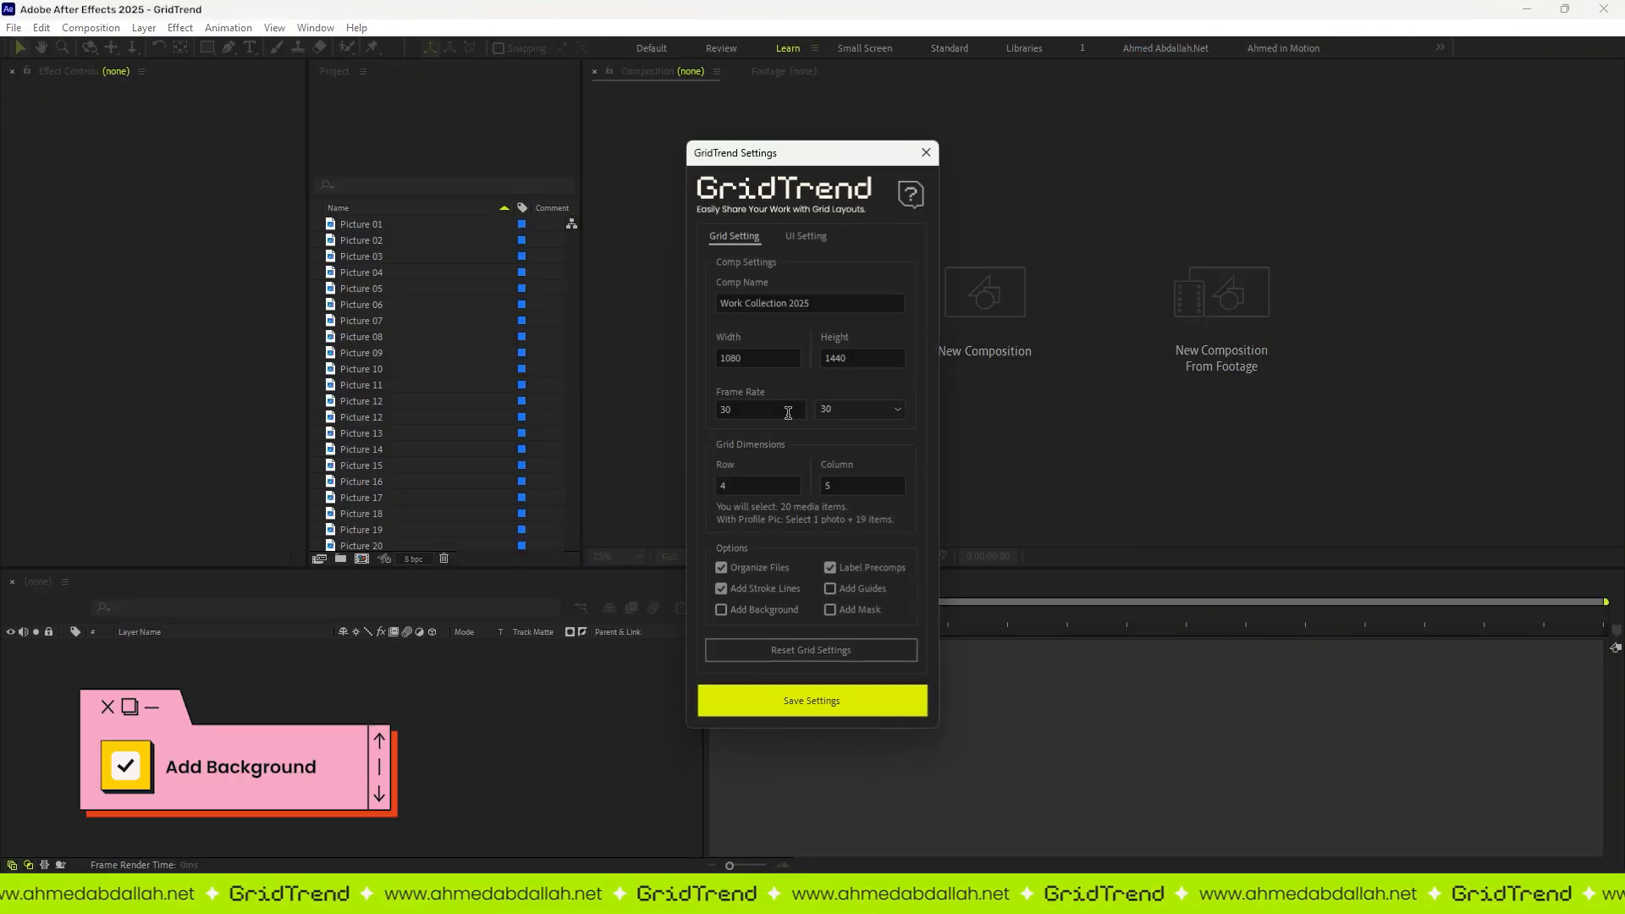
click(745, 611)
click(817, 702)
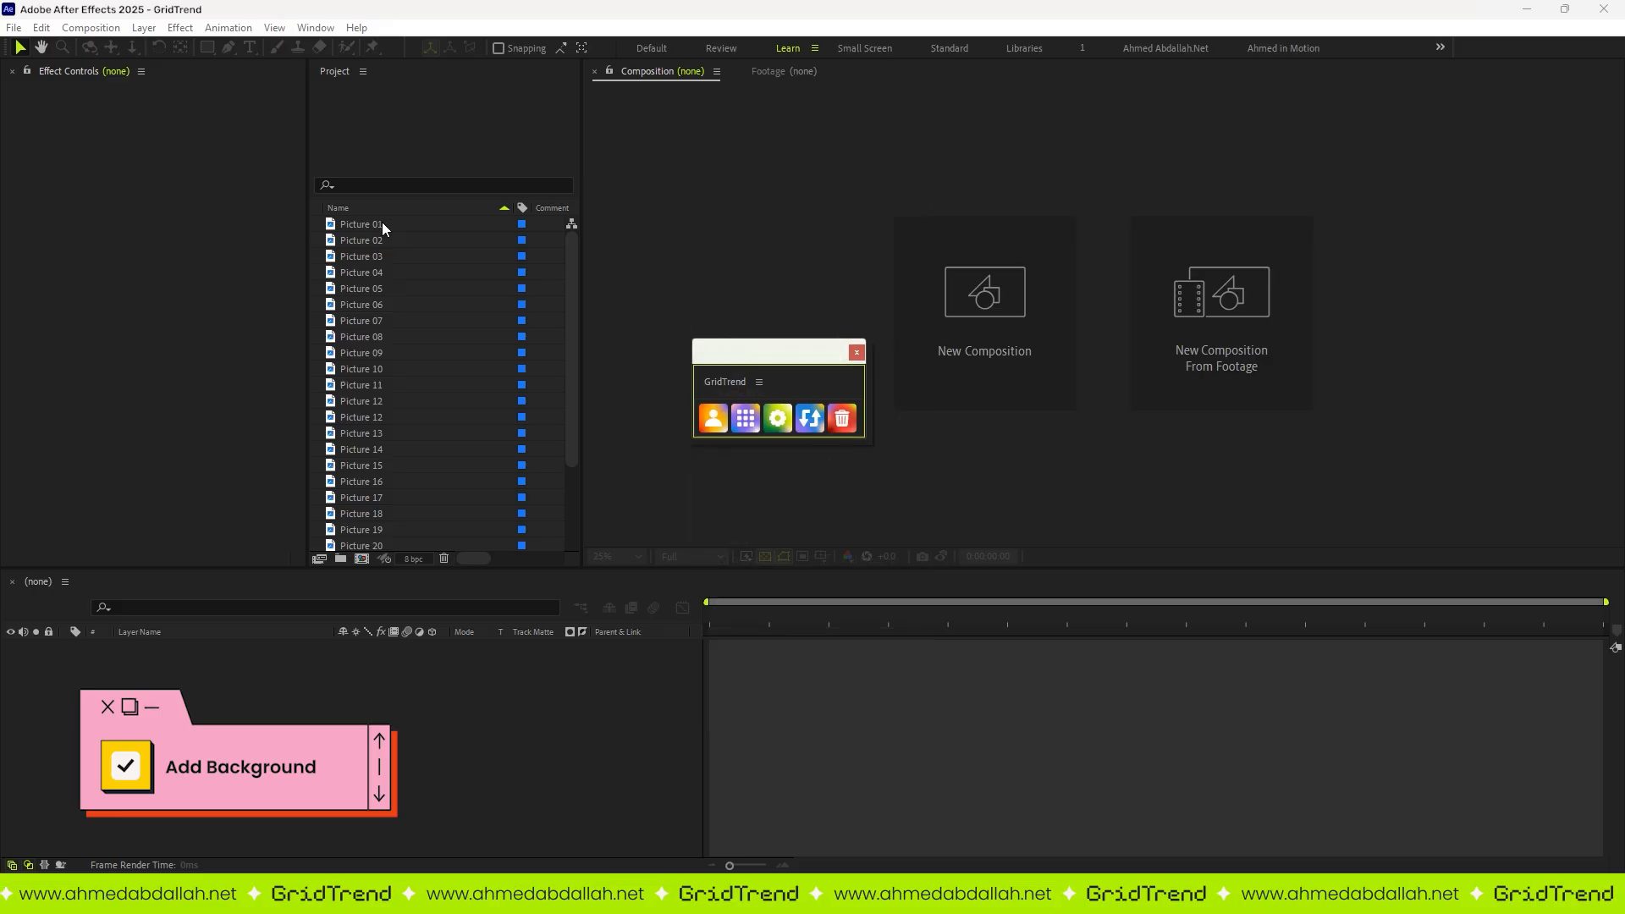
click(384, 223)
scroll(381, 423, down, 5)
shift+click(384, 452)
scroll(398, 466, up, 5)
click(755, 420)
Step: Open the Picture 20 precomp and scale its picture down to 19.2%
scroll(321, 745, down, 5)
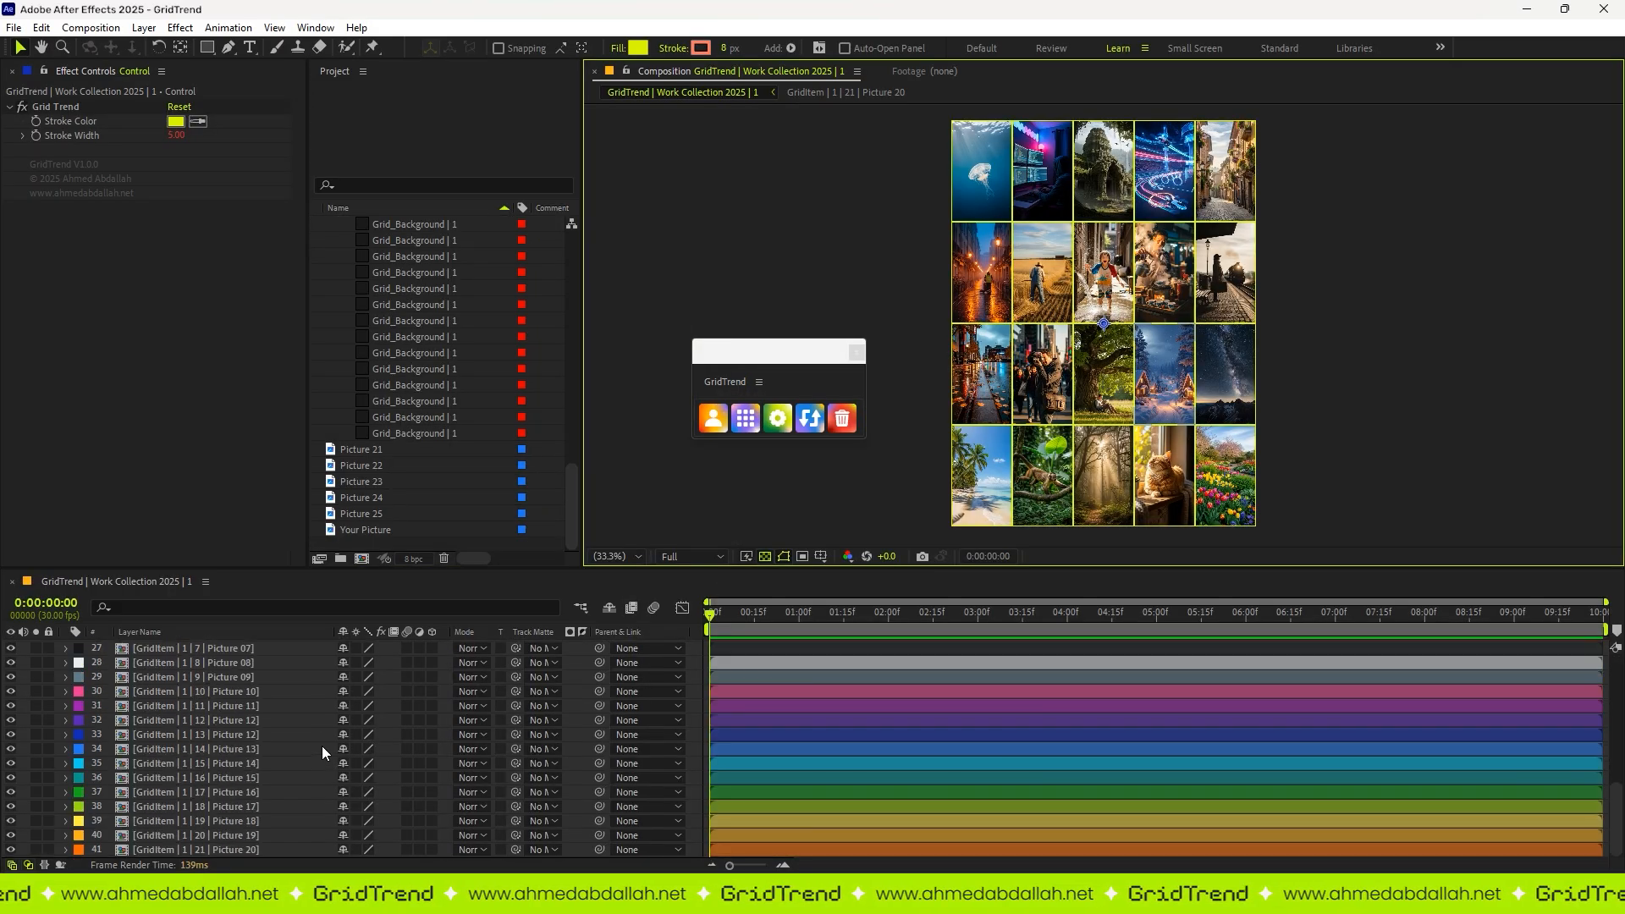
double_click(220, 847)
click(230, 647)
key(s)
drag(359, 661, 351, 661)
Step: Solo the Grid_Background layer, try moving it, then undo the move and turn off the solo
click(1124, 185)
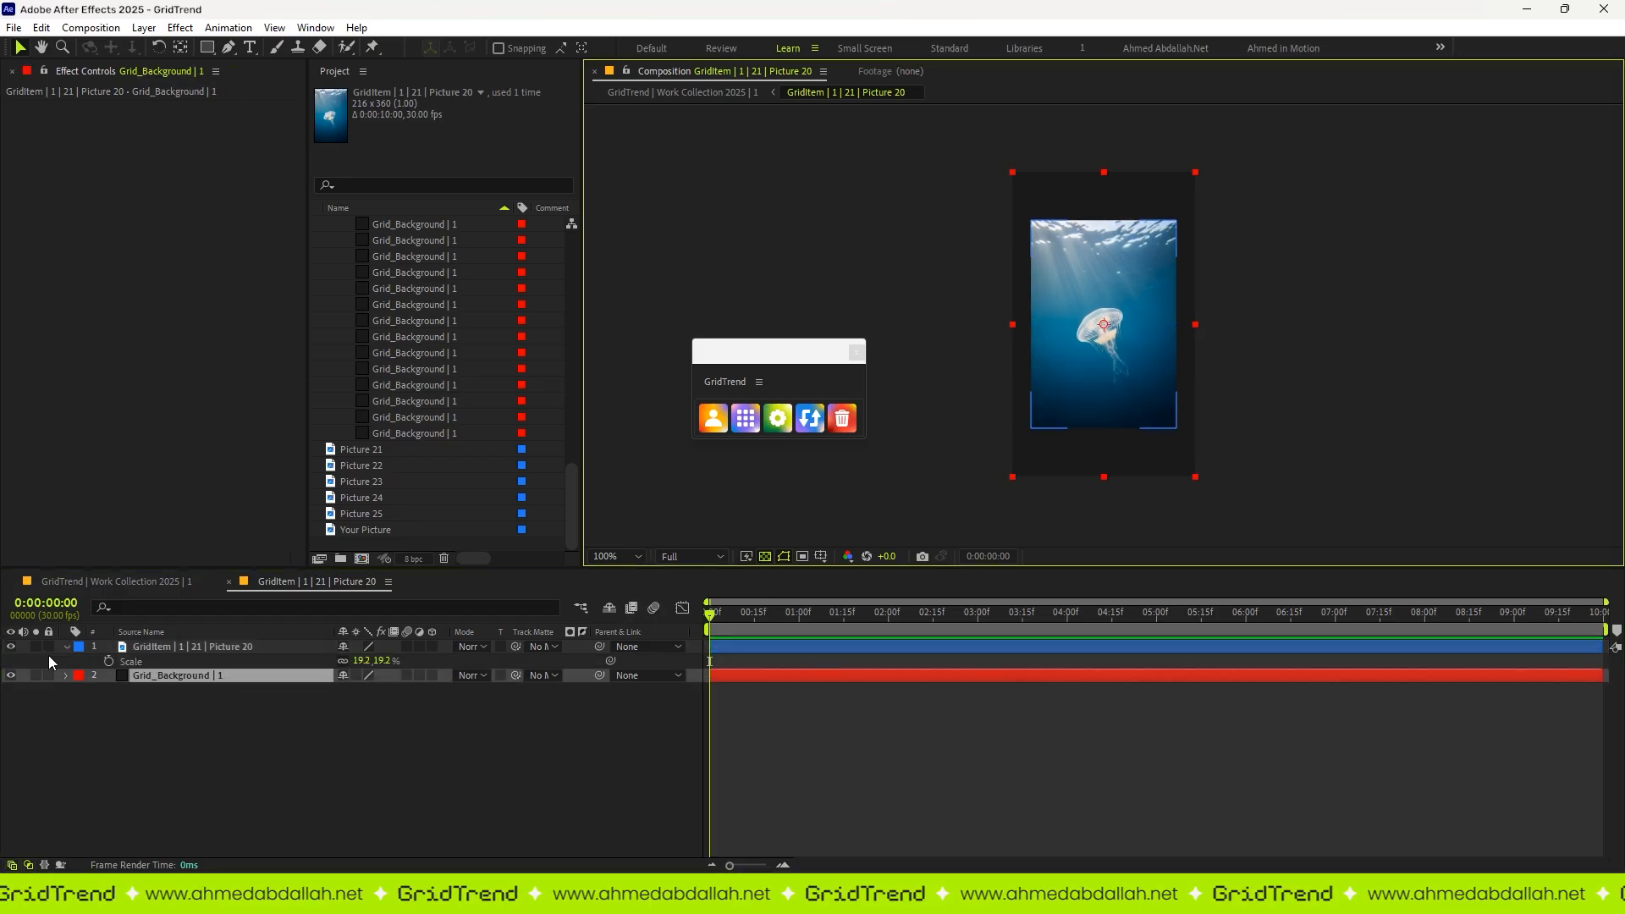
click(35, 674)
drag(1026, 364, 990, 392)
key(ctrl+z)
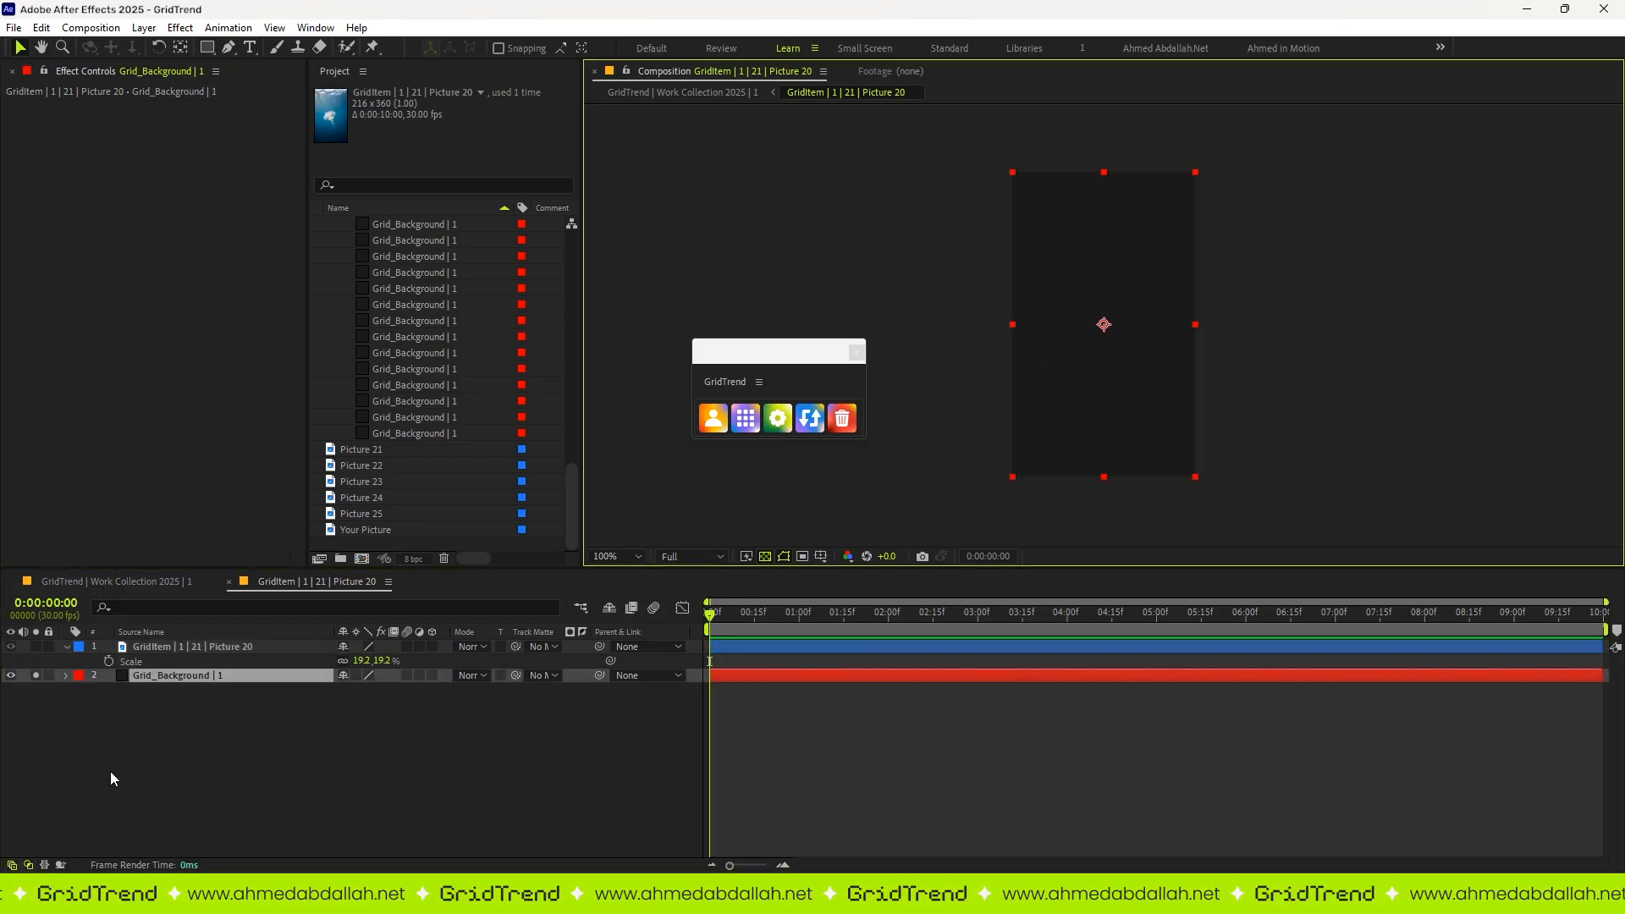
click(36, 675)
Step: Return to the main Work Collection 2025 composition and examine the grid cell with the scaled-down picture
key(Tab)
click(306, 668)
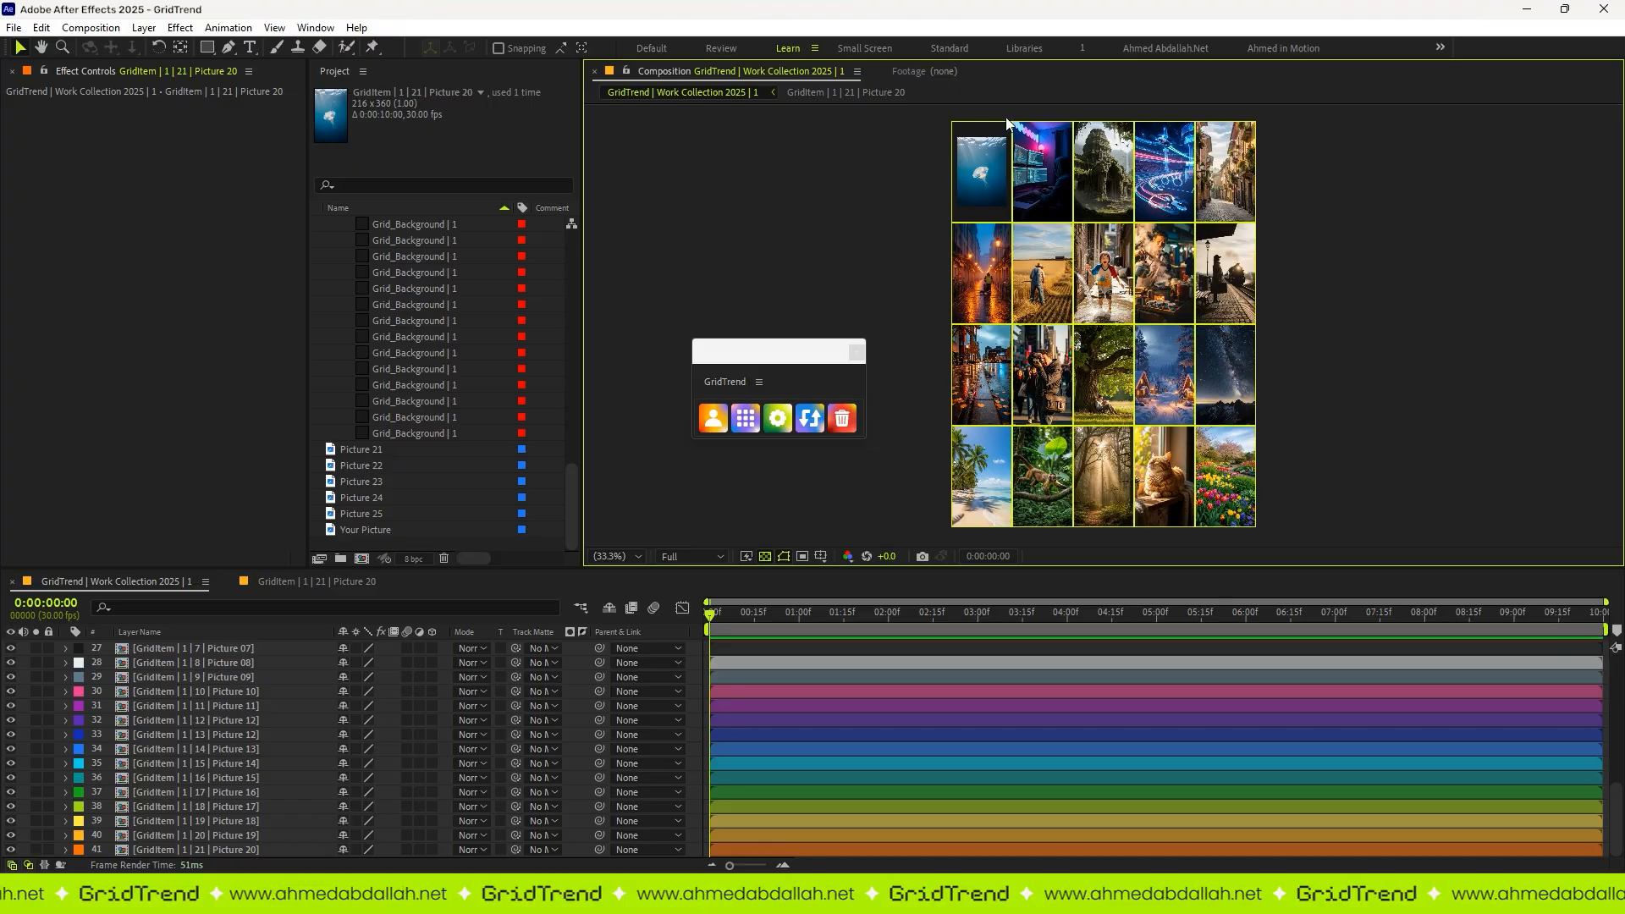
scroll(1015, 331, up, 3)
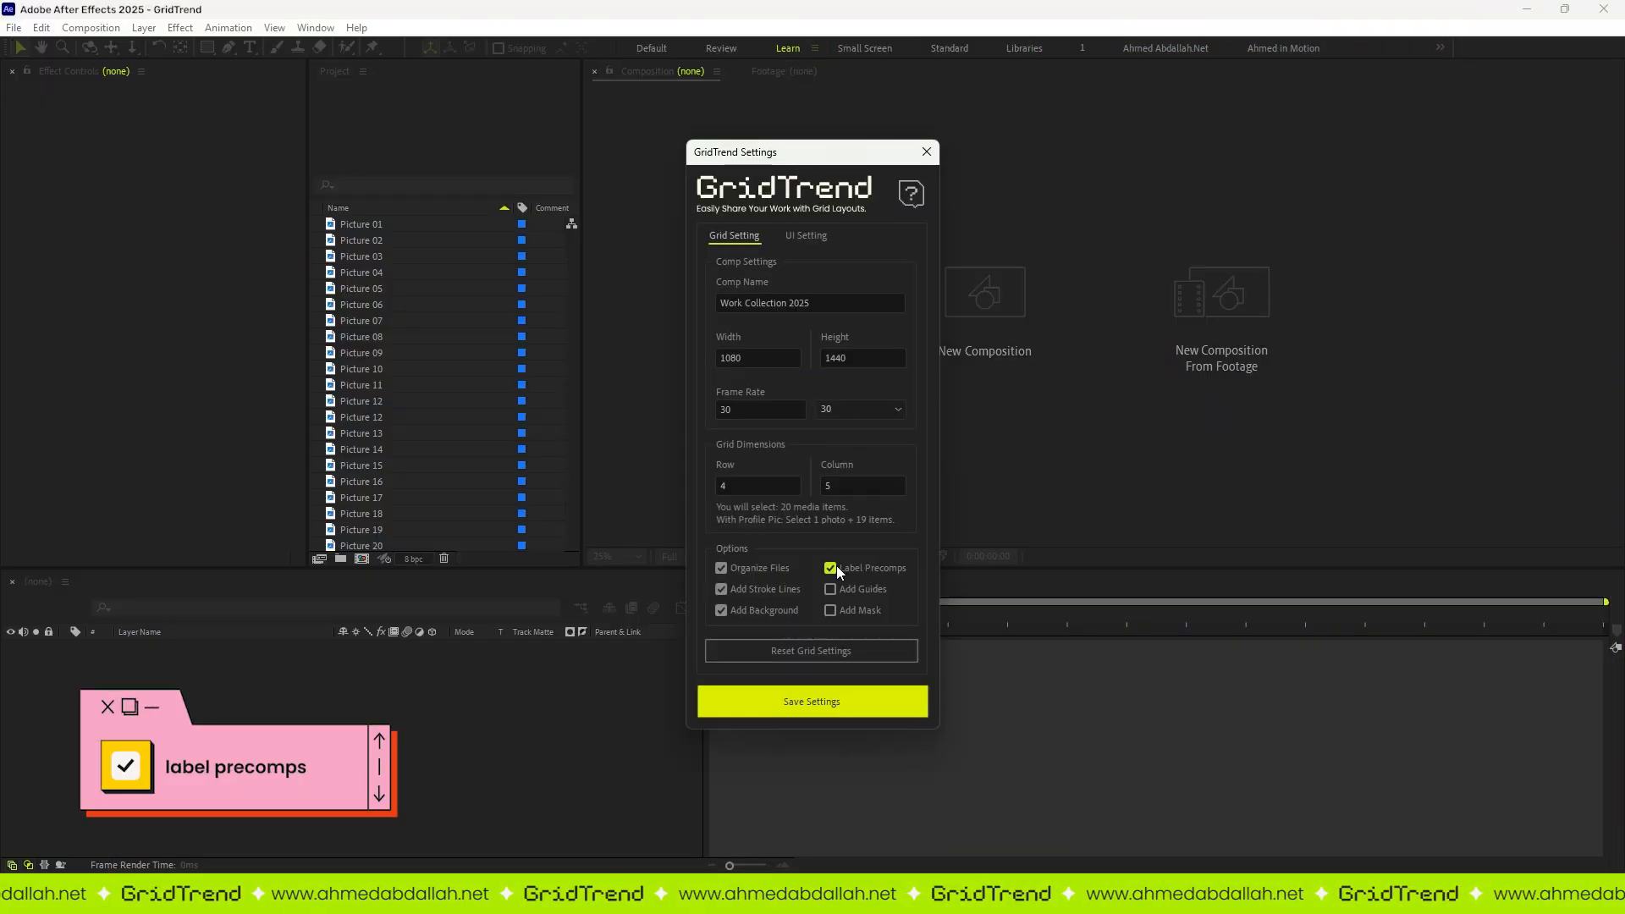
Step: Save the grid settings with Label Precomps enabled, and build the grid from Picture 01 to Picture 20
click(834, 701)
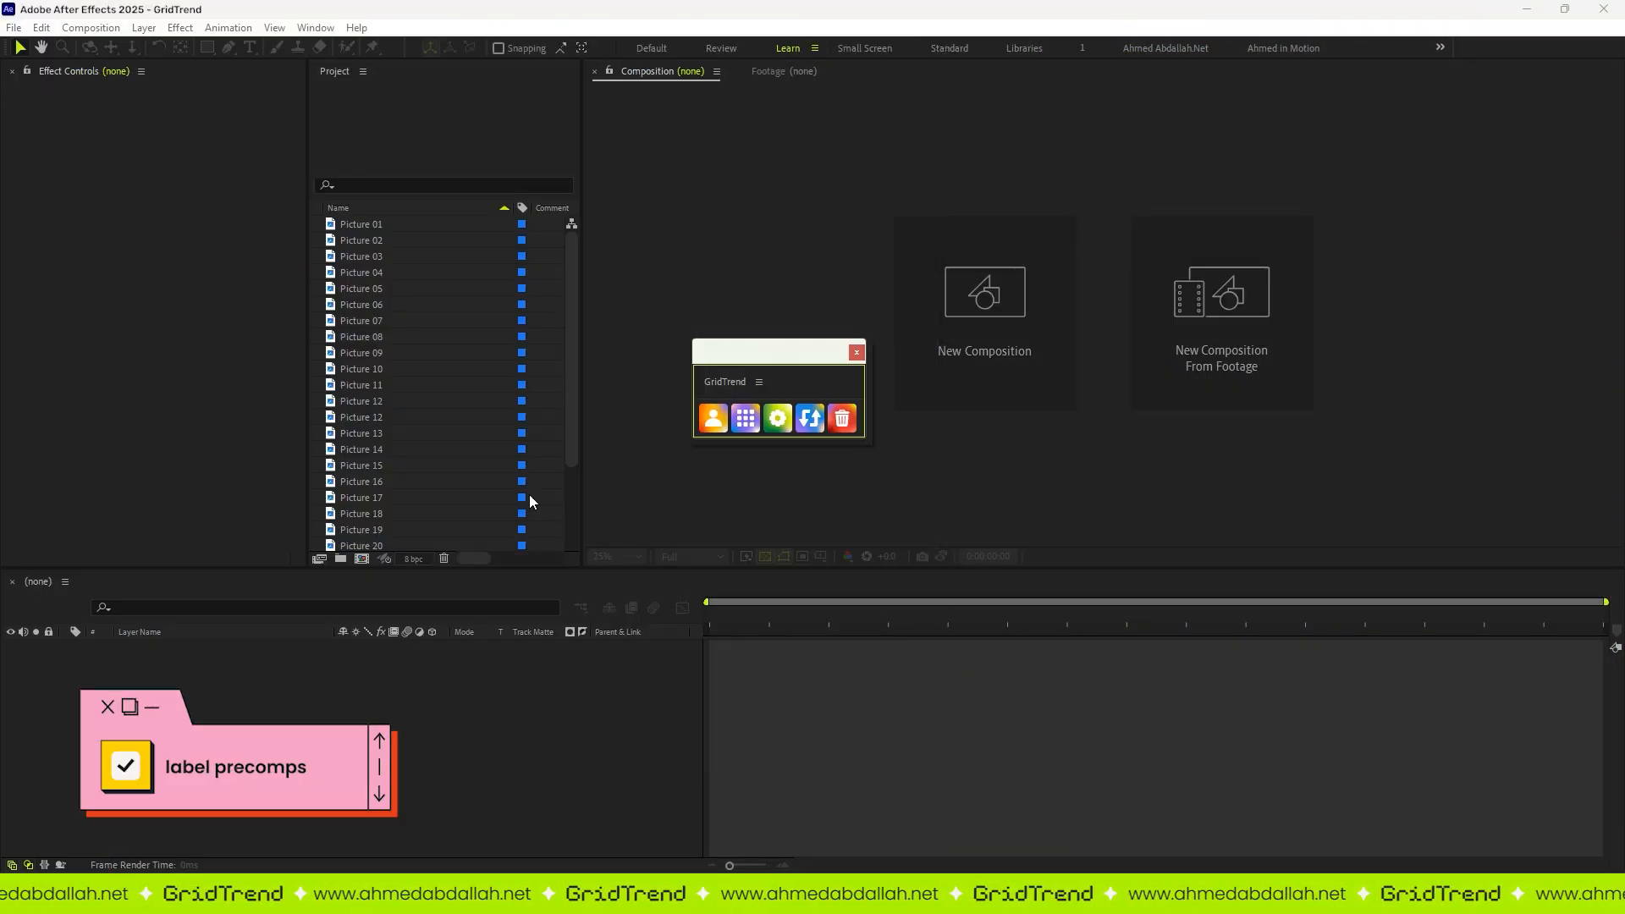
click(384, 226)
shift+click(379, 540)
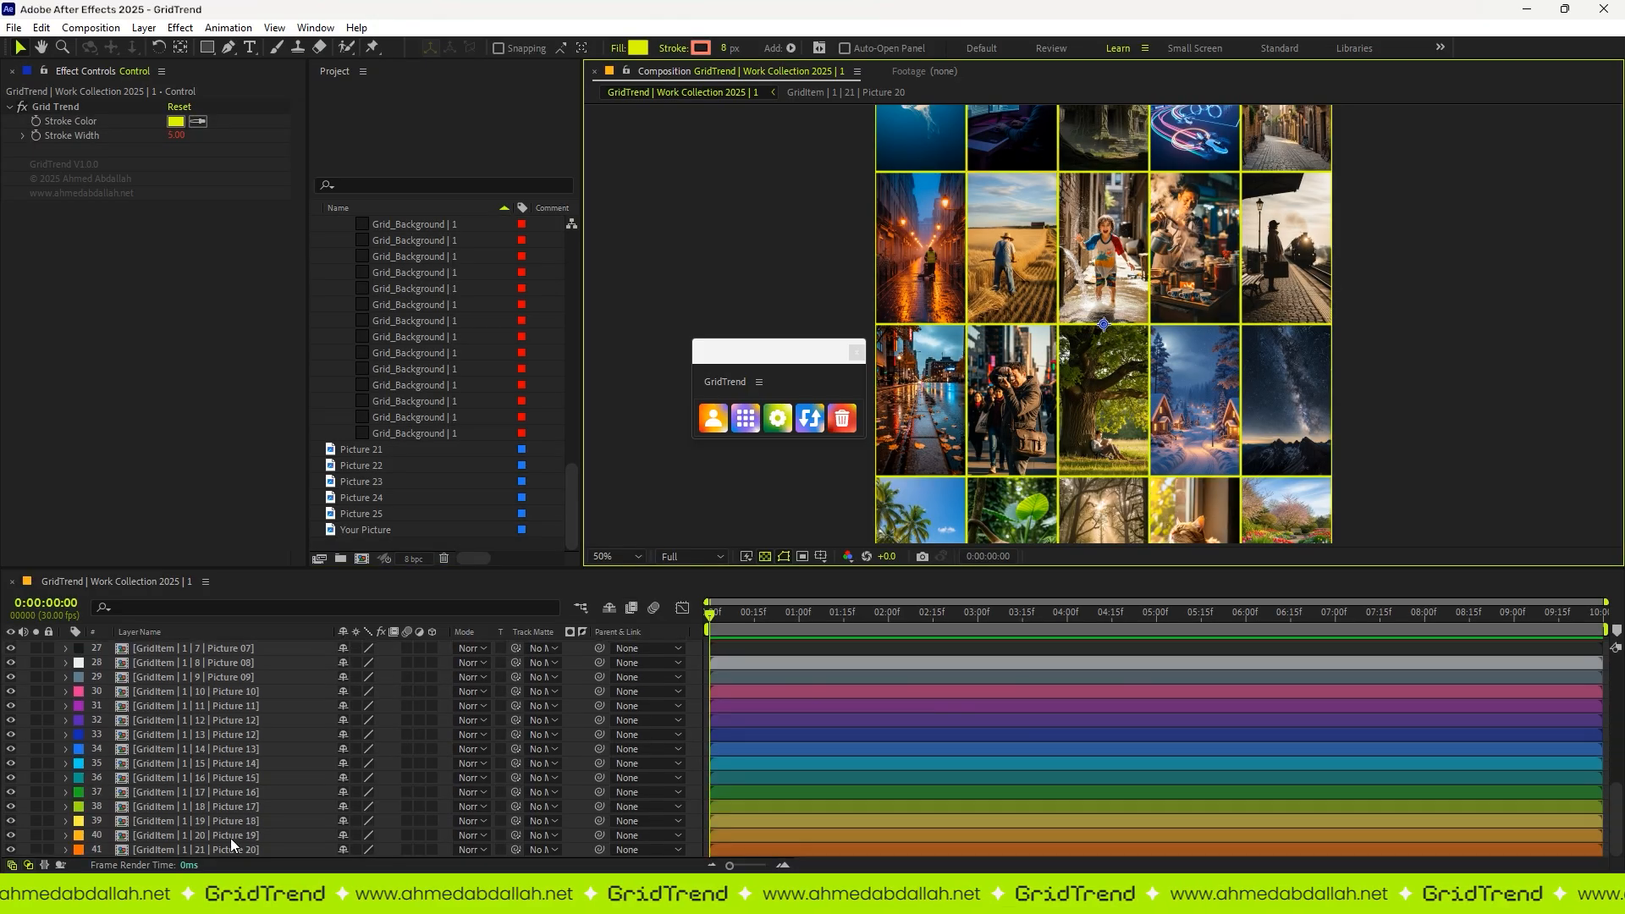
Step: Inspect the label colours of the grid item layers in the maximized timeline
click(226, 825)
scroll(230, 789, down, 5)
click(239, 663)
scroll(796, 706, up, 2)
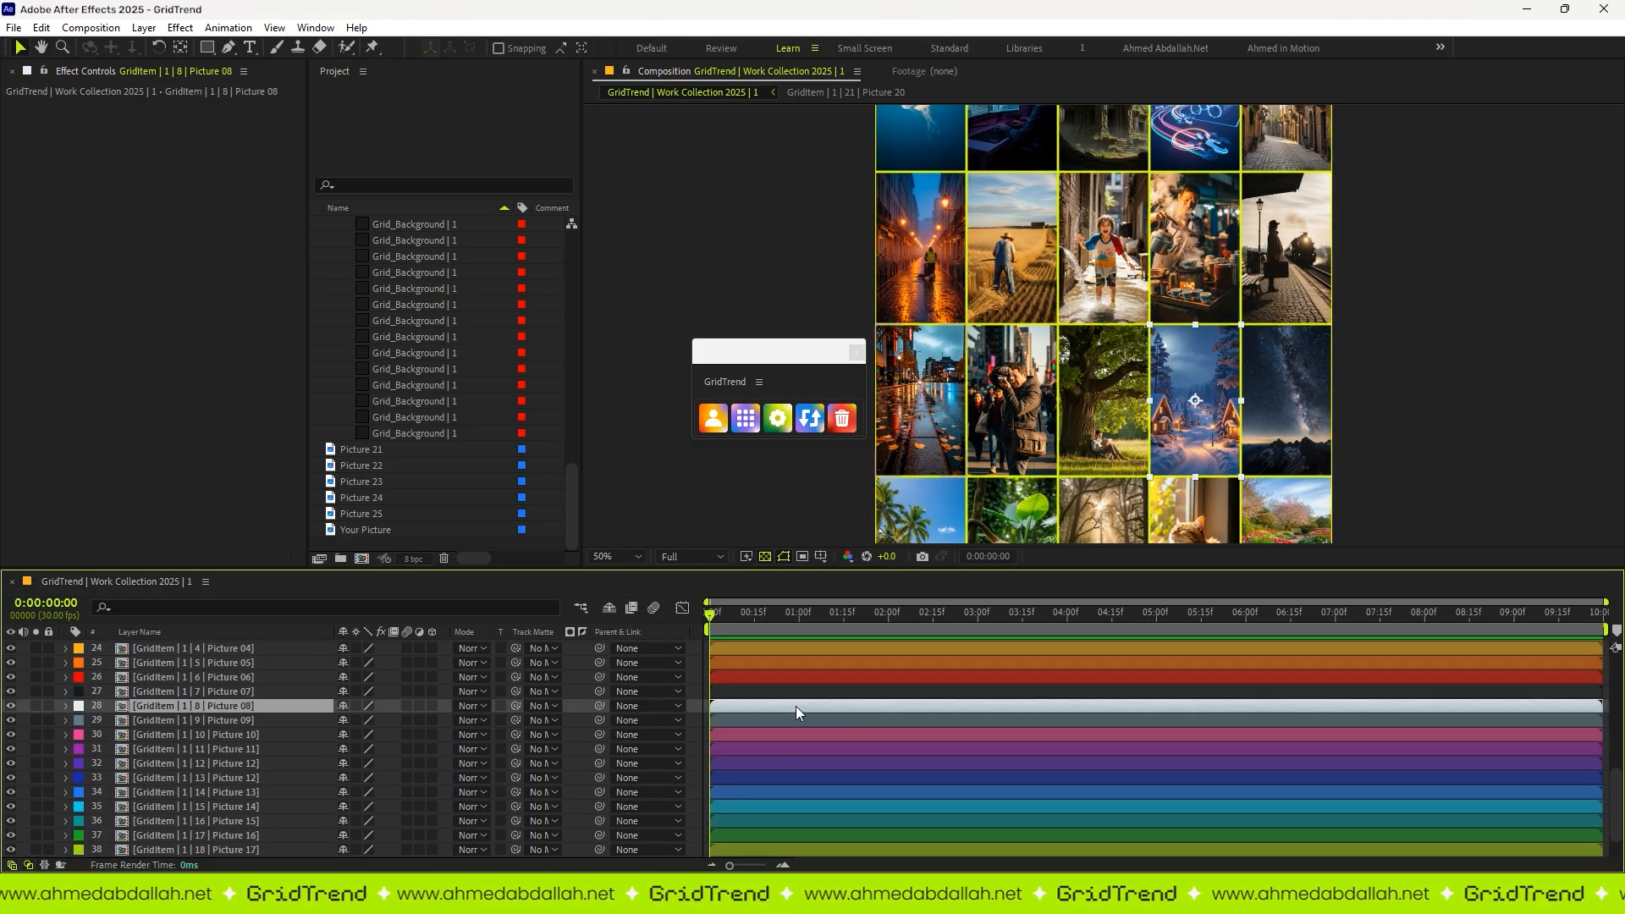
click(739, 663)
scroll(742, 660, up, 1)
key(grave)
click(748, 712)
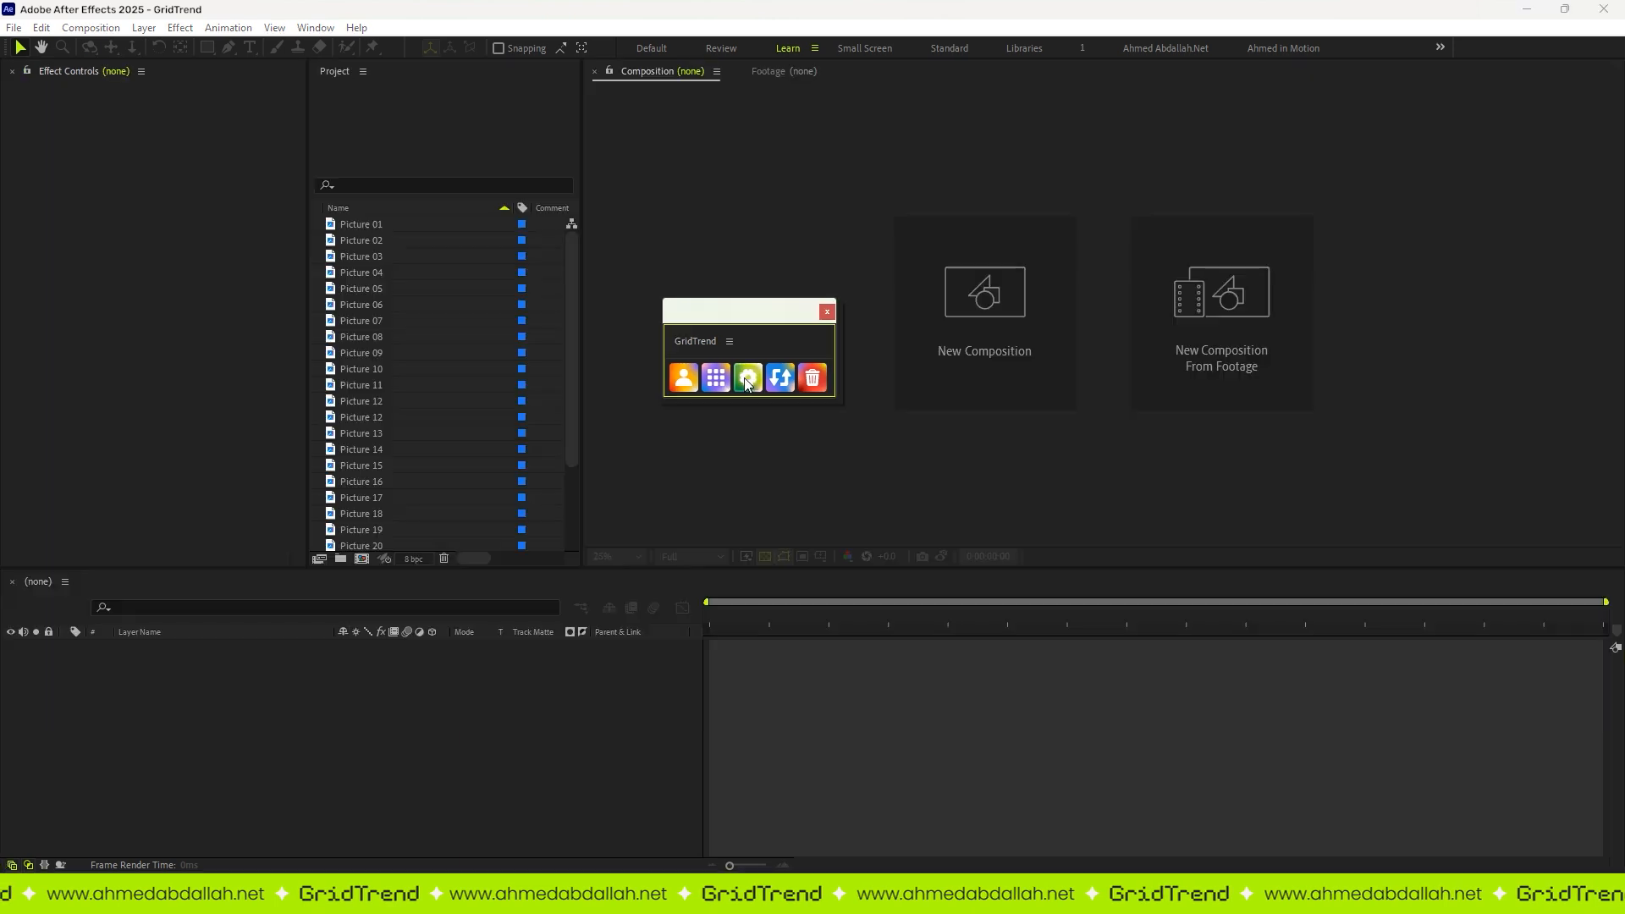
Step: Turn off Label Precomps in the GridTrend settings, save them, and rebuild the grid from Picture 01 to Picture 20
click(744, 376)
click(826, 707)
click(364, 224)
shift+click(422, 545)
click(716, 377)
Step: Check the label colours of the rebuilt grid item layers in the timeline
scroll(696, 800, down, 9)
click(743, 756)
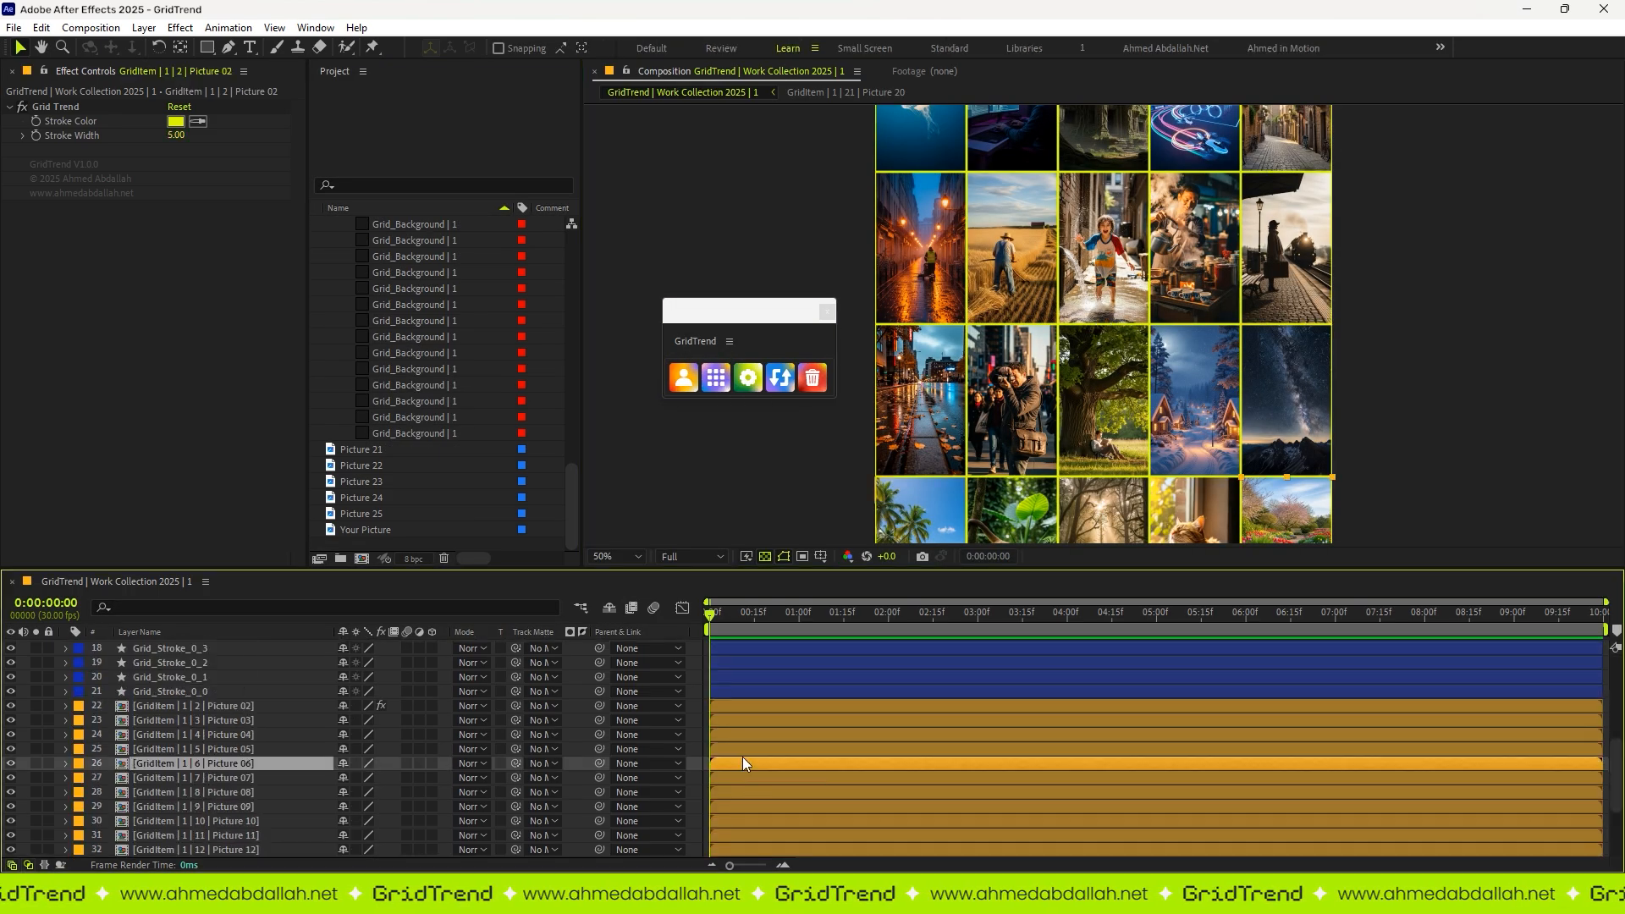
click(754, 814)
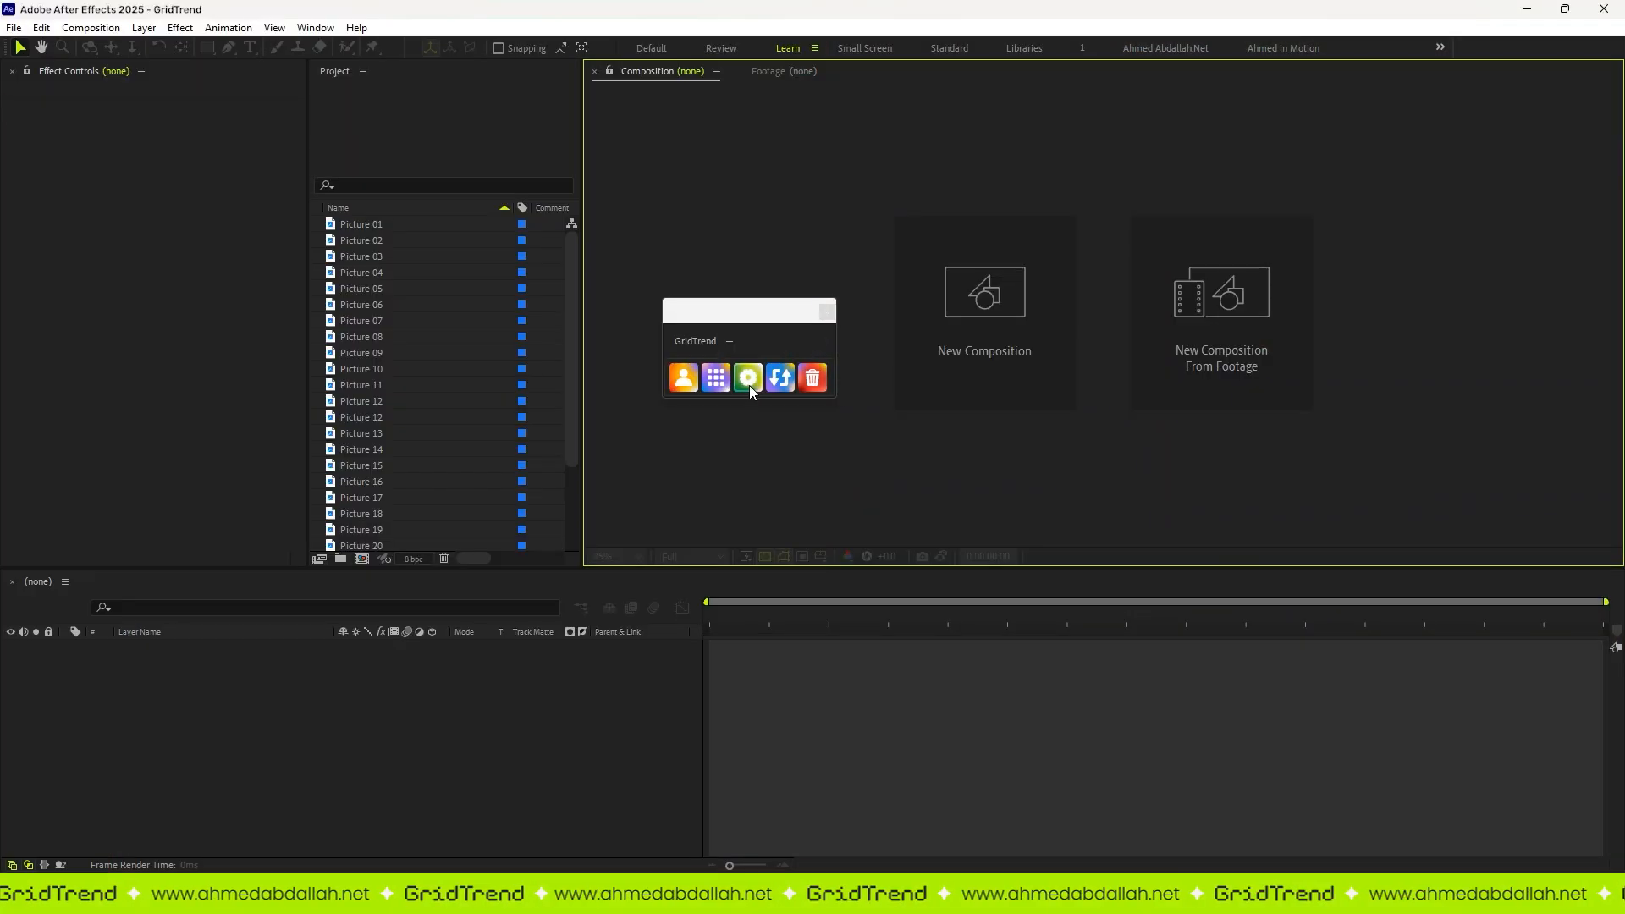
Step: Enable Add Guides in the GridTrend settings and save them
click(749, 384)
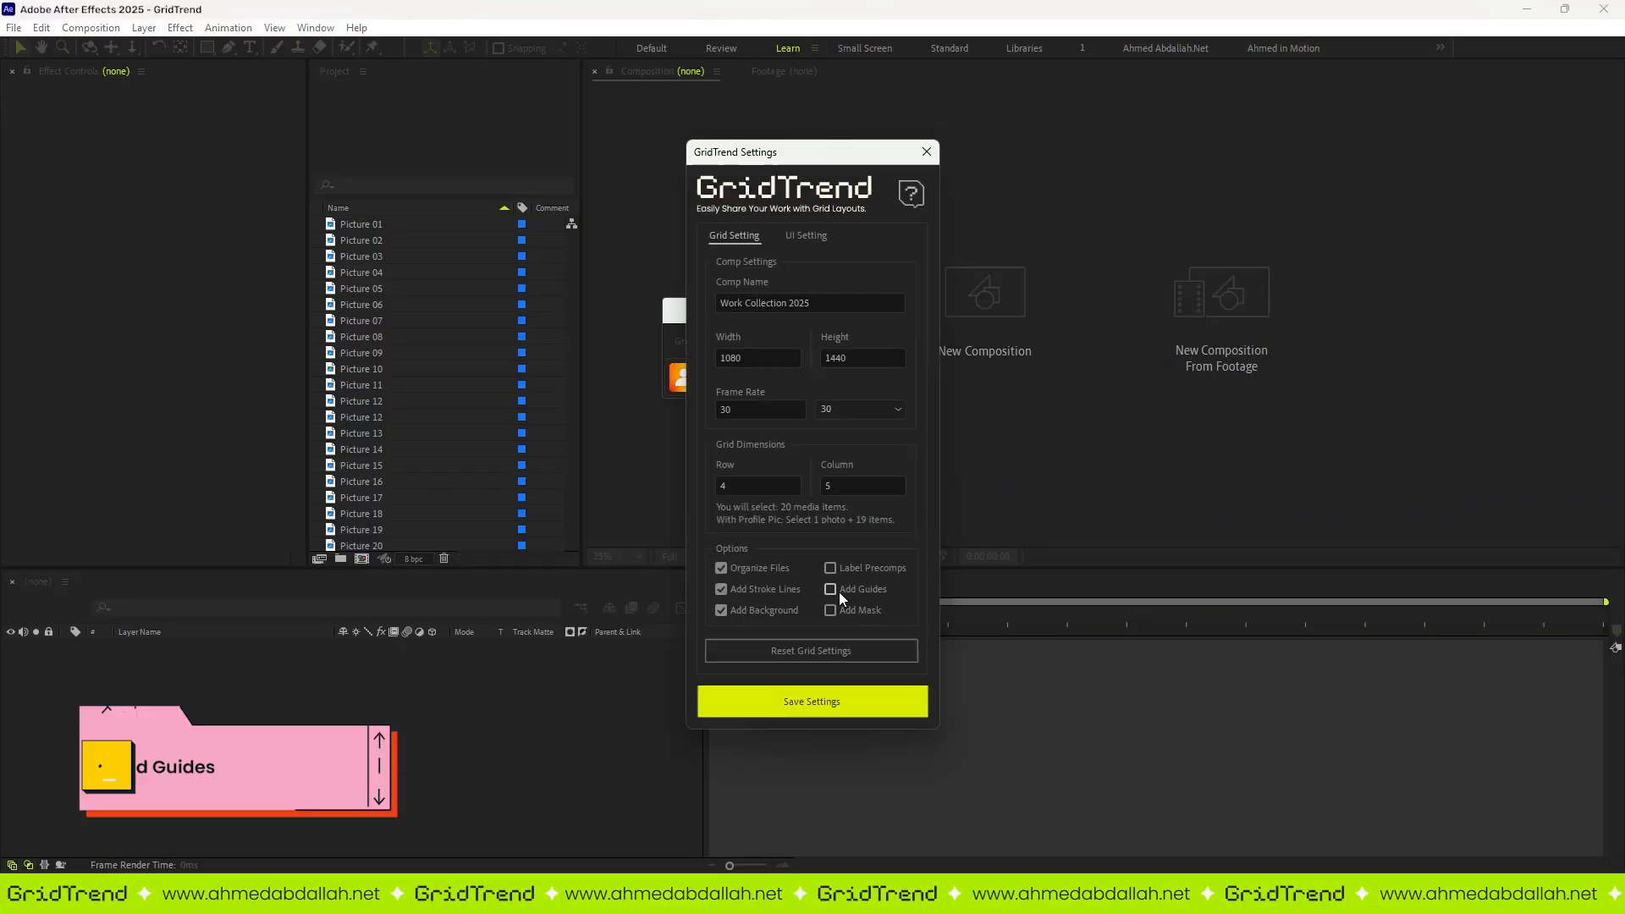
click(831, 590)
click(826, 702)
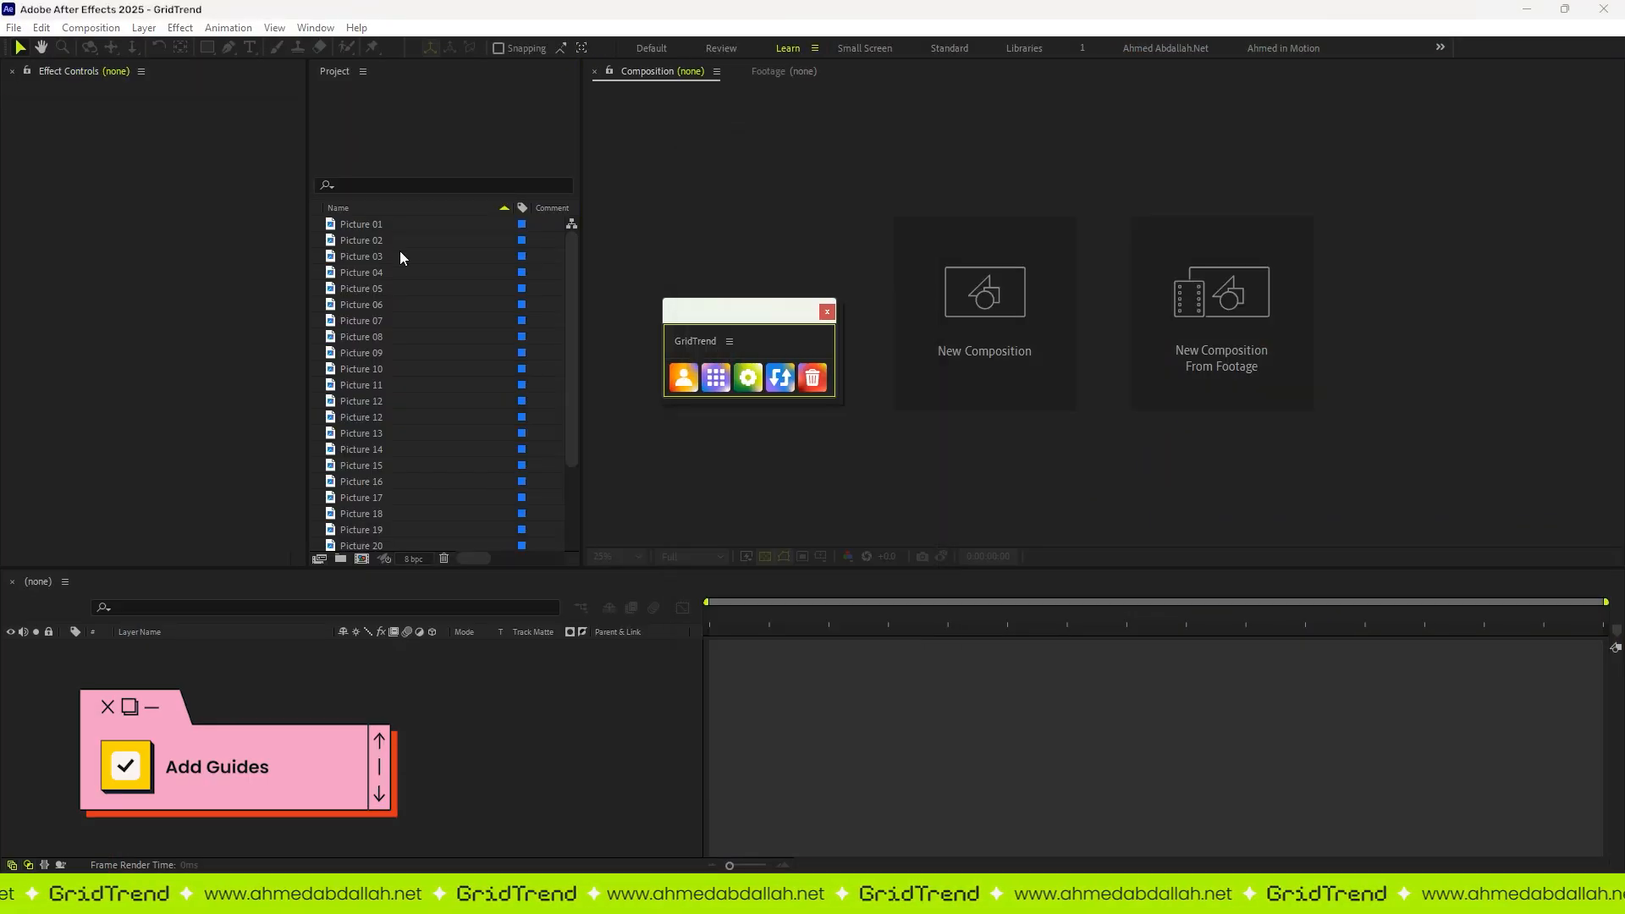
Step: Build the grid from Picture 01 to Picture 20 and show the guides in the composition
click(362, 224)
shift+click(378, 542)
click(716, 378)
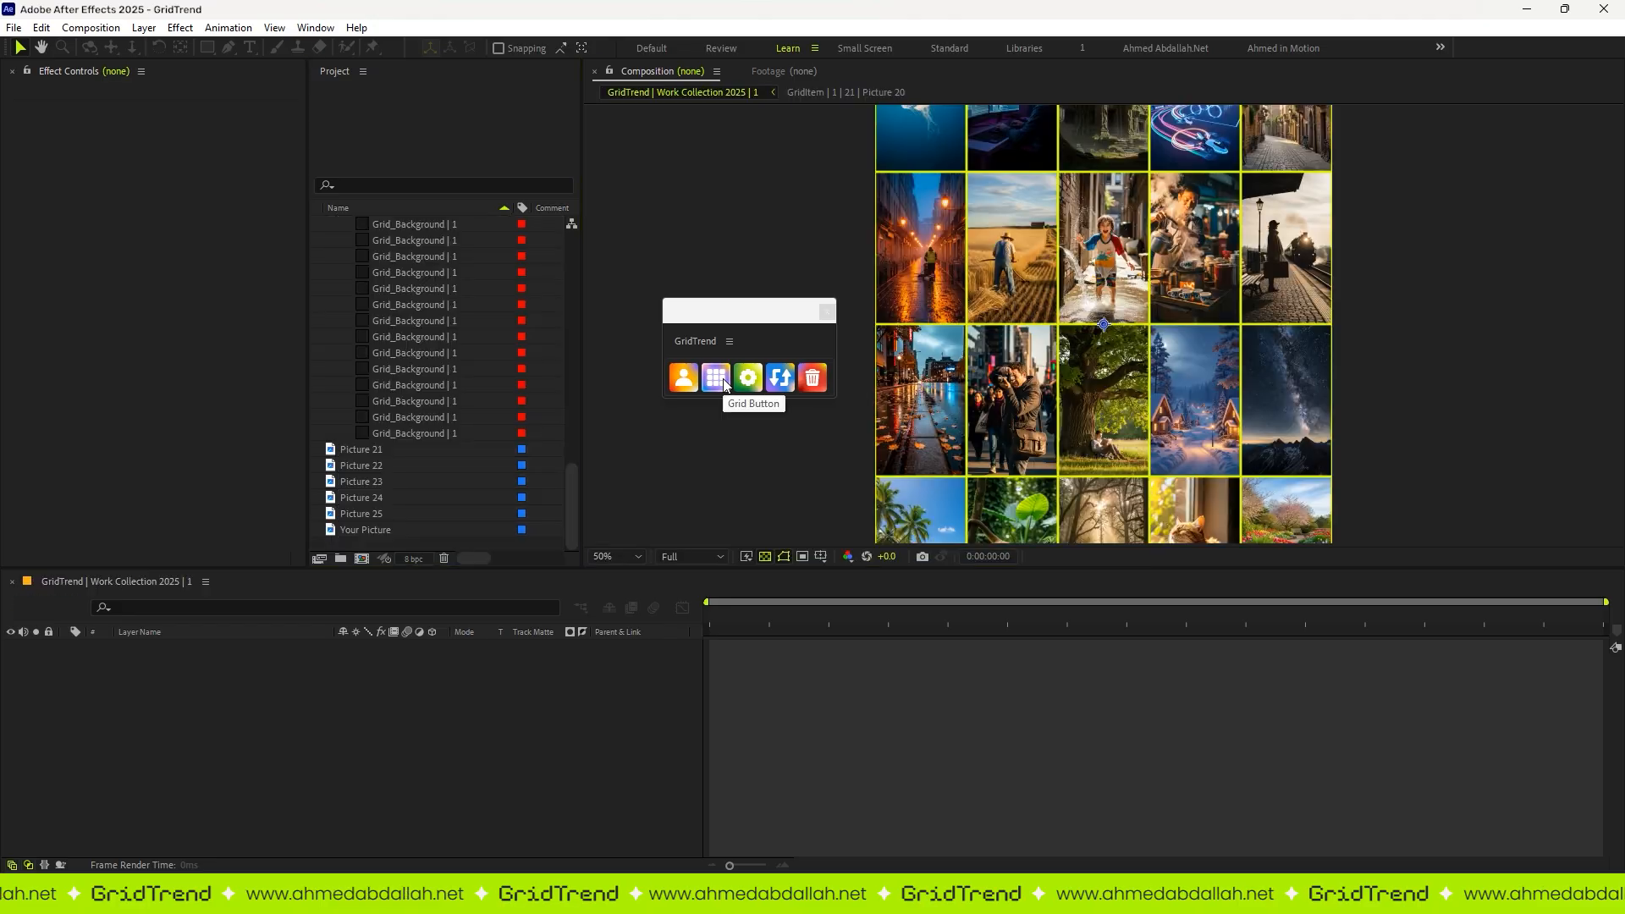
click(275, 27)
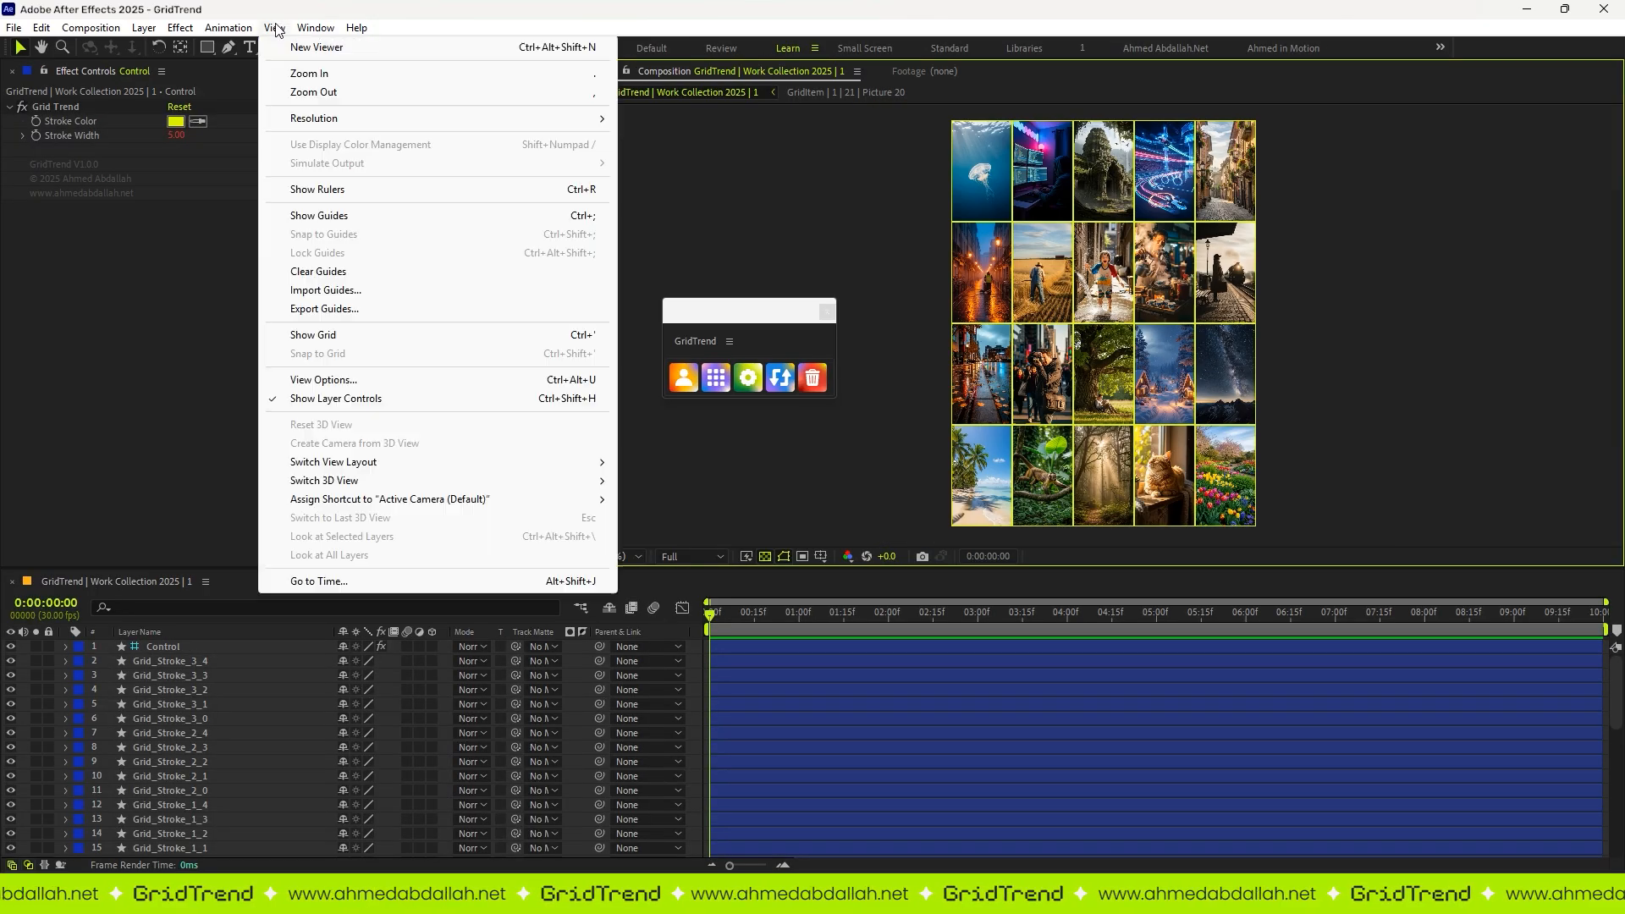
click(345, 217)
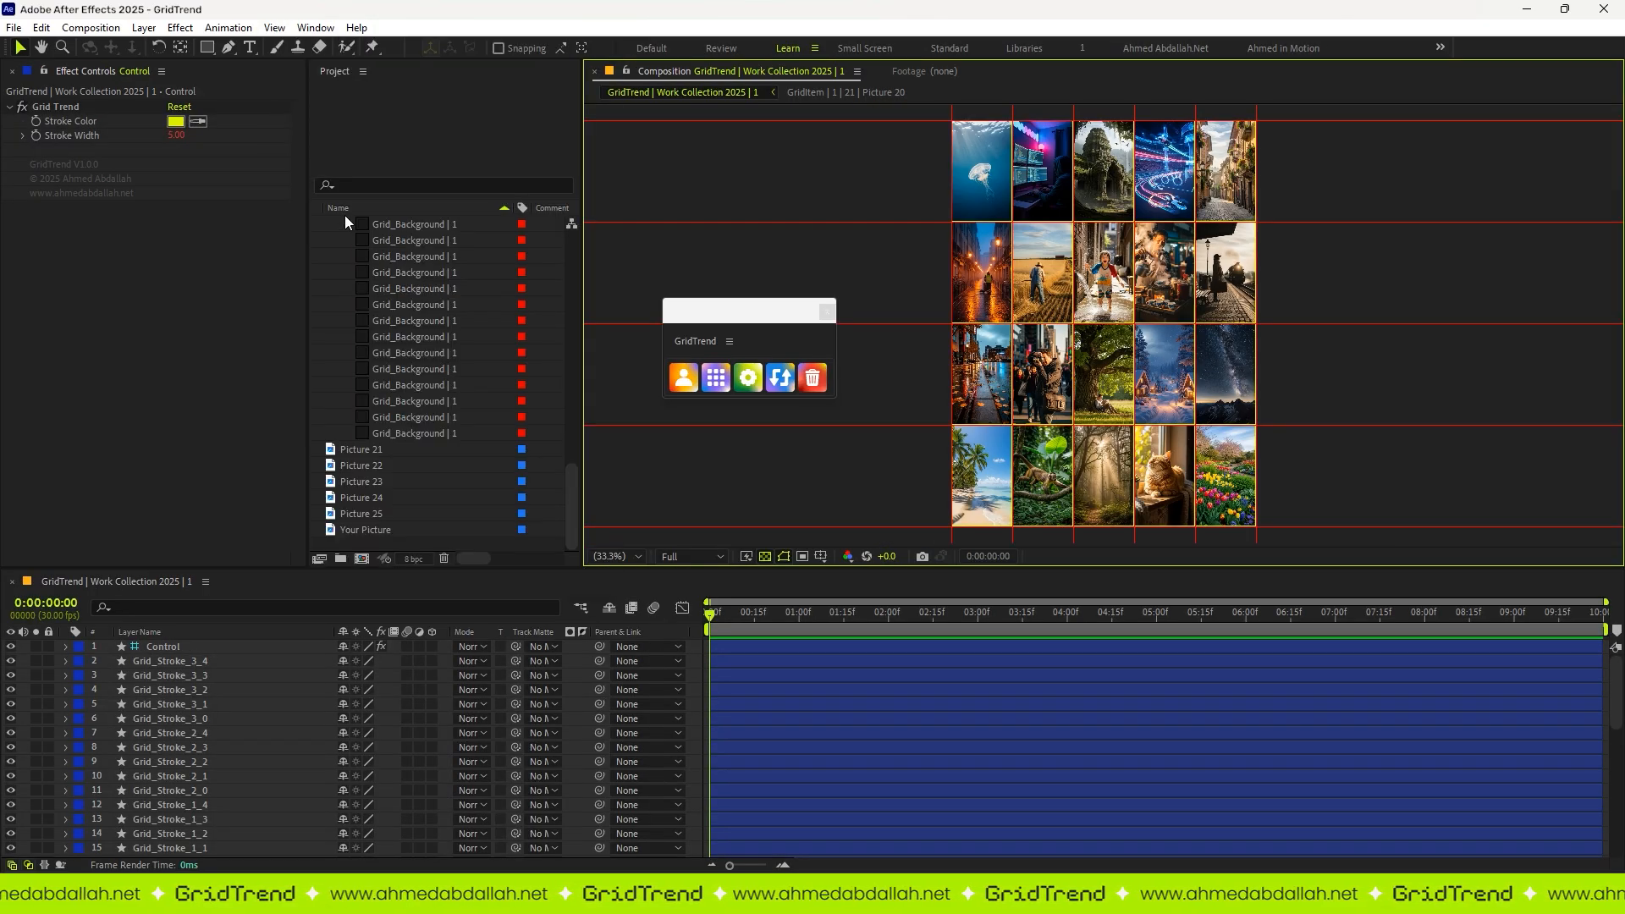
Step: Maximize the composition view and inspect the grid with its guides
key(grave)
drag(776, 348, 402, 315)
key(shift+slash)
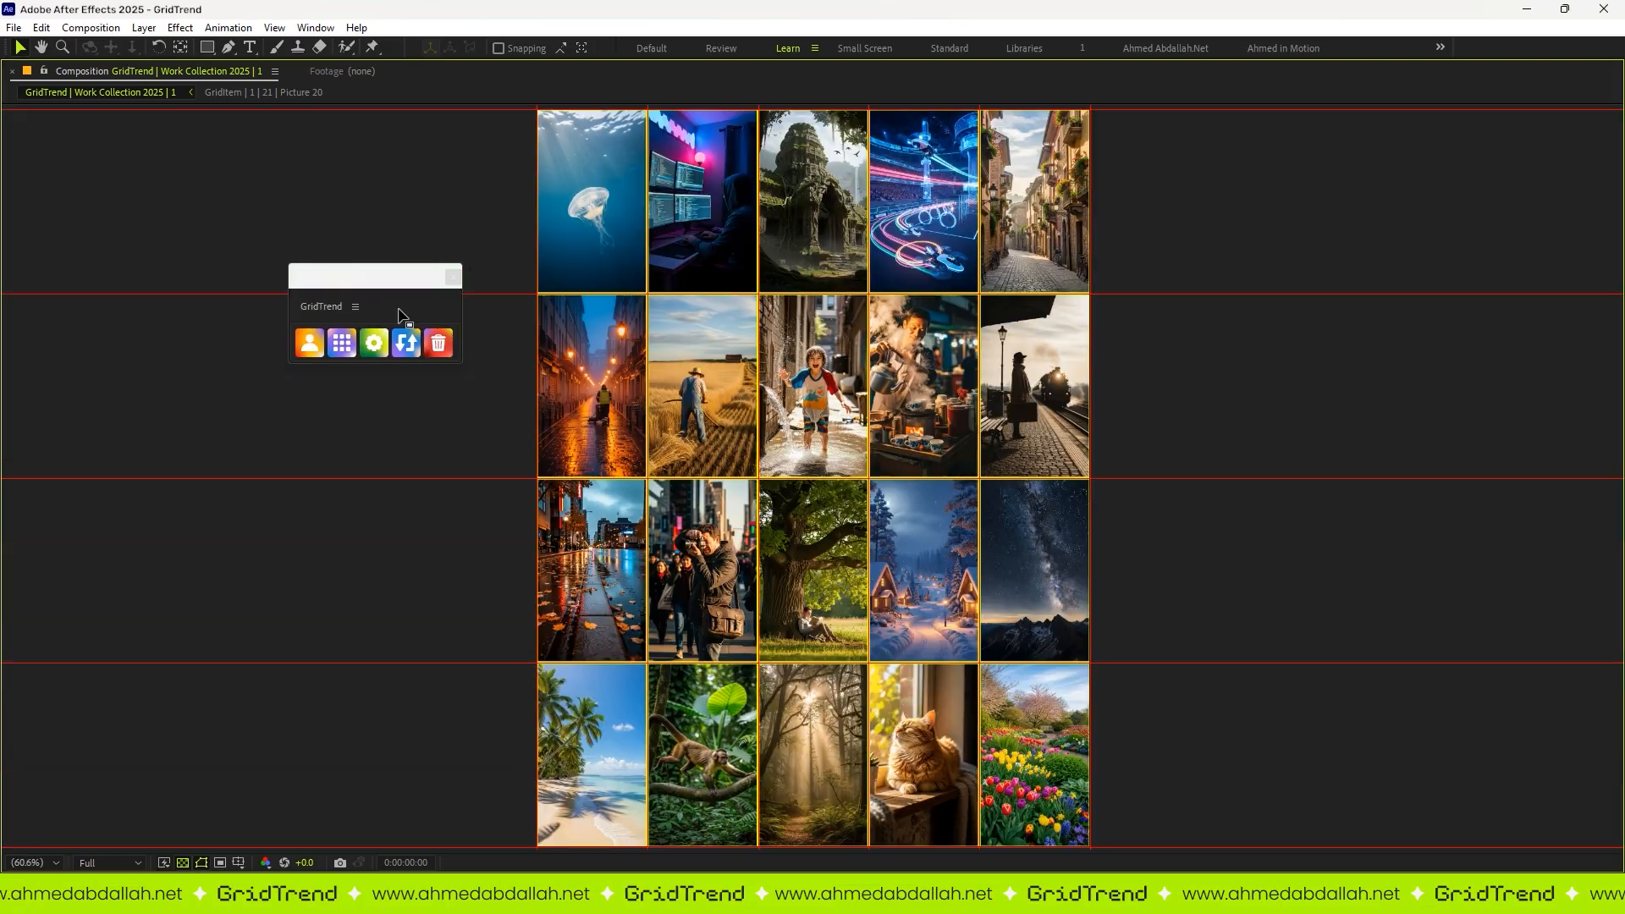
scroll(868, 486, down, 1)
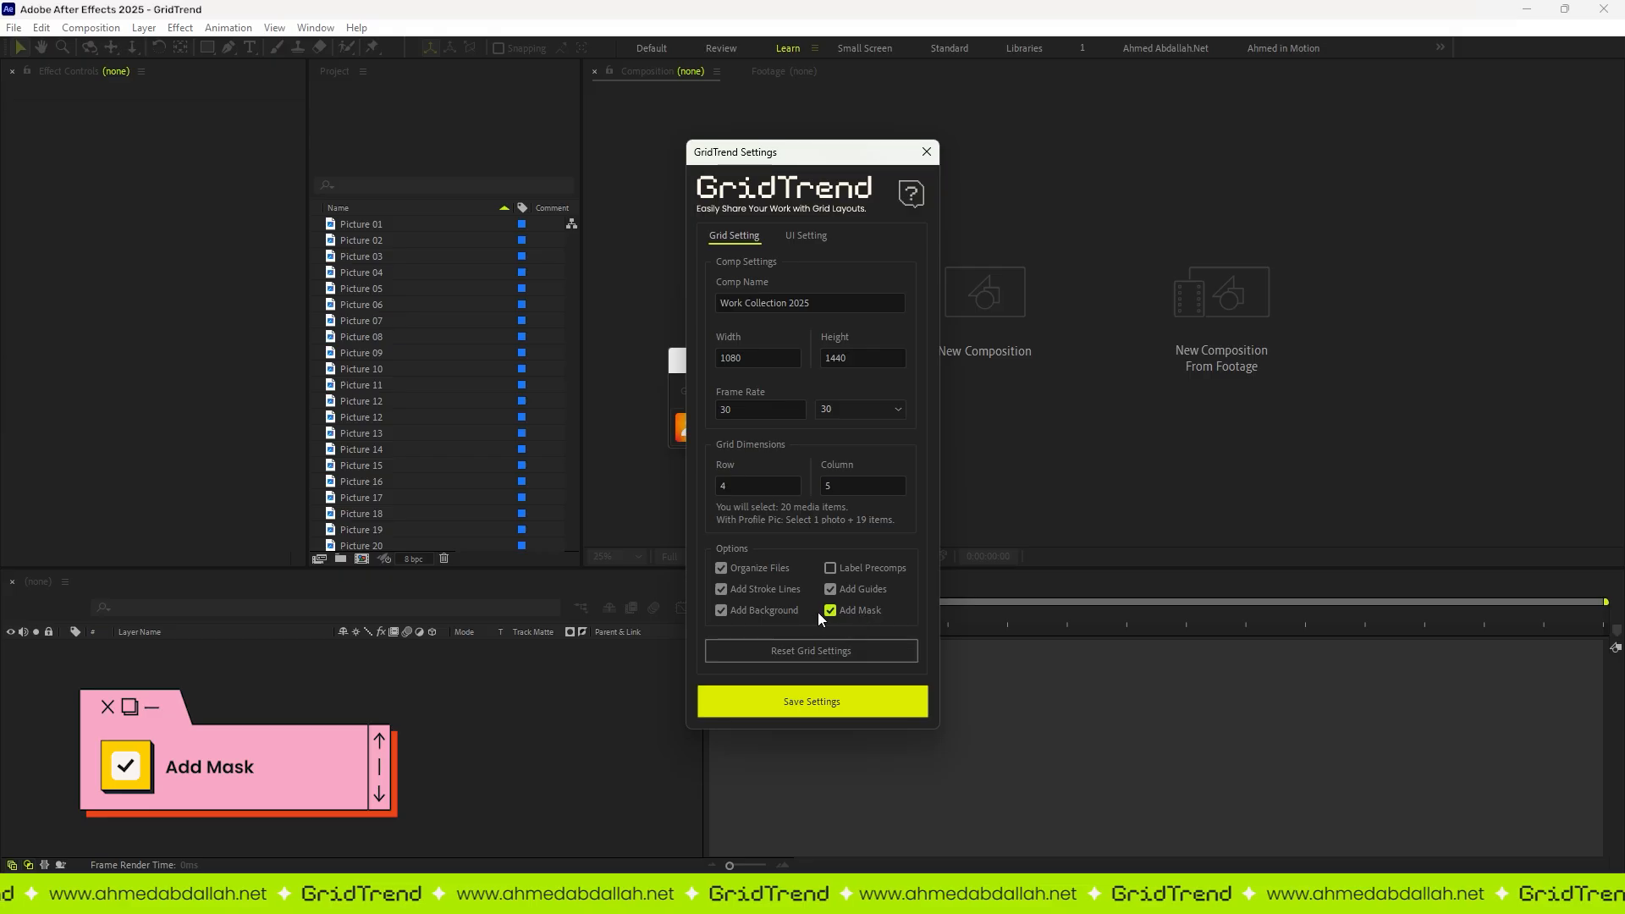
Step: Build the grid from Picture 01 to Picture 20 with the Add Mask option enabled
click(367, 225)
shift+click(378, 545)
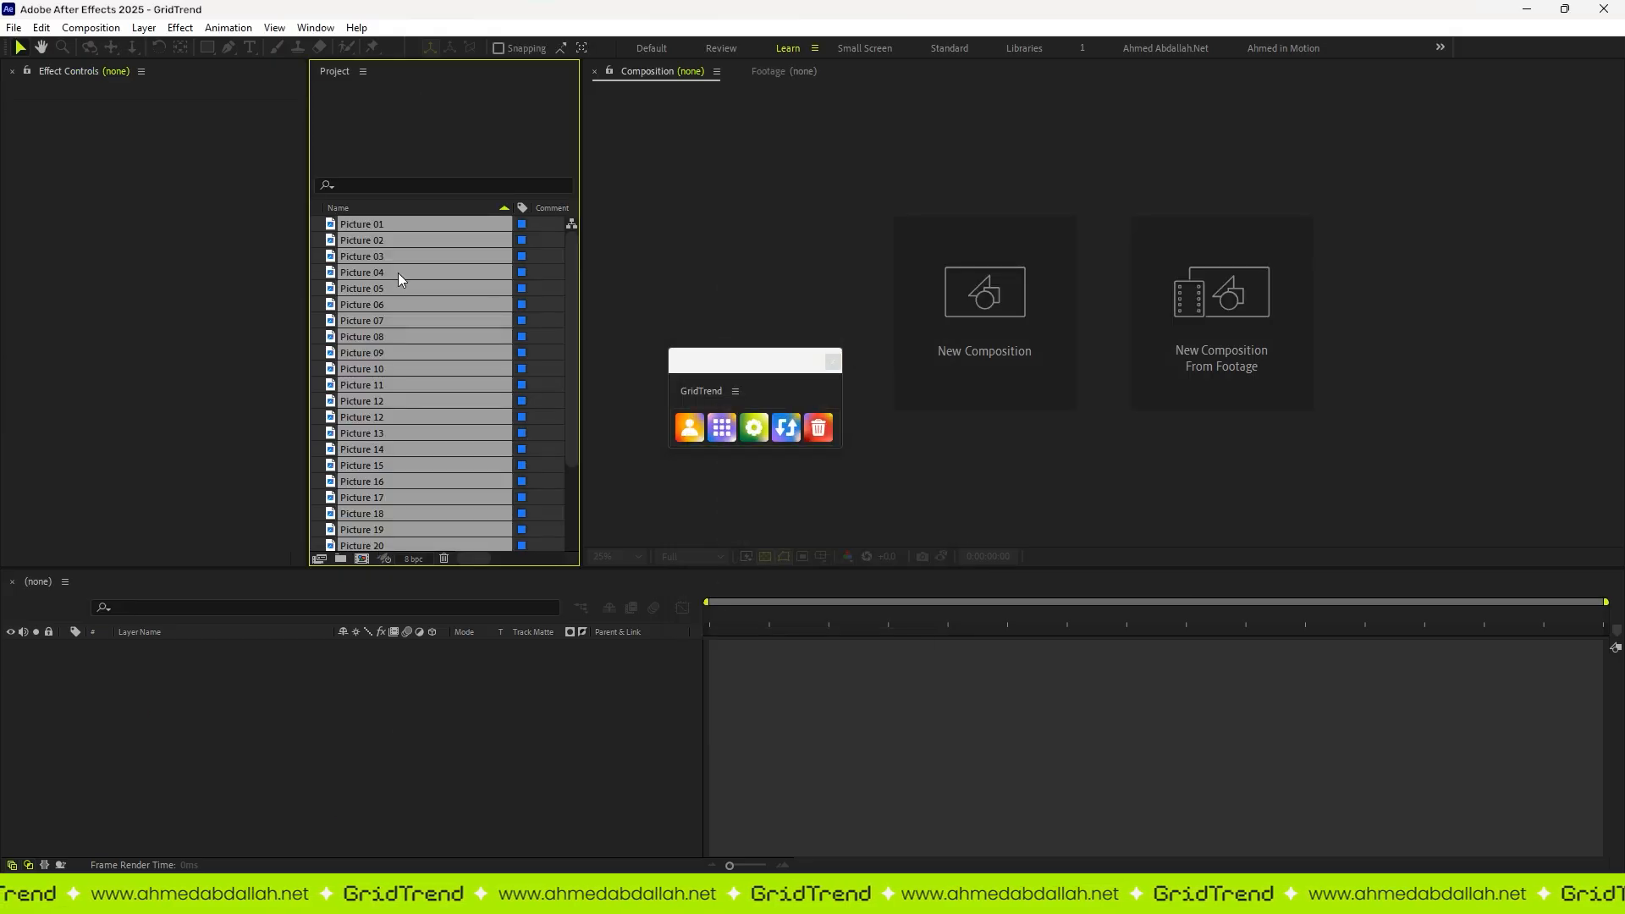
click(722, 427)
Step: Open the Picture 07 grid item composition and select Mask 1 on its picture layer
double_click(247, 760)
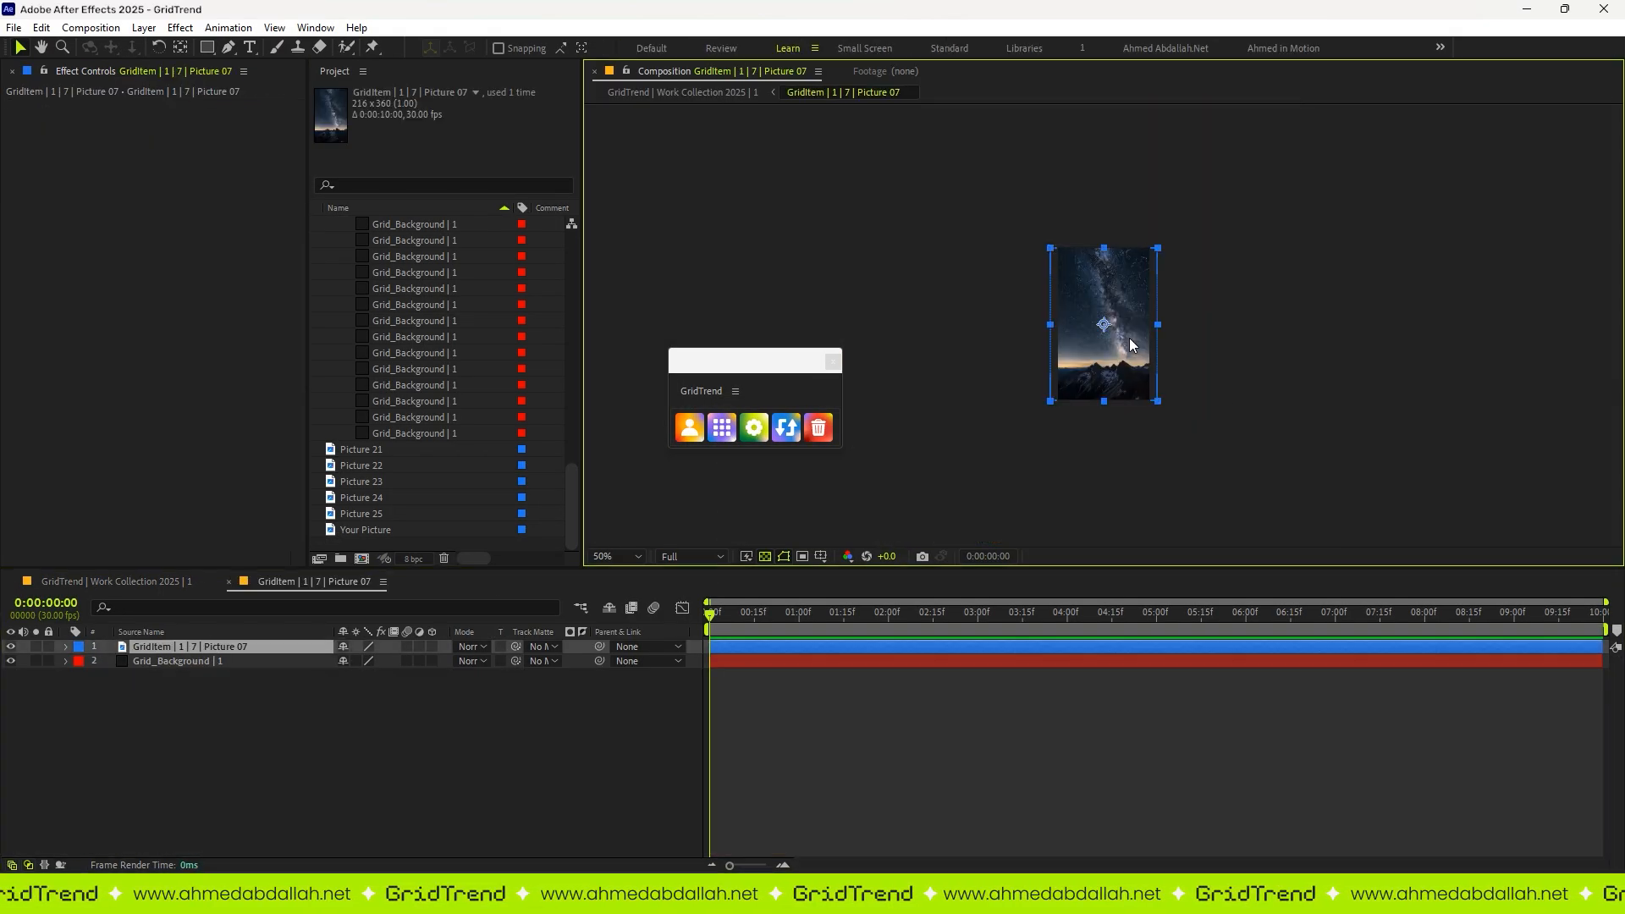
click(65, 647)
click(83, 664)
click(188, 673)
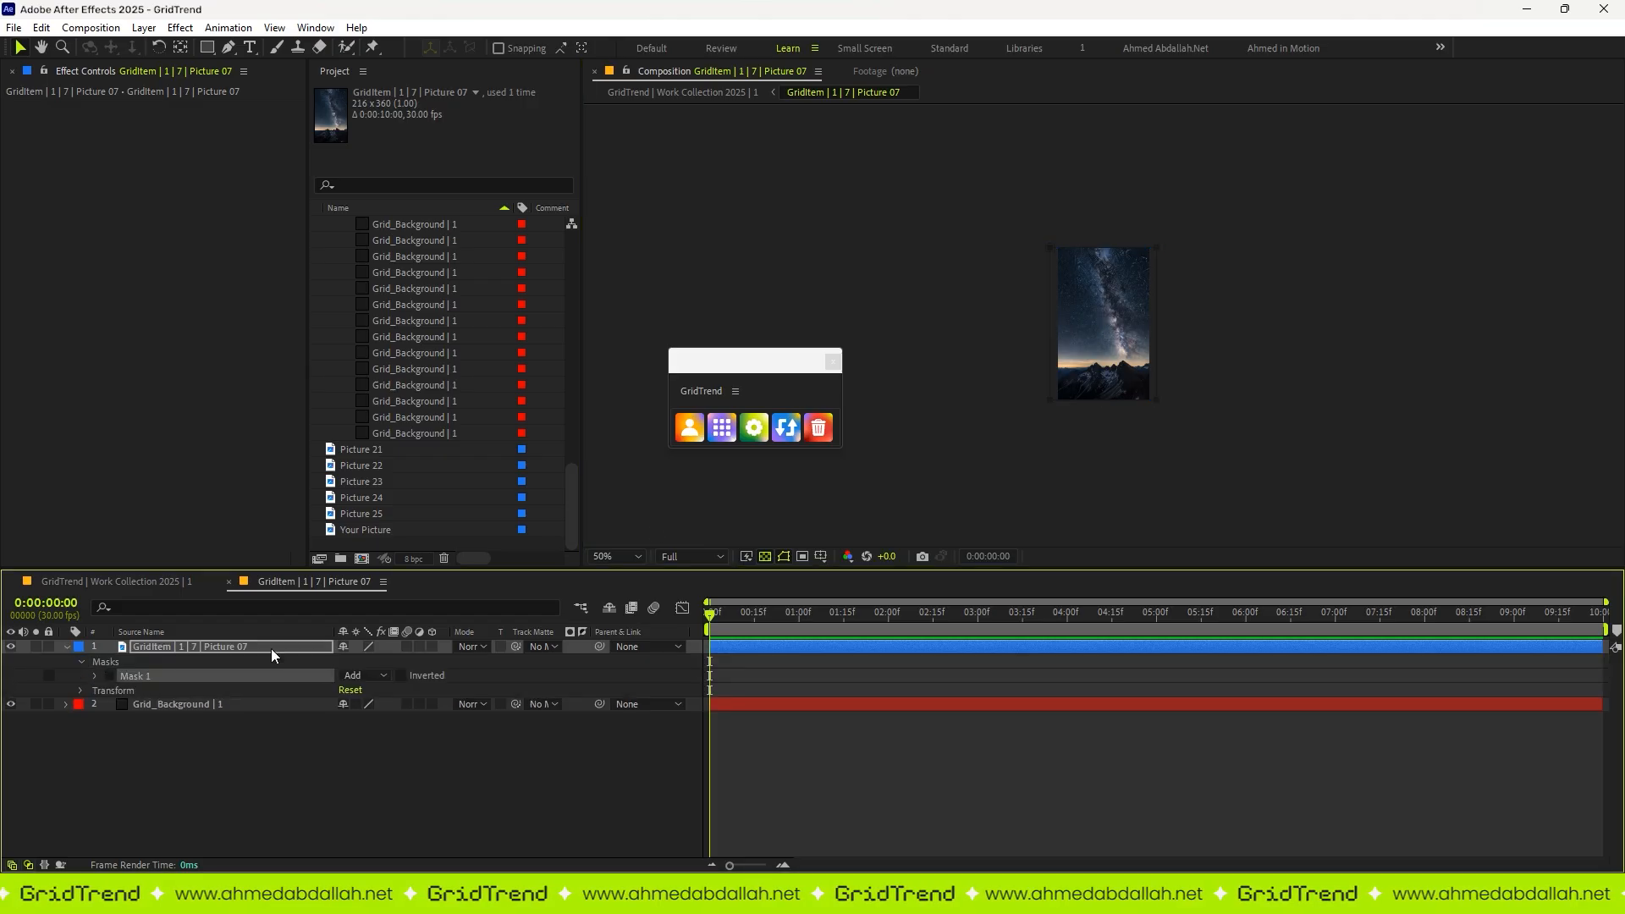
Step: Reshape Mask 1 into a smaller rectangle inside the Picture 07 image, and return to the Work Collection 2025 composition
scroll(1174, 241, up, 1)
drag(1204, 225, 1084, 303)
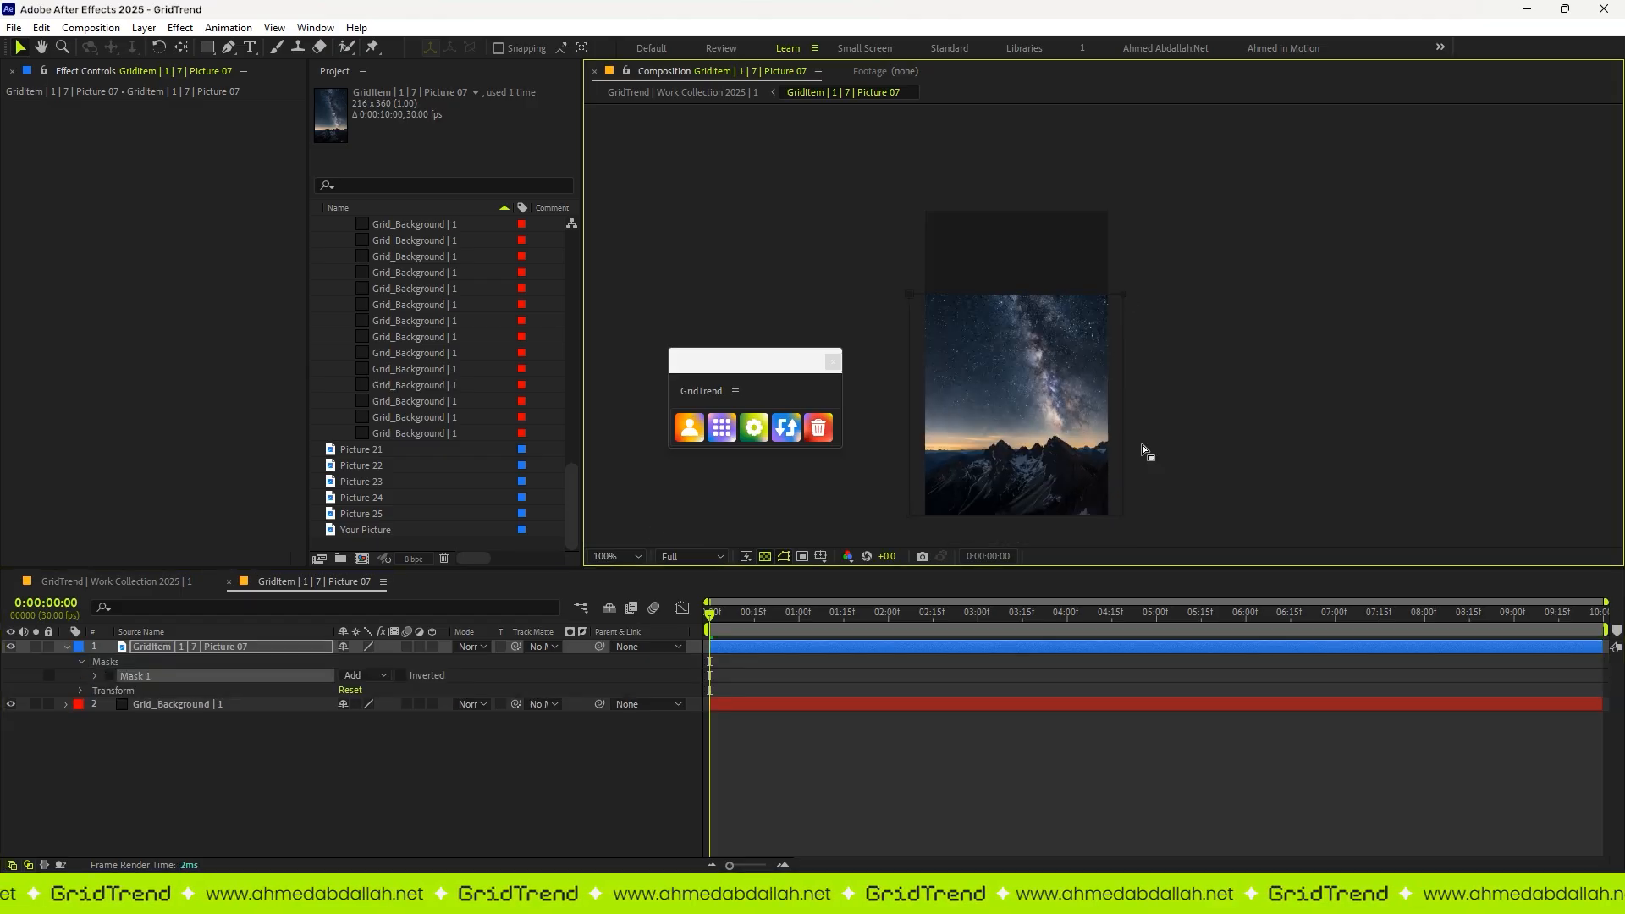
drag(1194, 452, 886, 549)
drag(1123, 476, 1124, 410)
drag(1162, 218, 1084, 410)
drag(876, 222, 968, 410)
click(1039, 384)
scroll(1039, 383, up, 1)
click(1273, 480)
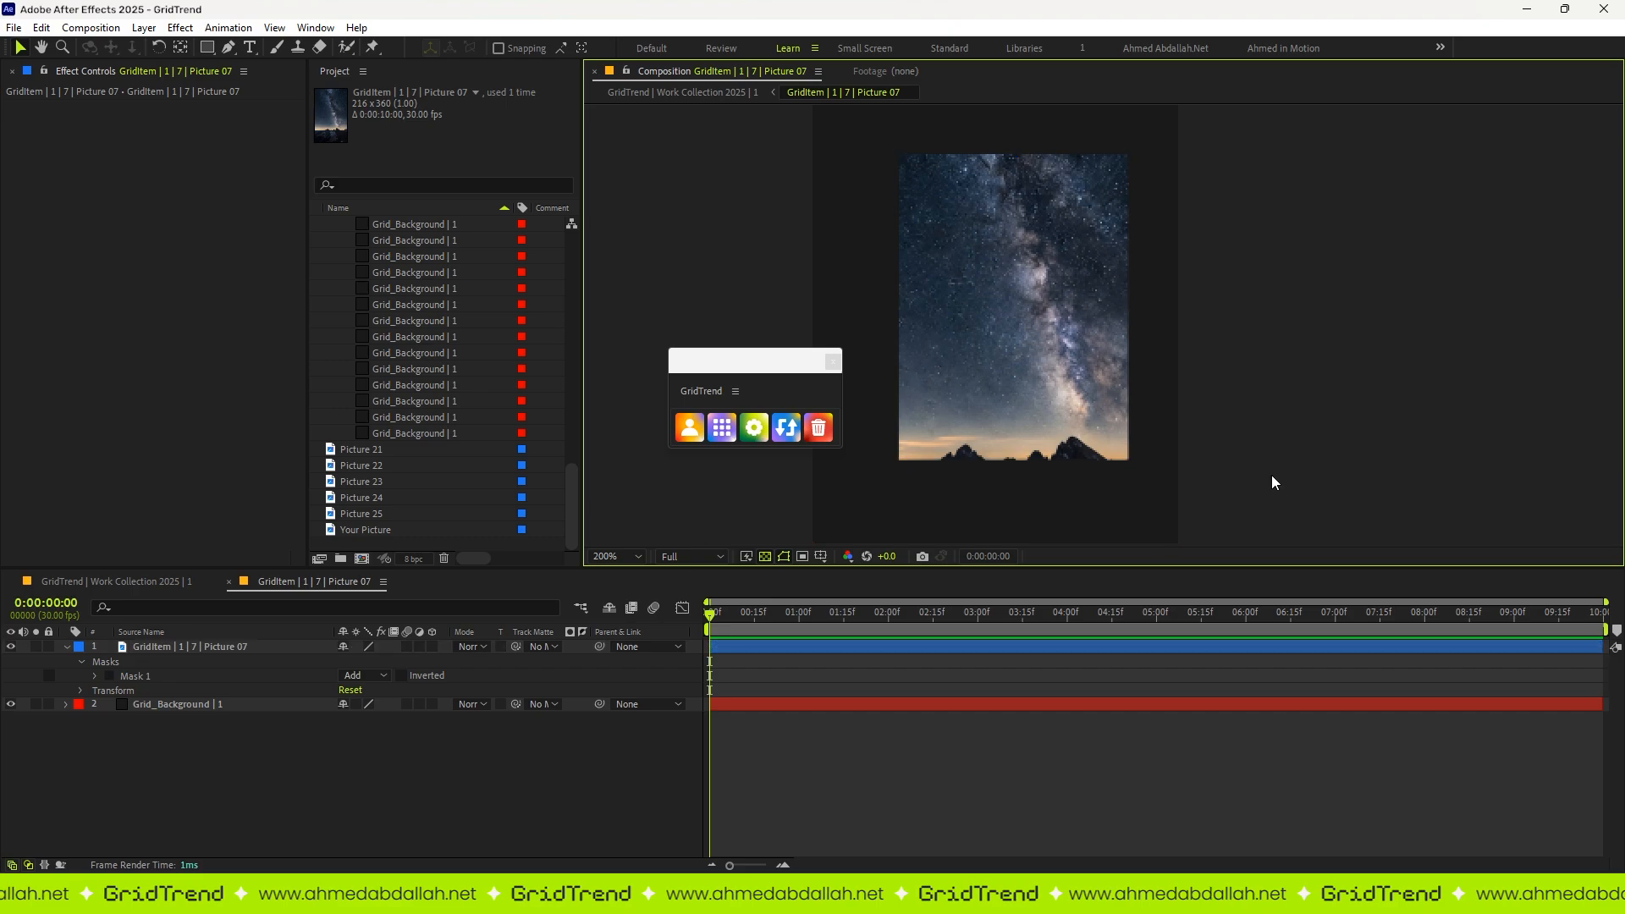
scroll(1039, 383, down, 1)
click(1039, 384)
click(117, 581)
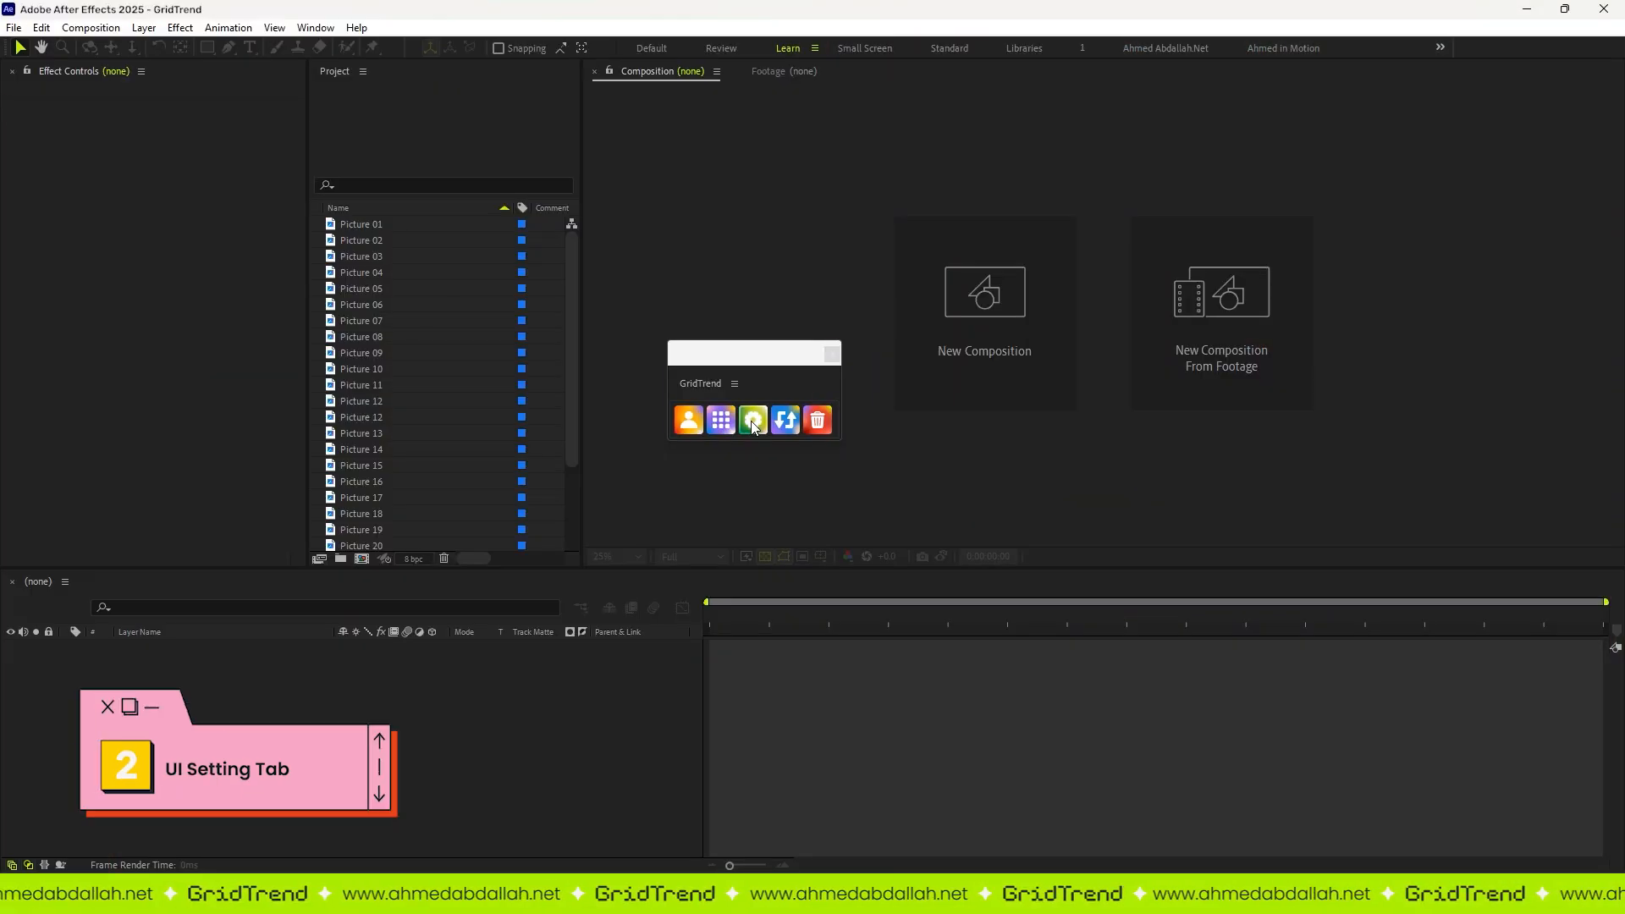
Step: Set the stroke color in the GridTrend UI settings, trying turquoise before settling on golden yellow
click(753, 421)
click(807, 238)
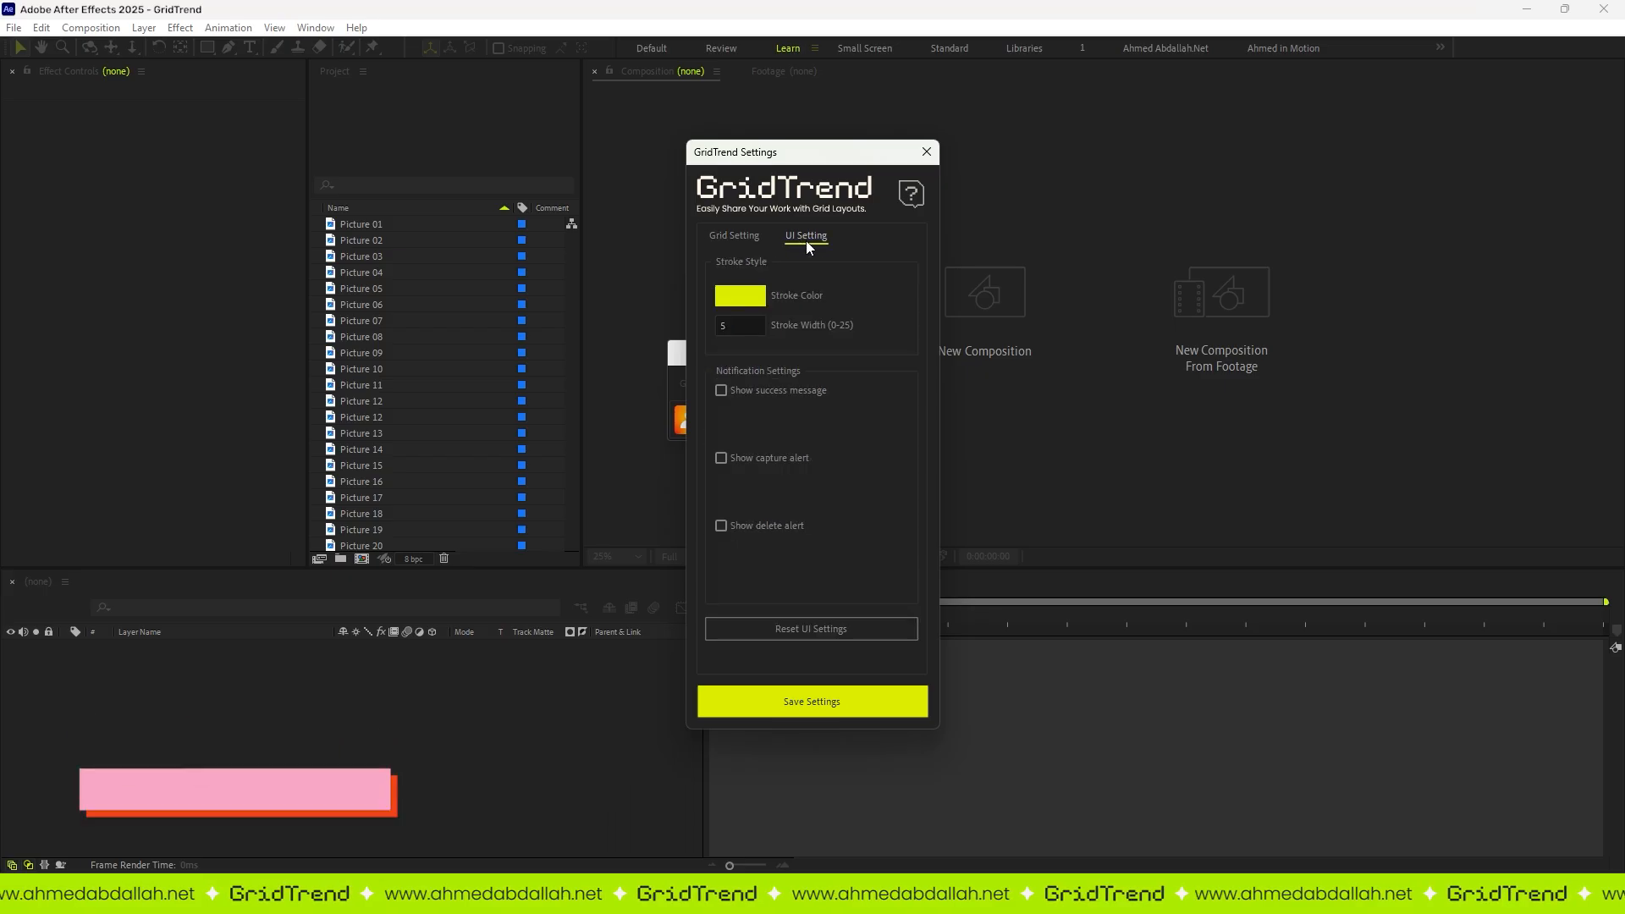
click(733, 300)
drag(554, 440, 716, 401)
click(636, 424)
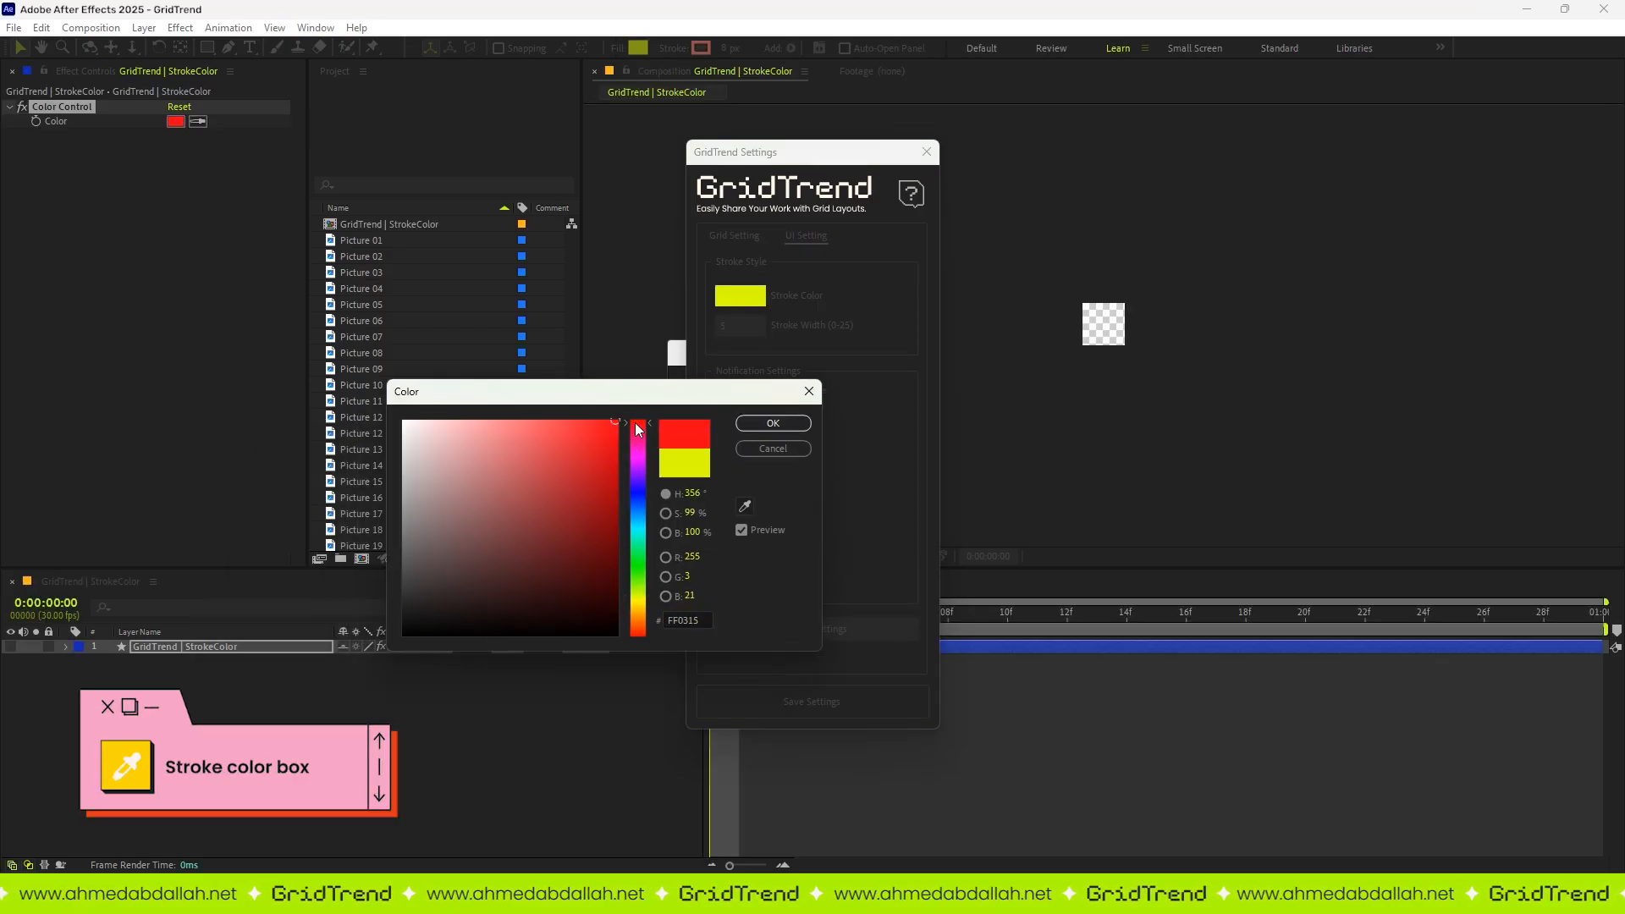
click(638, 538)
click(746, 426)
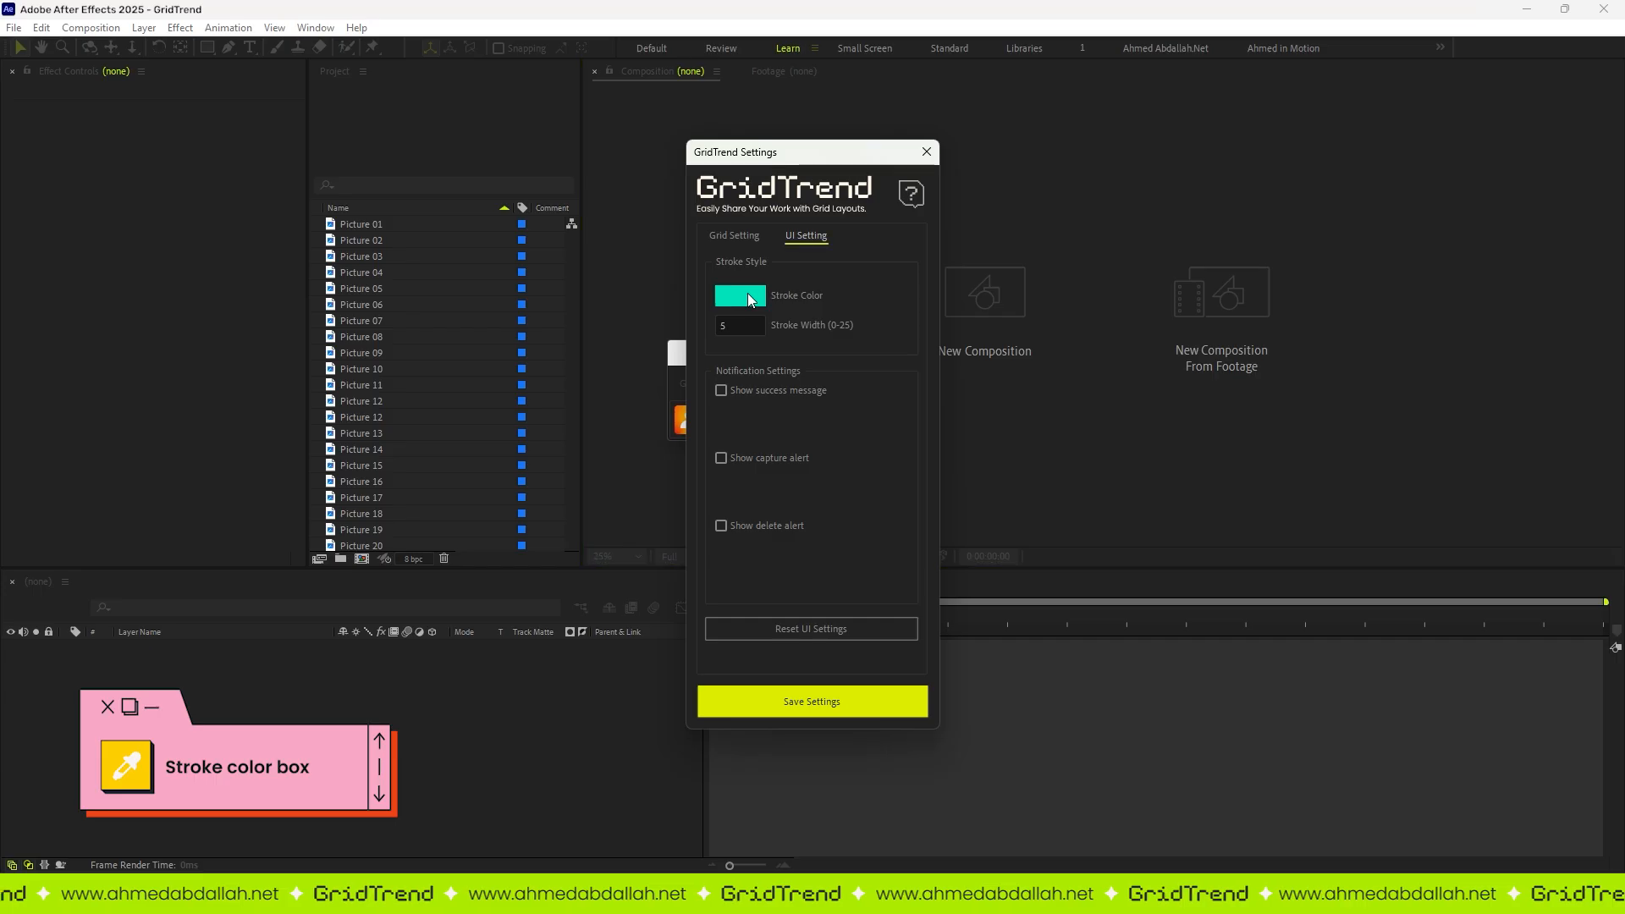
click(749, 293)
click(638, 606)
click(773, 423)
Step: Set the stroke width to 2 and save the GridTrend settings
click(719, 327)
text(10)
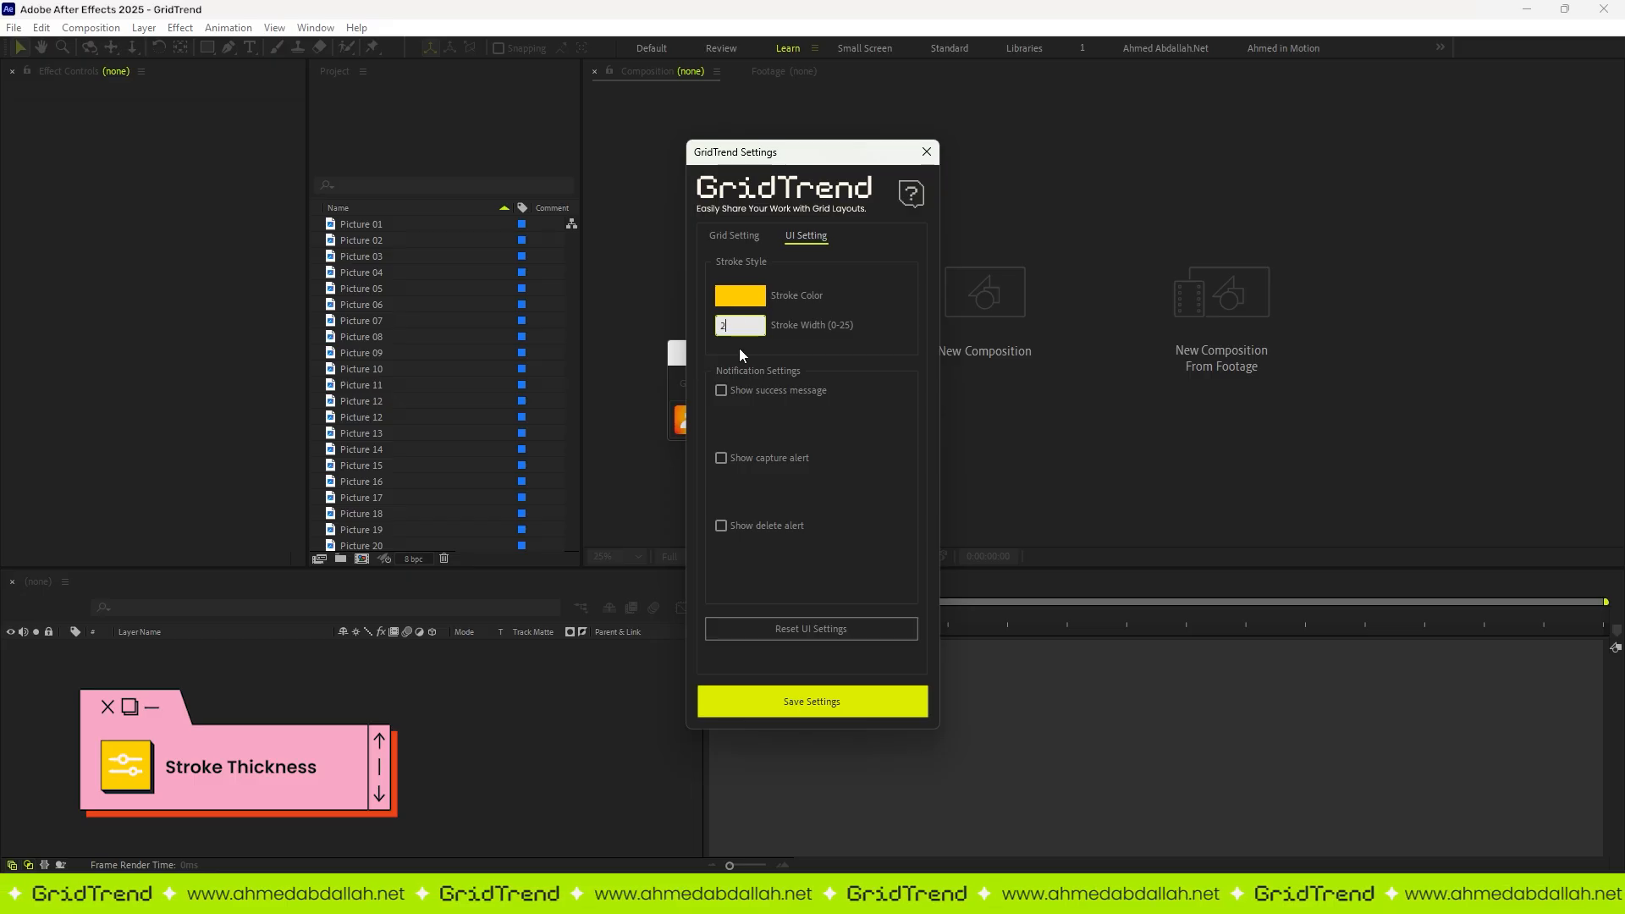
click(797, 700)
Step: Build the grid from the project pictures starting at Picture 01 with the new stroke style
click(403, 225)
scroll(403, 339, down, 3)
shift+click(398, 449)
click(721, 420)
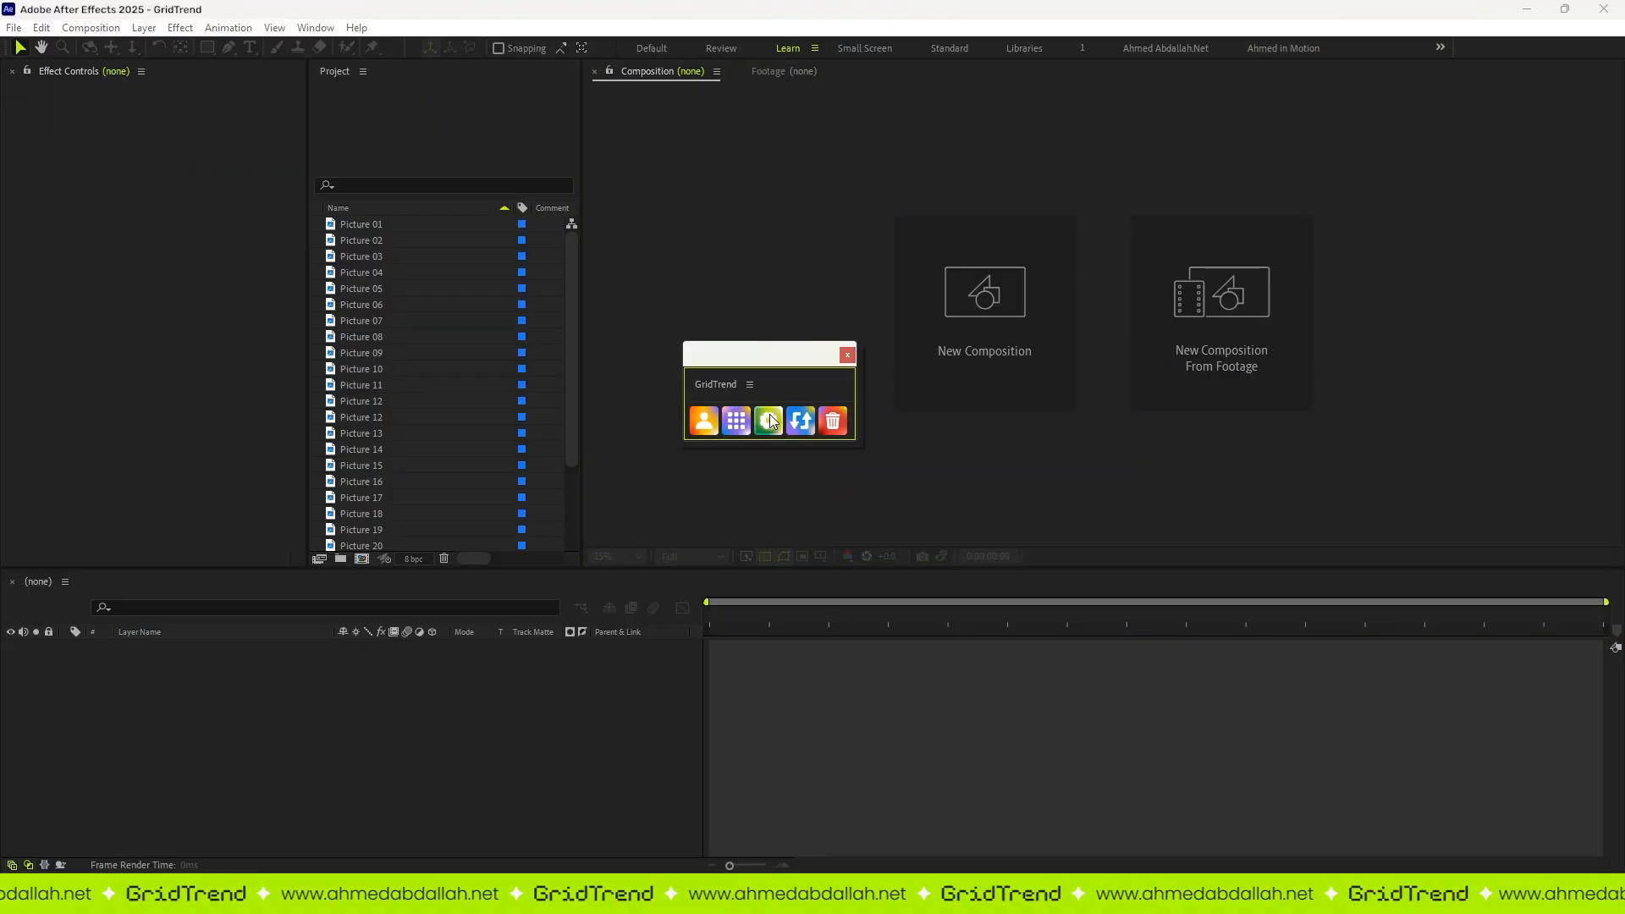
Step: Enable Show success message in the GridTrend UI settings and save them
click(769, 421)
click(806, 235)
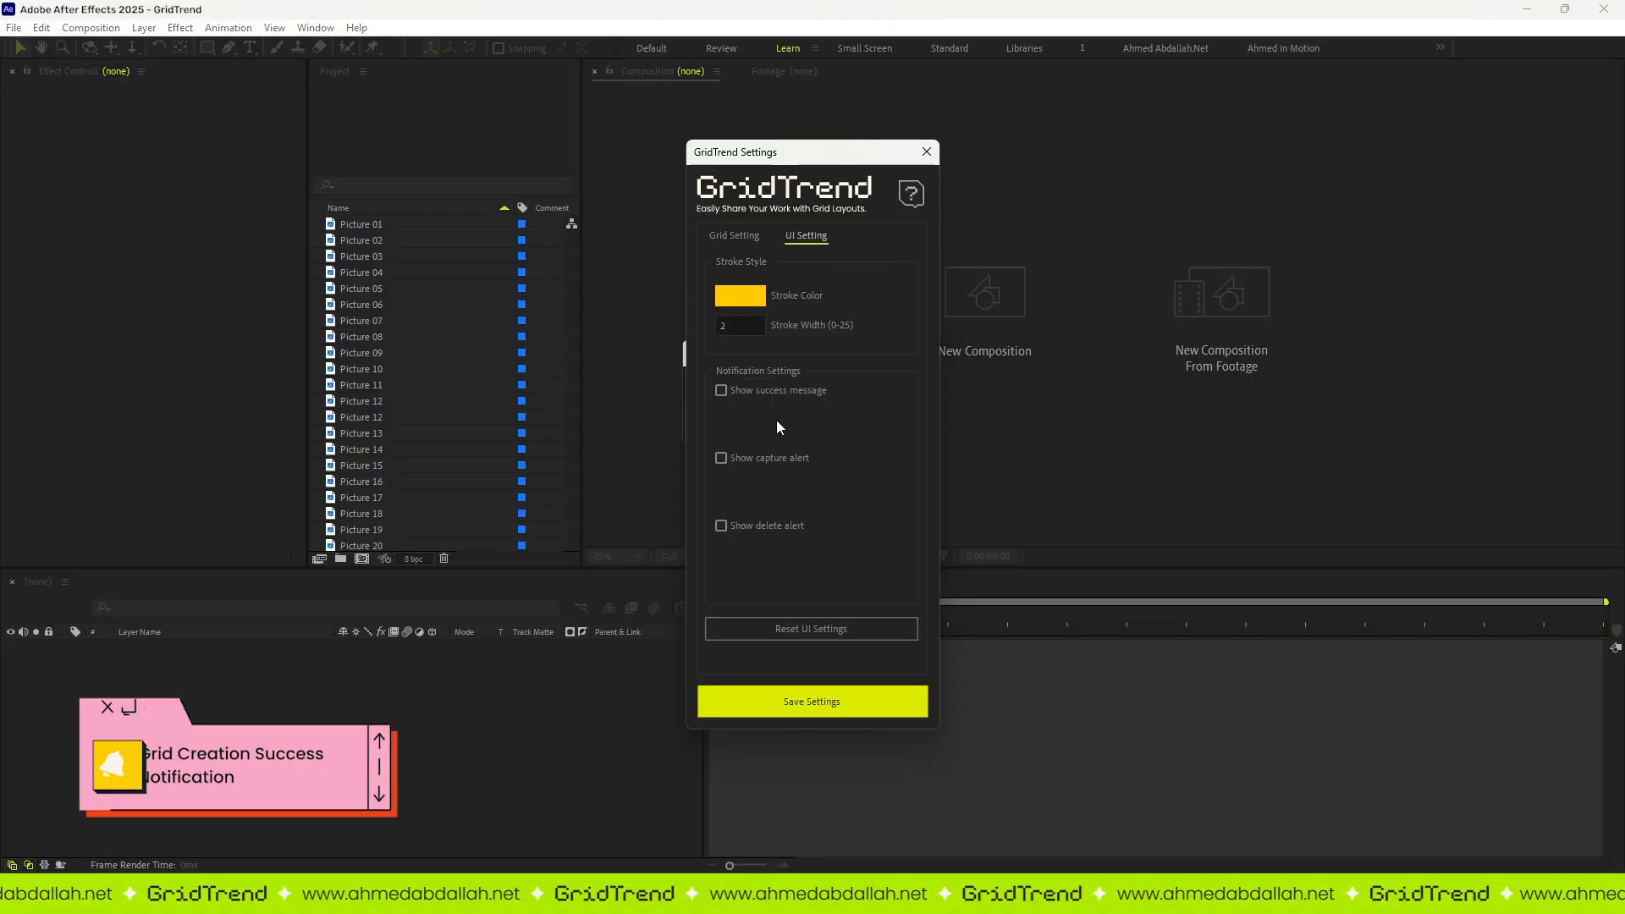
click(745, 391)
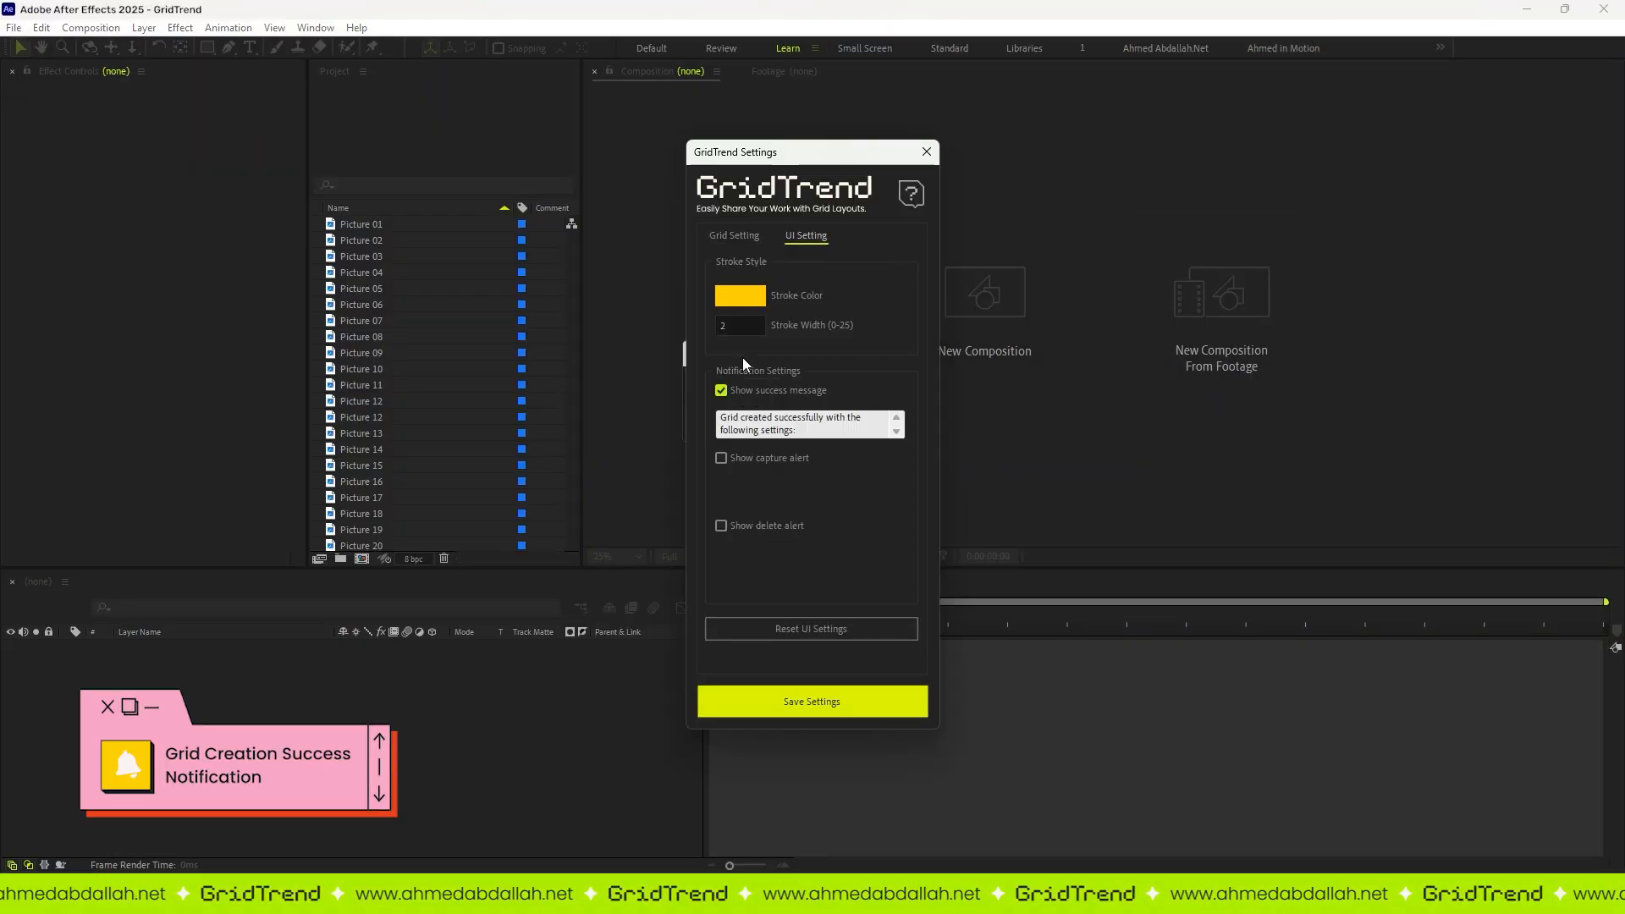
click(816, 706)
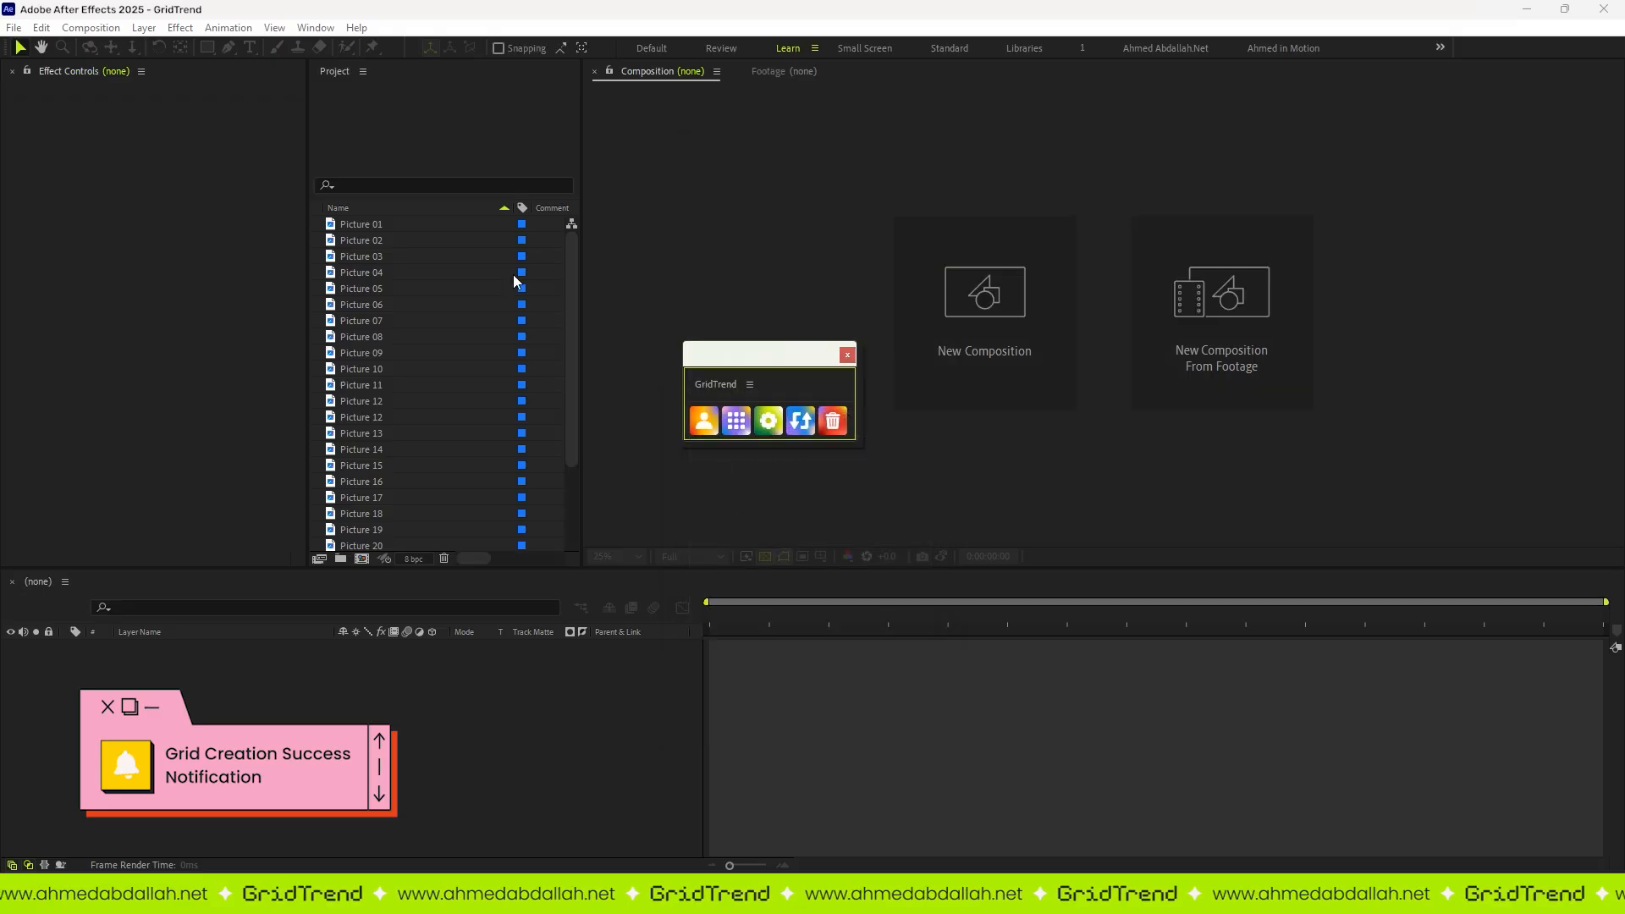
Step: Build the grid from Picture 01 to Picture 20 to trigger the success message
click(372, 224)
shift+click(381, 544)
click(738, 425)
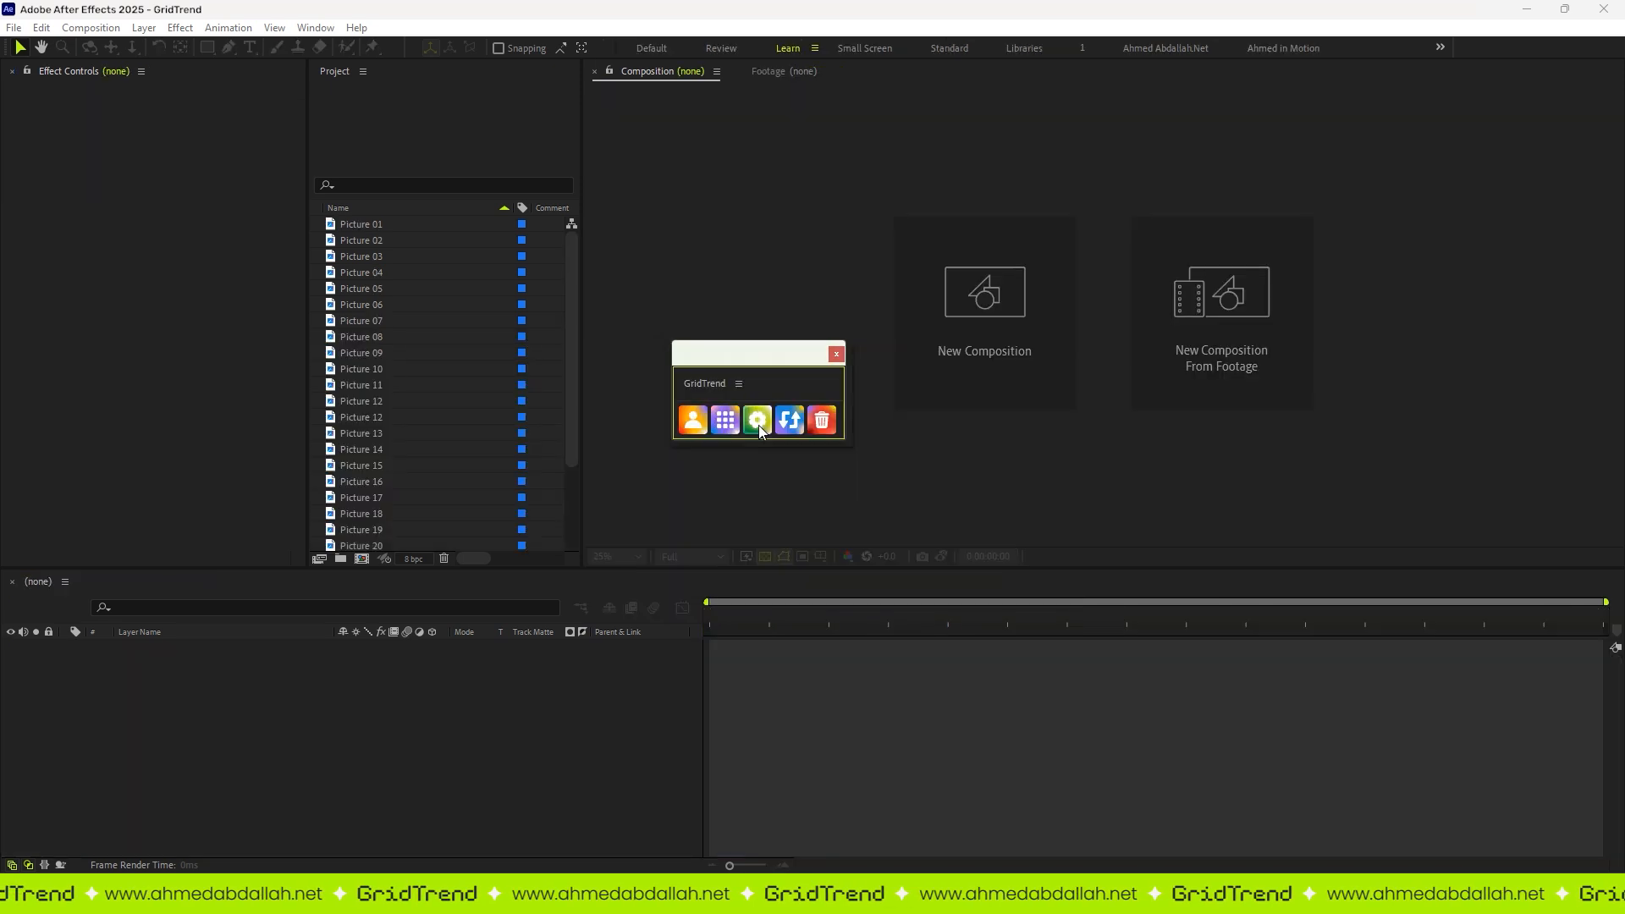
Step: Change the success message text to "Congratulation:" in the UI settings and save them
click(759, 425)
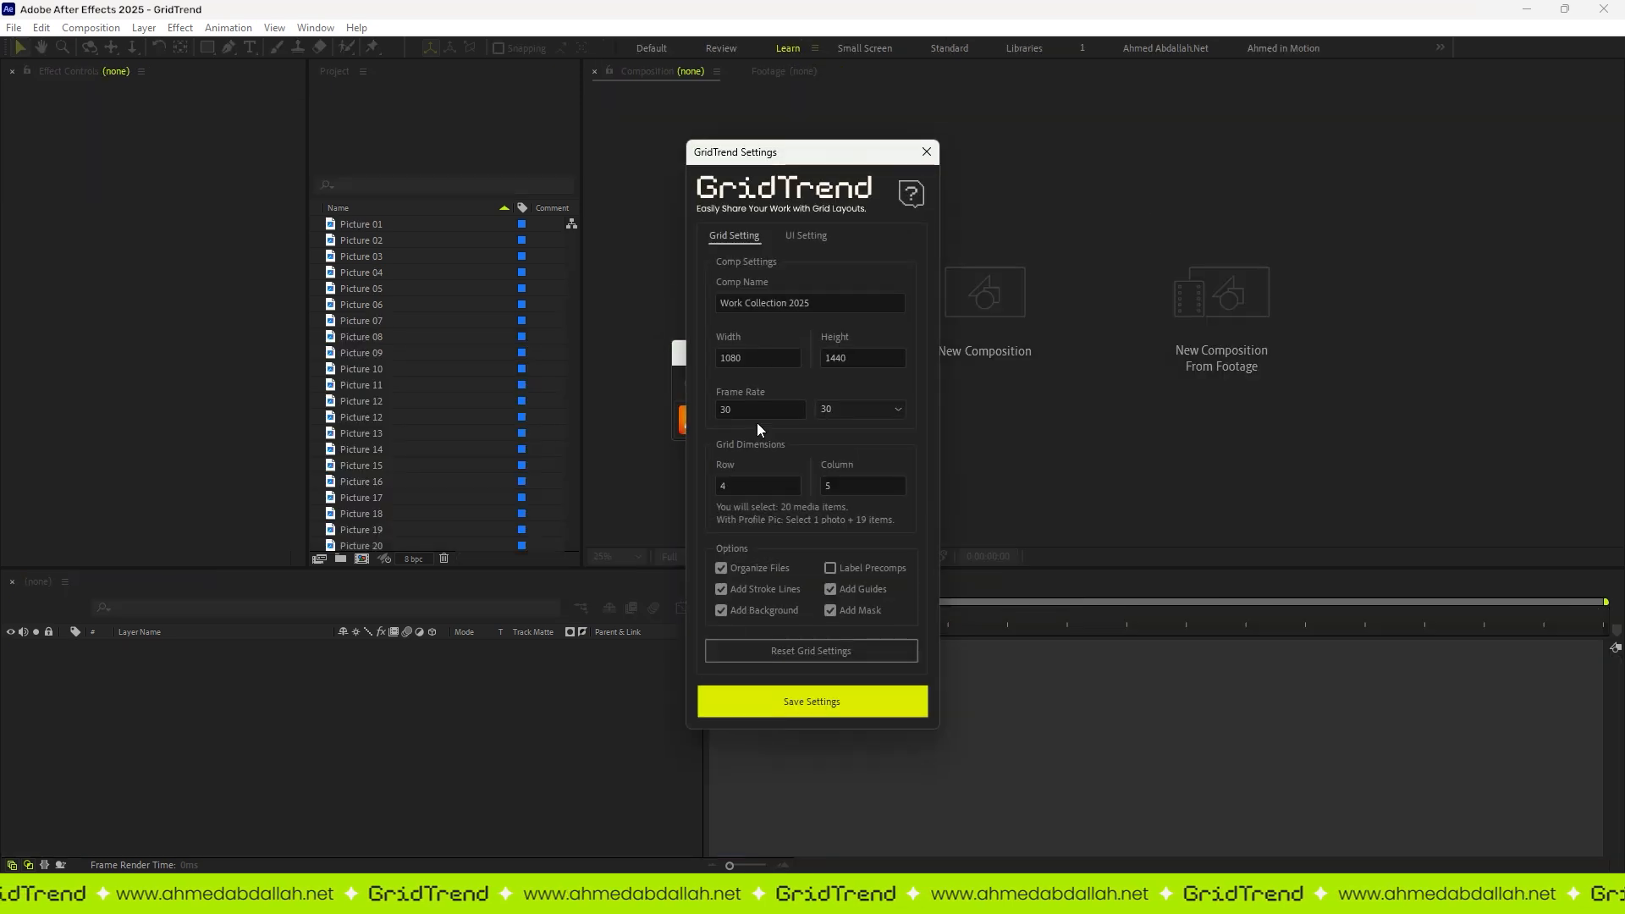
click(807, 238)
text(:)
click(794, 691)
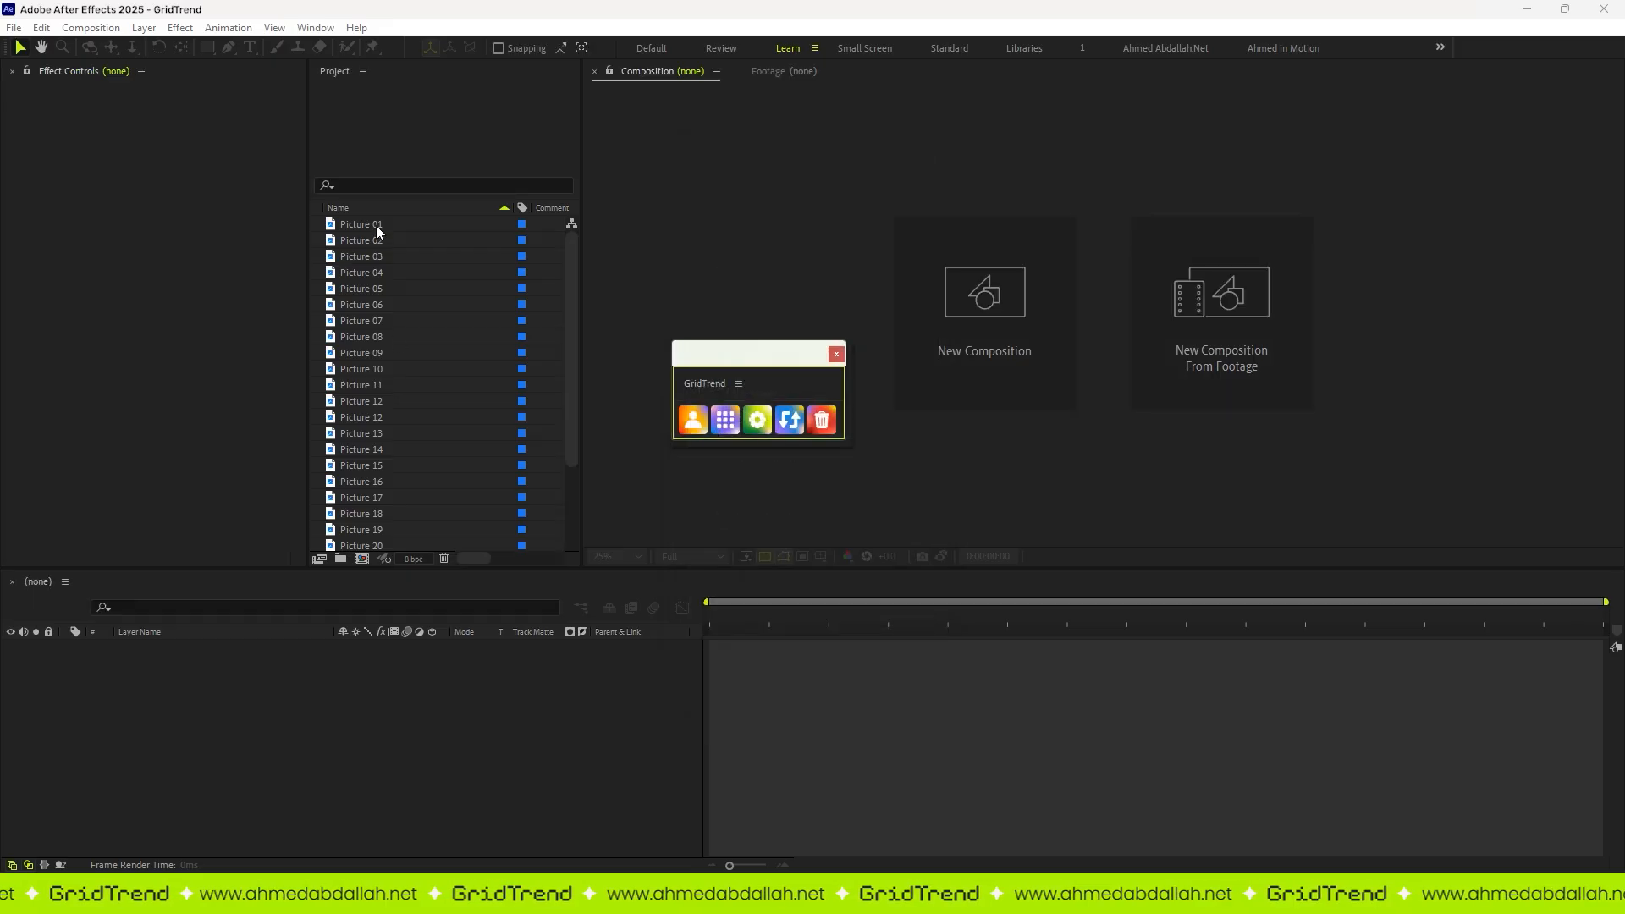
Step: Build the grid from Picture 01 to Picture 20 with the custom success message, and delete that grid
click(376, 225)
shift+click(381, 538)
click(726, 420)
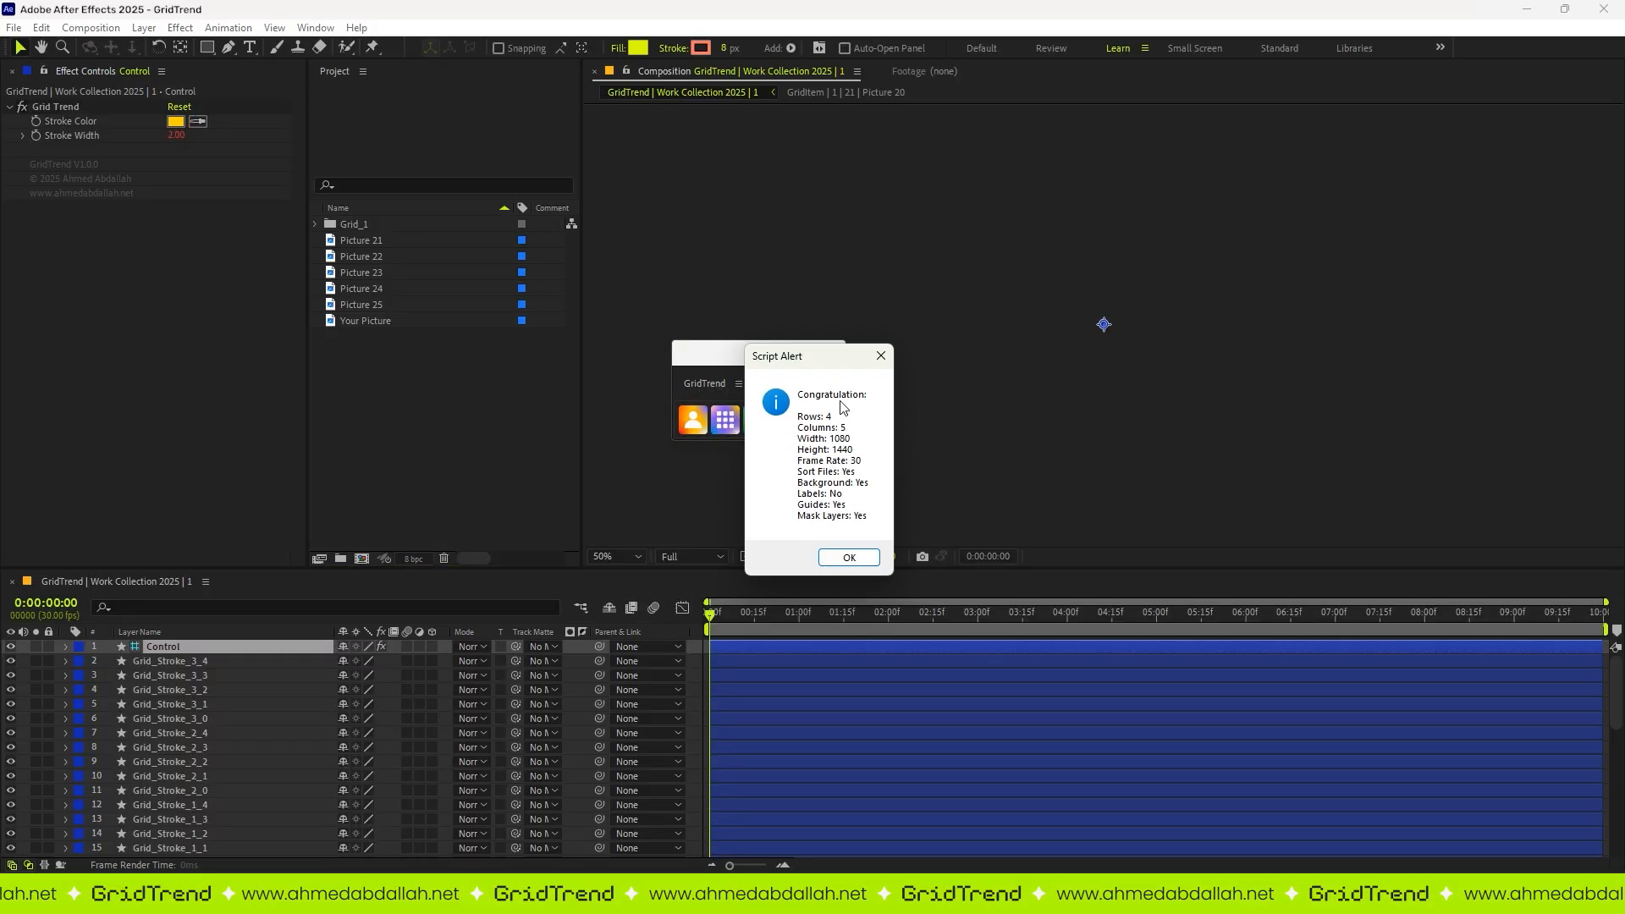
click(849, 557)
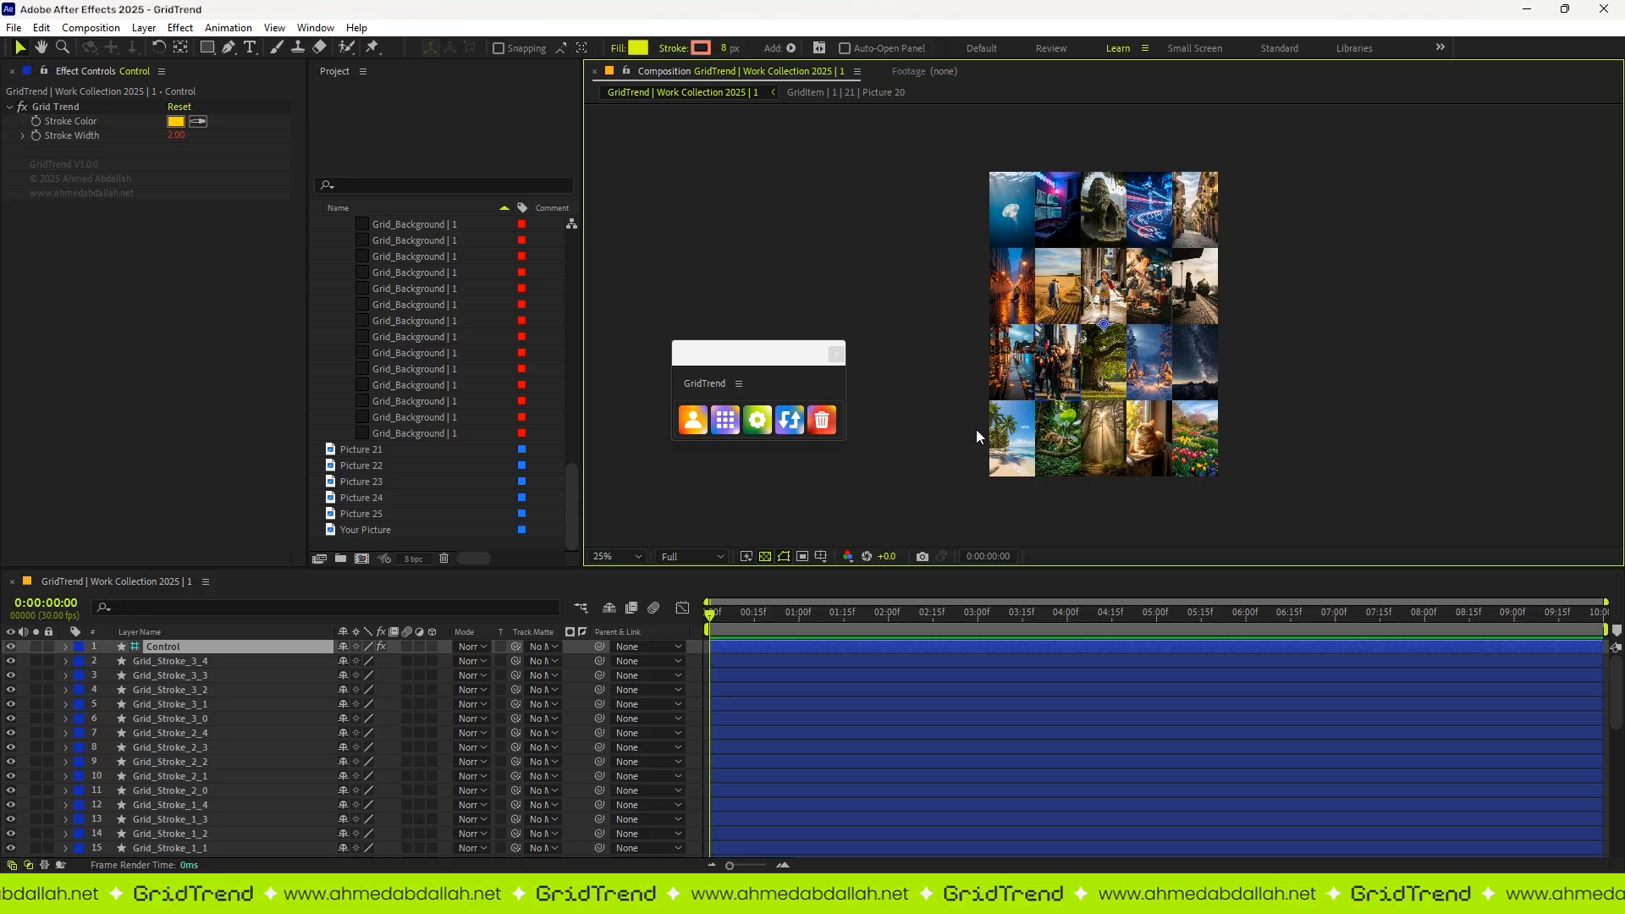
click(822, 420)
Step: Enable and save Show capture alert in the UI settings, and capture Your Picture as the profile picture
click(758, 420)
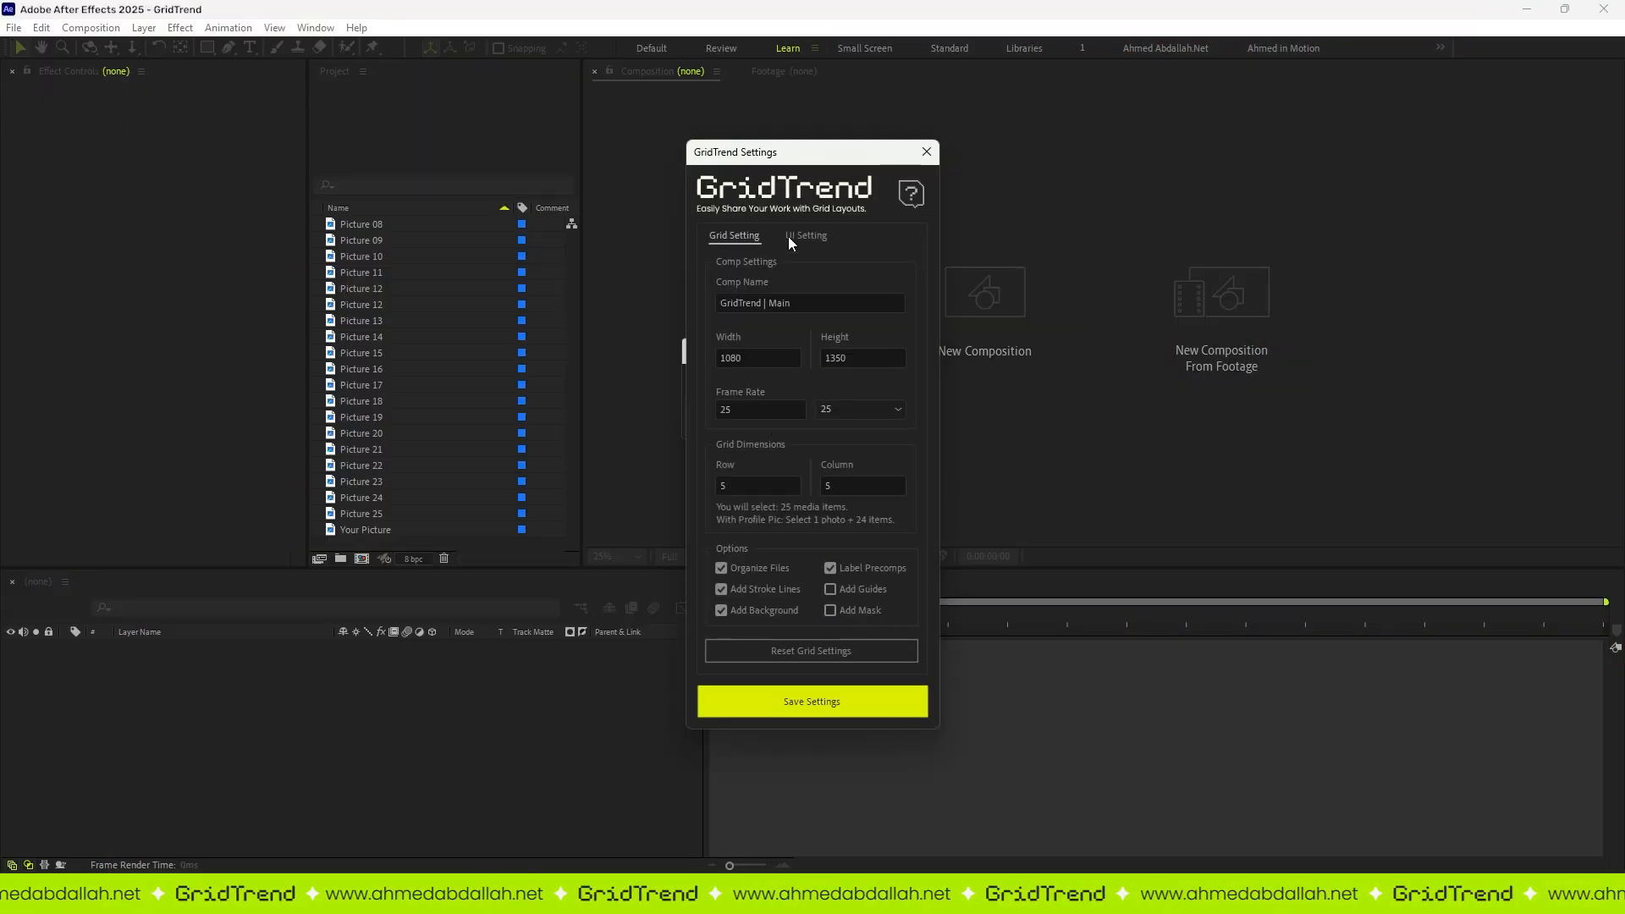
click(806, 236)
click(721, 458)
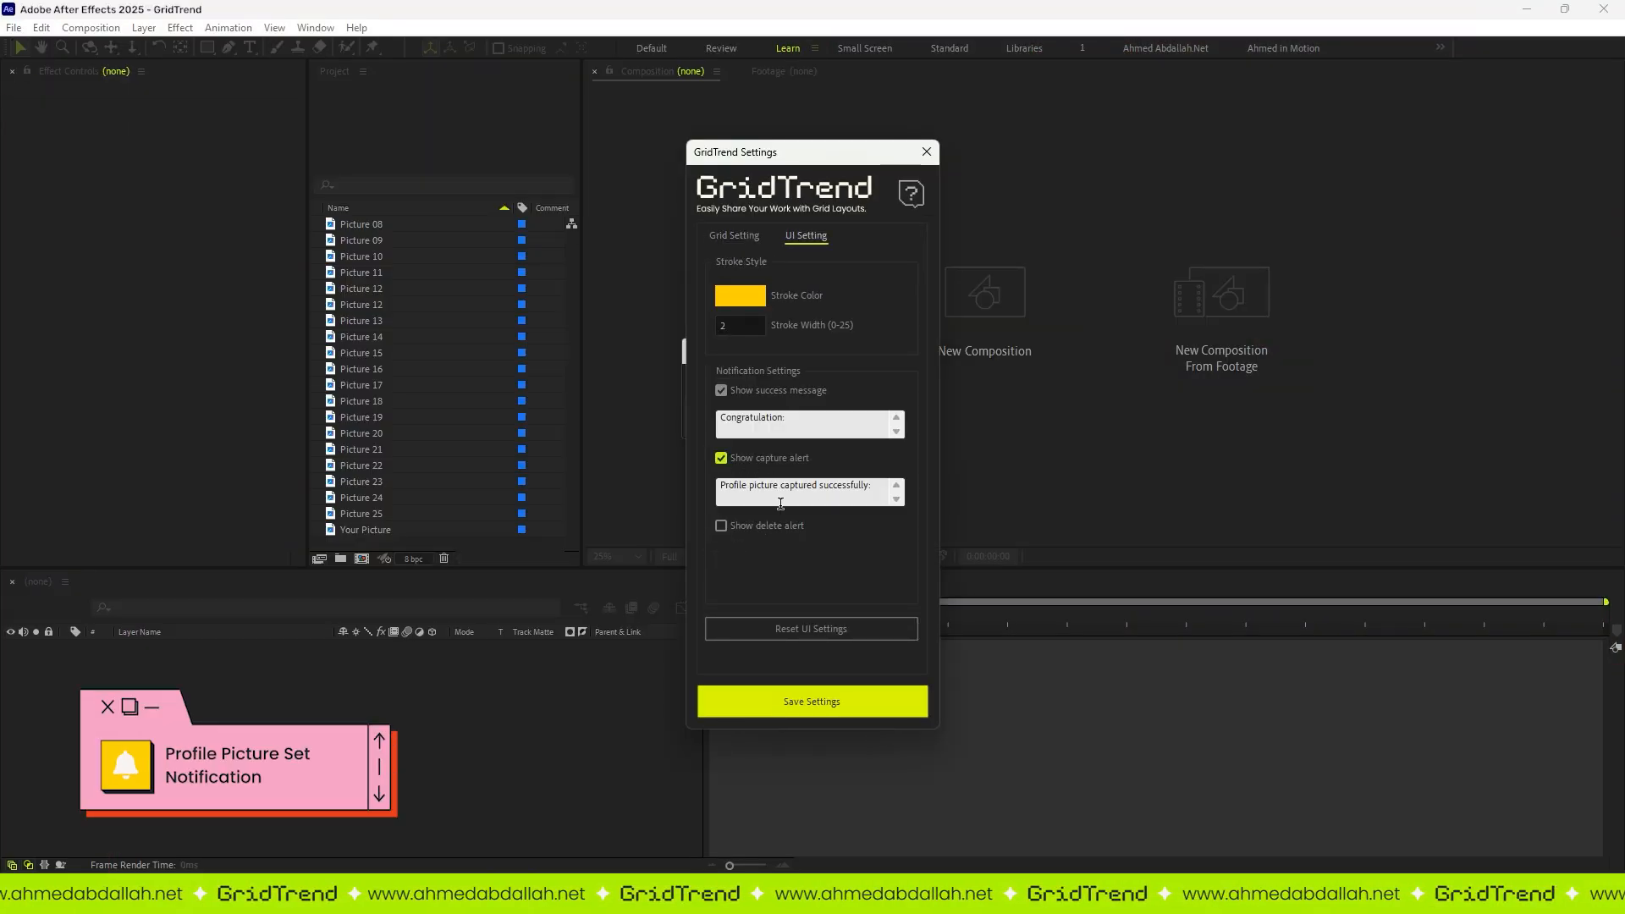
click(815, 699)
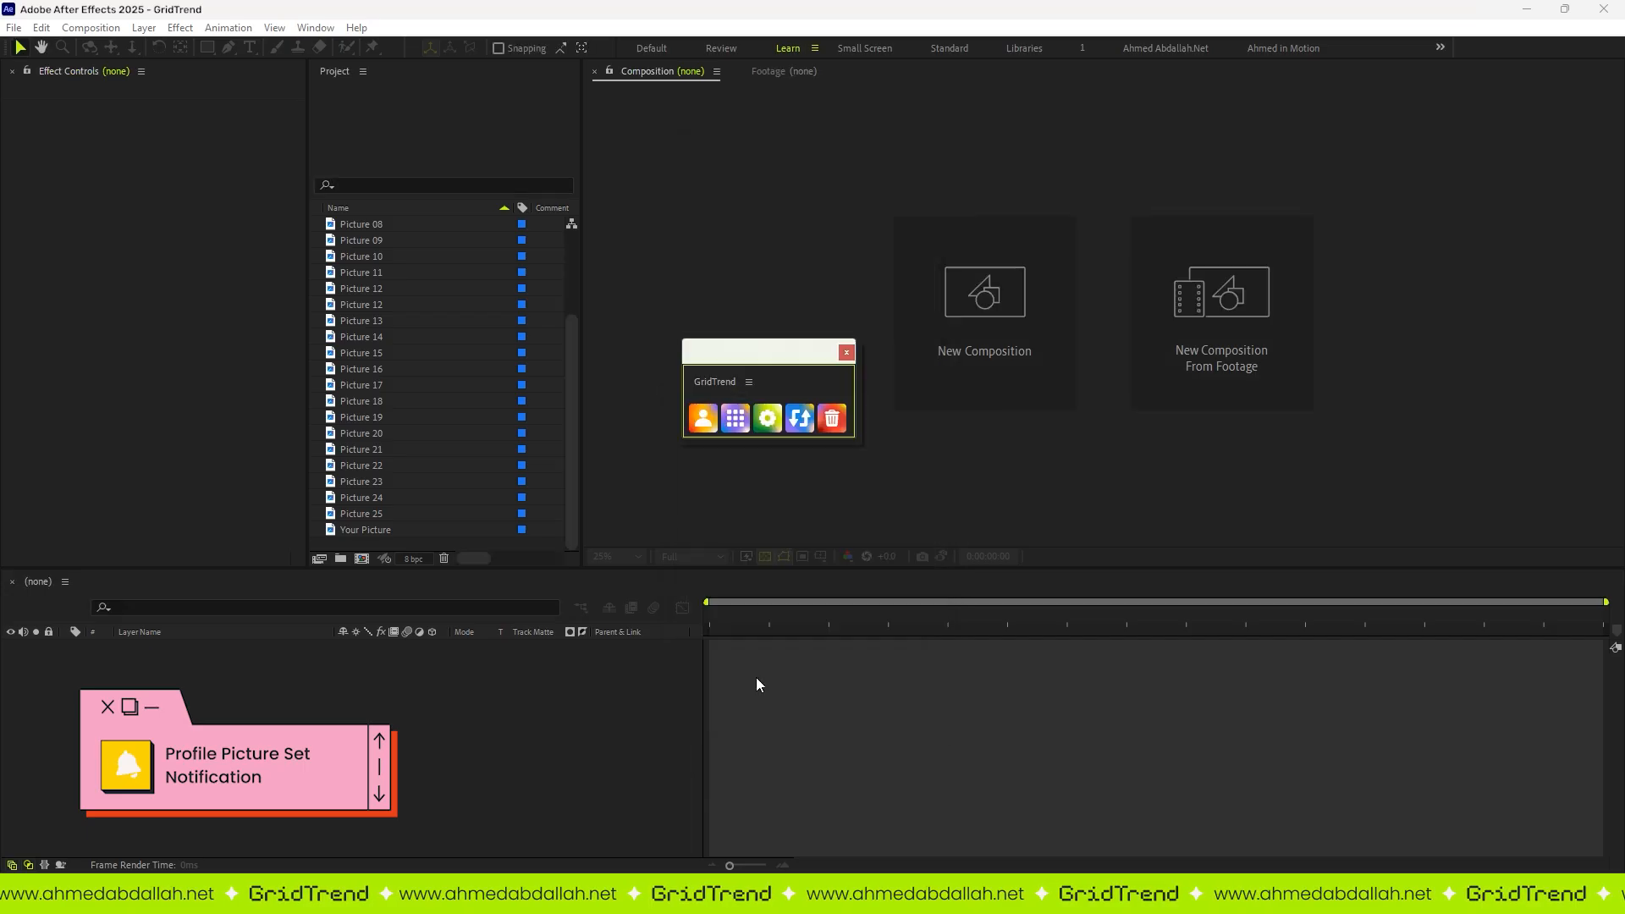
click(385, 530)
click(705, 420)
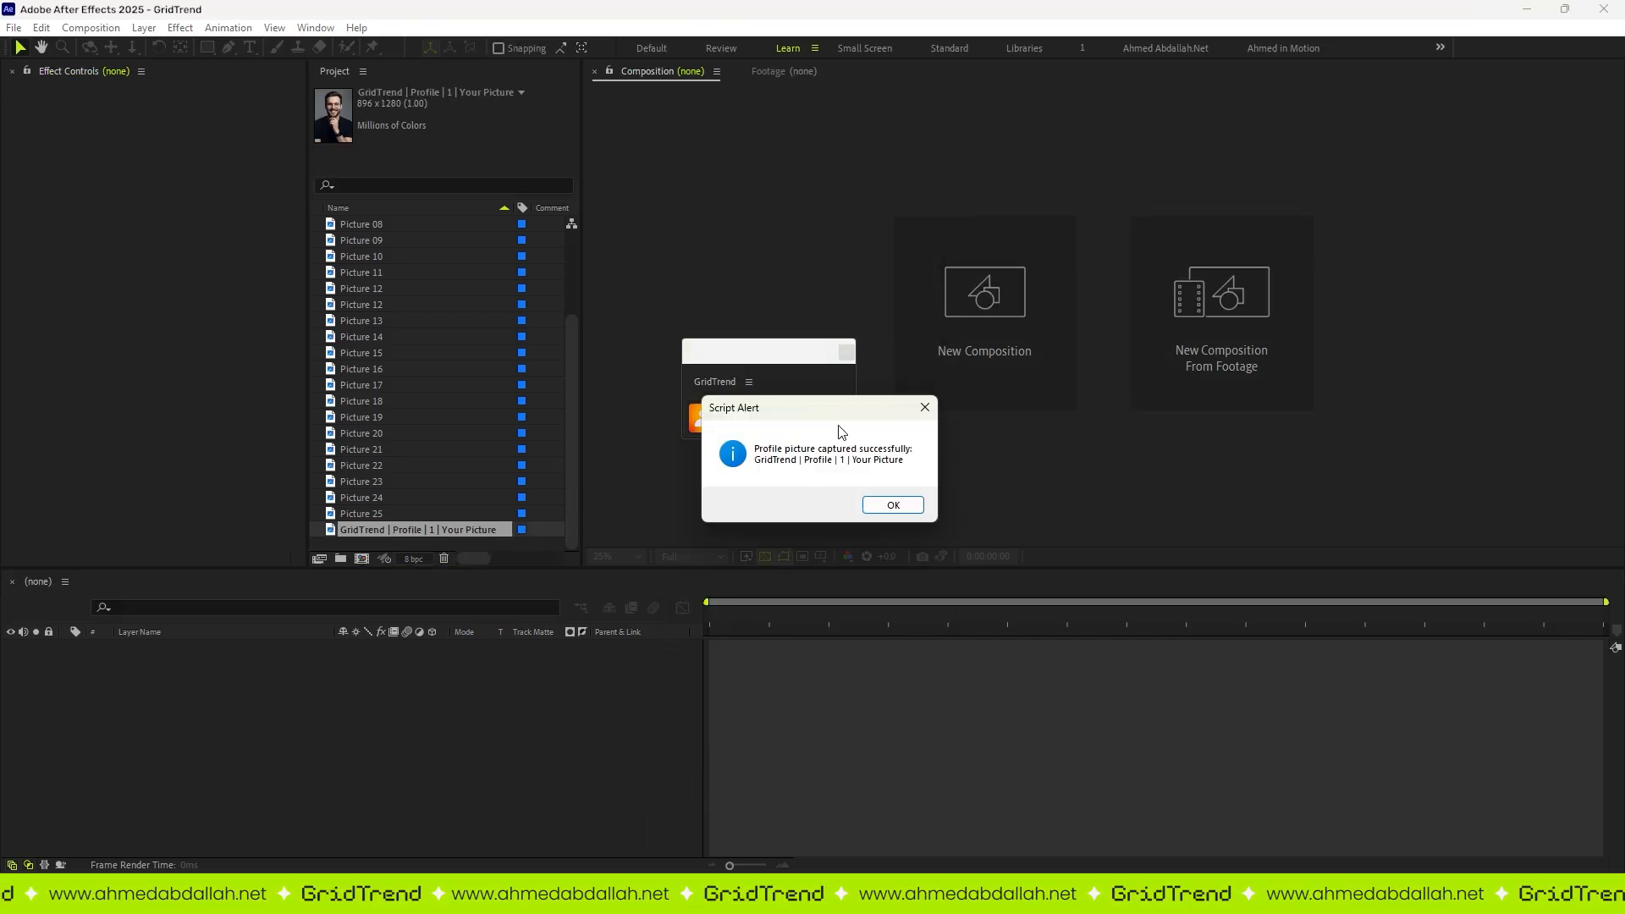
Step: Change the capture alert text to "Congratulation:", save it, and capture Your Picture as the profile picture again
click(767, 419)
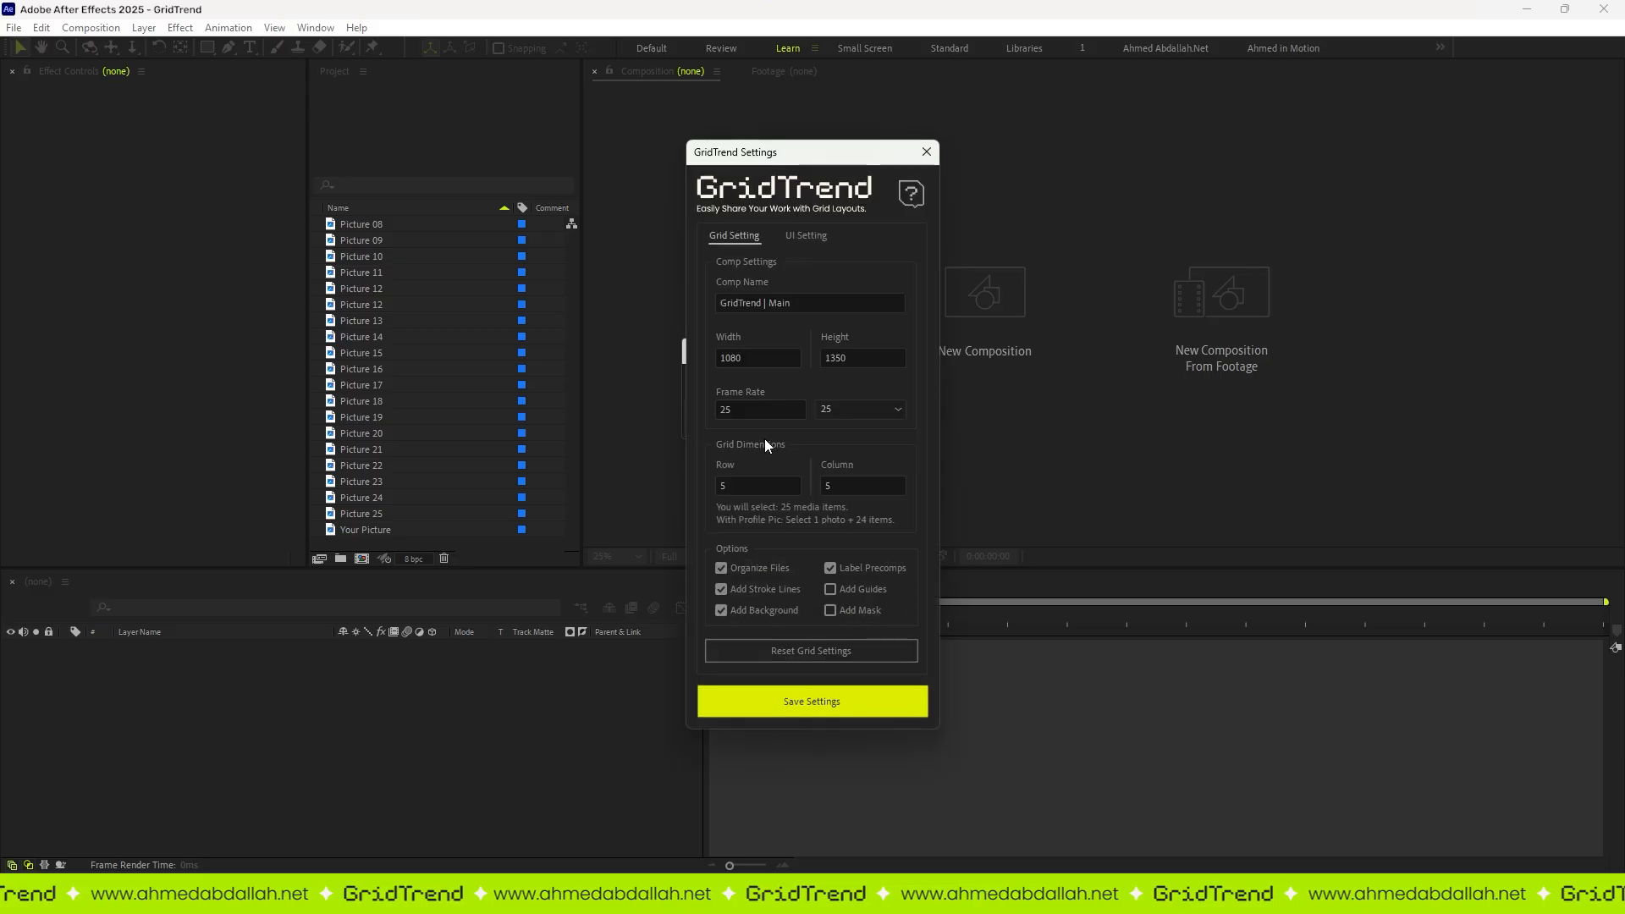
click(804, 234)
double_click(769, 489)
key(ctrl+a)
text(Congratulation:)
click(818, 706)
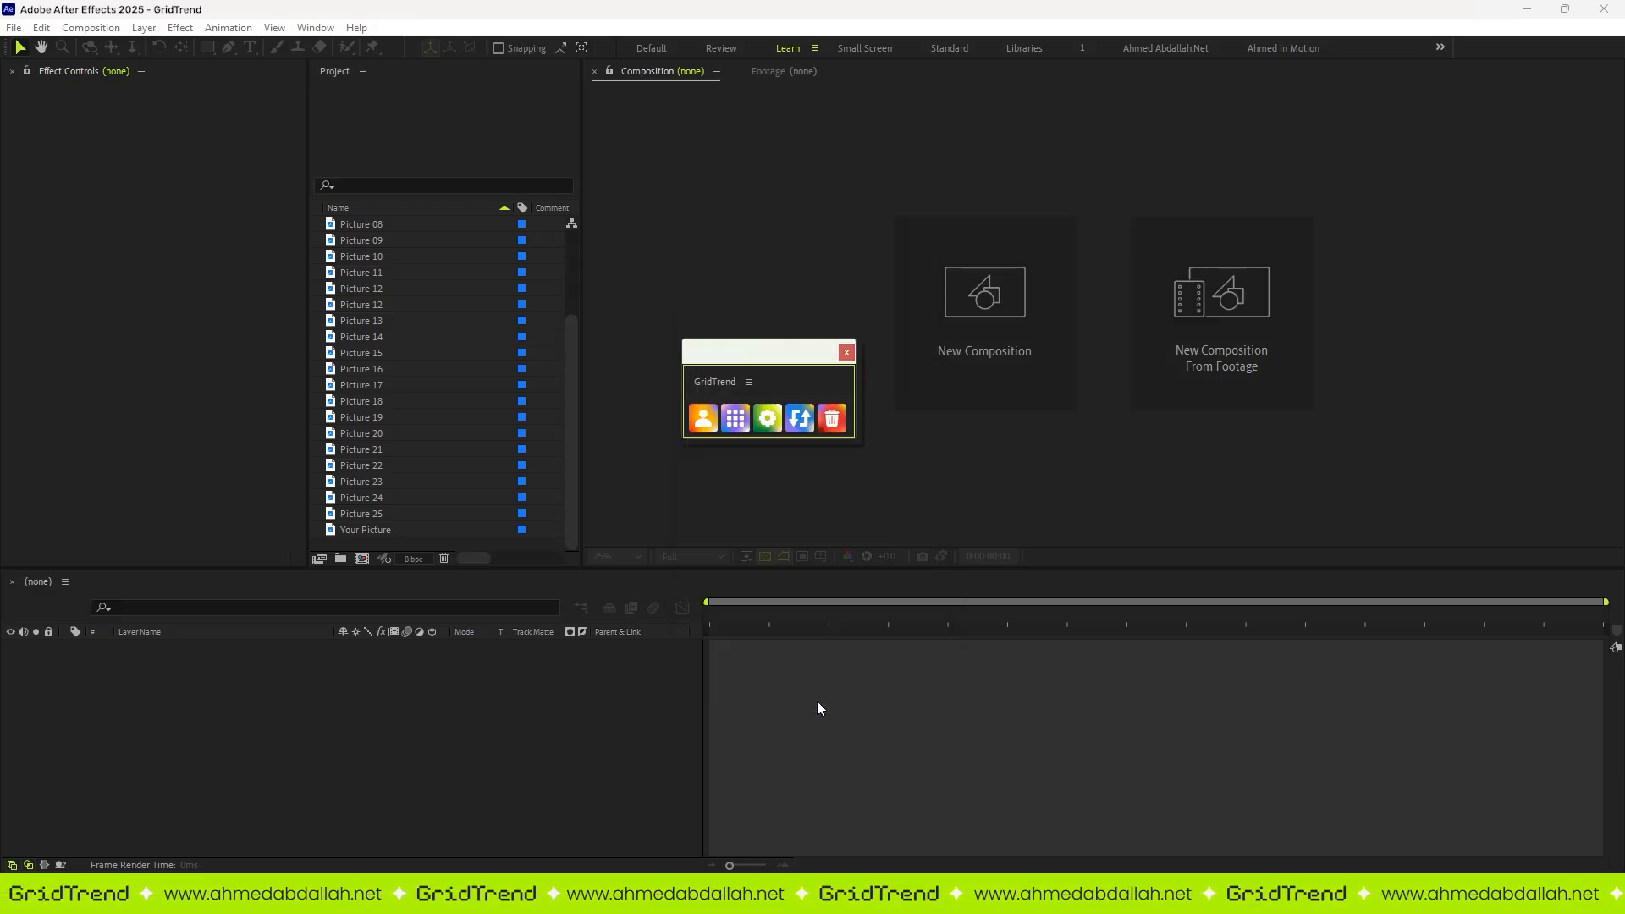
click(364, 529)
click(702, 417)
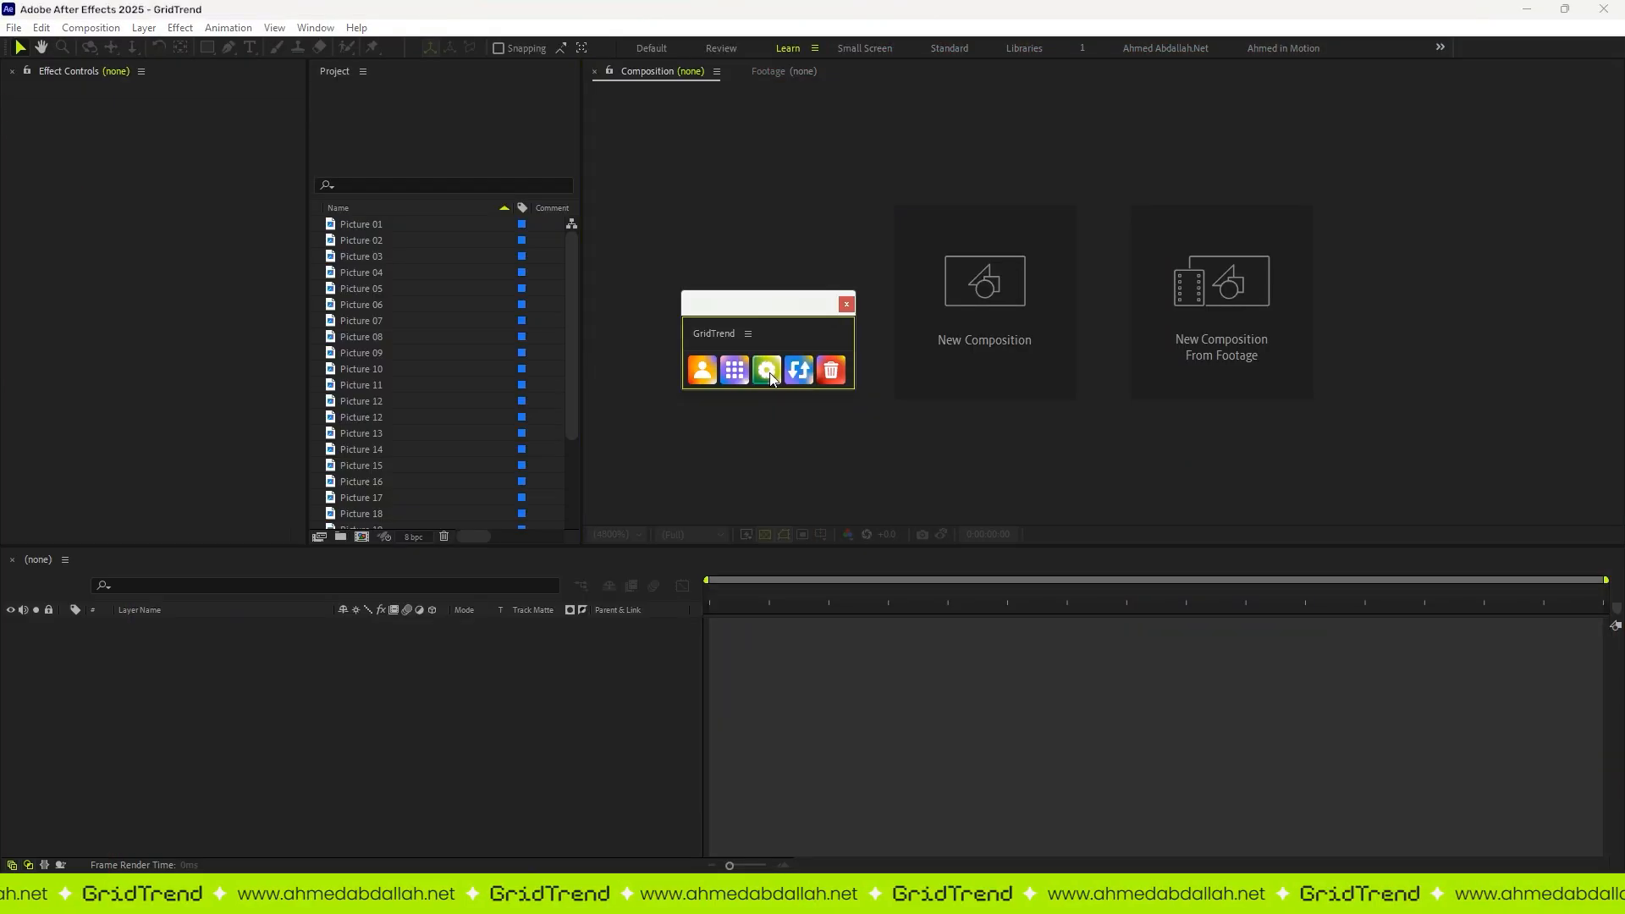
Step: Enable Show delete alert in the GridTrend UI settings and save them
click(801, 418)
click(806, 236)
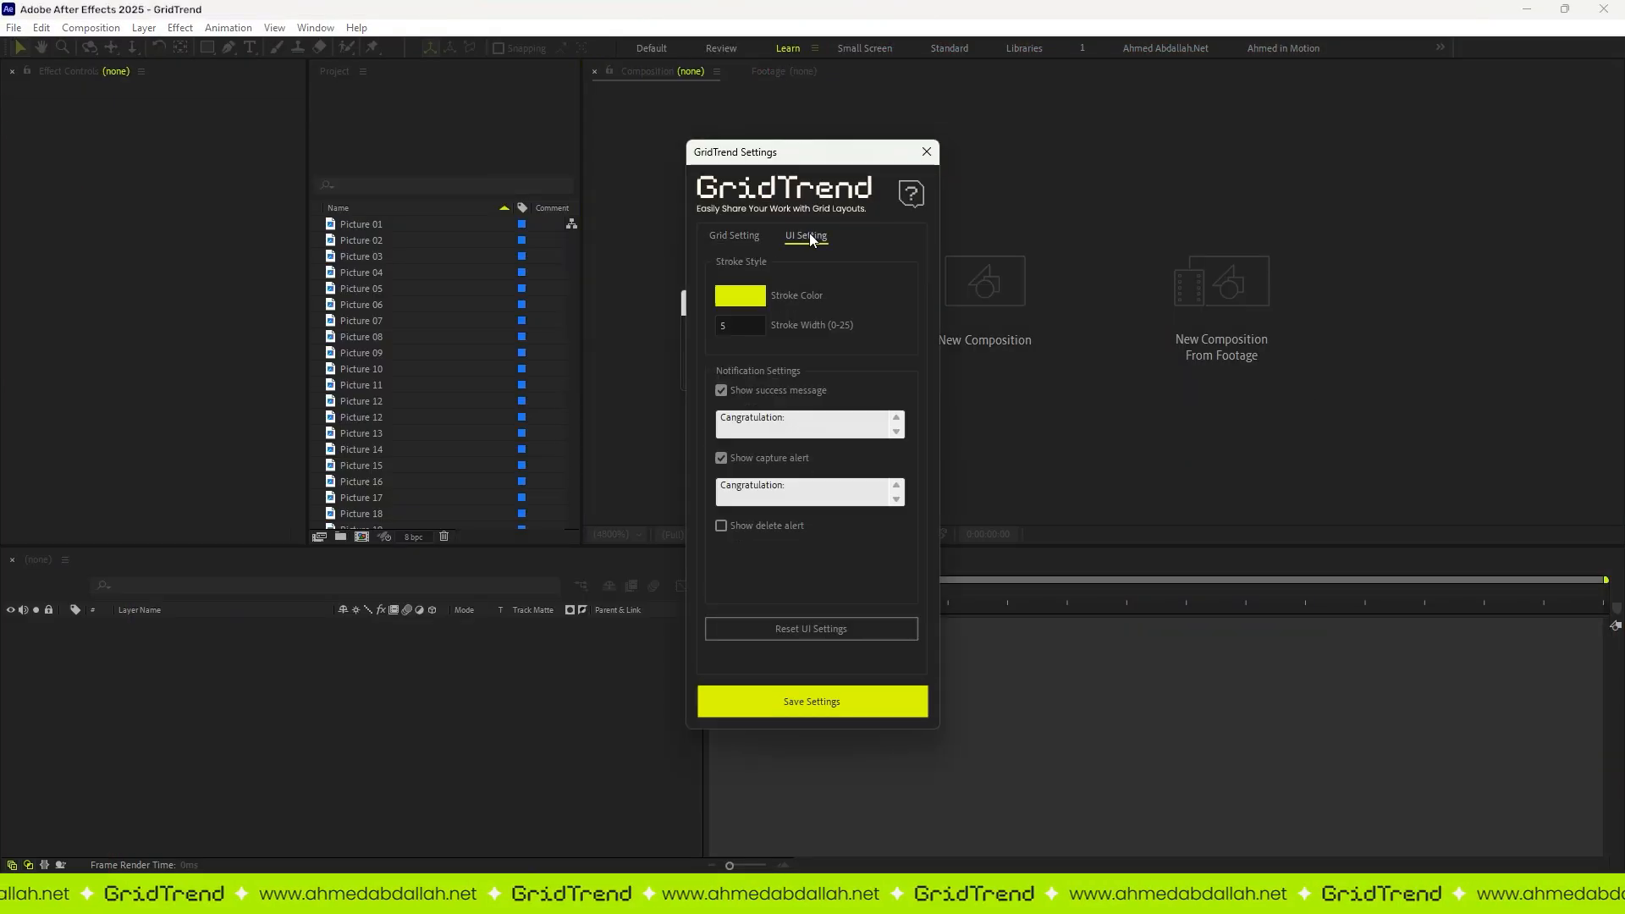
click(721, 526)
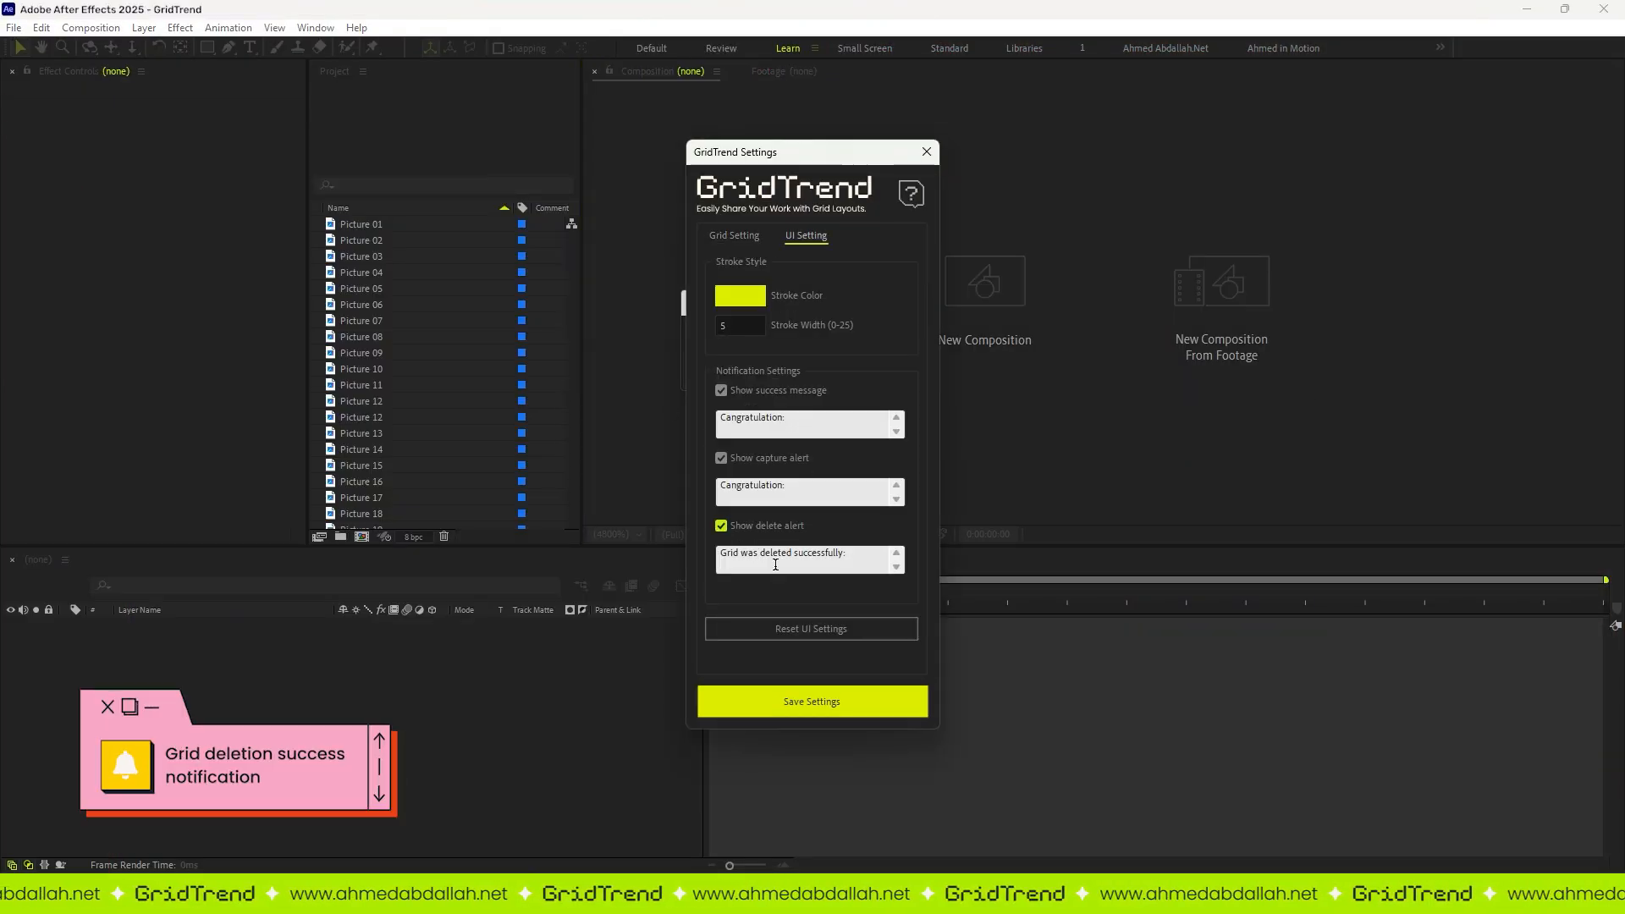
click(825, 709)
Step: Build the five-by-five grid from Picture 01 to Picture 25
click(383, 226)
scroll(373, 444, down, 5)
shift+click(368, 484)
scroll(367, 482, up, 5)
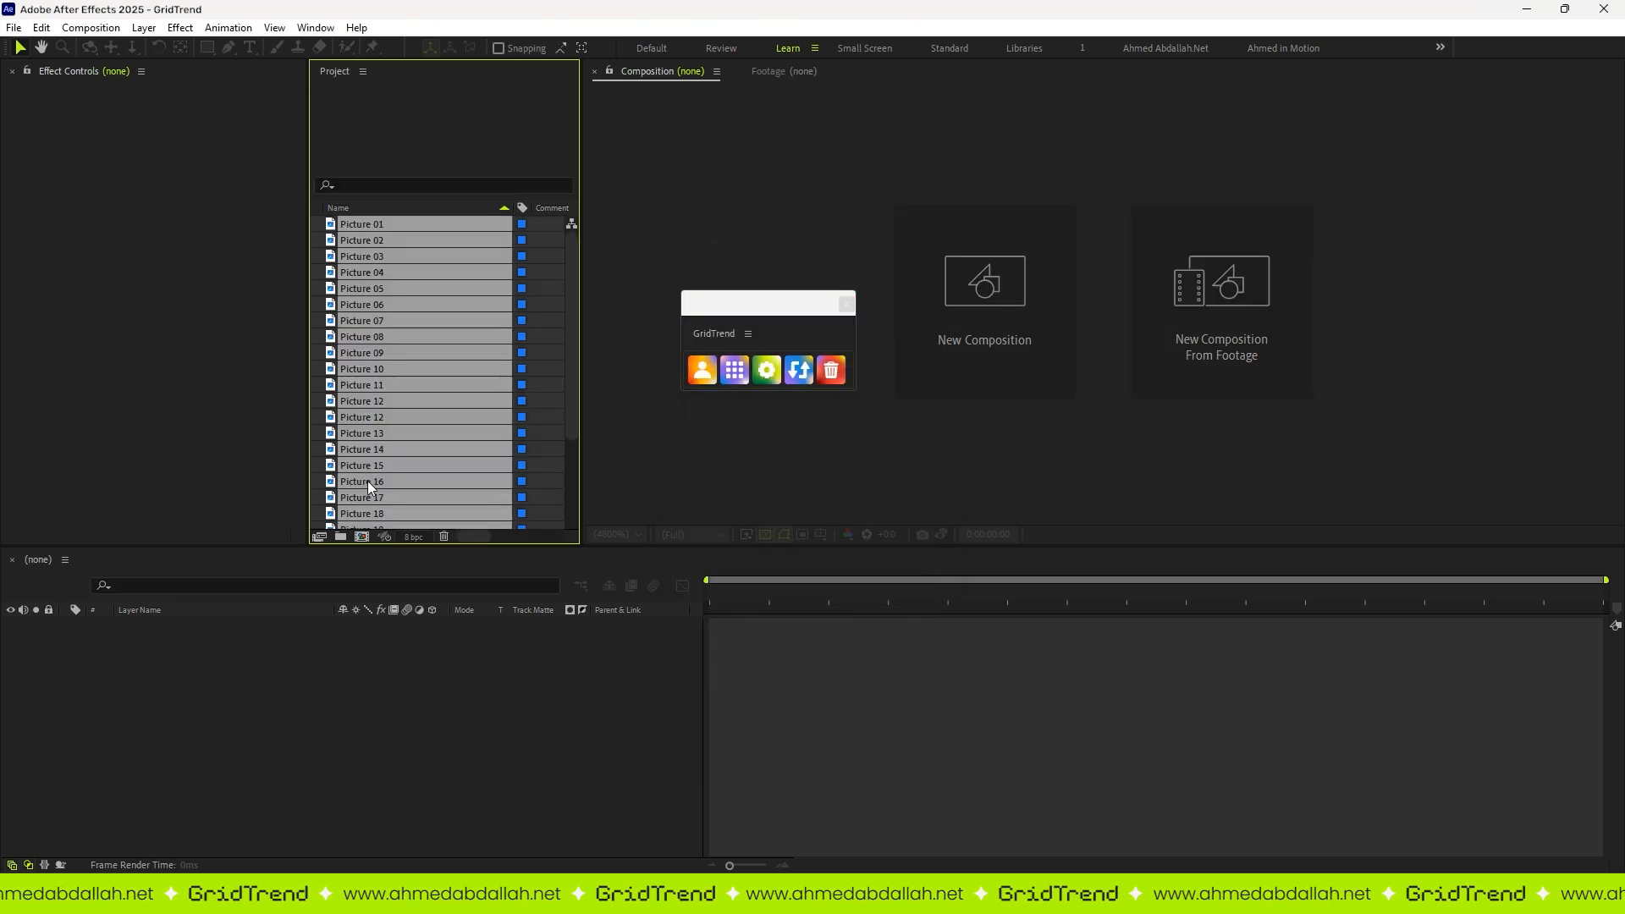
click(734, 370)
key(v)
Step: Delete the last created grid while preserving the source footage
click(843, 364)
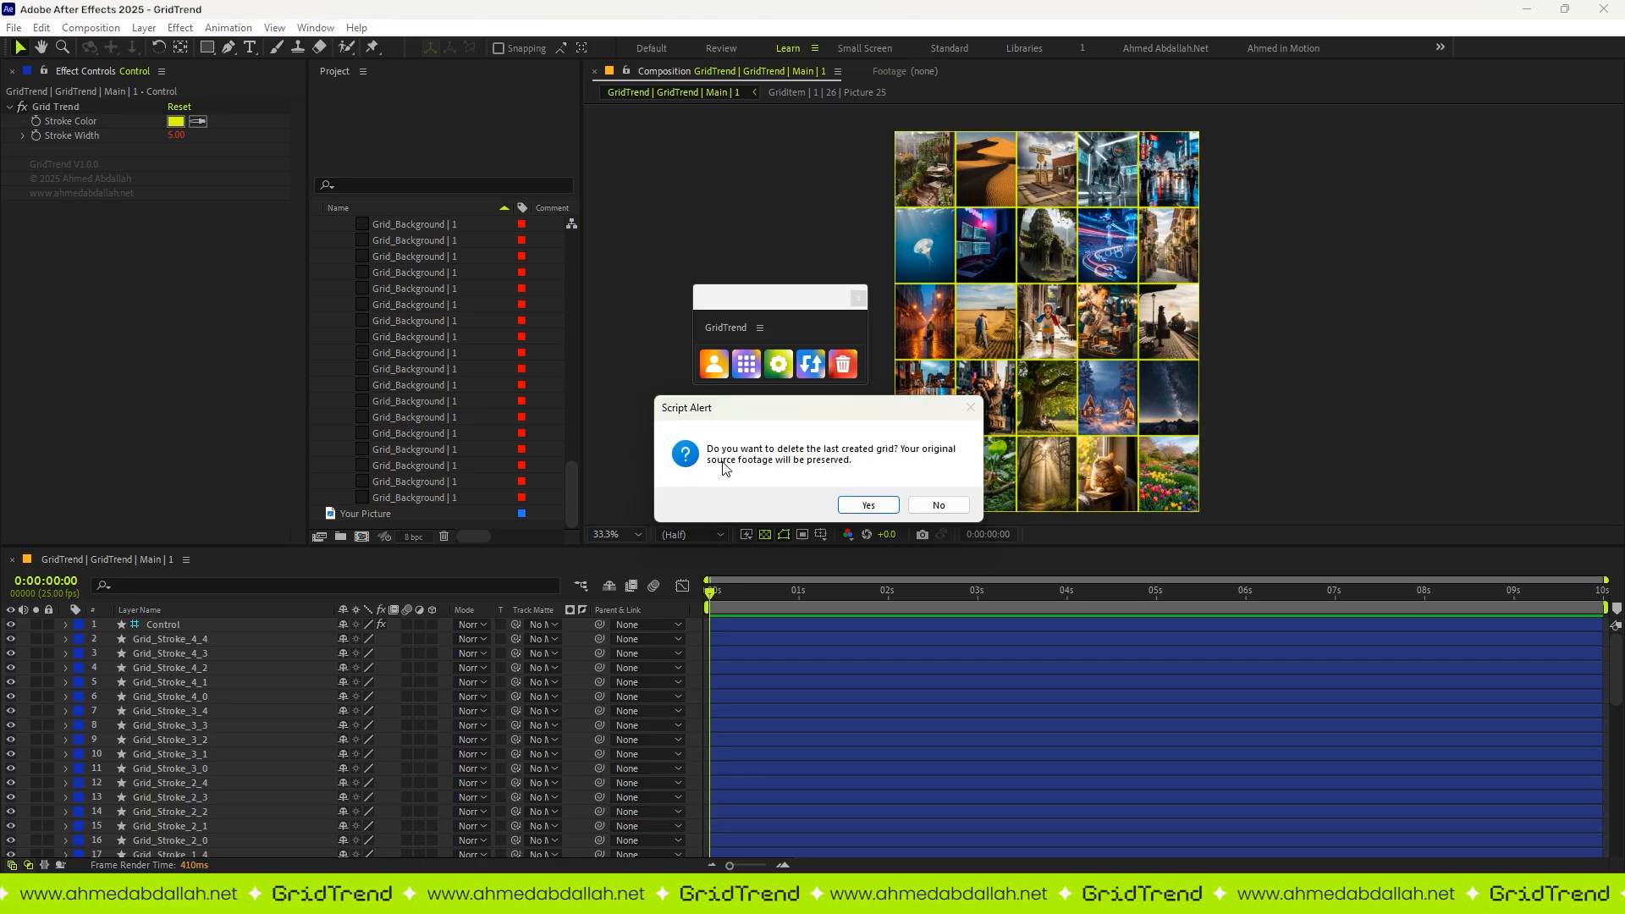
click(874, 501)
key(Return)
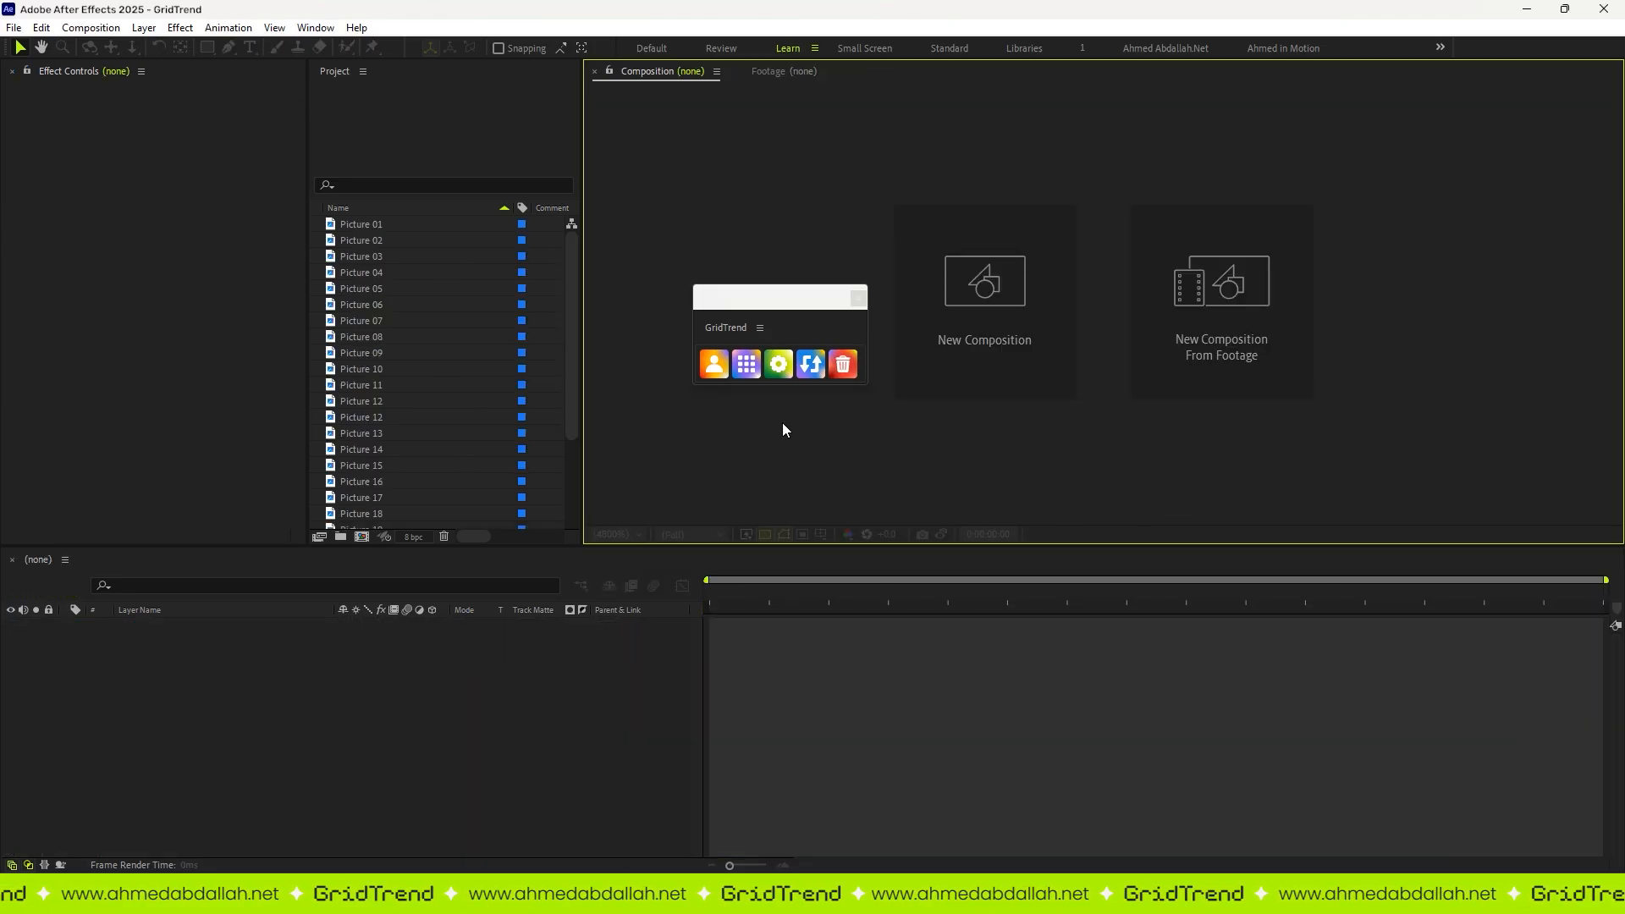
Step: Turn off Show delete alert in the UI settings and save them
click(779, 365)
click(807, 235)
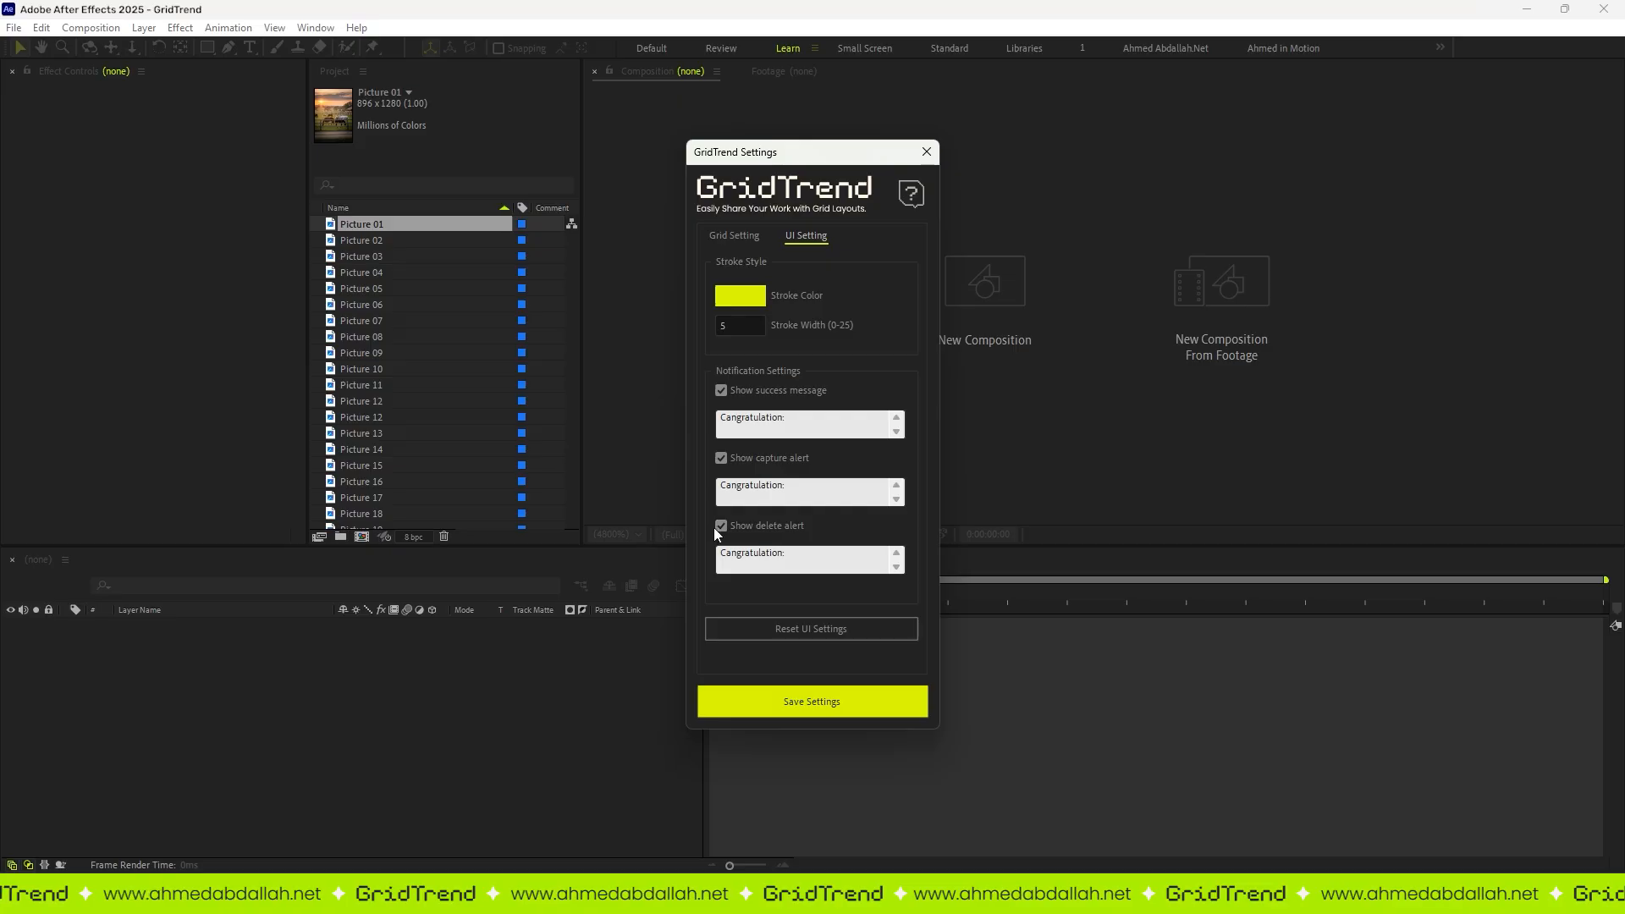
click(721, 525)
click(810, 713)
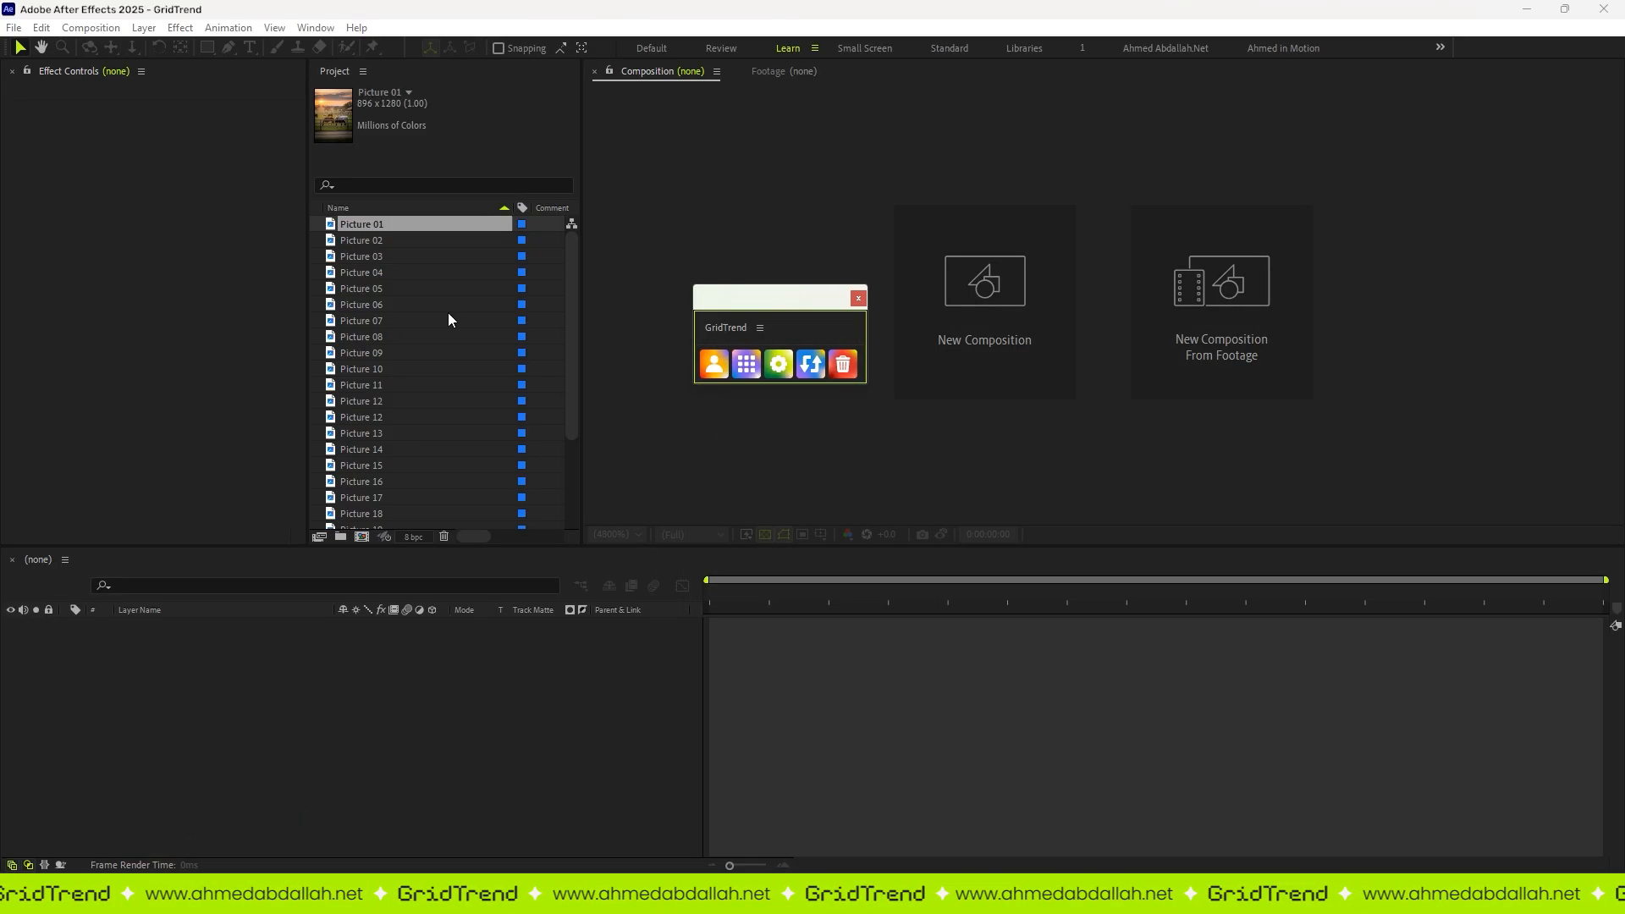
Step: Set the comp name to "Work Collection" and the height to 1440 in the Grid Setting options
click(766, 421)
drag(813, 300, 712, 304)
text(Work Collection)
drag(853, 359, 802, 365)
text(1440)
Step: Set the comp's frame rate to 30 and the grid's row count to 3 in the Grid Setting options
click(861, 410)
click(847, 548)
drag(738, 486, 709, 487)
text(3)
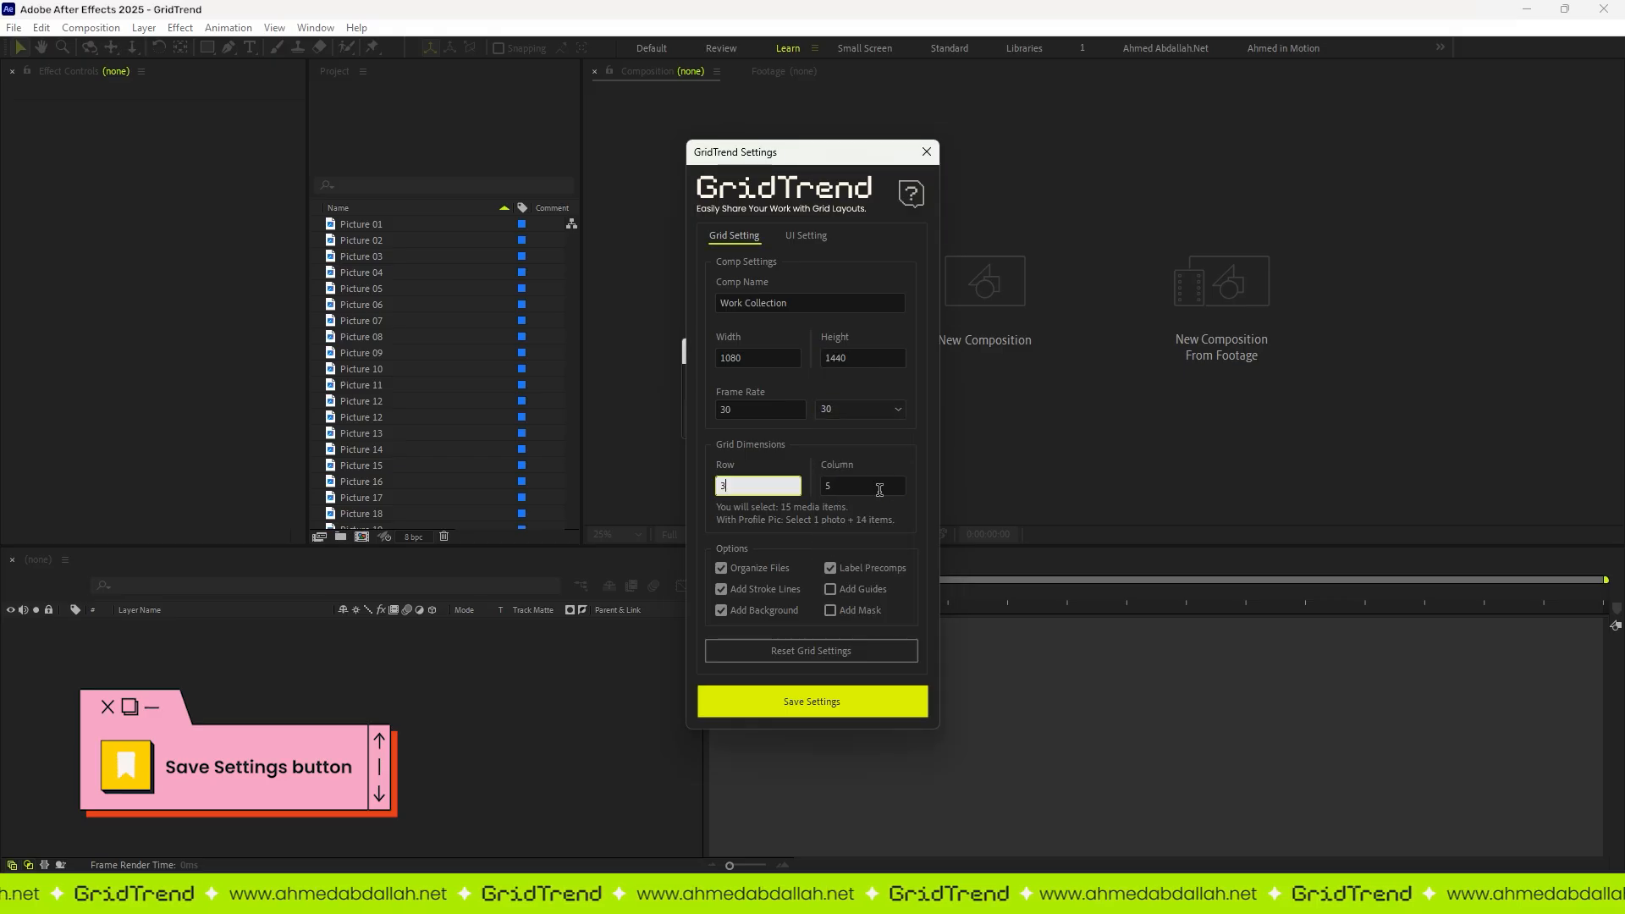
Step: Pick a blue stroke color in the UI Setting options
click(805, 236)
click(740, 295)
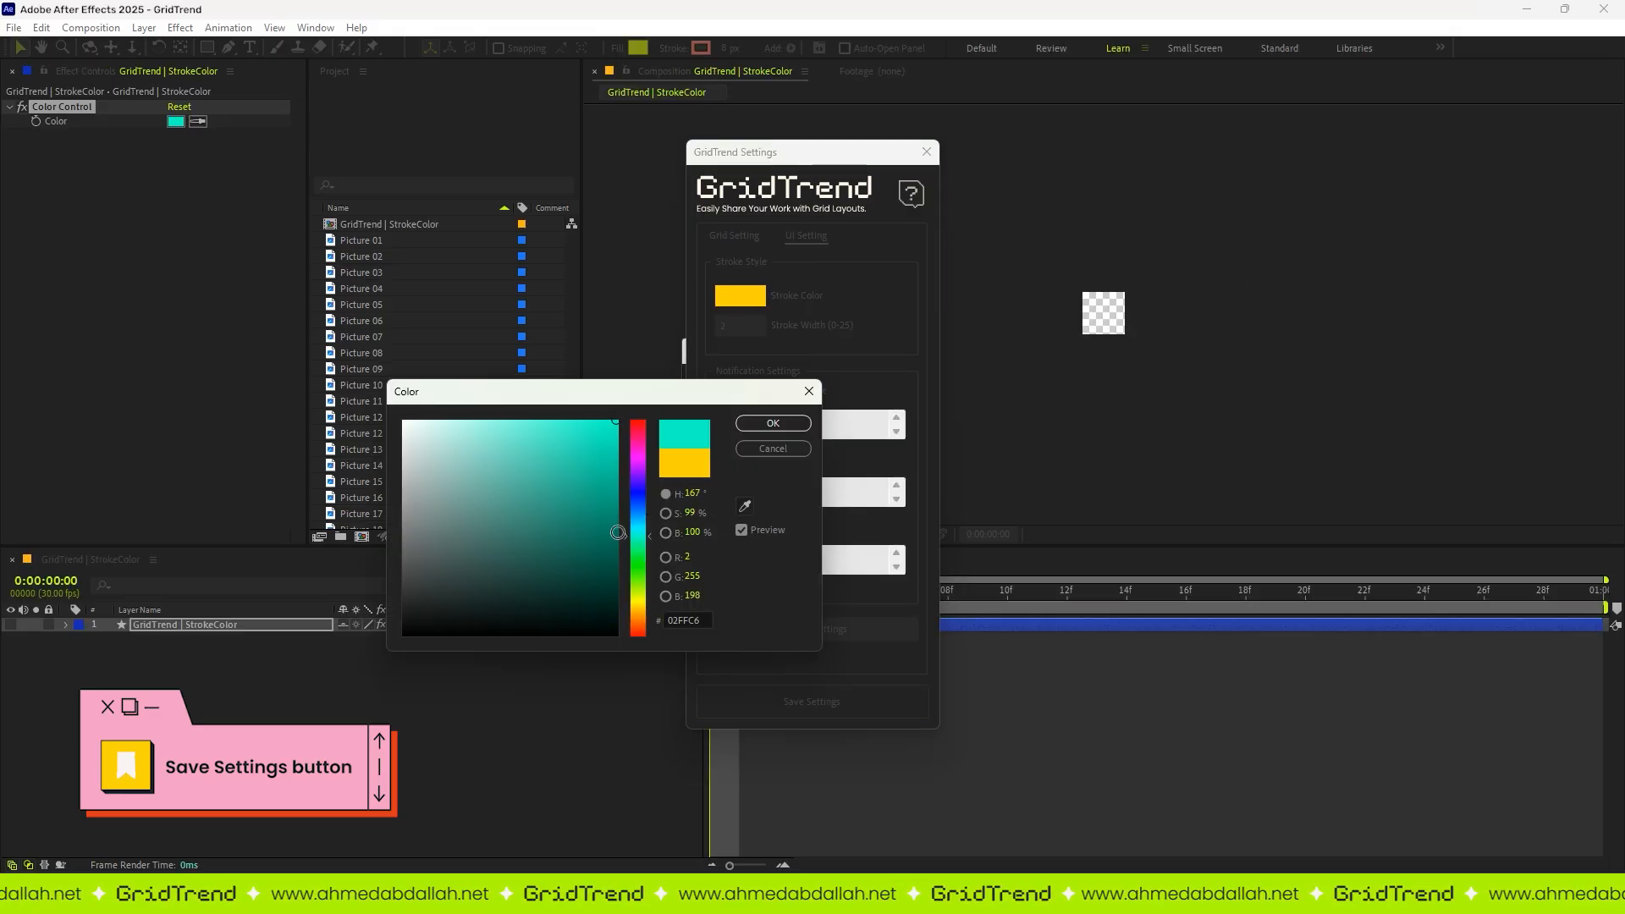
click(762, 421)
Step: Turn off the success message, capture alert and delete alert, and save the settings
click(749, 392)
click(721, 458)
click(721, 526)
click(812, 701)
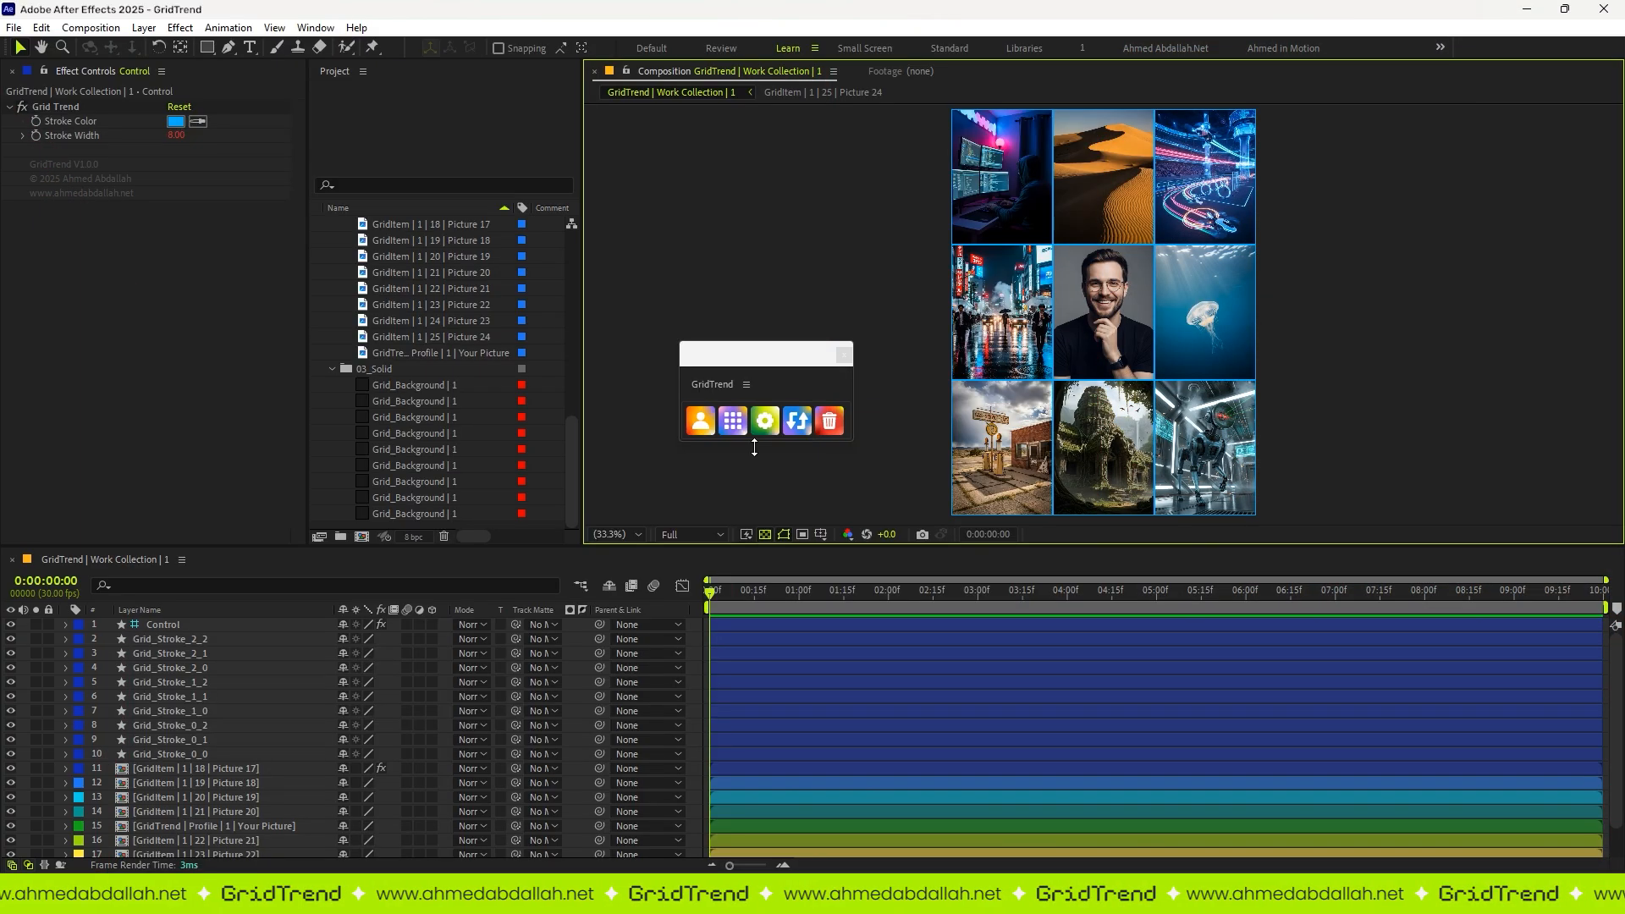
Step: Reset both the grid settings and the UI settings to their defaults and save them
click(763, 422)
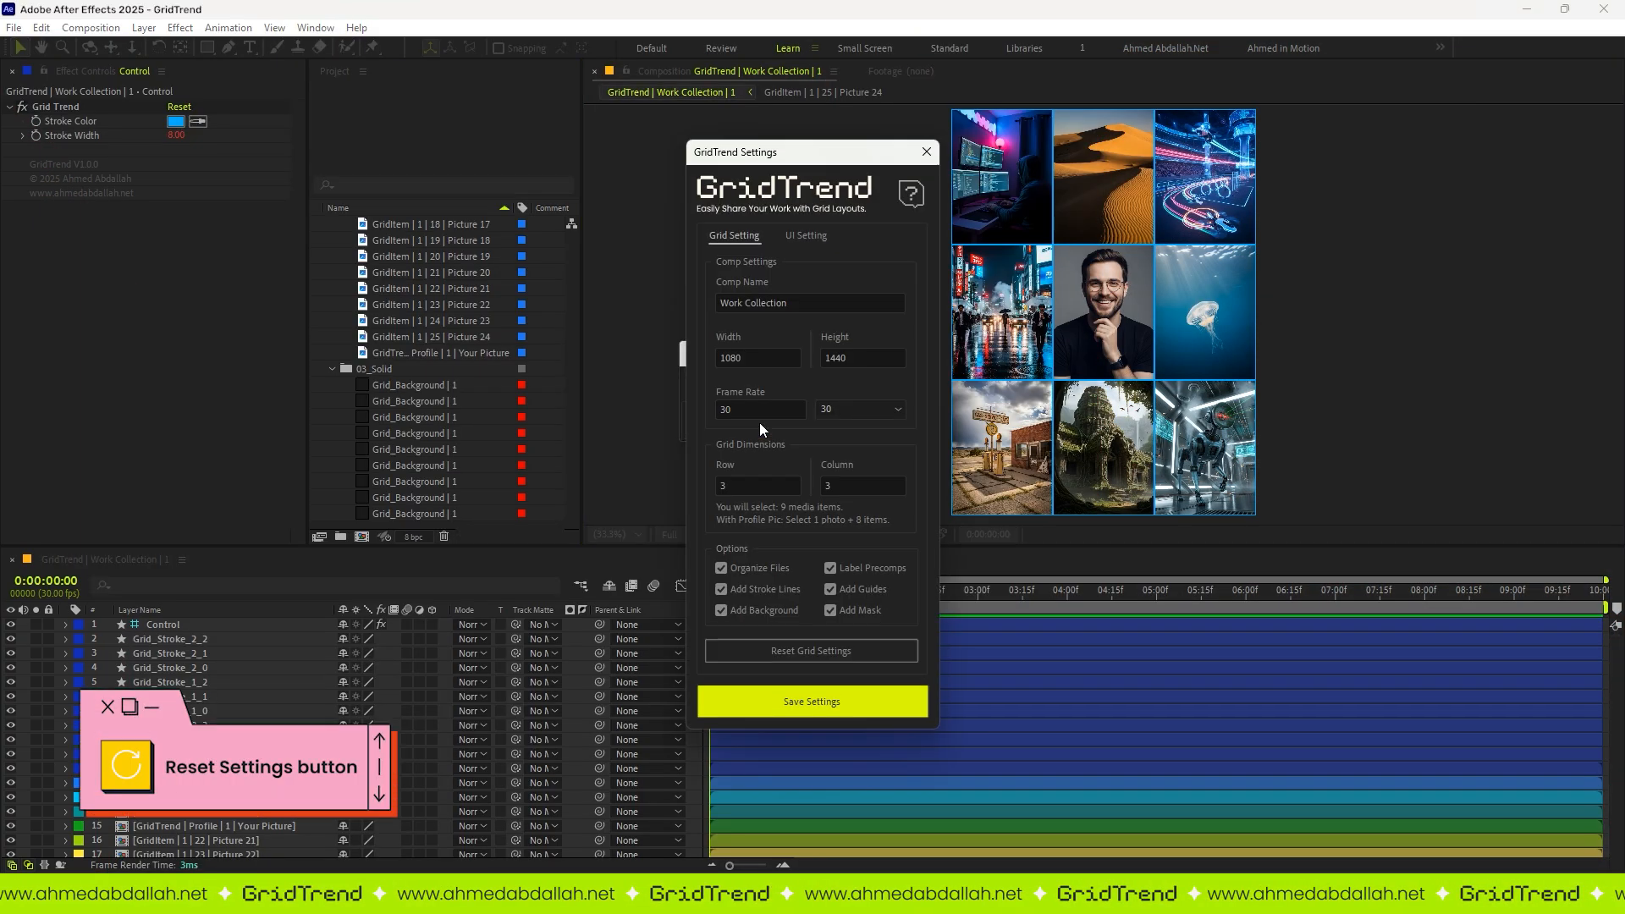
click(792, 650)
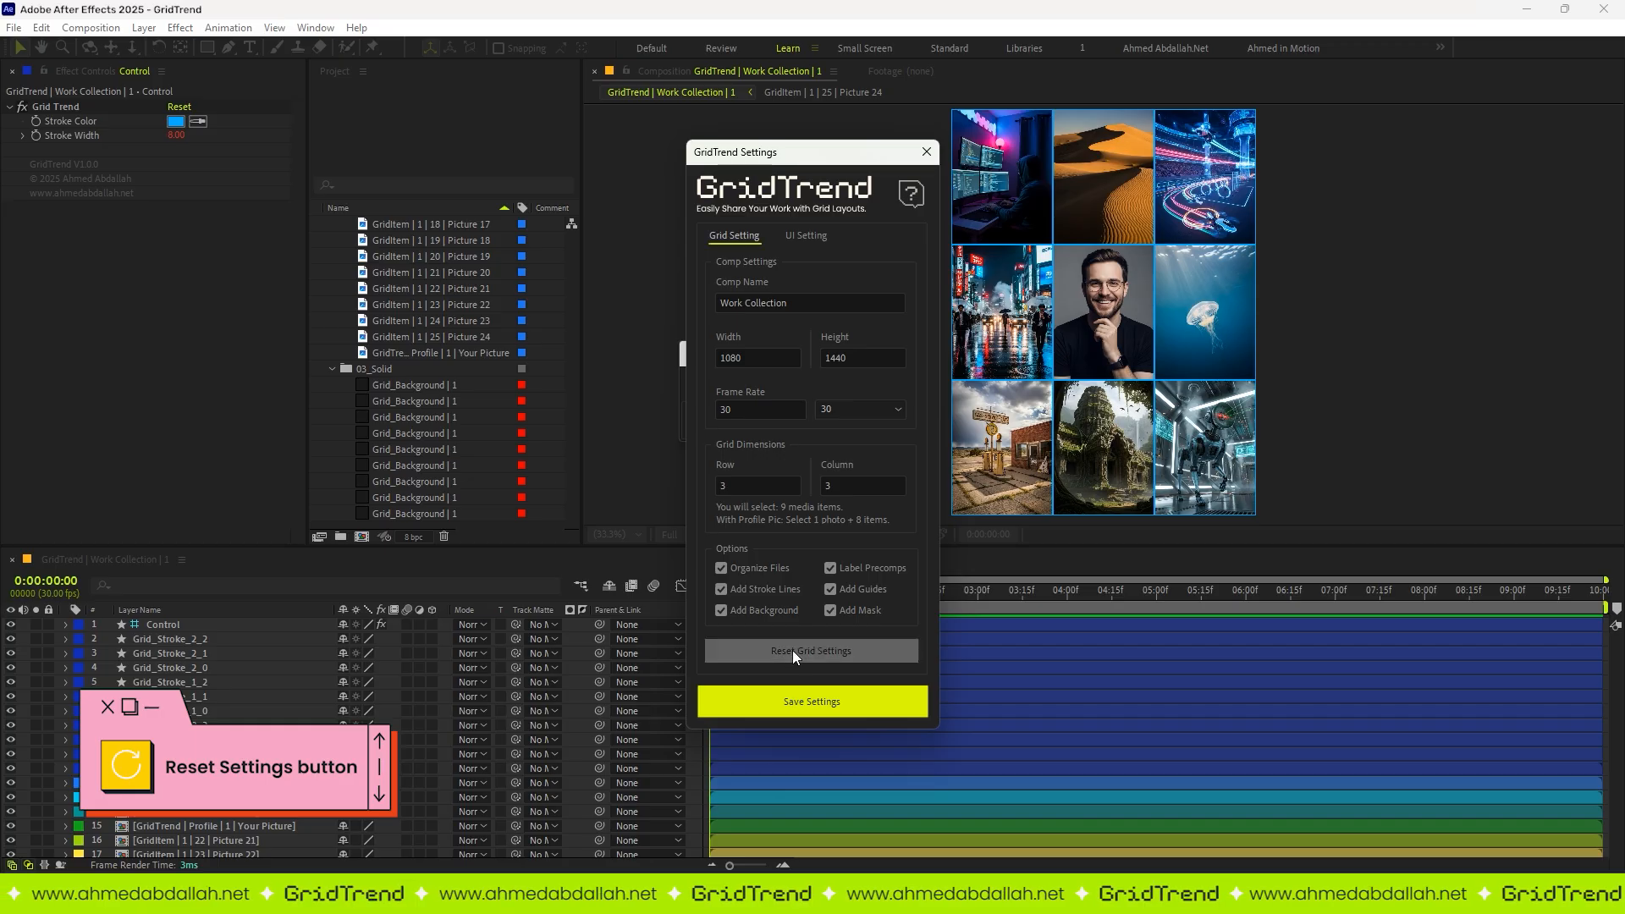
click(809, 239)
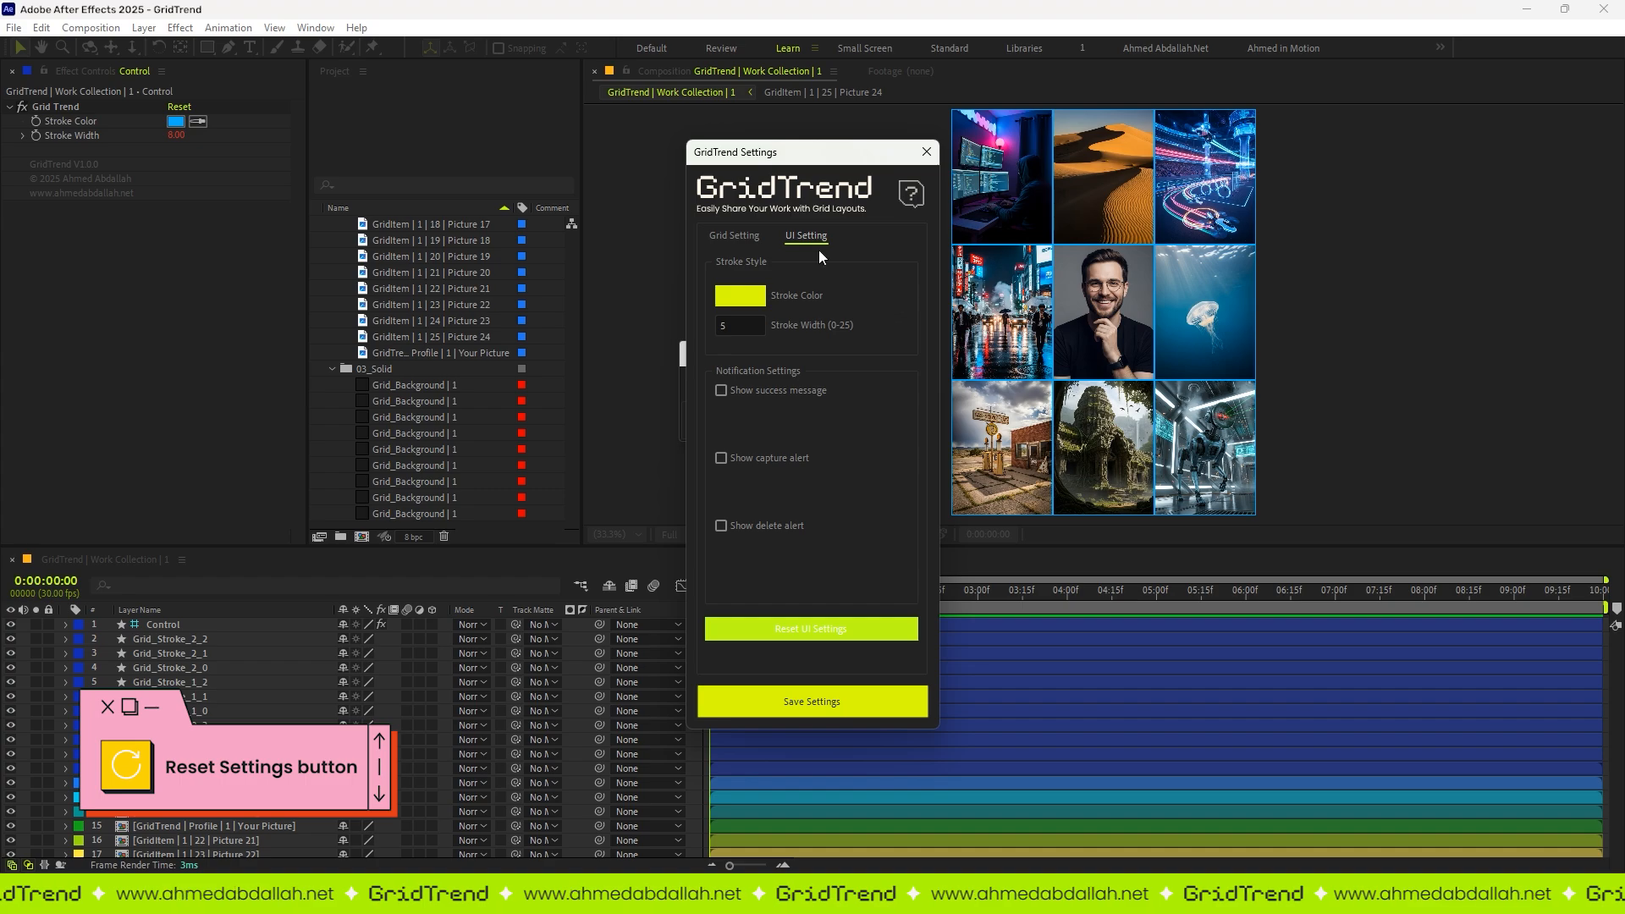
click(794, 706)
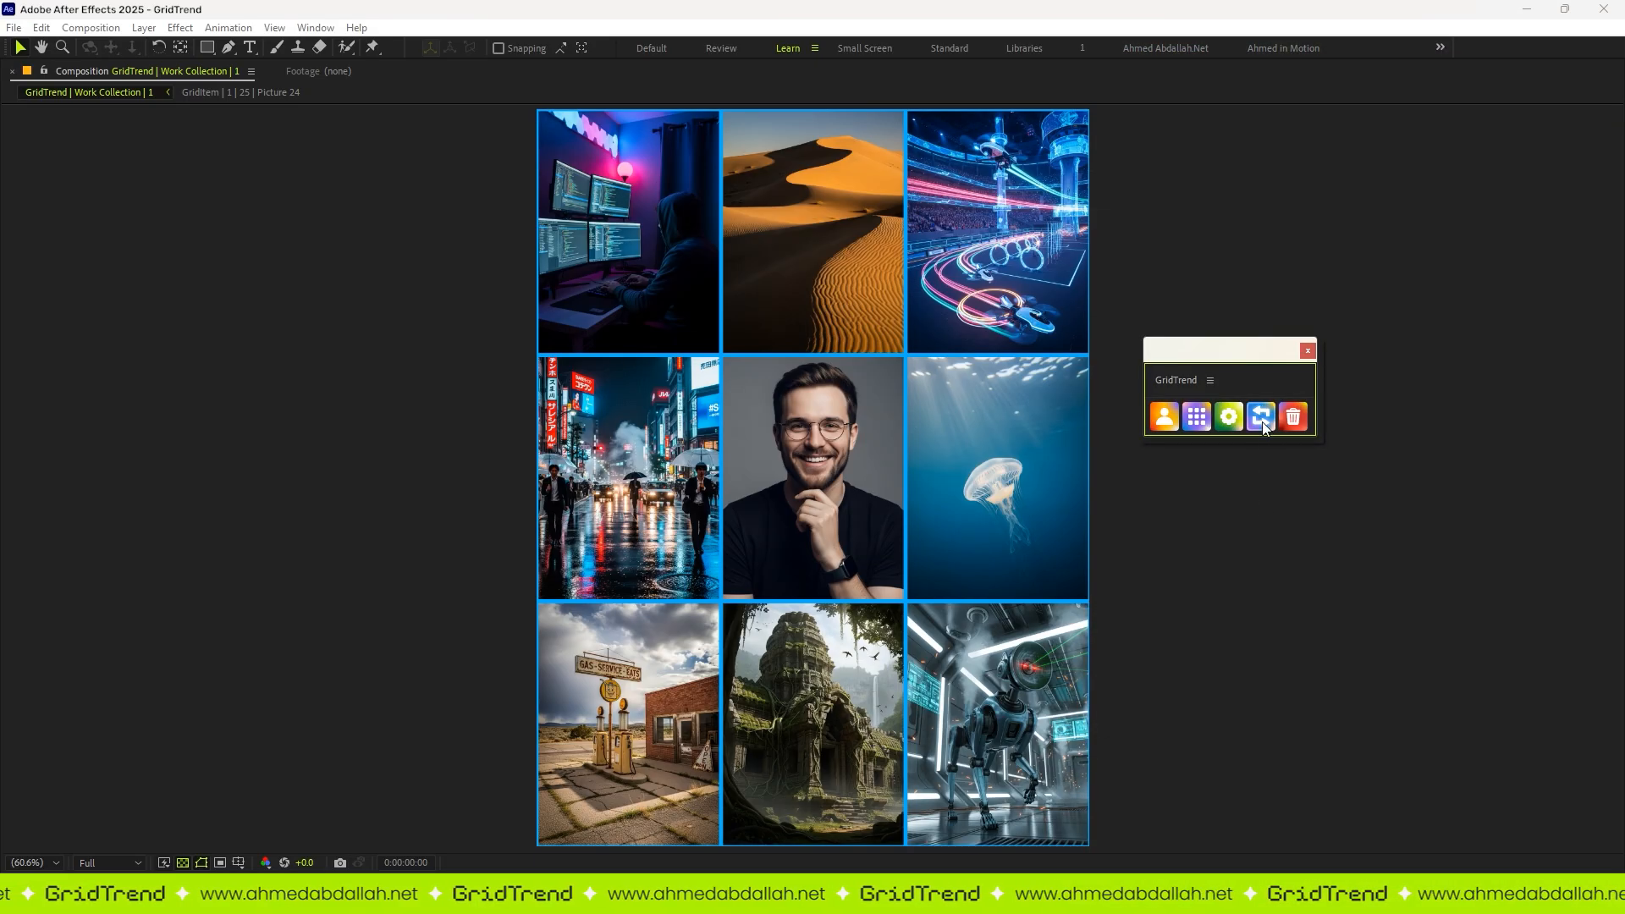
Step: Shuffle the pictures of the three-by-three Work Collection grid several times with the Swap function
click(1262, 420)
click(1262, 419)
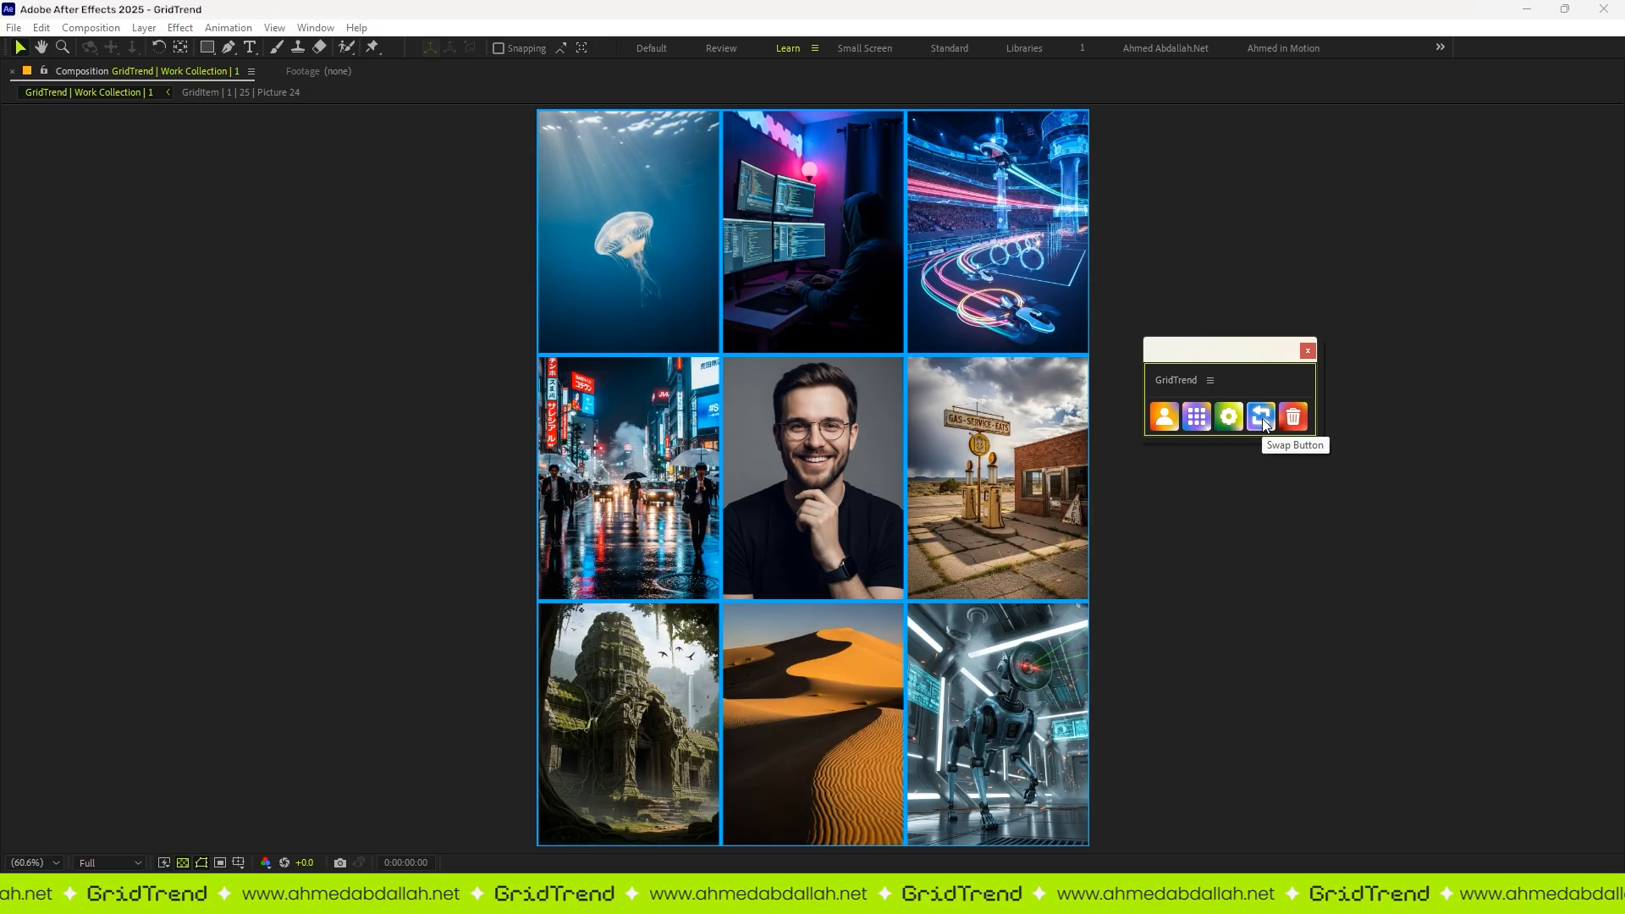
click(1262, 418)
click(1262, 418)
click(1262, 418)
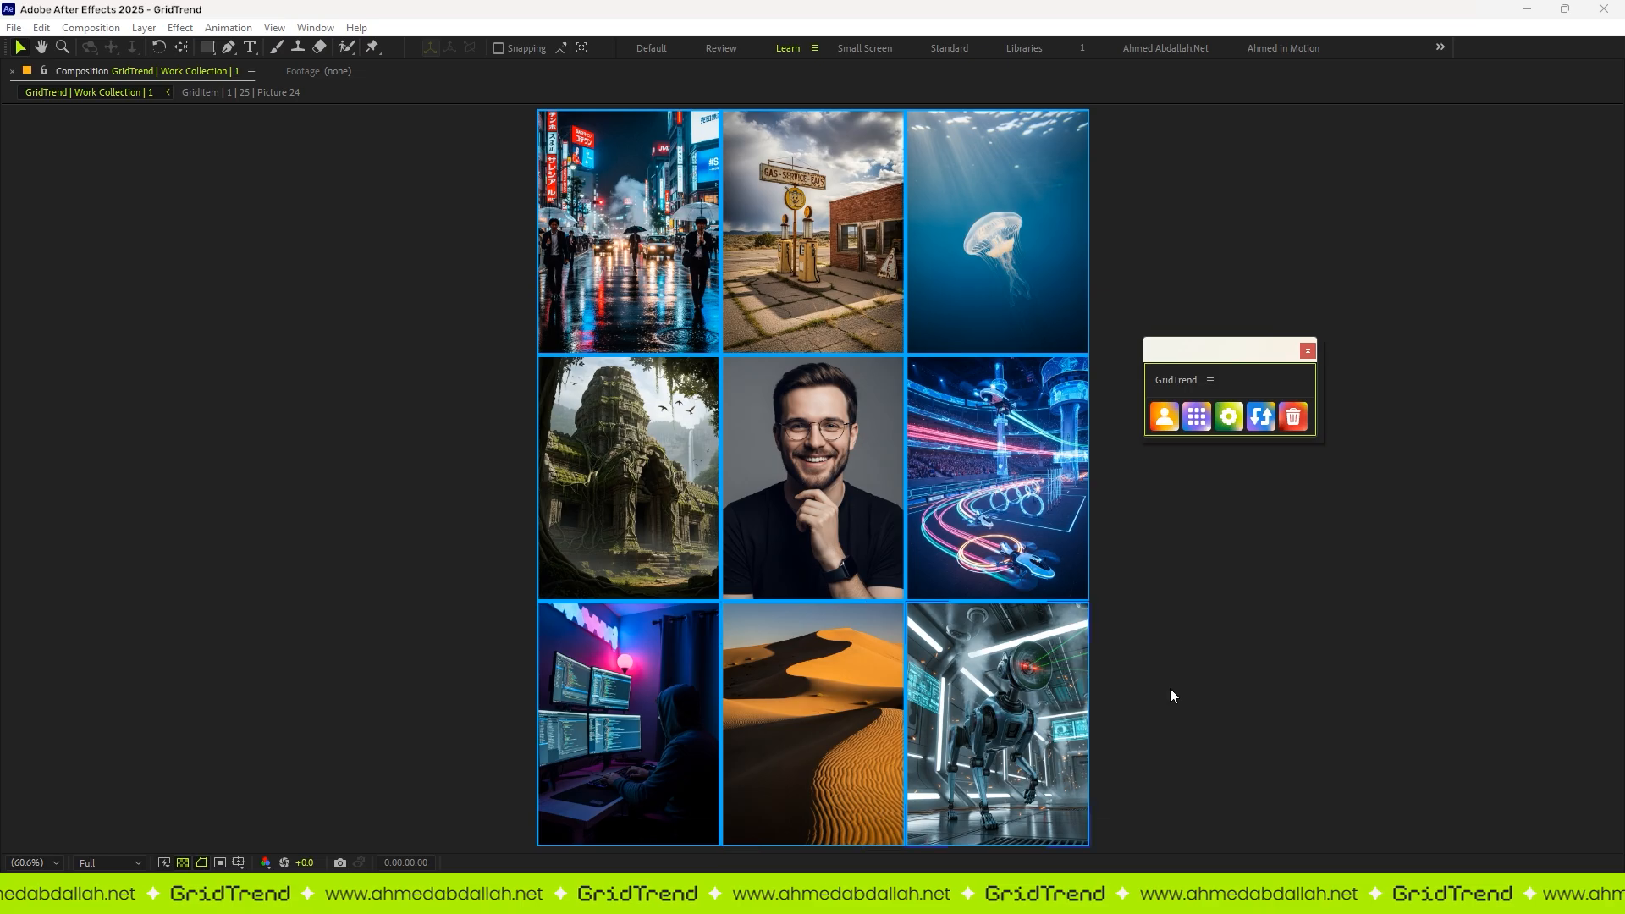
click(1262, 419)
click(1262, 418)
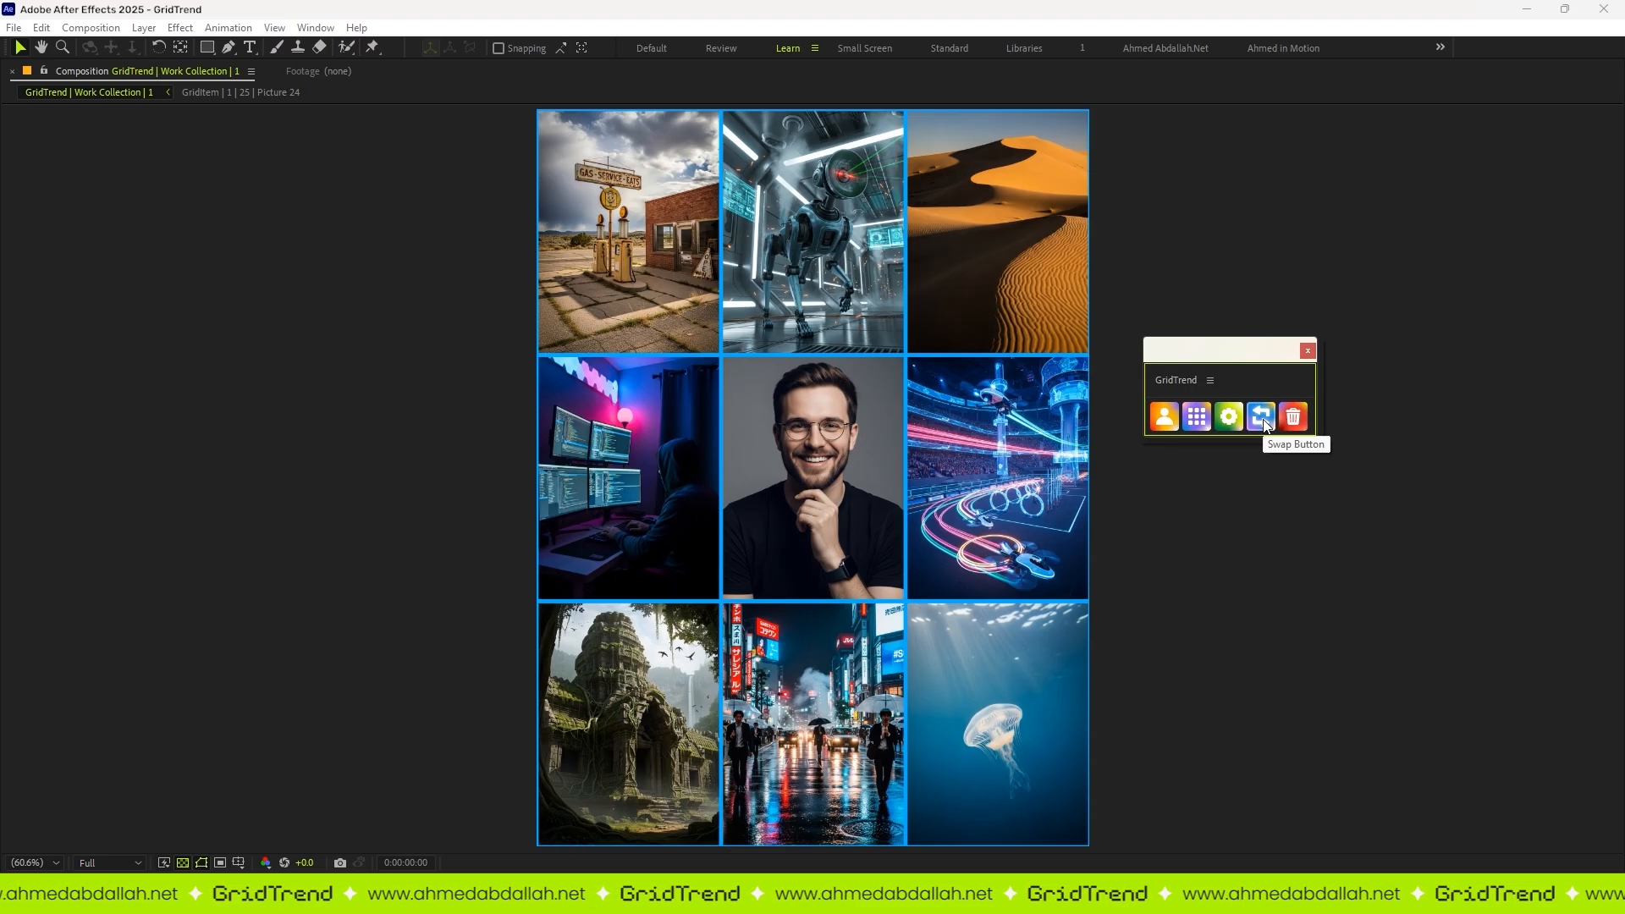
click(1262, 419)
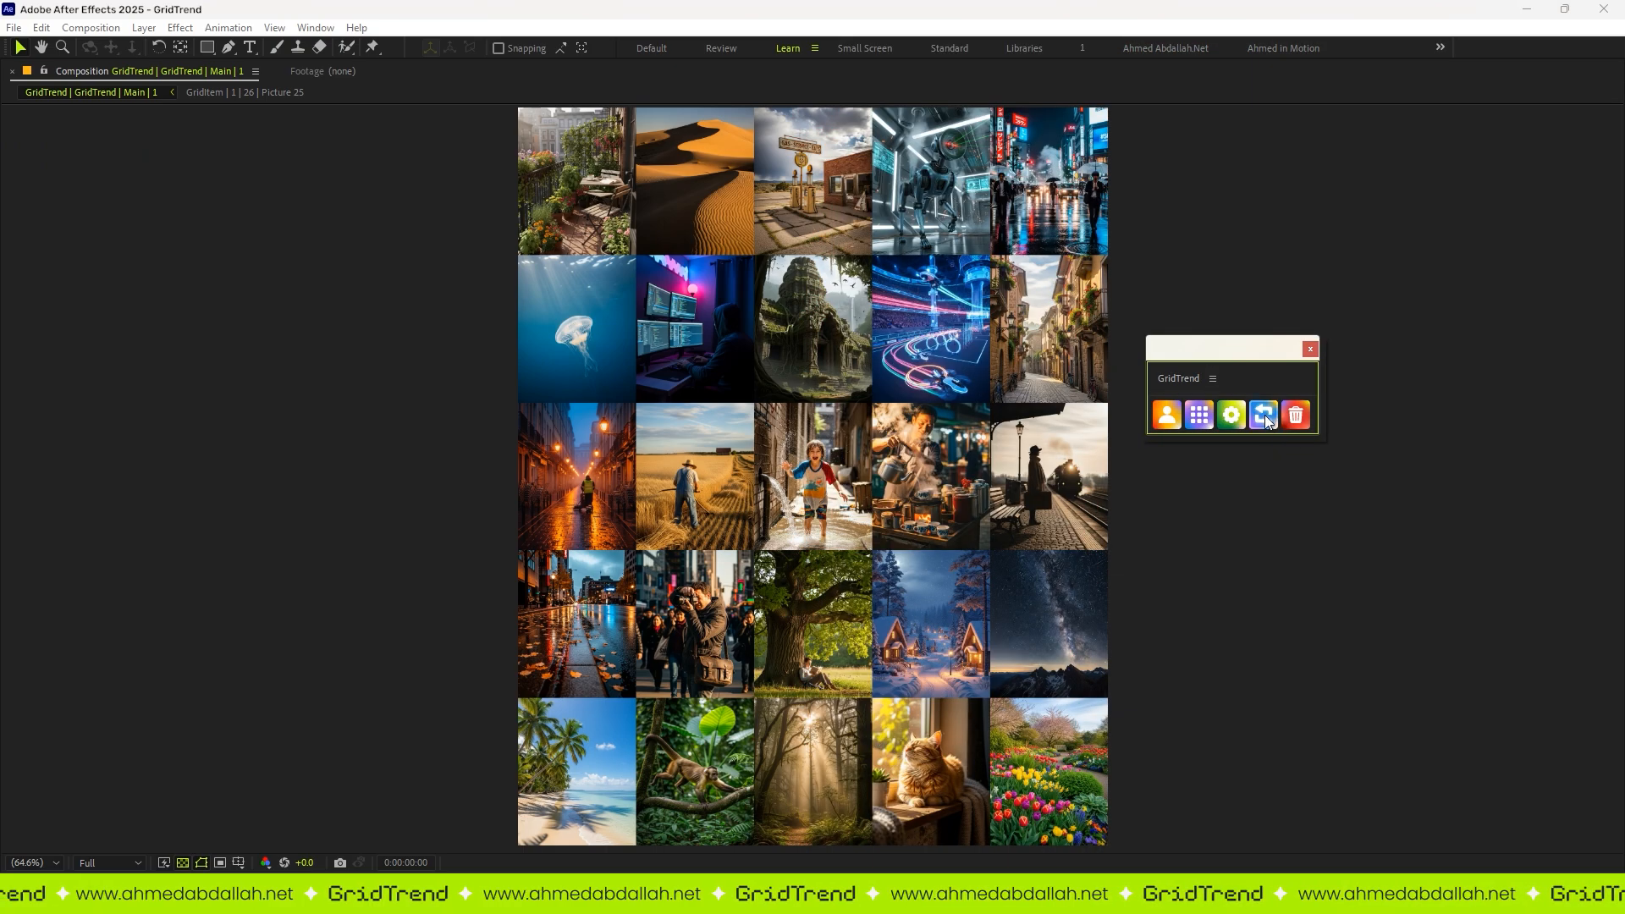
Step: Swap the picture order of the five-by-five grid repeatedly
click(1264, 415)
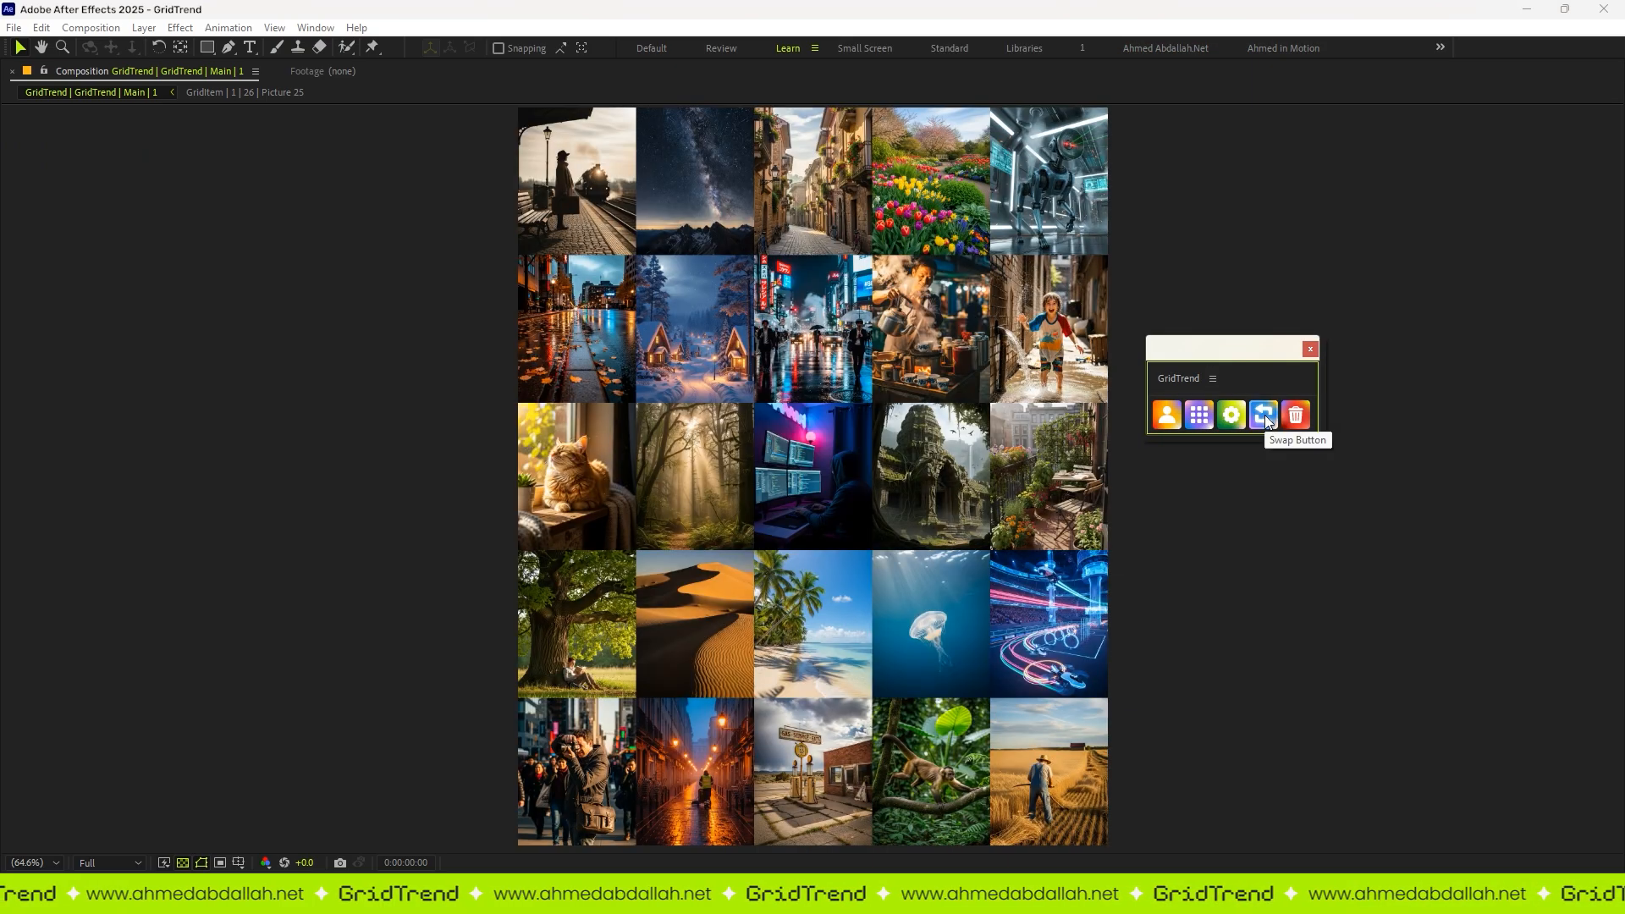
click(1265, 415)
click(1264, 415)
click(1264, 415)
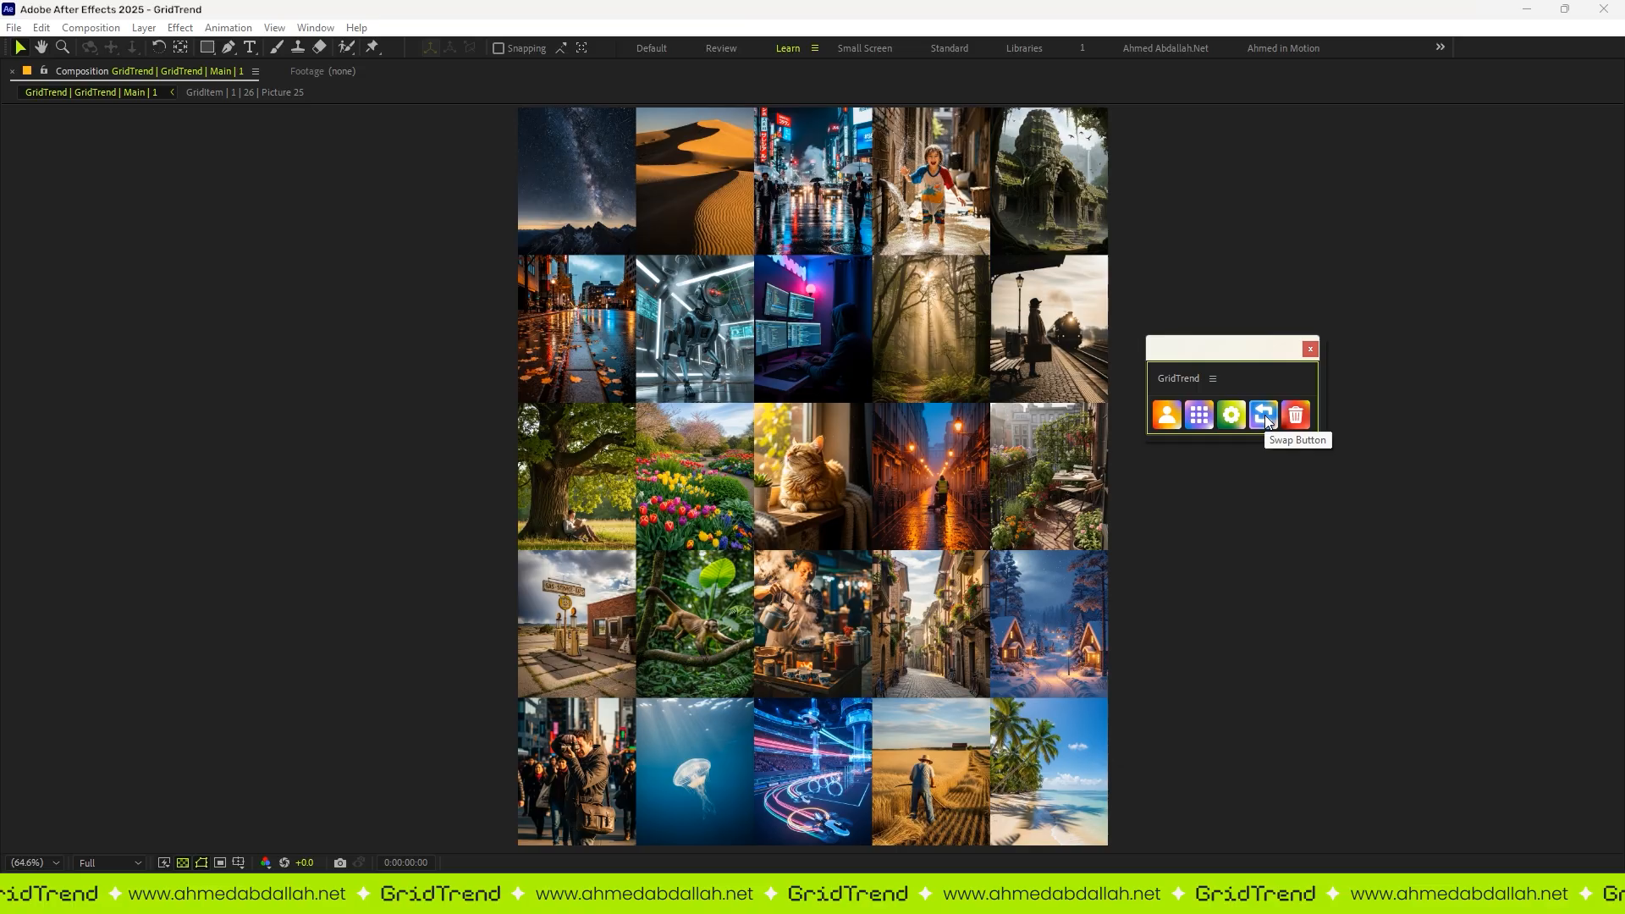
click(1265, 414)
click(1265, 415)
click(1265, 415)
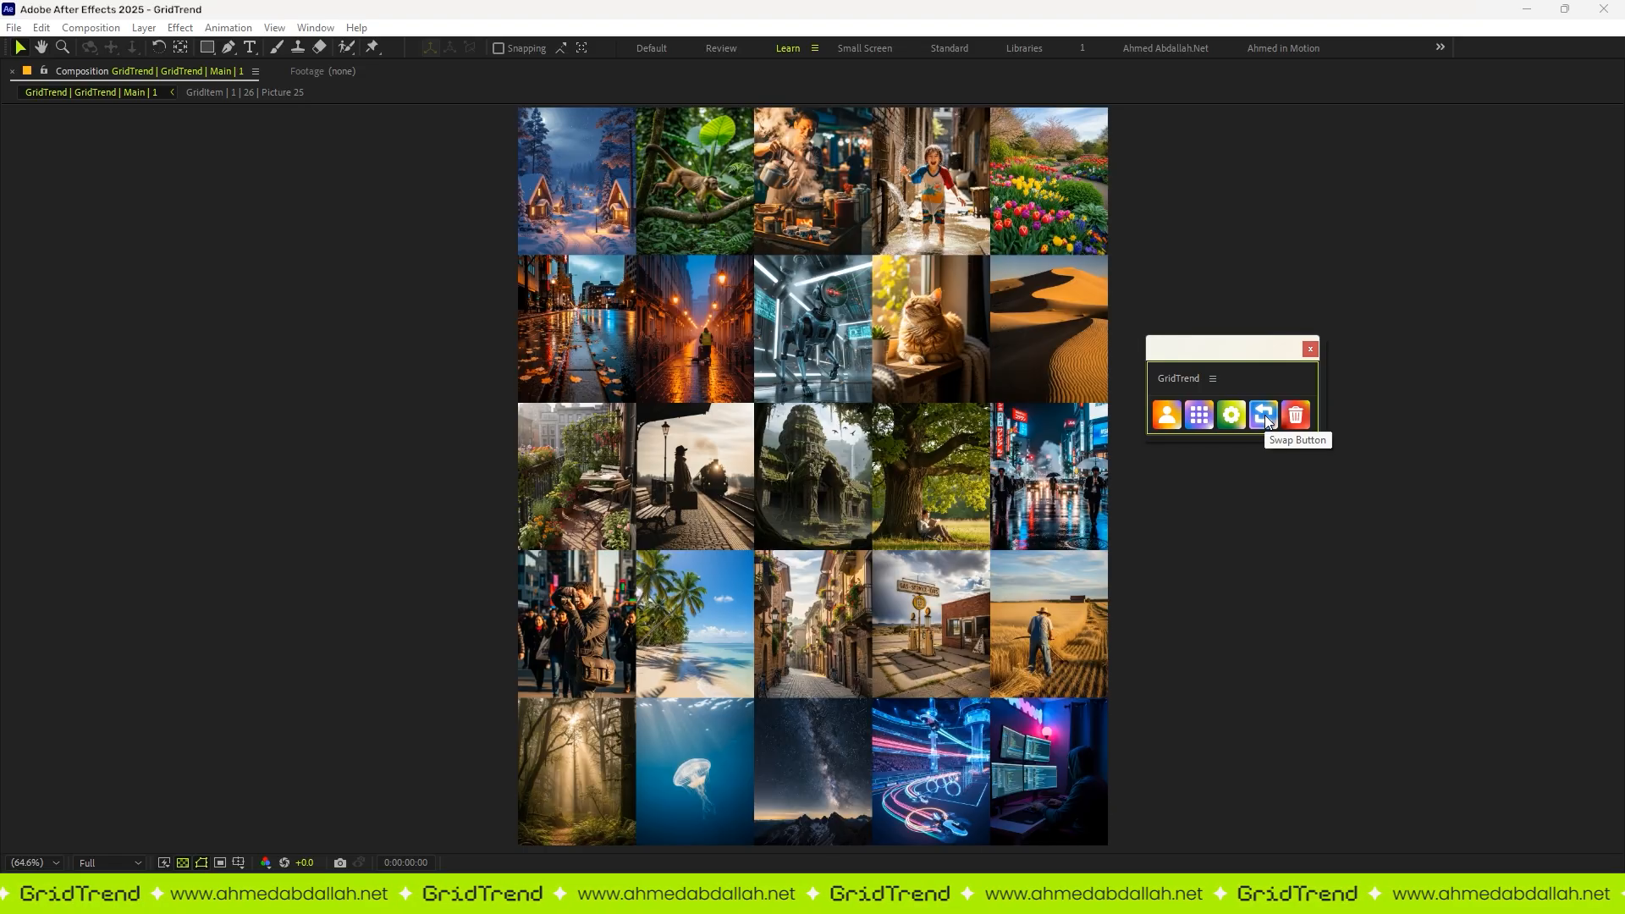
click(1265, 414)
click(1264, 415)
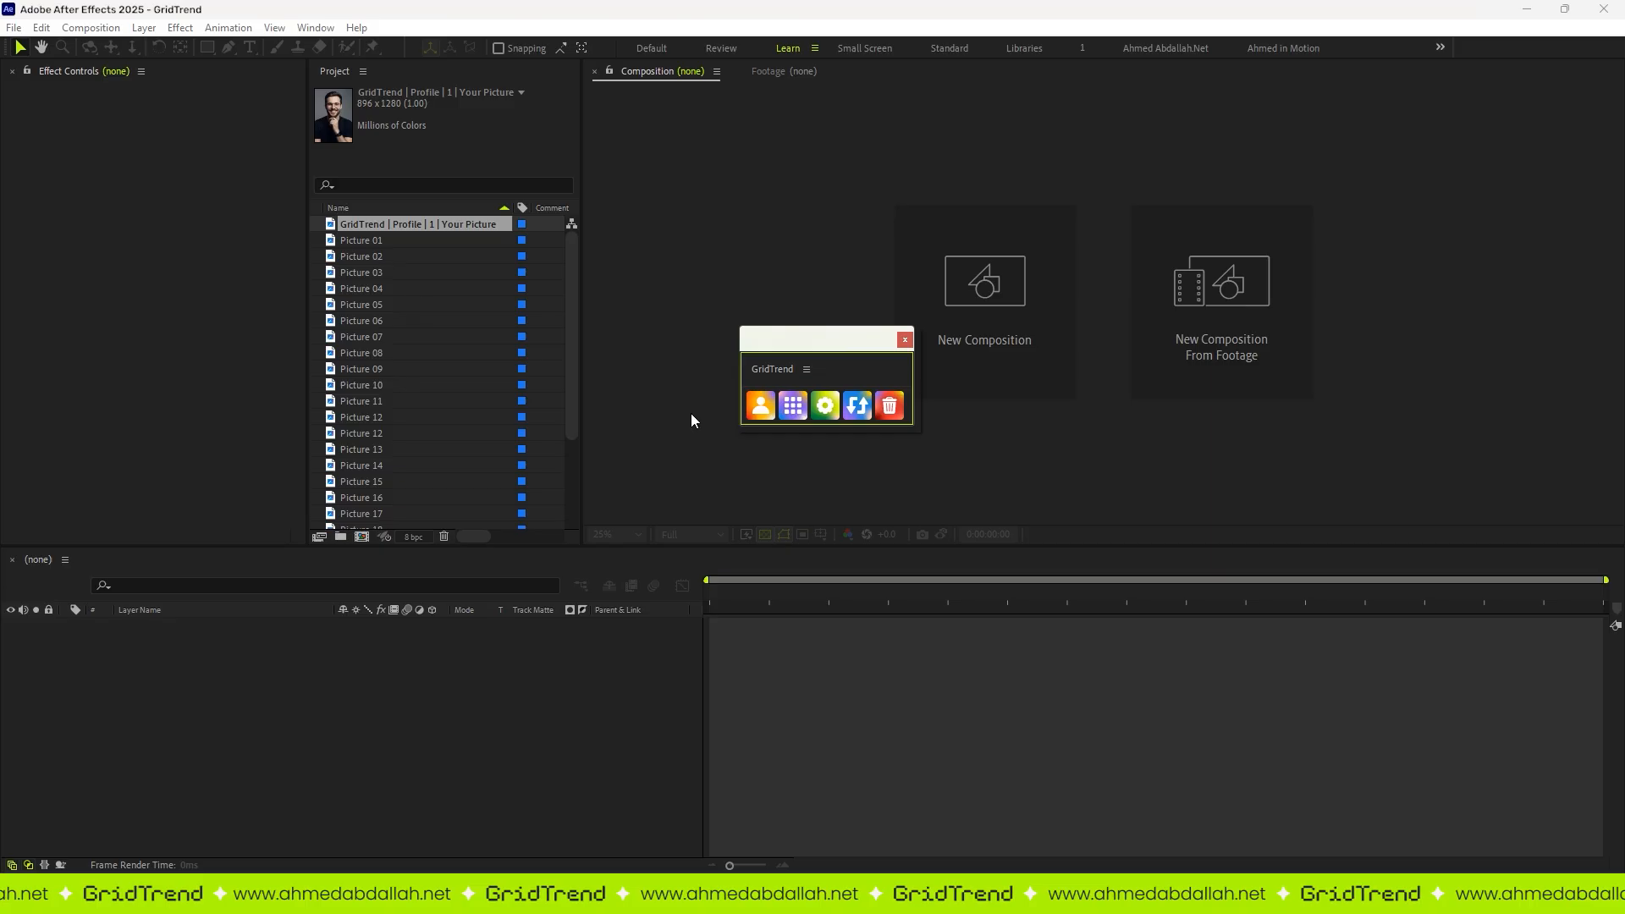
Step: Build a three-by-three grid from Picture 01 to Picture 08 around the profile picture and collapse its project folder
click(364, 240)
shift+click(380, 352)
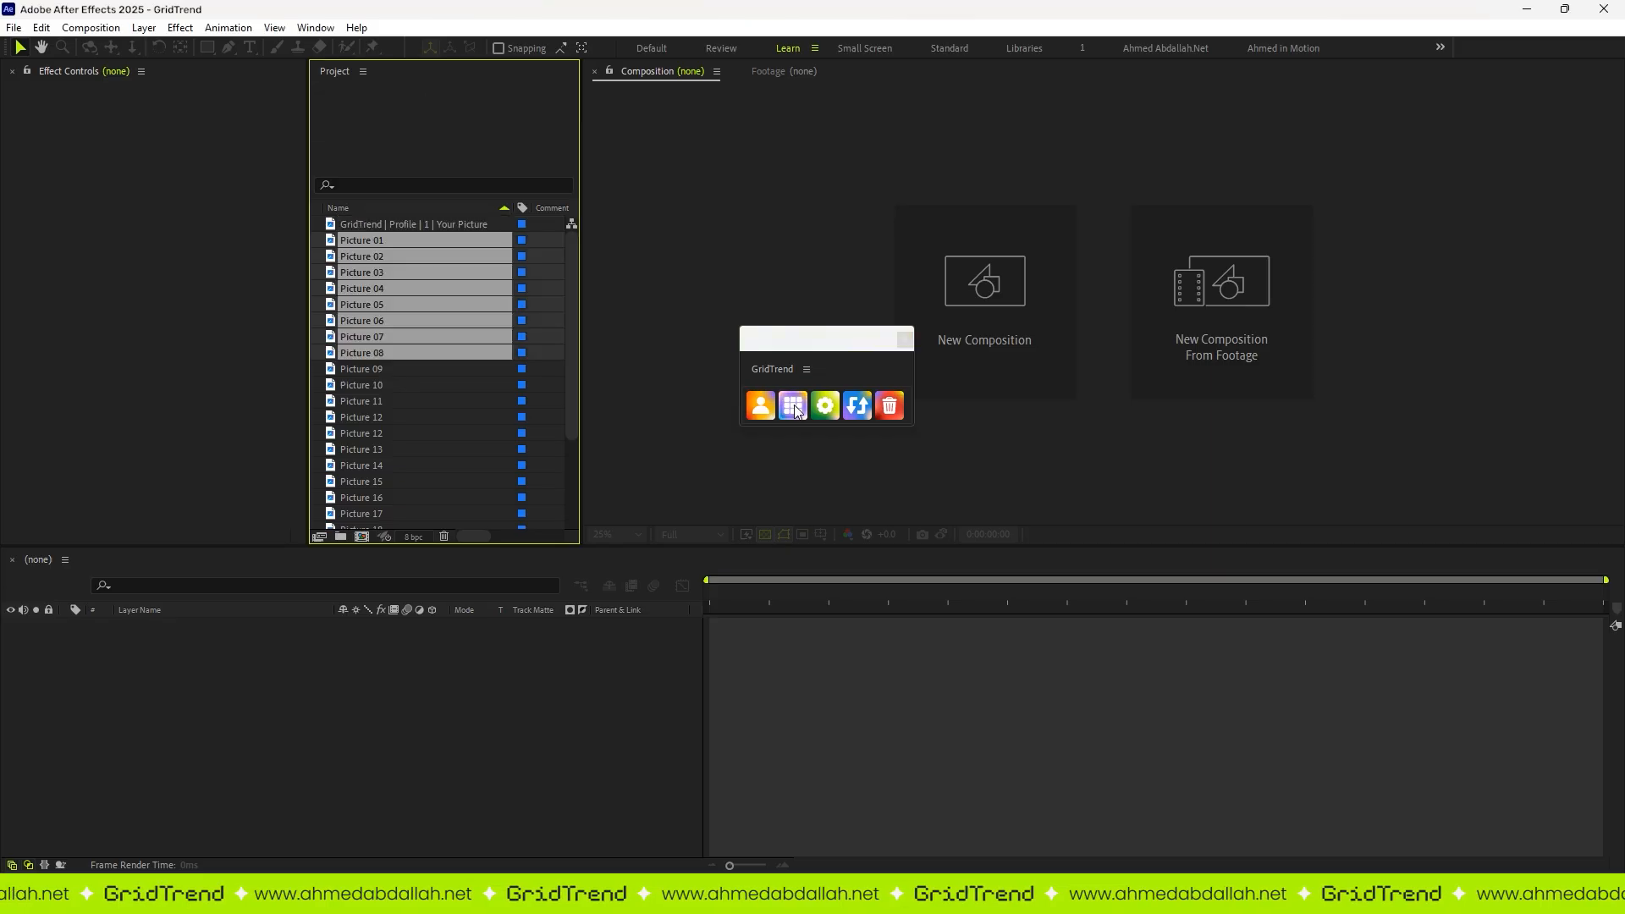
click(796, 408)
click(316, 223)
Step: Build a second grid from Picture 09 to Picture 16 and collapse the grid folders in the project
click(360, 240)
shift+click(388, 368)
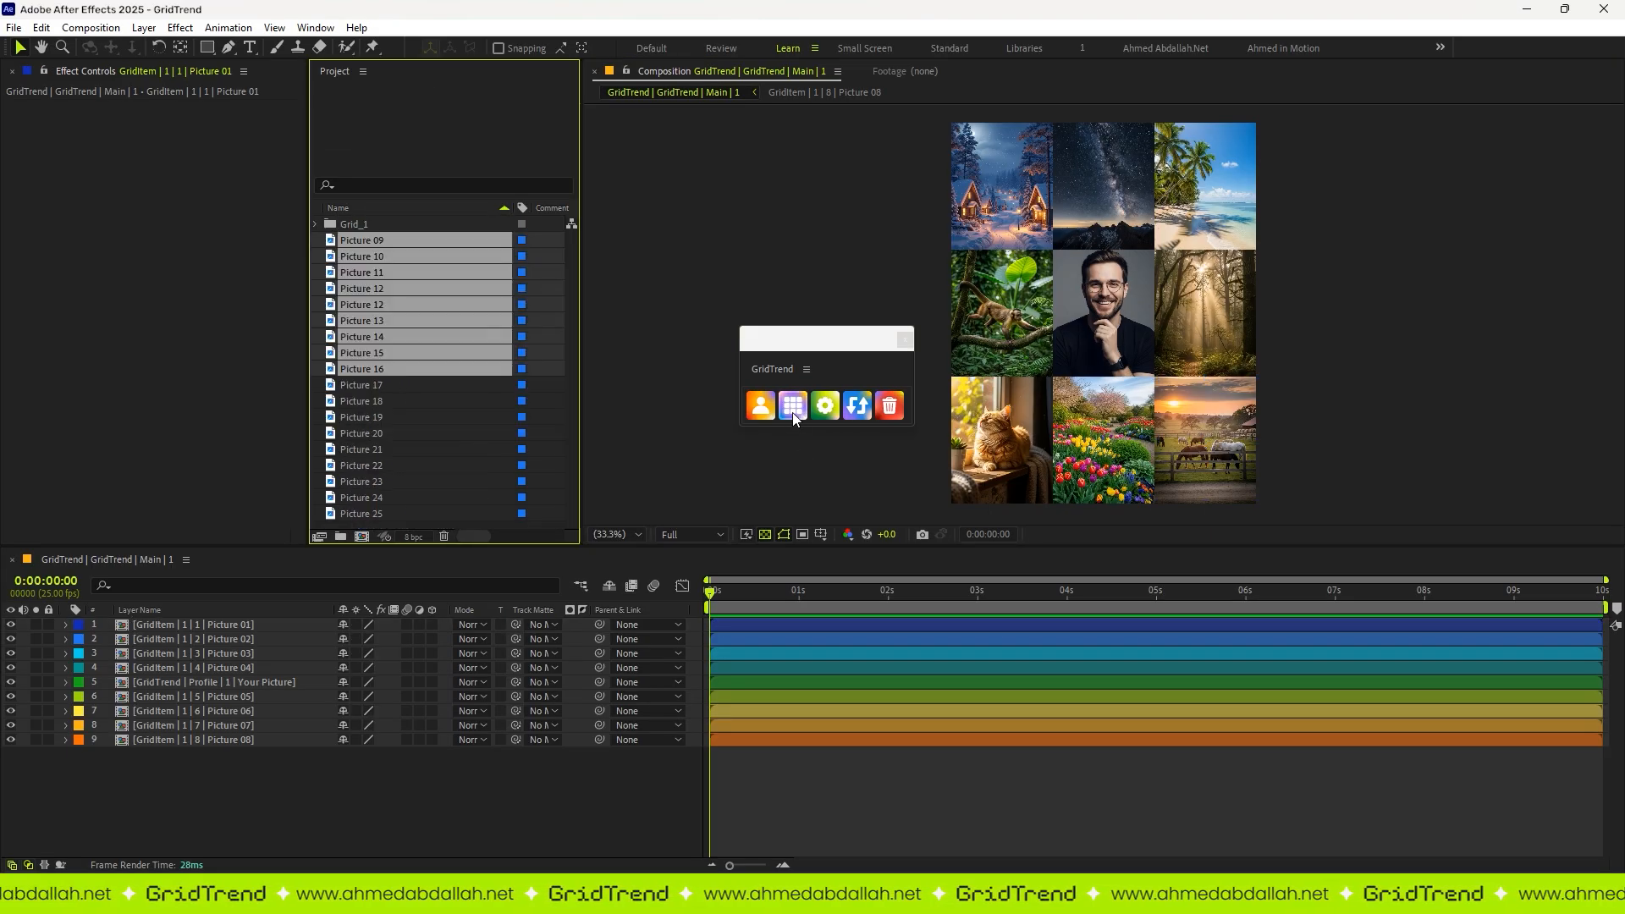
click(794, 415)
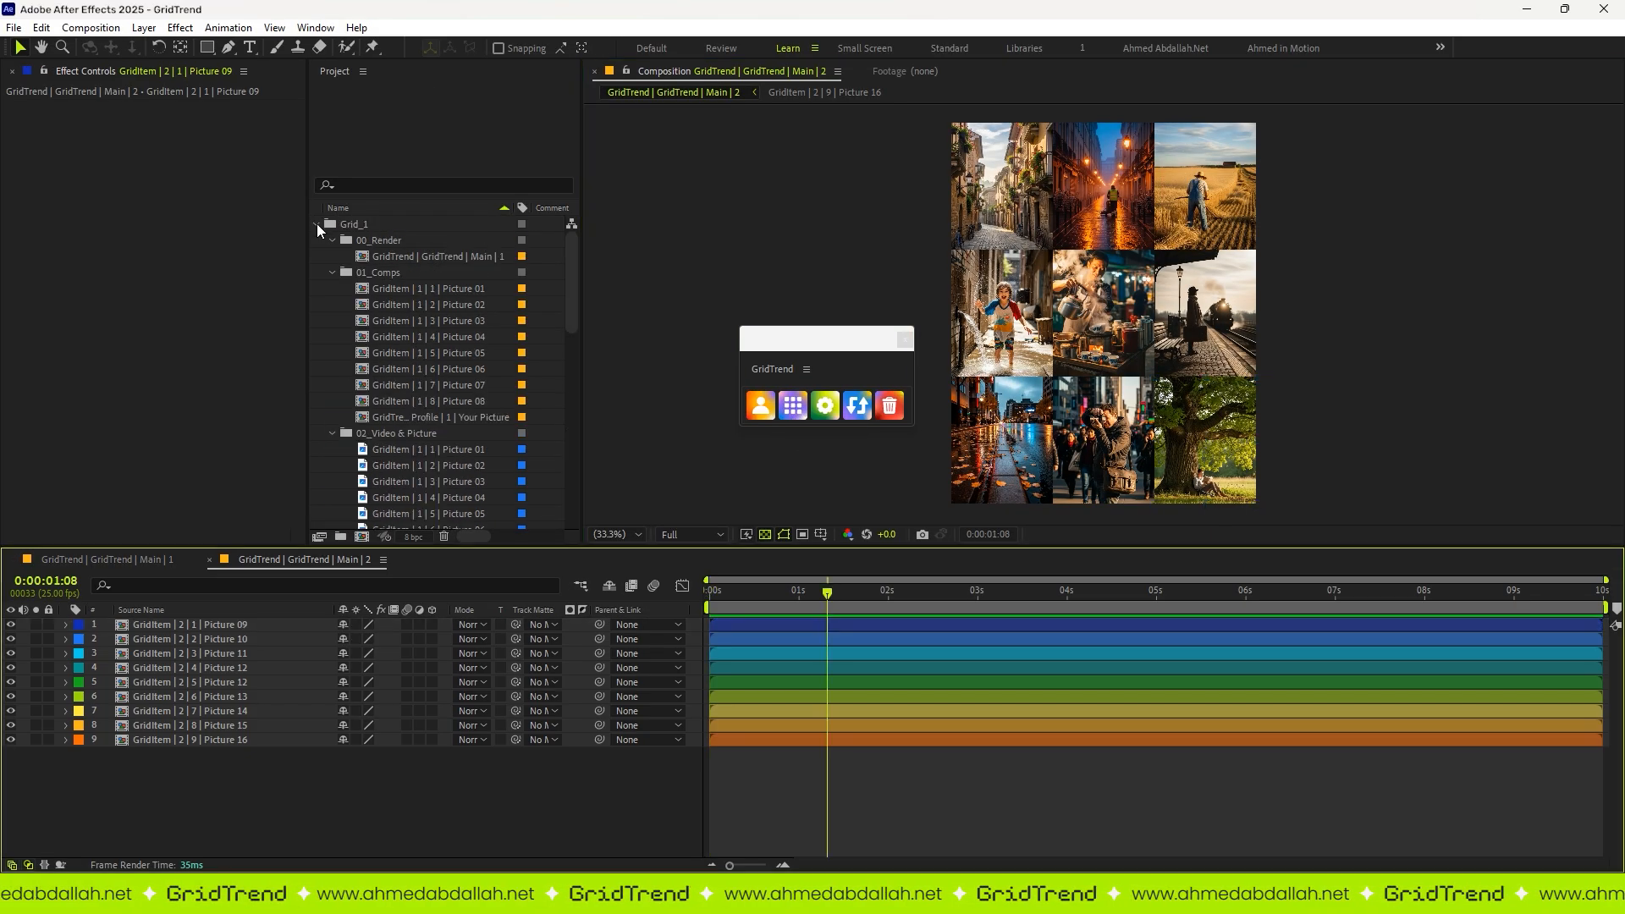
click(316, 225)
click(316, 241)
Step: Delete the last two created grids one after the other while preserving the source footage
click(889, 406)
click(869, 508)
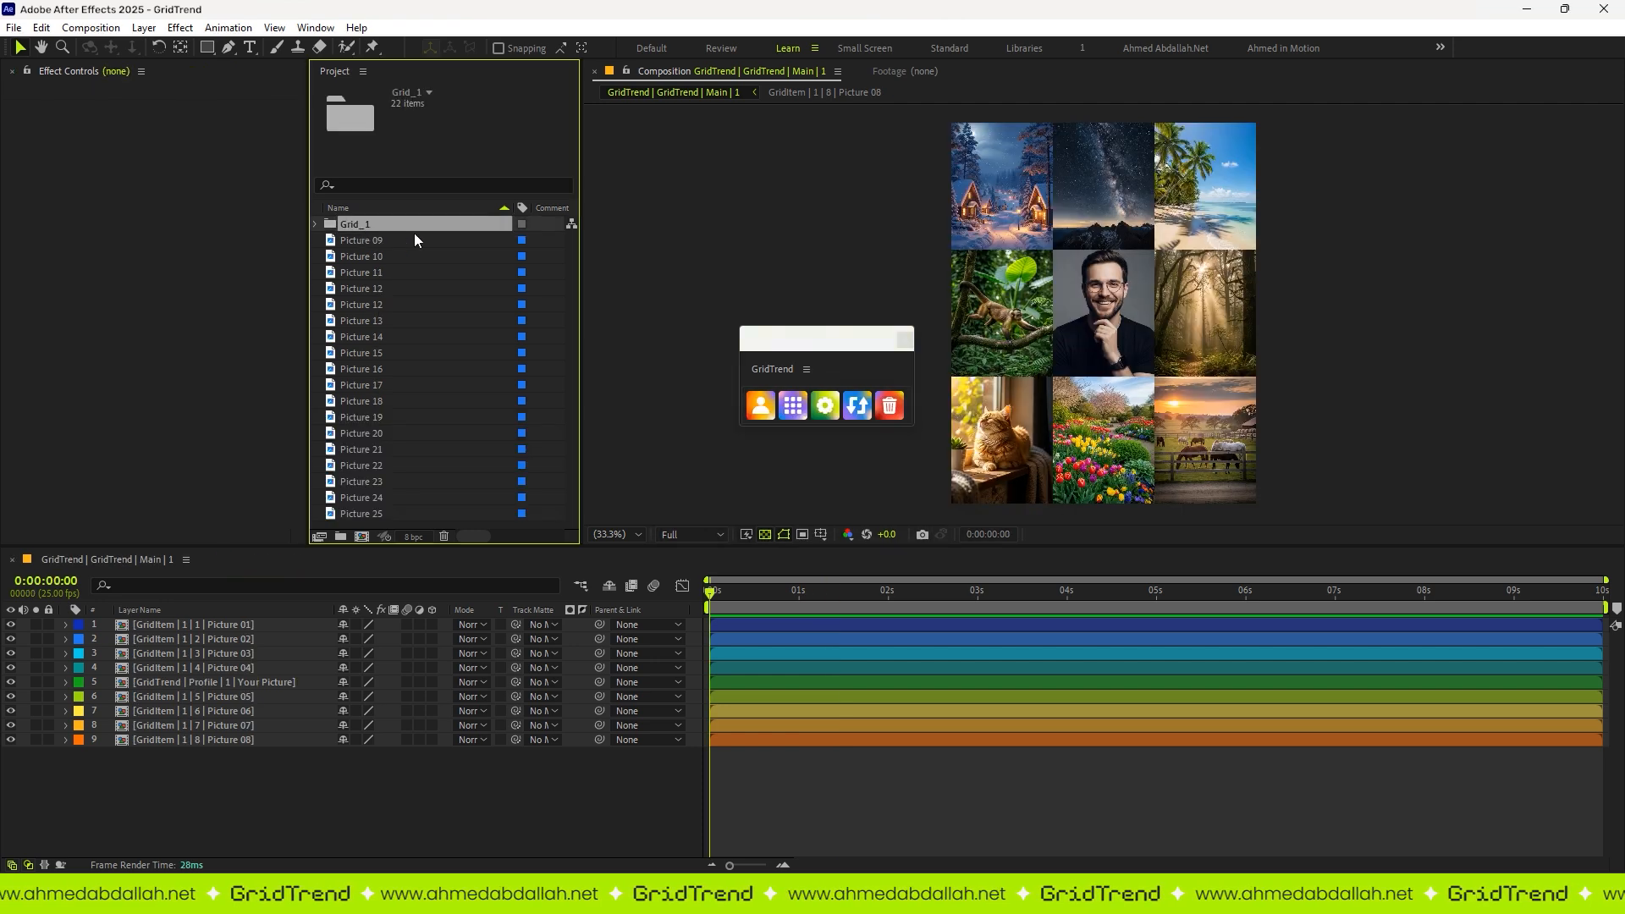
click(889, 406)
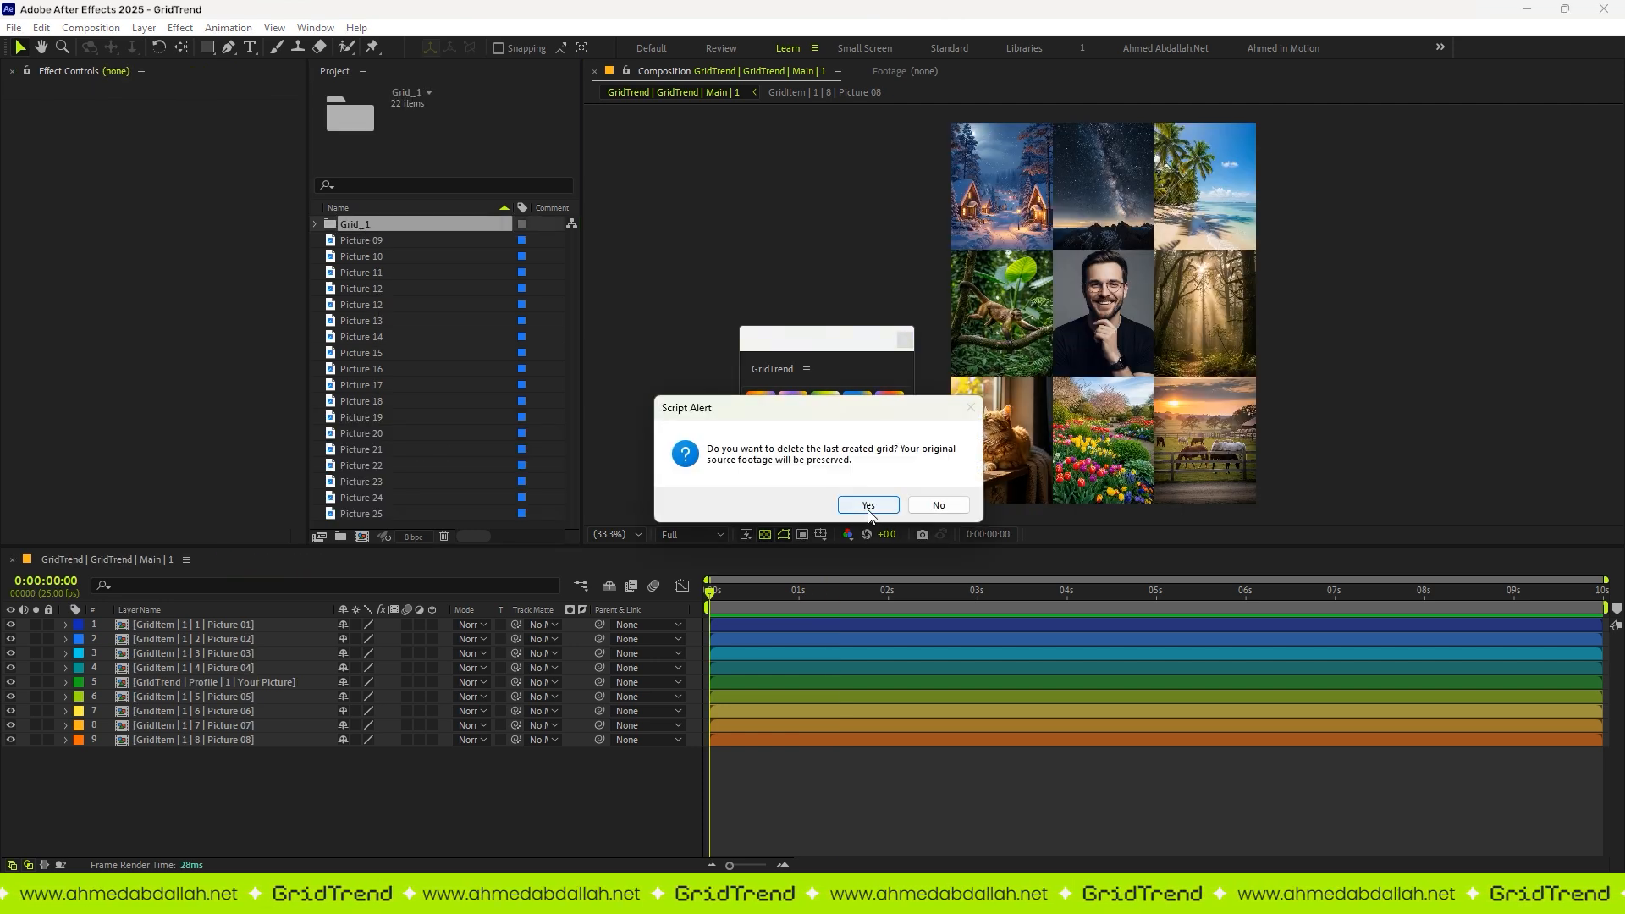
click(868, 509)
scroll(420, 410, up, 2)
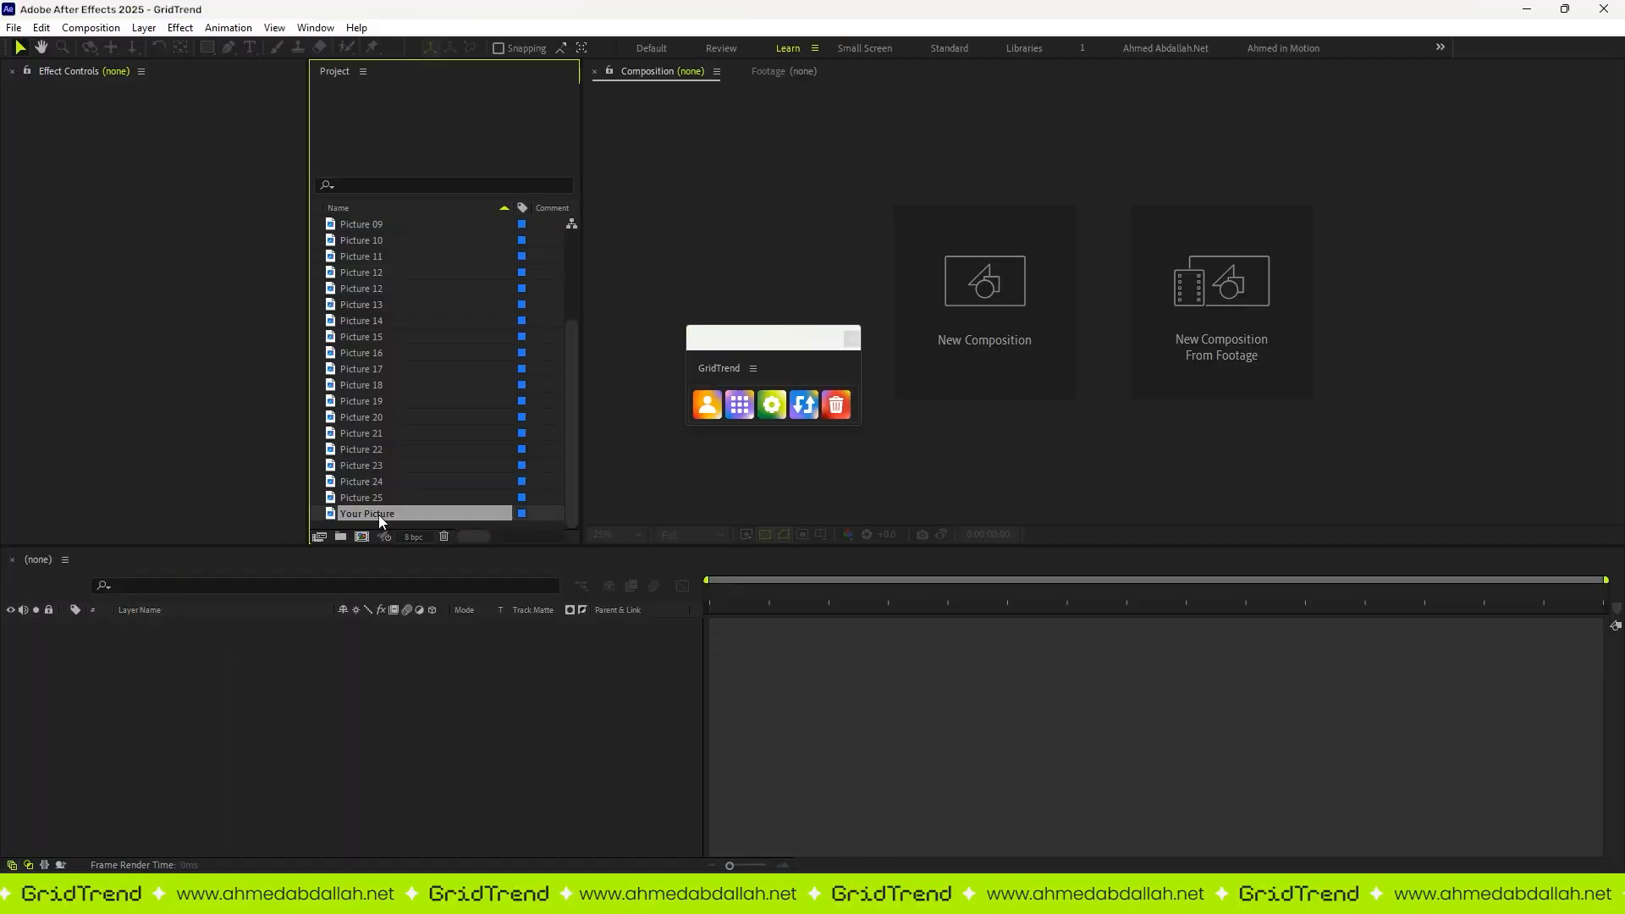
Step: Set the grid's row count to 4 and save the grid settings
click(379, 515)
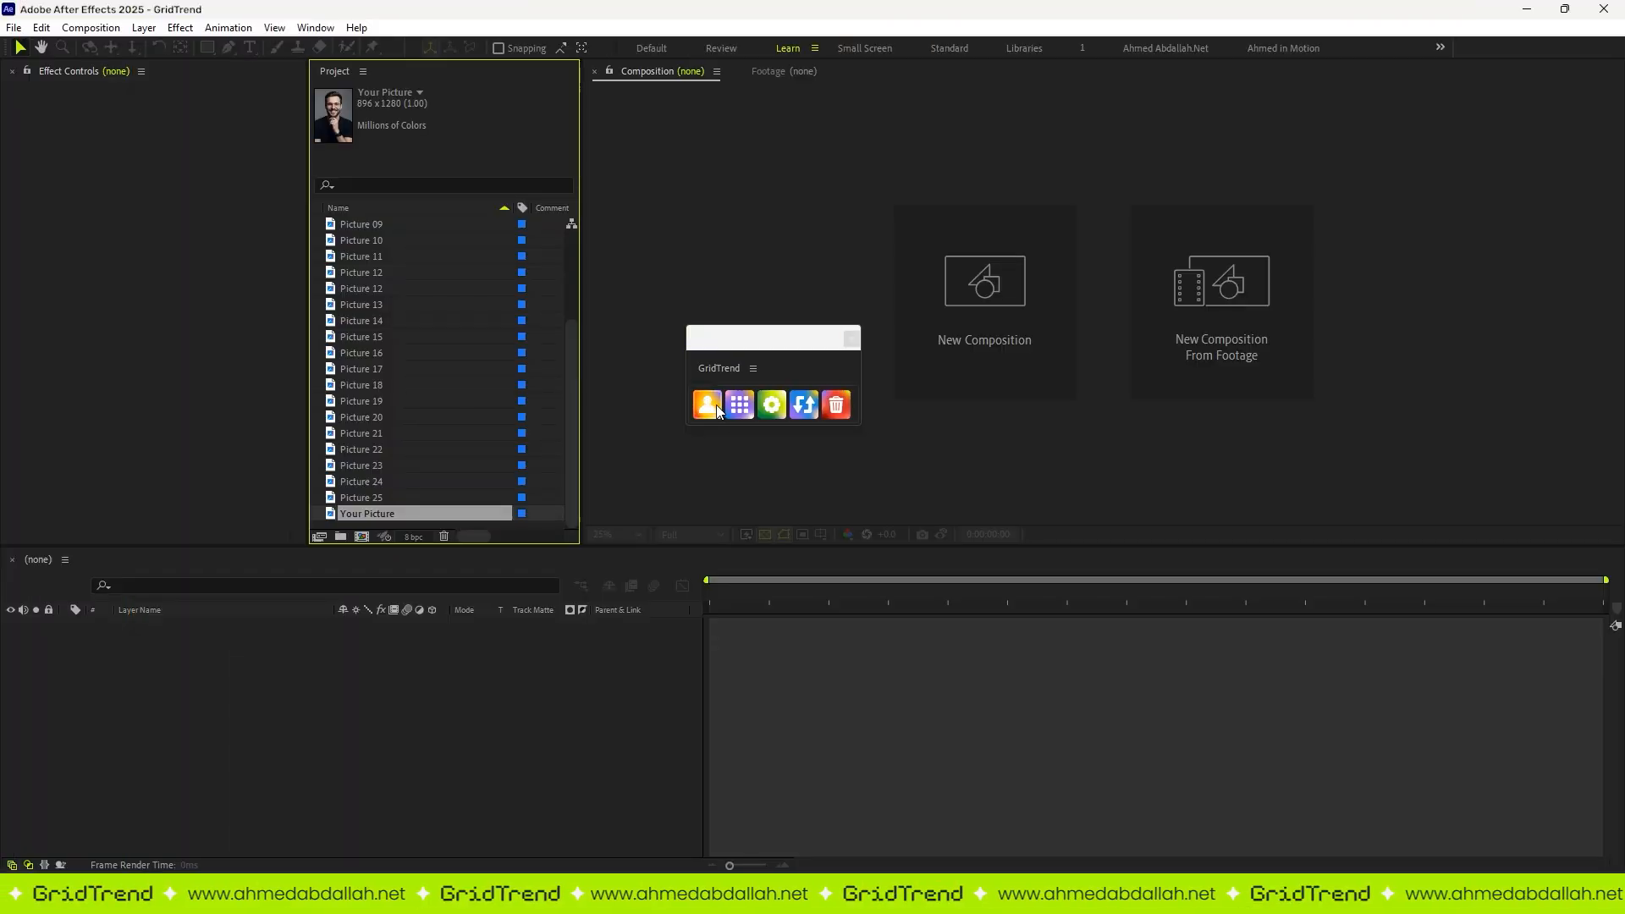
scroll(395, 267, up, 5)
click(771, 405)
click(730, 486)
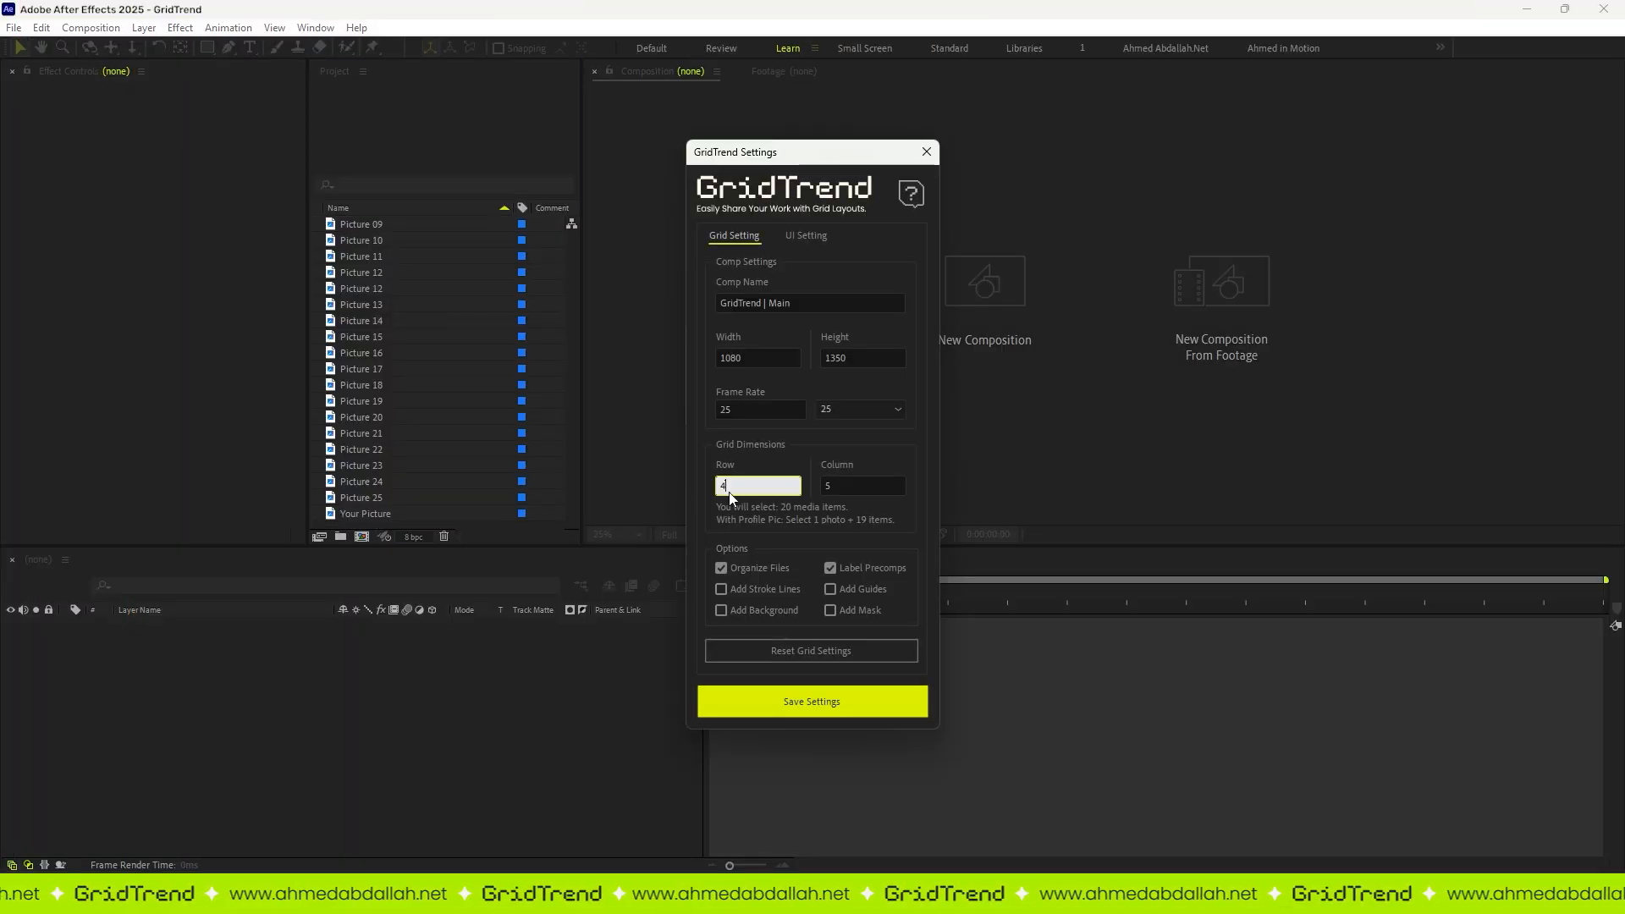
key(Tab)
click(761, 703)
Step: Try to capture Your Picture as the profile picture with the four-row grid settings
click(362, 513)
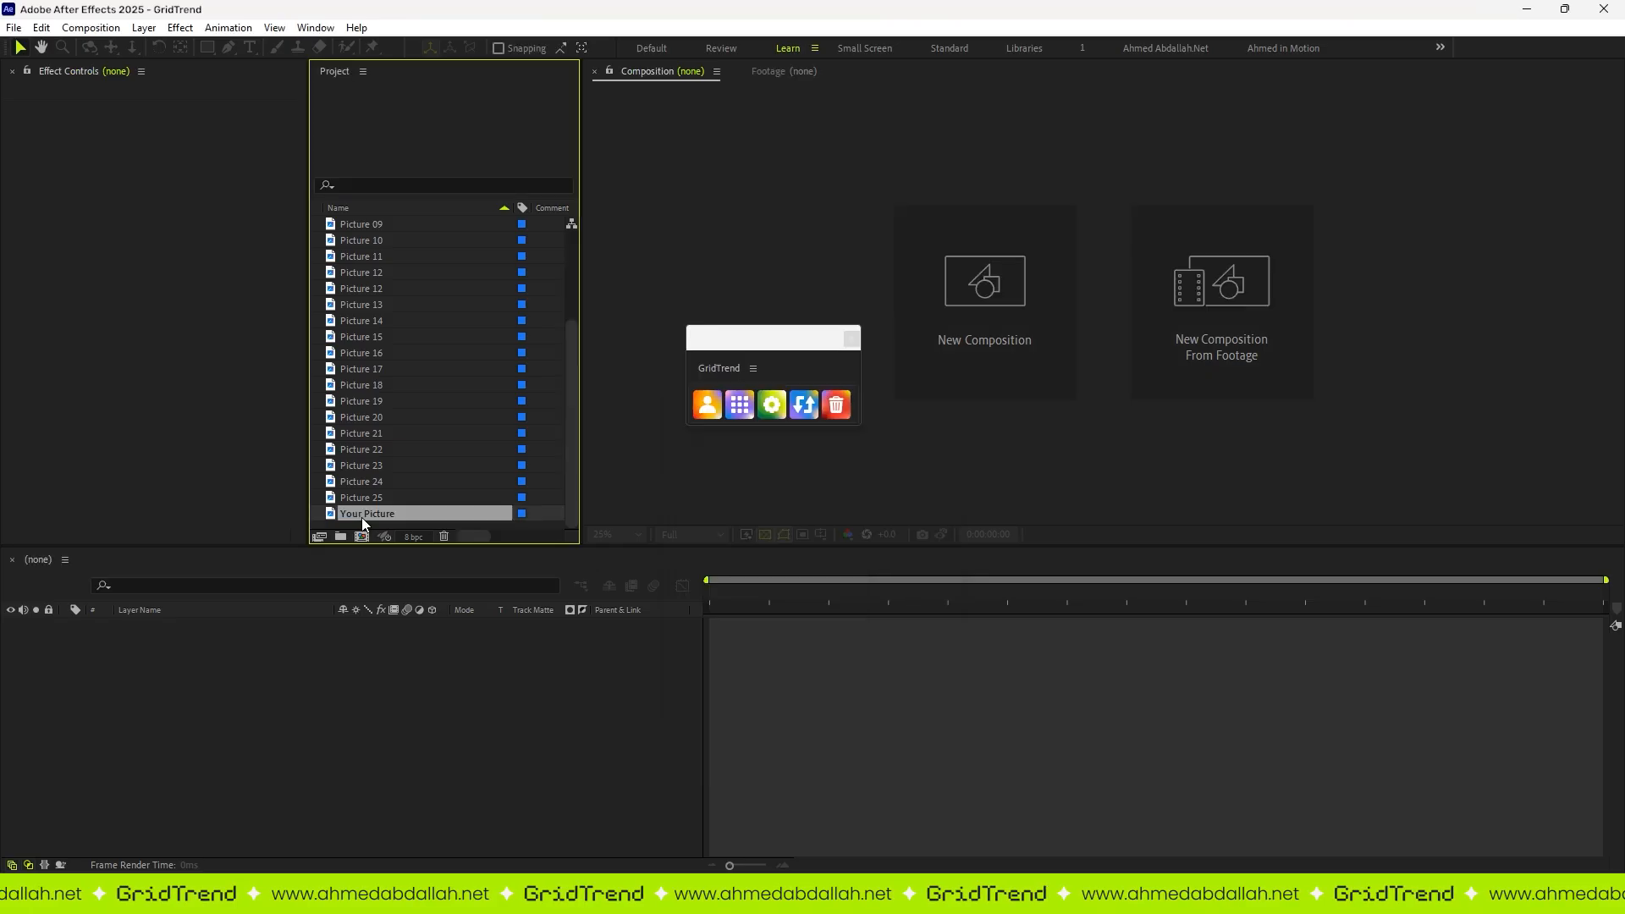
click(708, 404)
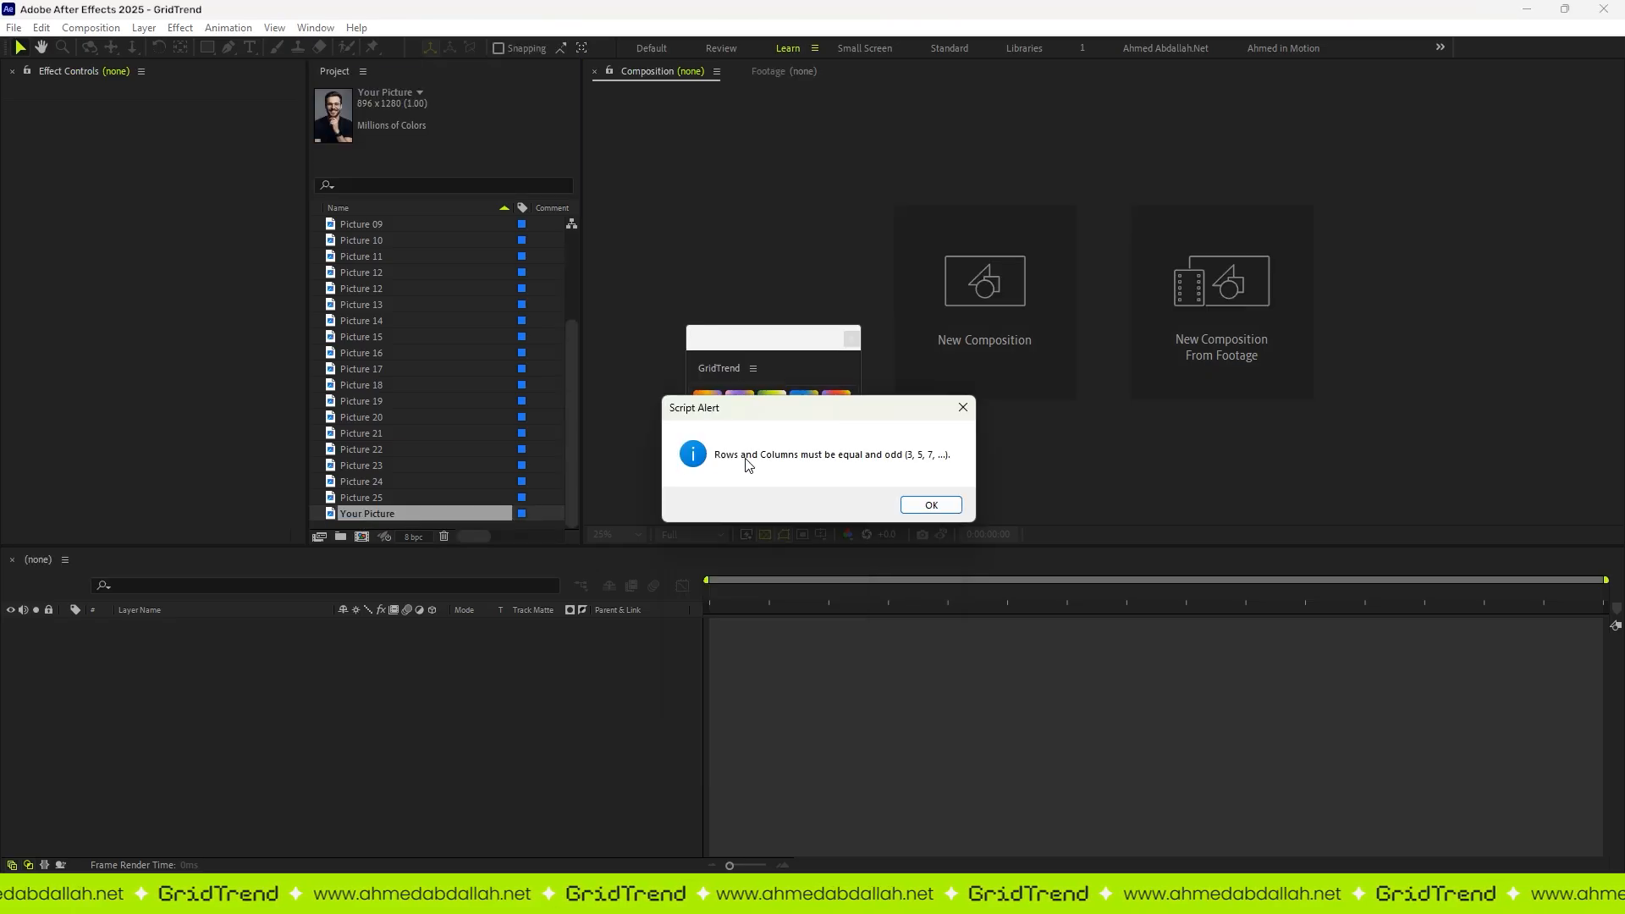
click(956, 511)
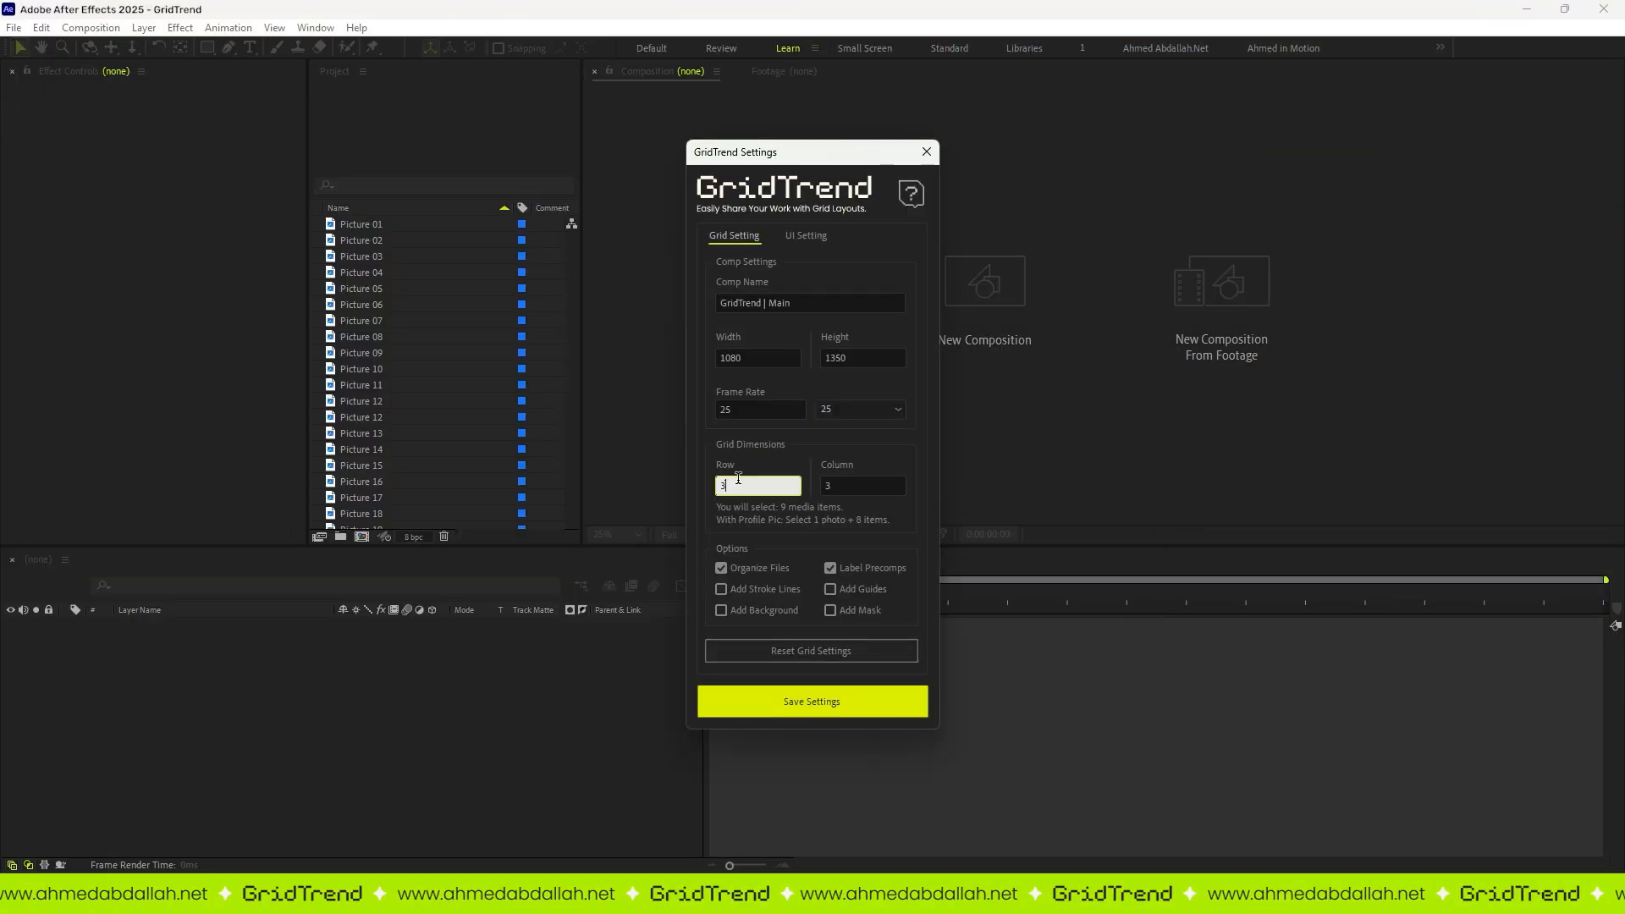
Step: Set the grid dimensions to 5 rows and 5 columns and save the settings
key(BackSpace)
text(5)
key(Tab)
text(5)
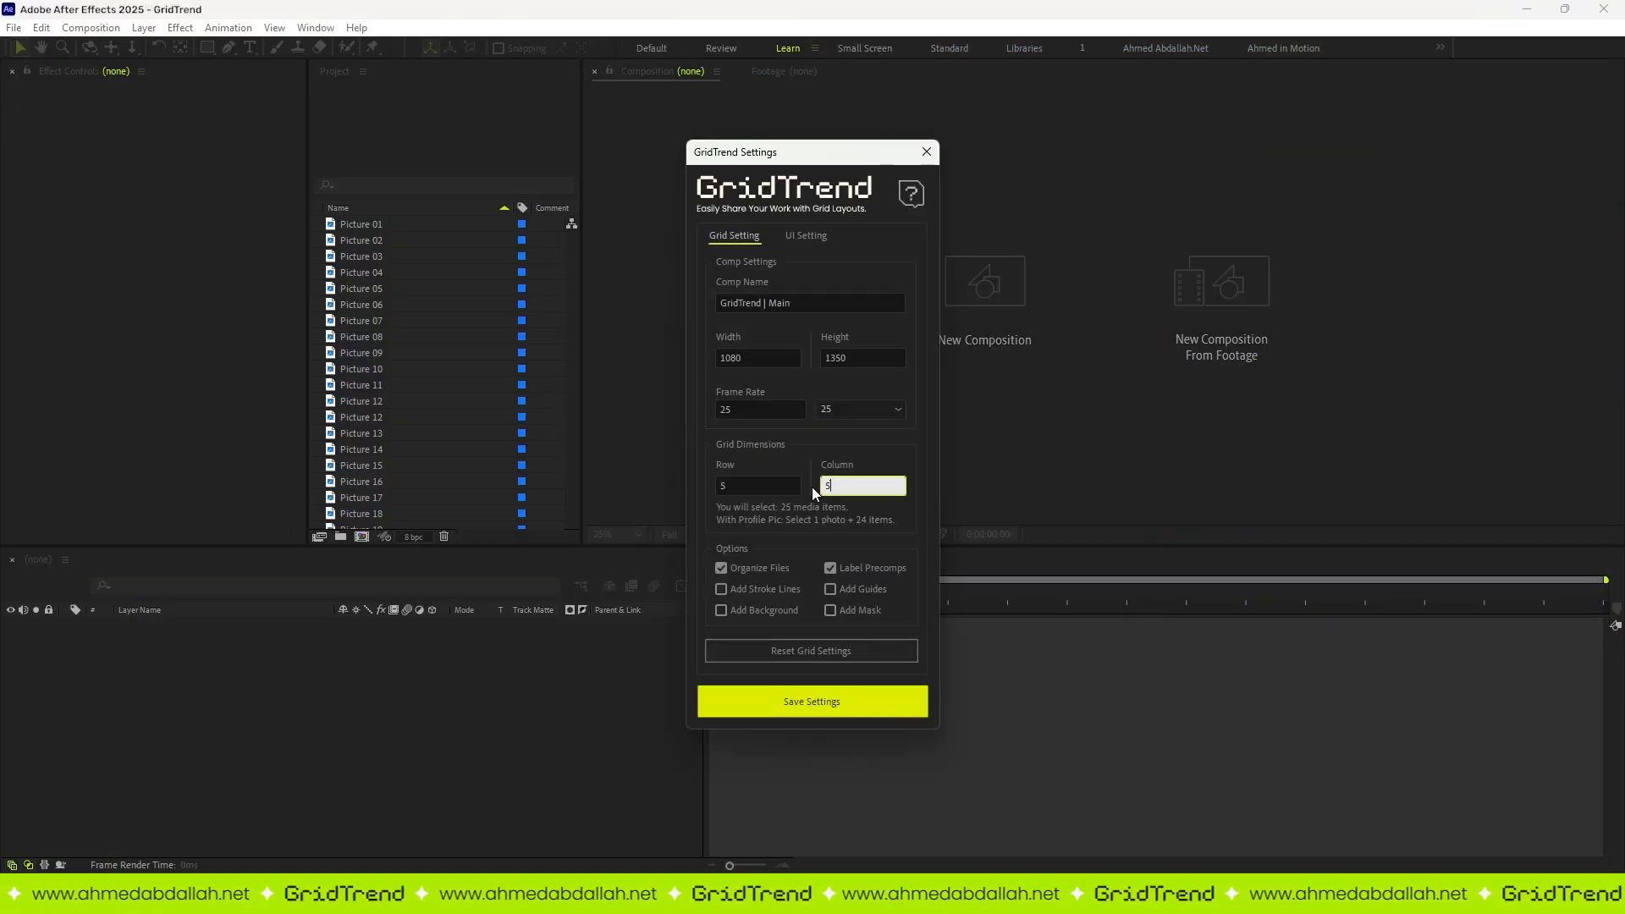
click(755, 702)
Step: Build a five-by-five grid from the project pictures including Your Picture, and maximize the composition view
click(362, 227)
scroll(361, 231, down, 3)
shift+click(368, 515)
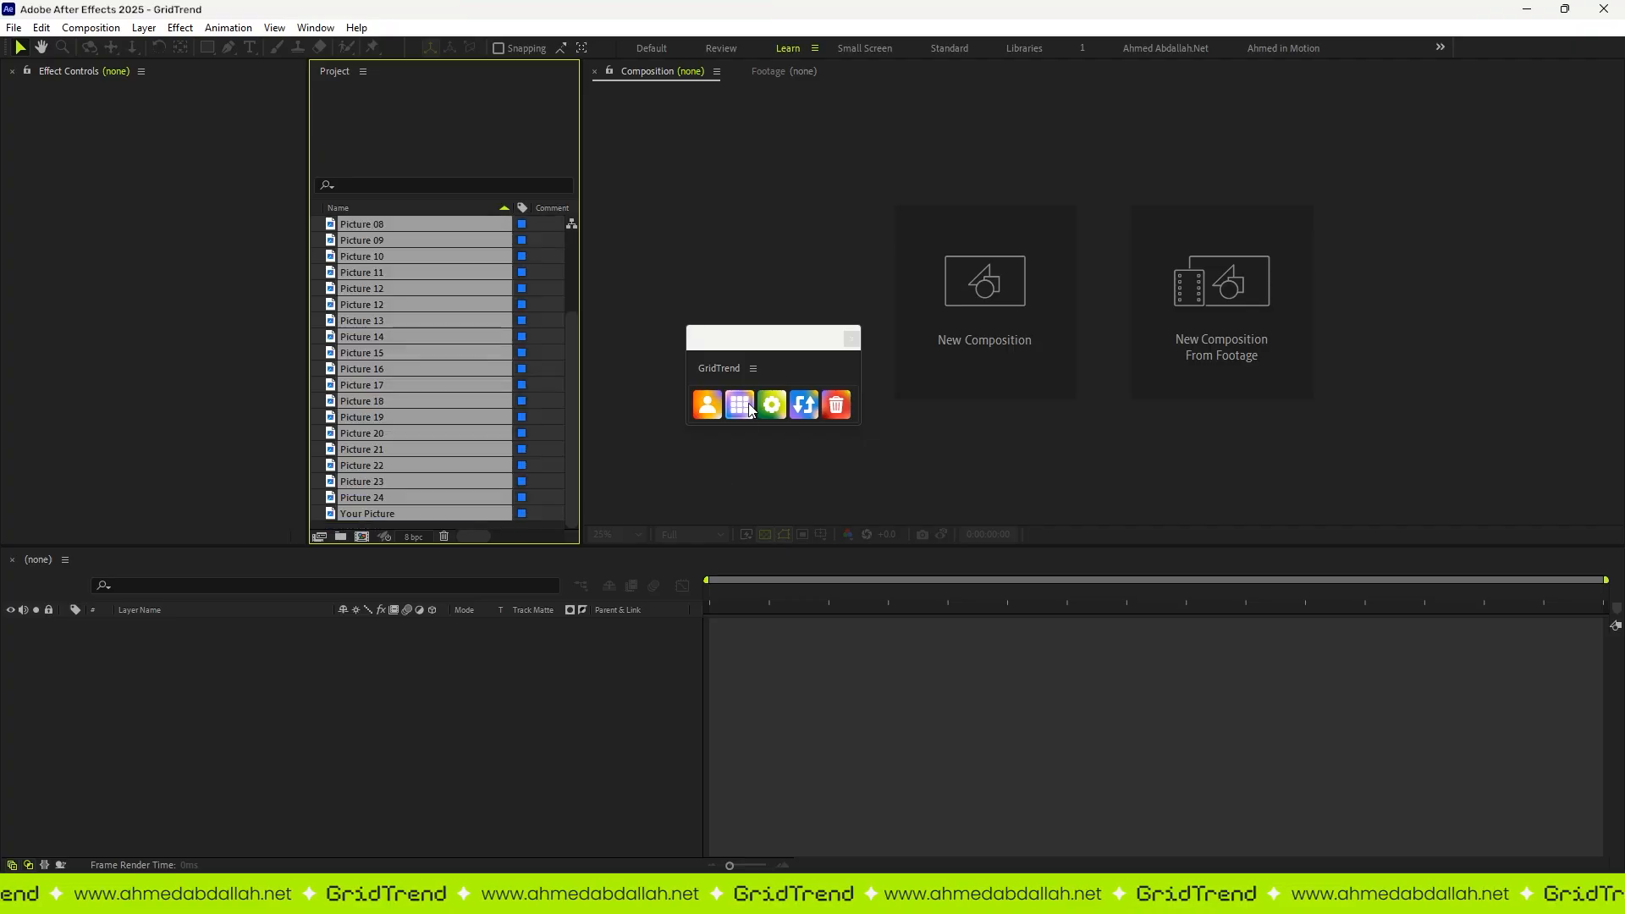
click(749, 409)
key(grave)
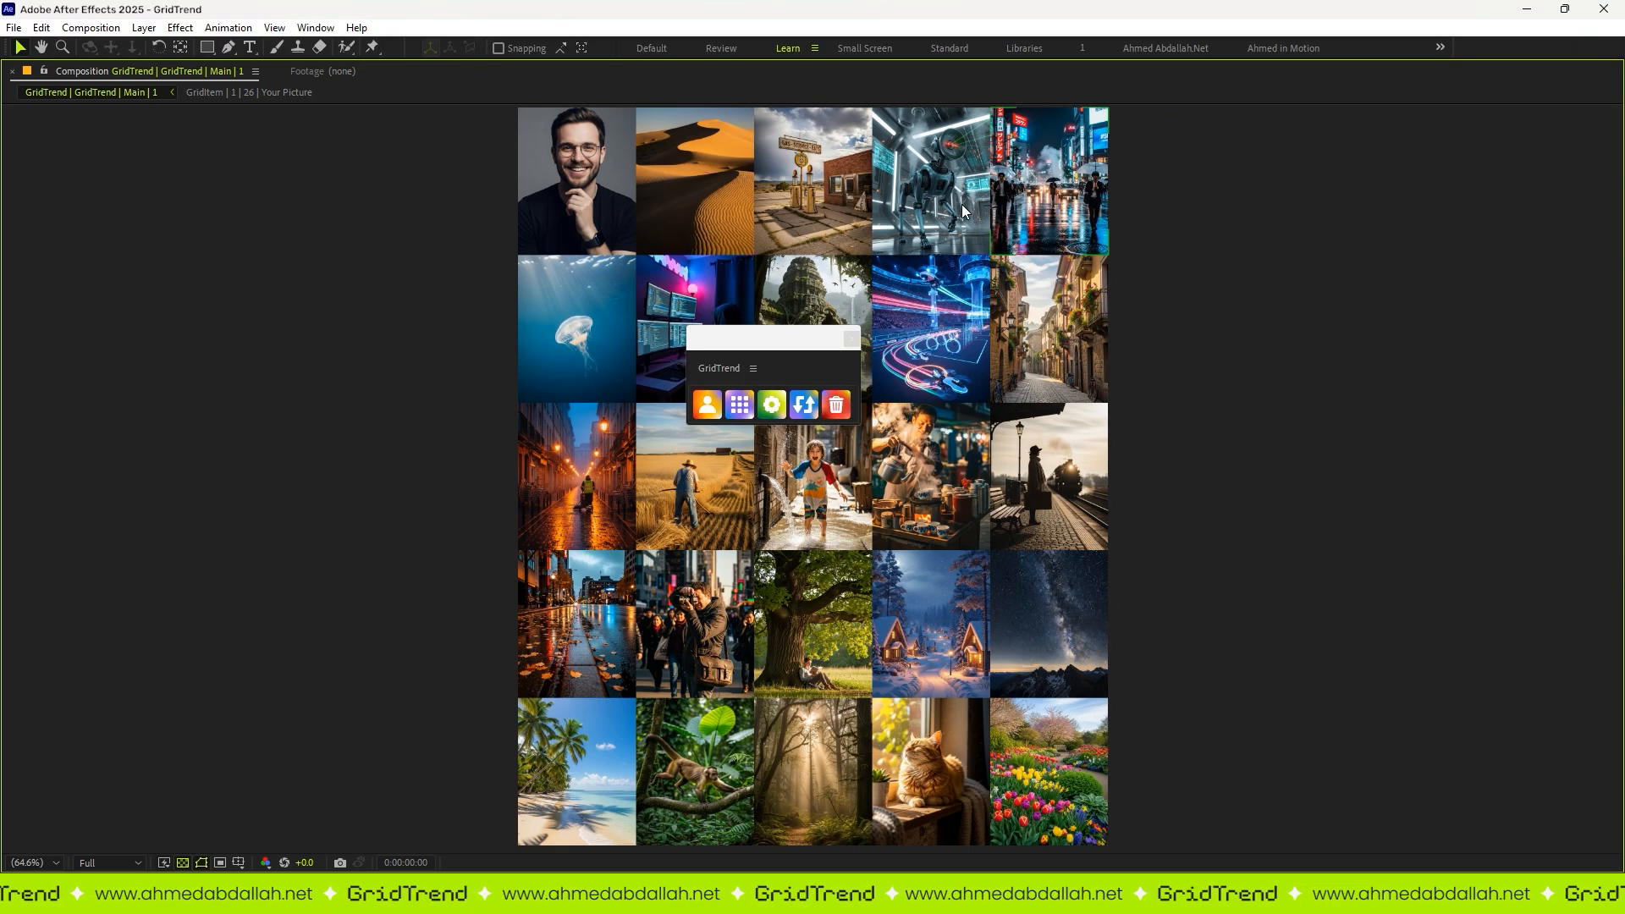
Step: Swap the pictures of the grid that includes Your Picture as a regular item three times
click(816, 410)
click(811, 406)
click(811, 407)
click(807, 404)
click(806, 403)
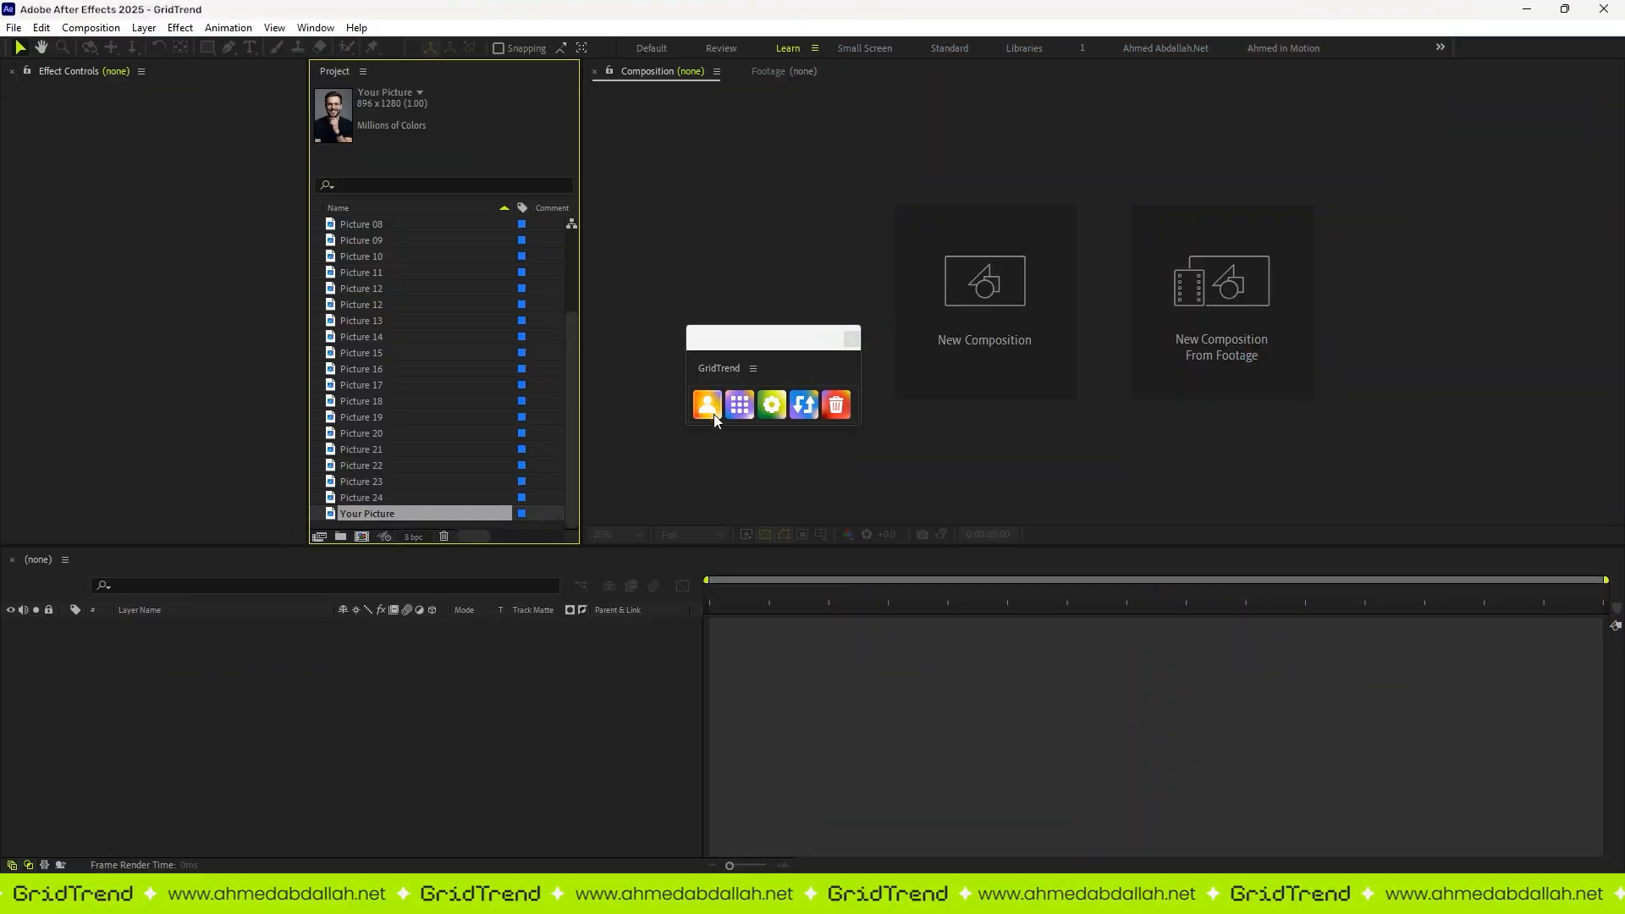
Step: Capture Your Picture as the profile picture and build a five-by-five grid around it from the pictures through Picture 24
click(712, 412)
click(364, 243)
scroll(369, 254, down, 3)
shift+click(392, 513)
click(740, 405)
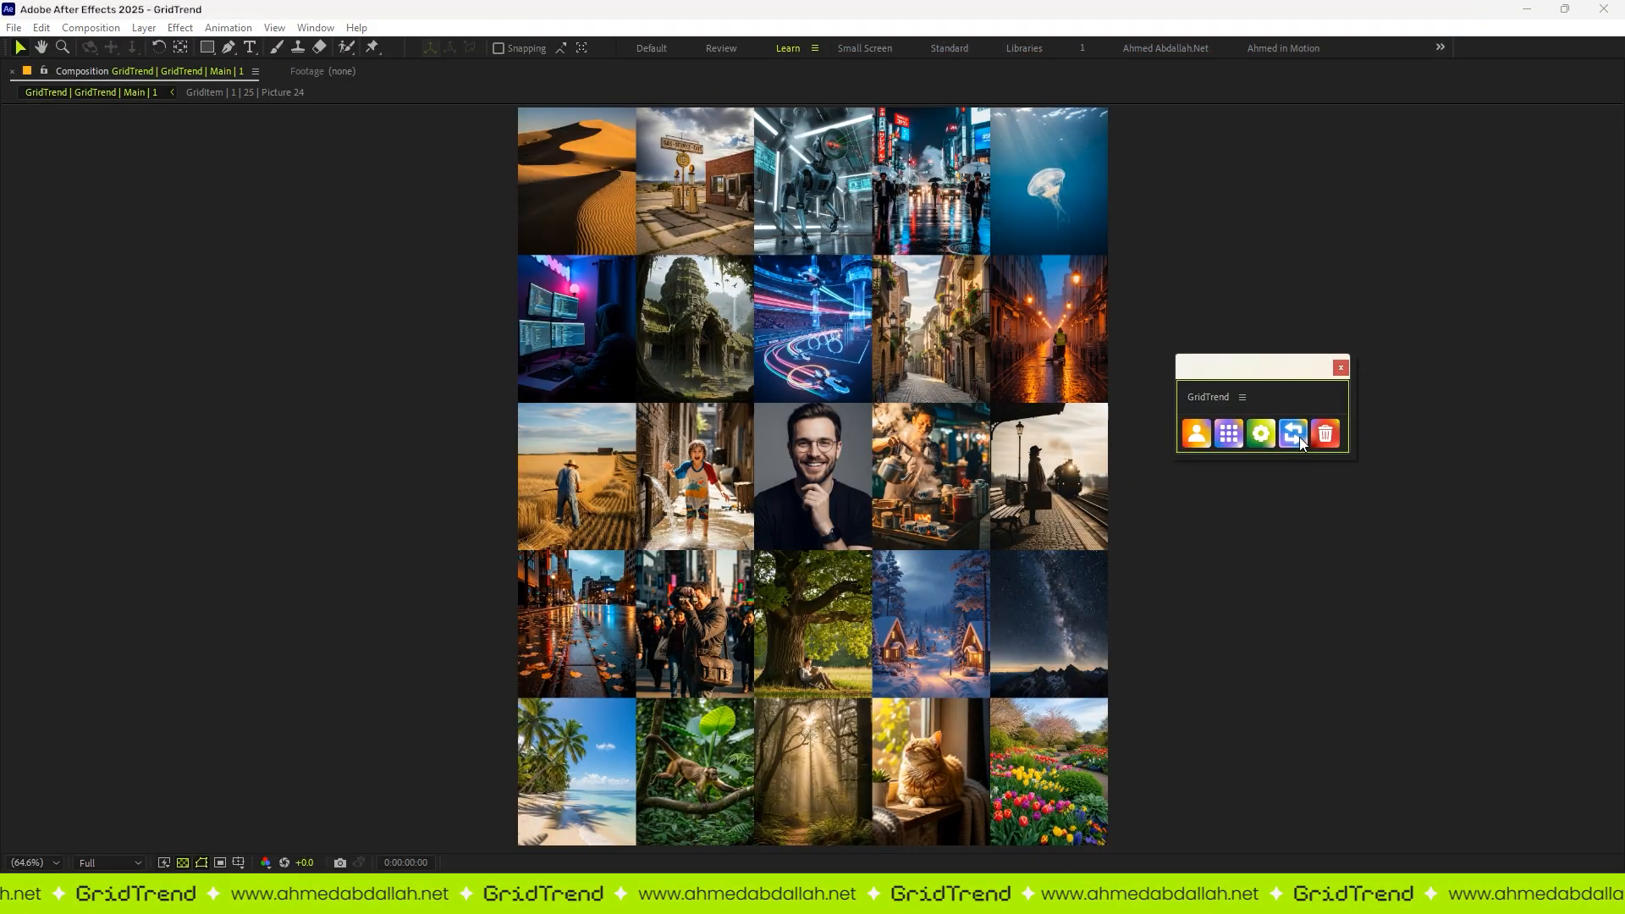
Step: Swap the pictures around the centered profile picture in the five-by-five grid several times
click(1298, 437)
click(1298, 436)
click(1298, 436)
click(1298, 436)
click(1296, 436)
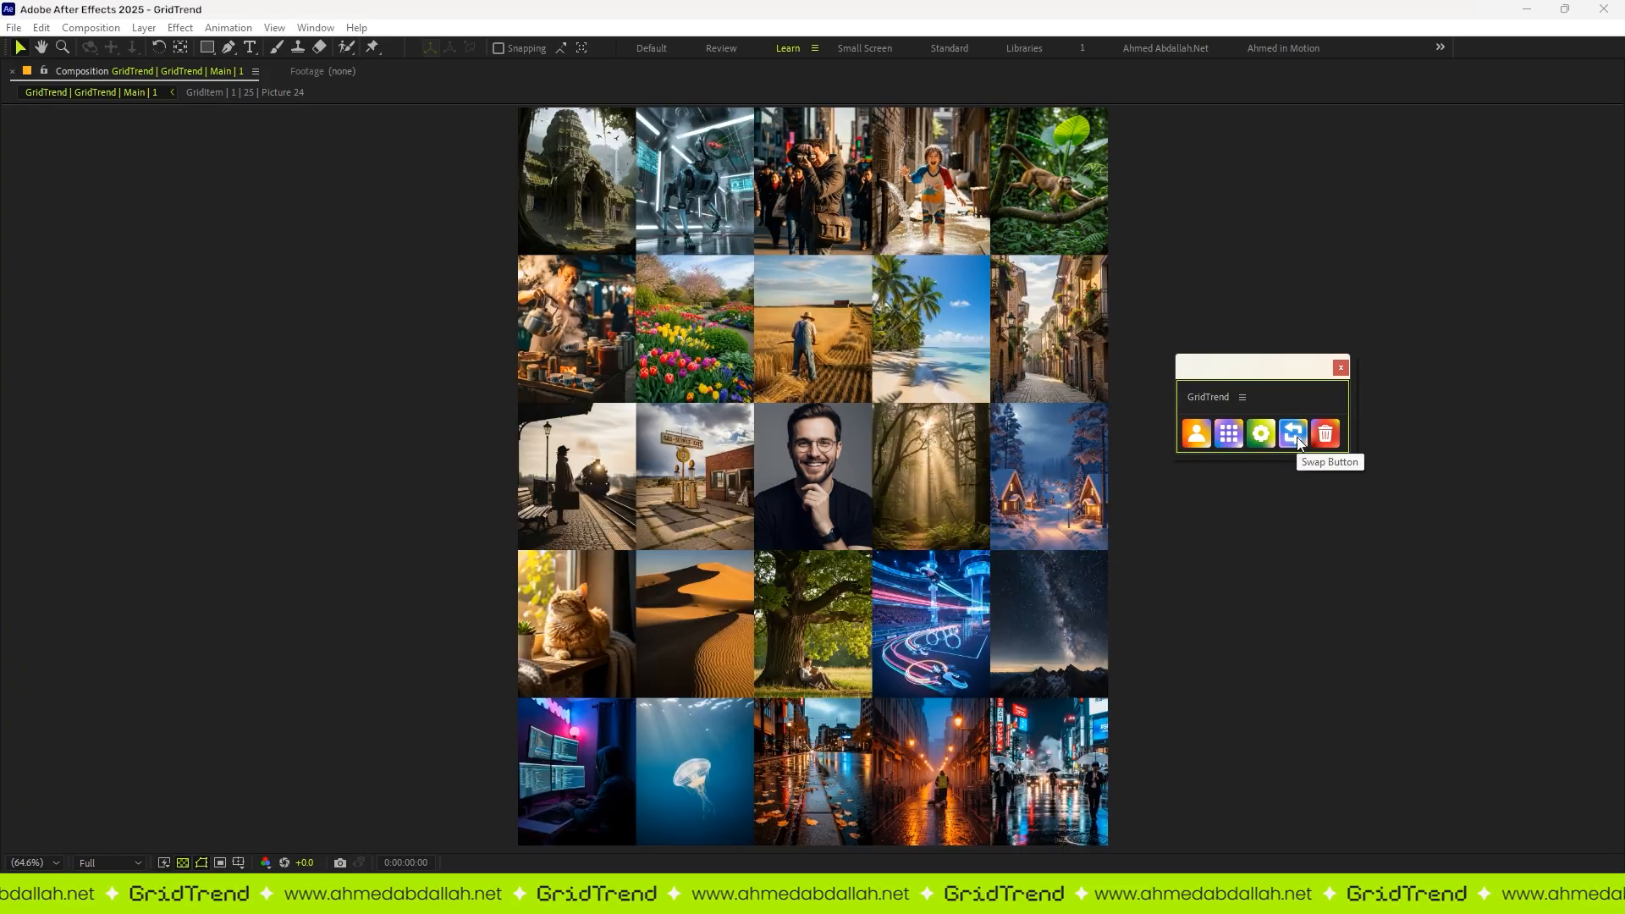
click(1297, 437)
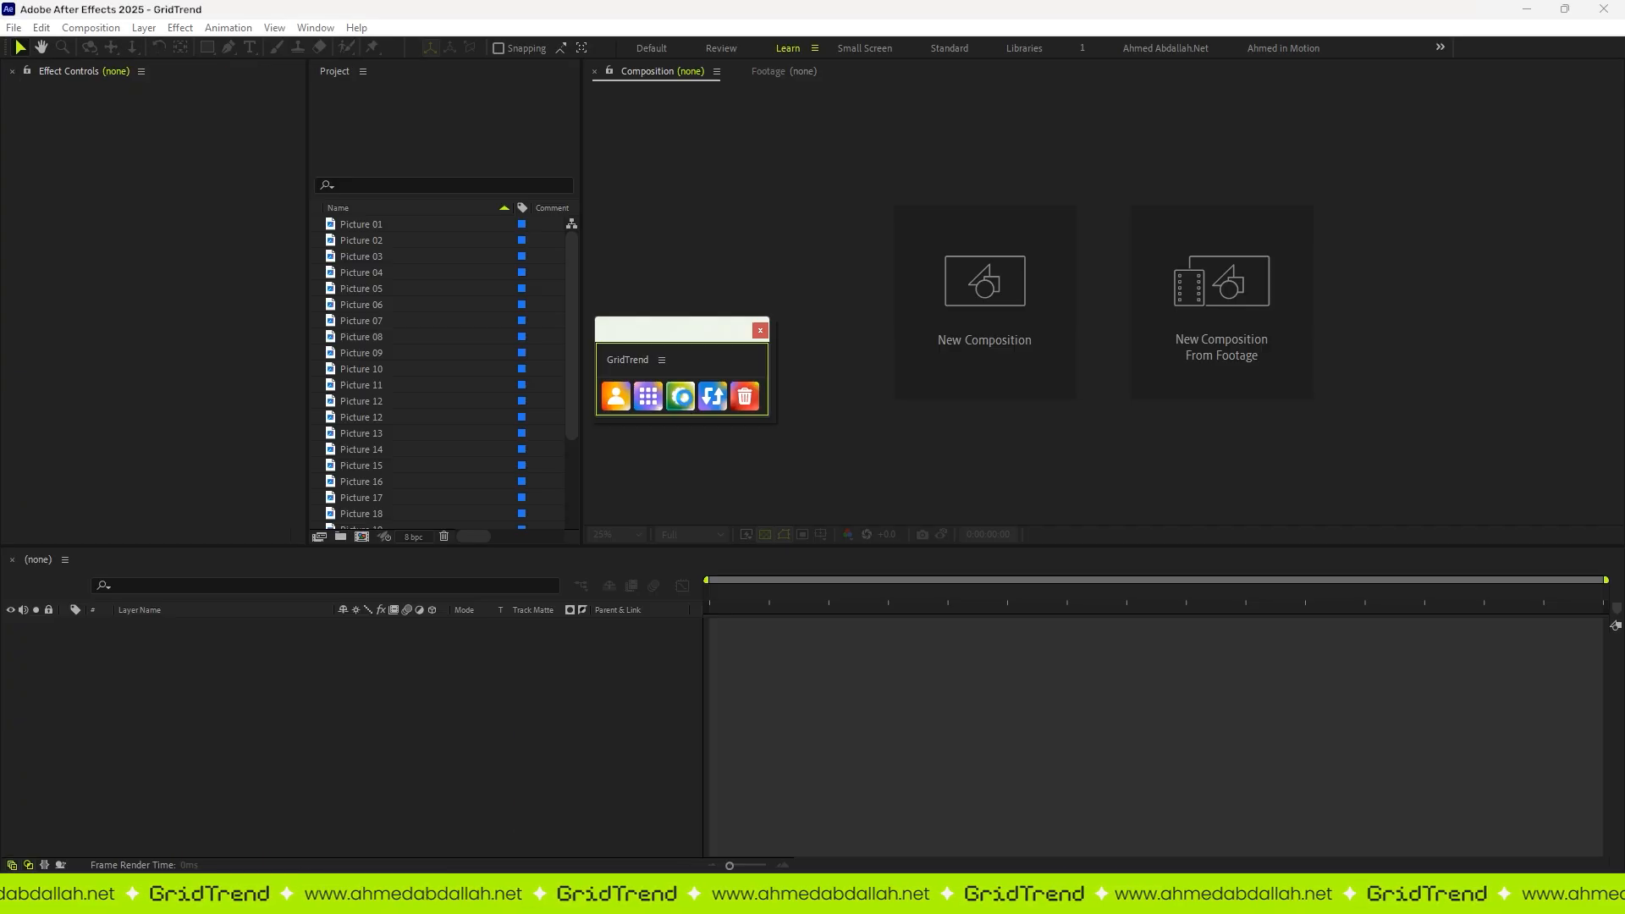
Step: Save the five-by-five grid settings and build a grid from the numbered pictures through Picture 25, without a profile picture
click(679, 406)
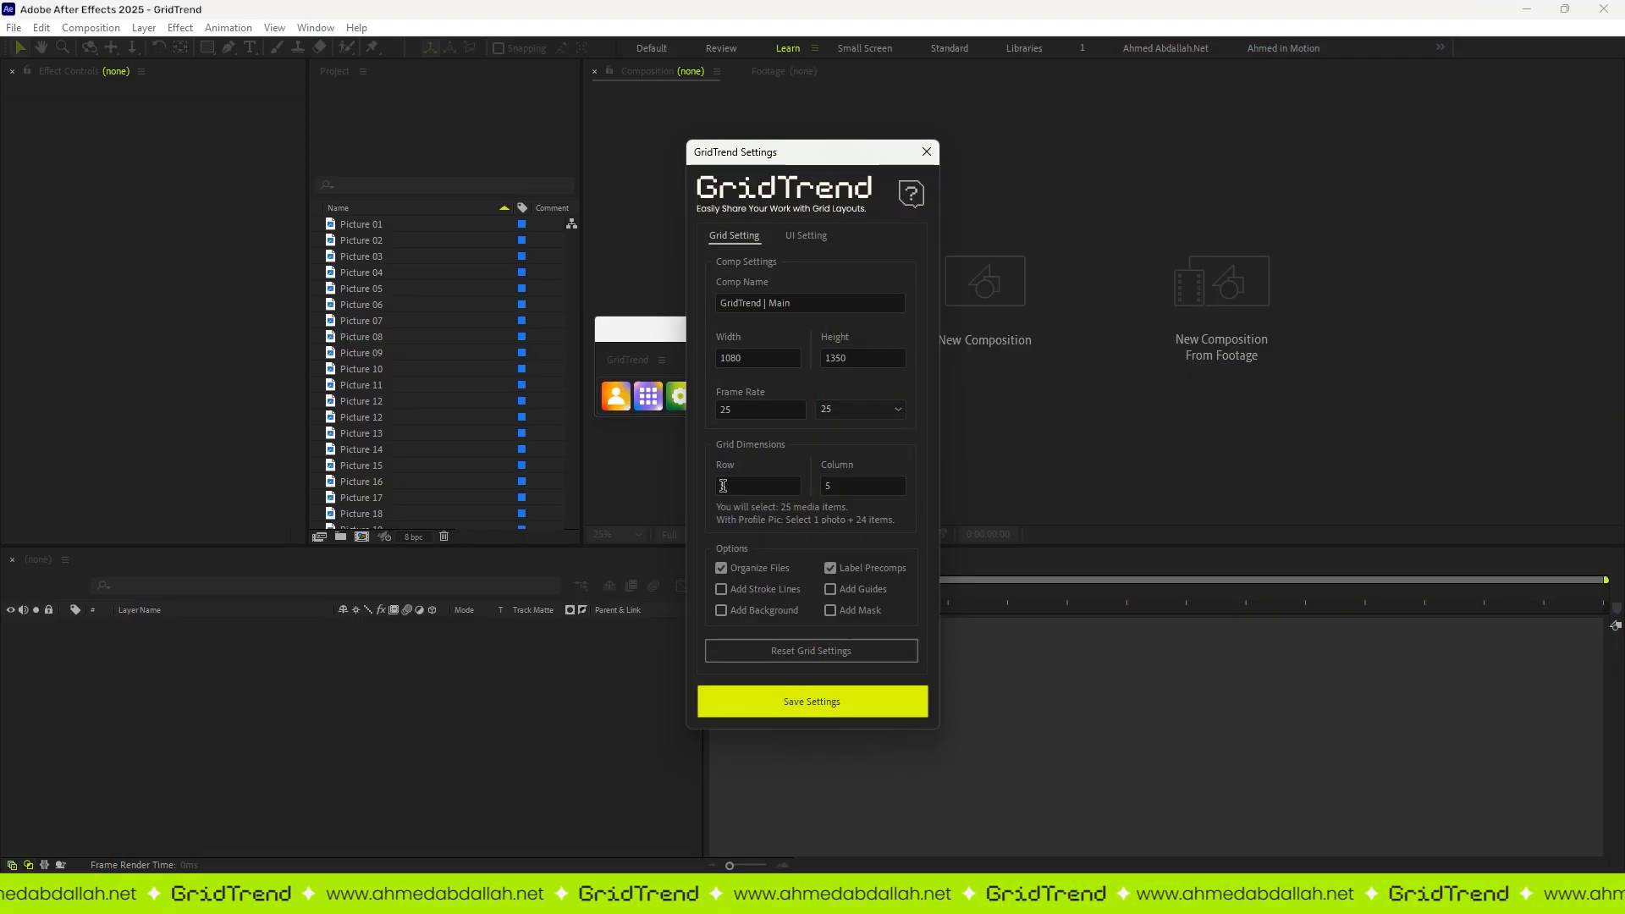
click(759, 701)
click(399, 221)
scroll(383, 450, down, 3)
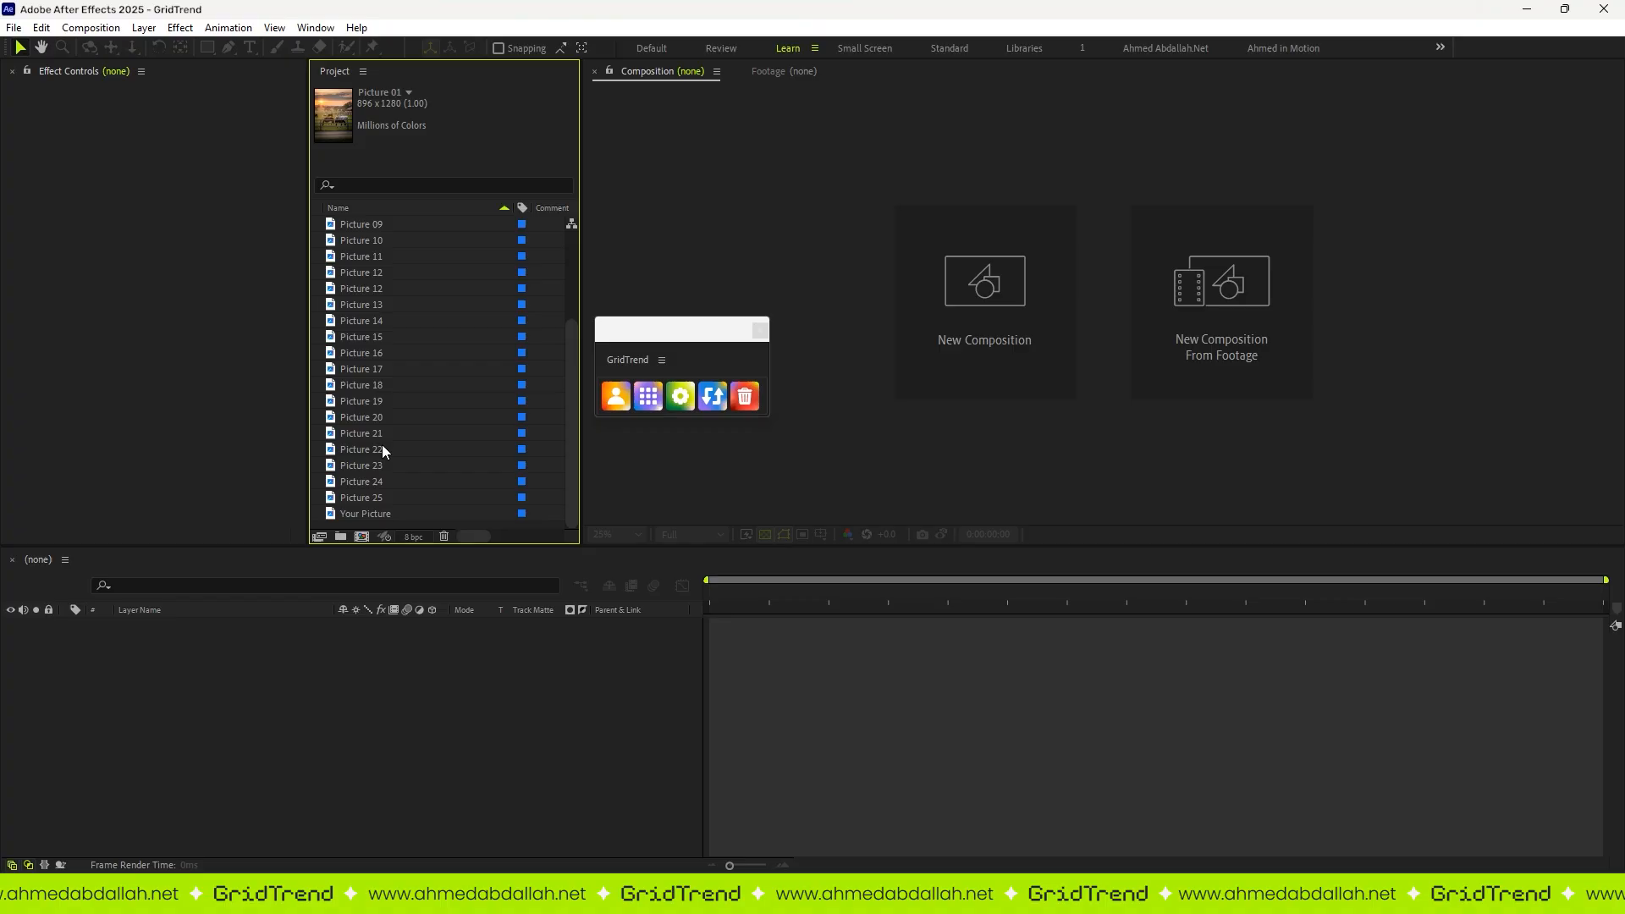
shift+click(381, 497)
click(648, 396)
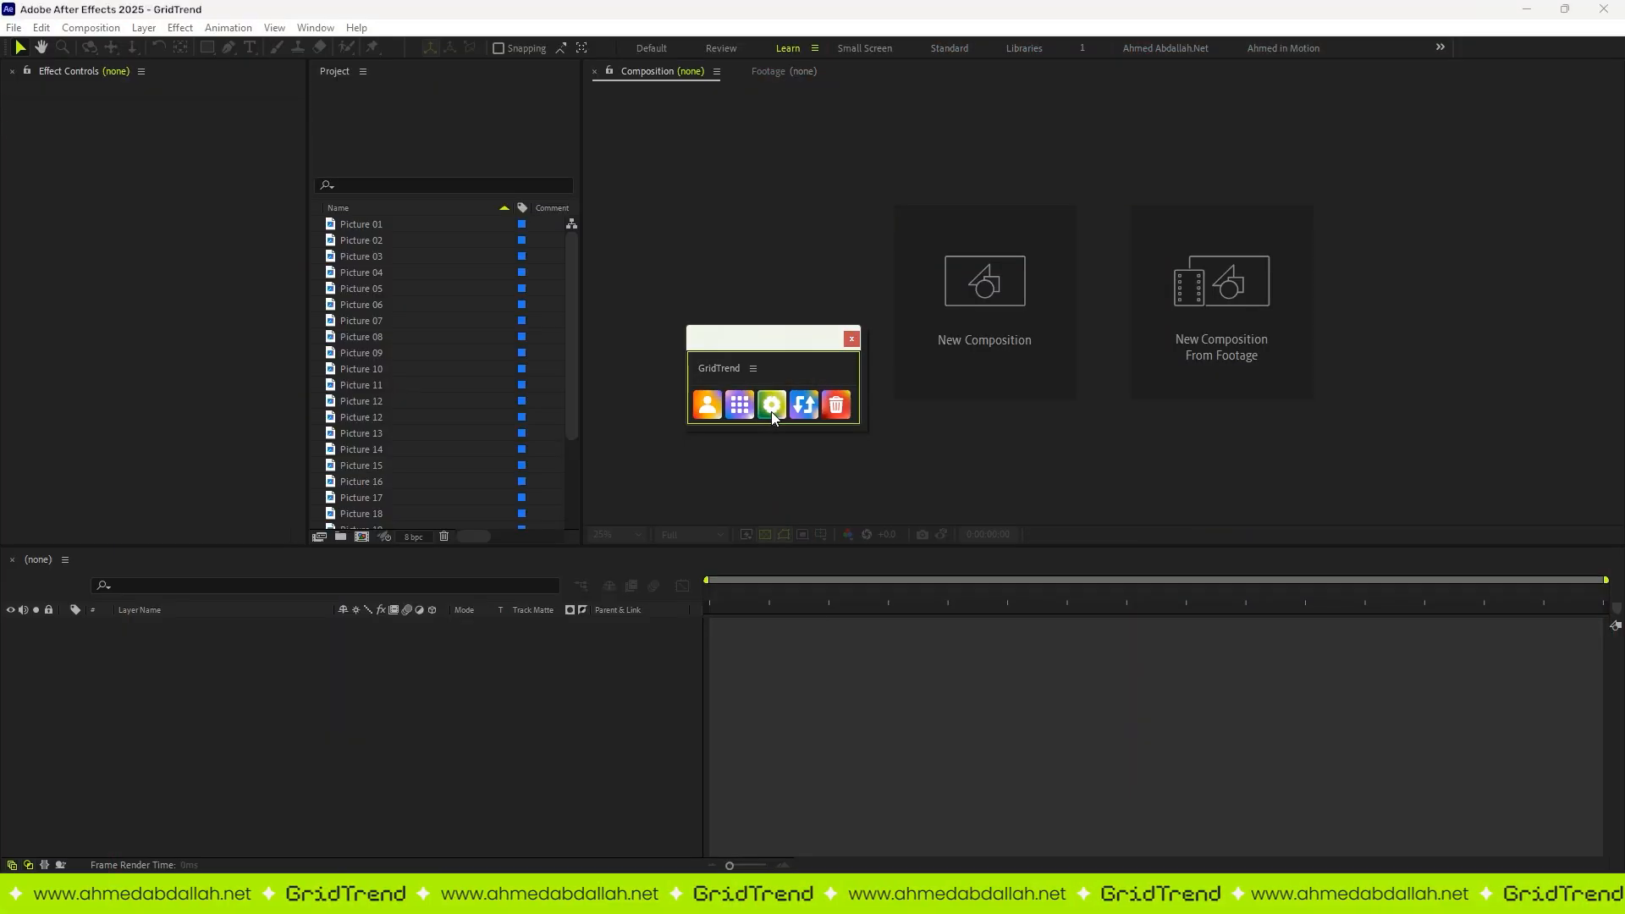
Step: Examine the Usage Guide and Troubleshoot Tips in the GridTrend help, then close the help and settings windows
click(770, 411)
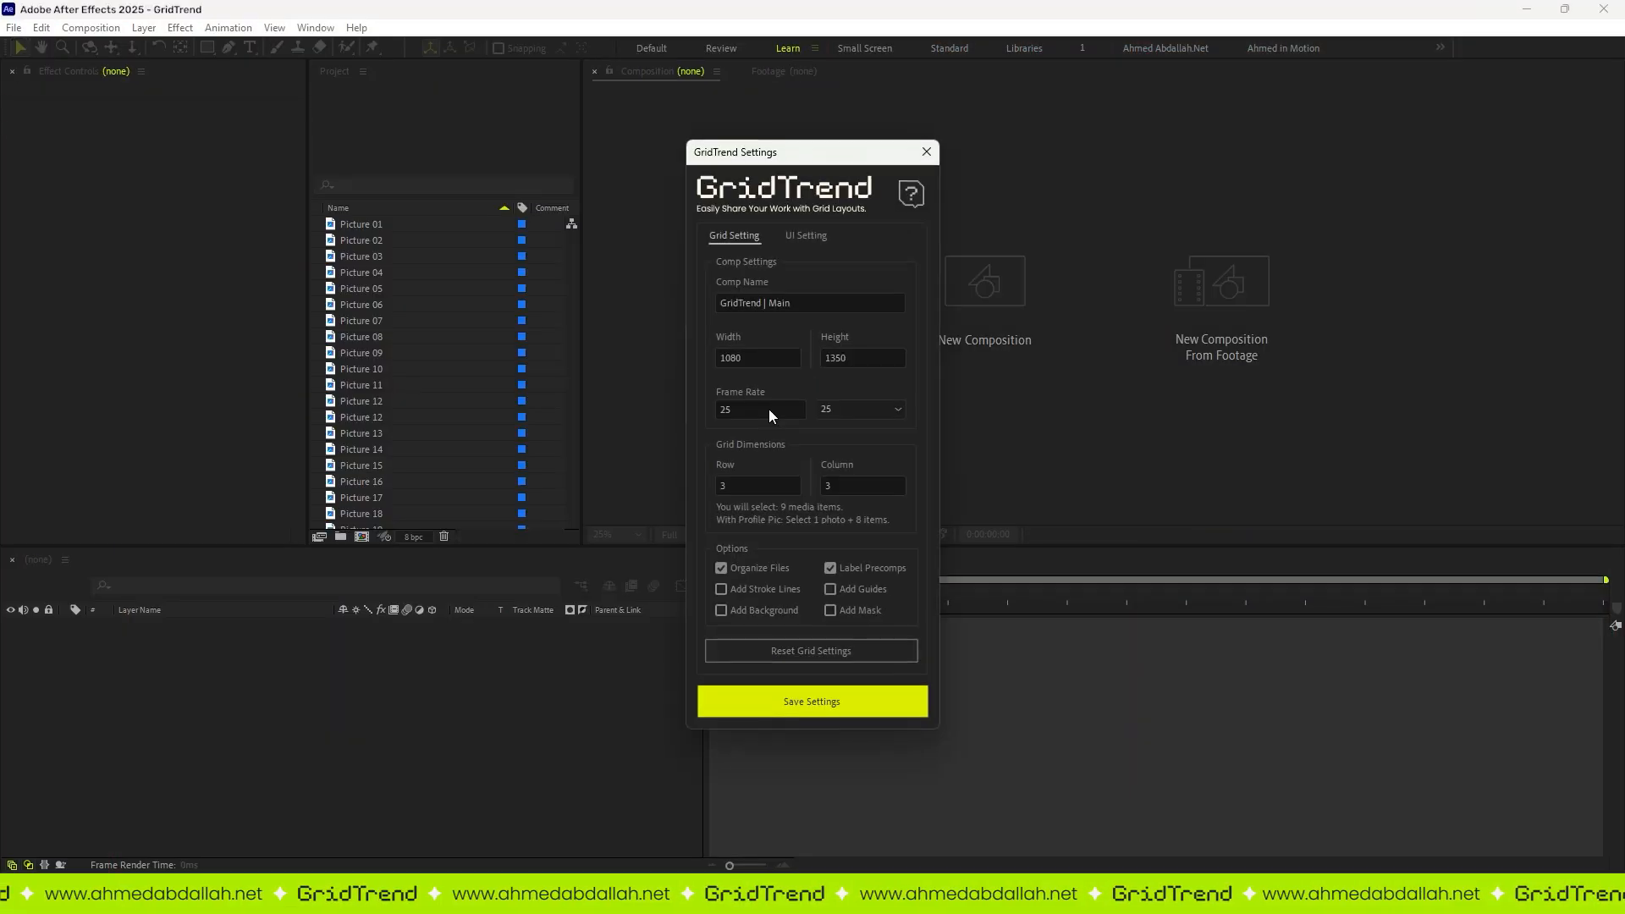
click(911, 195)
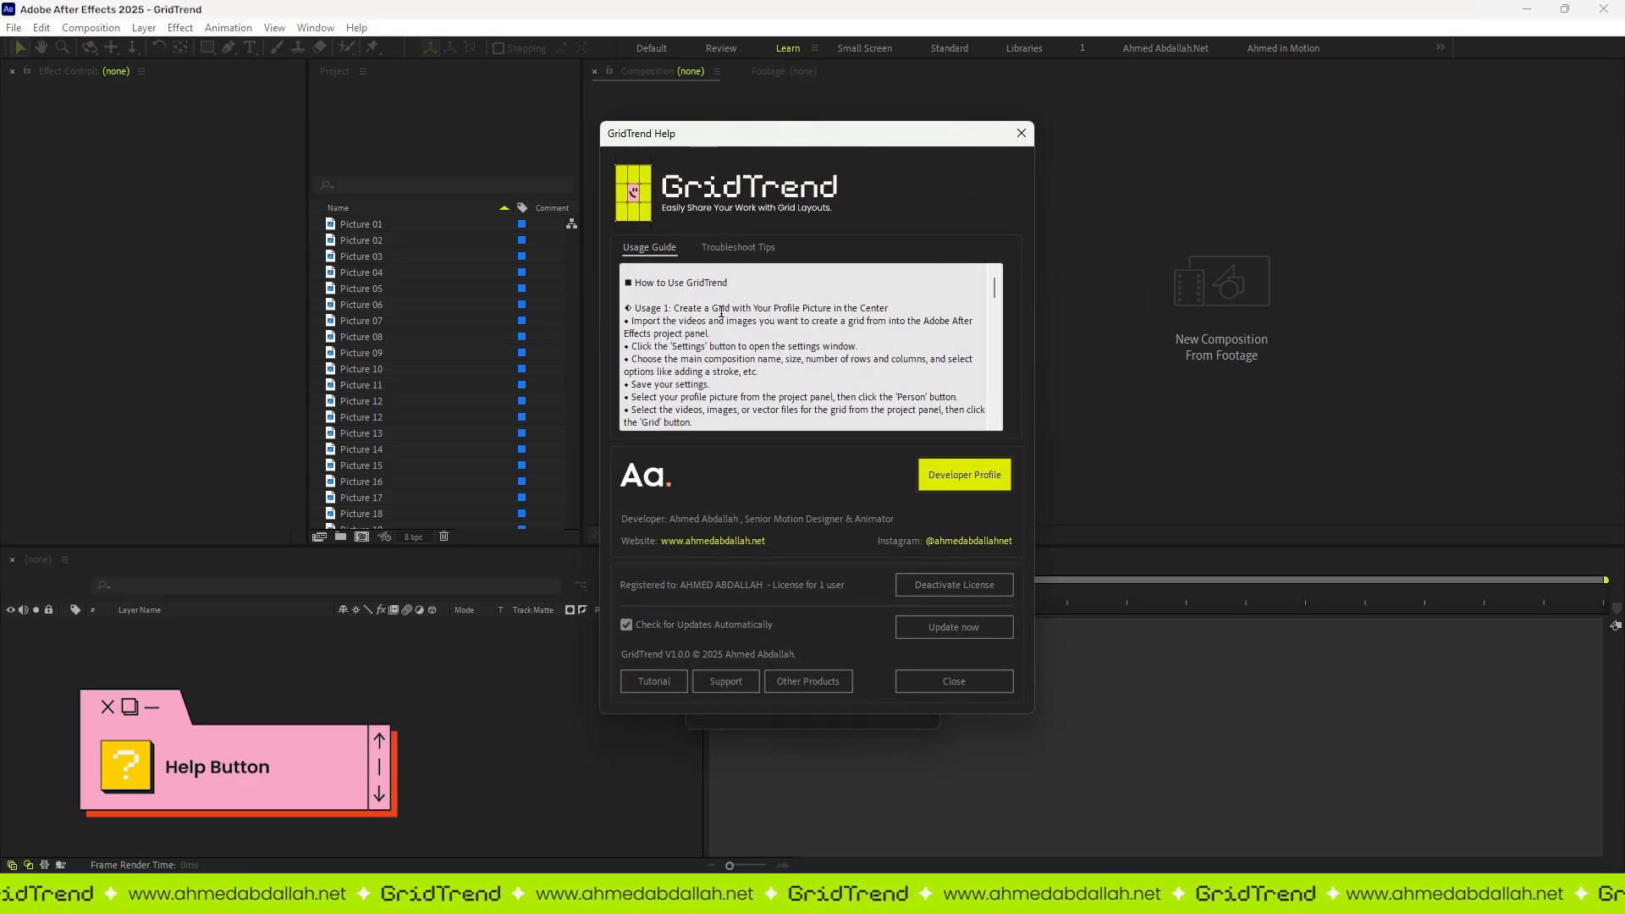
scroll(763, 338, down, 6)
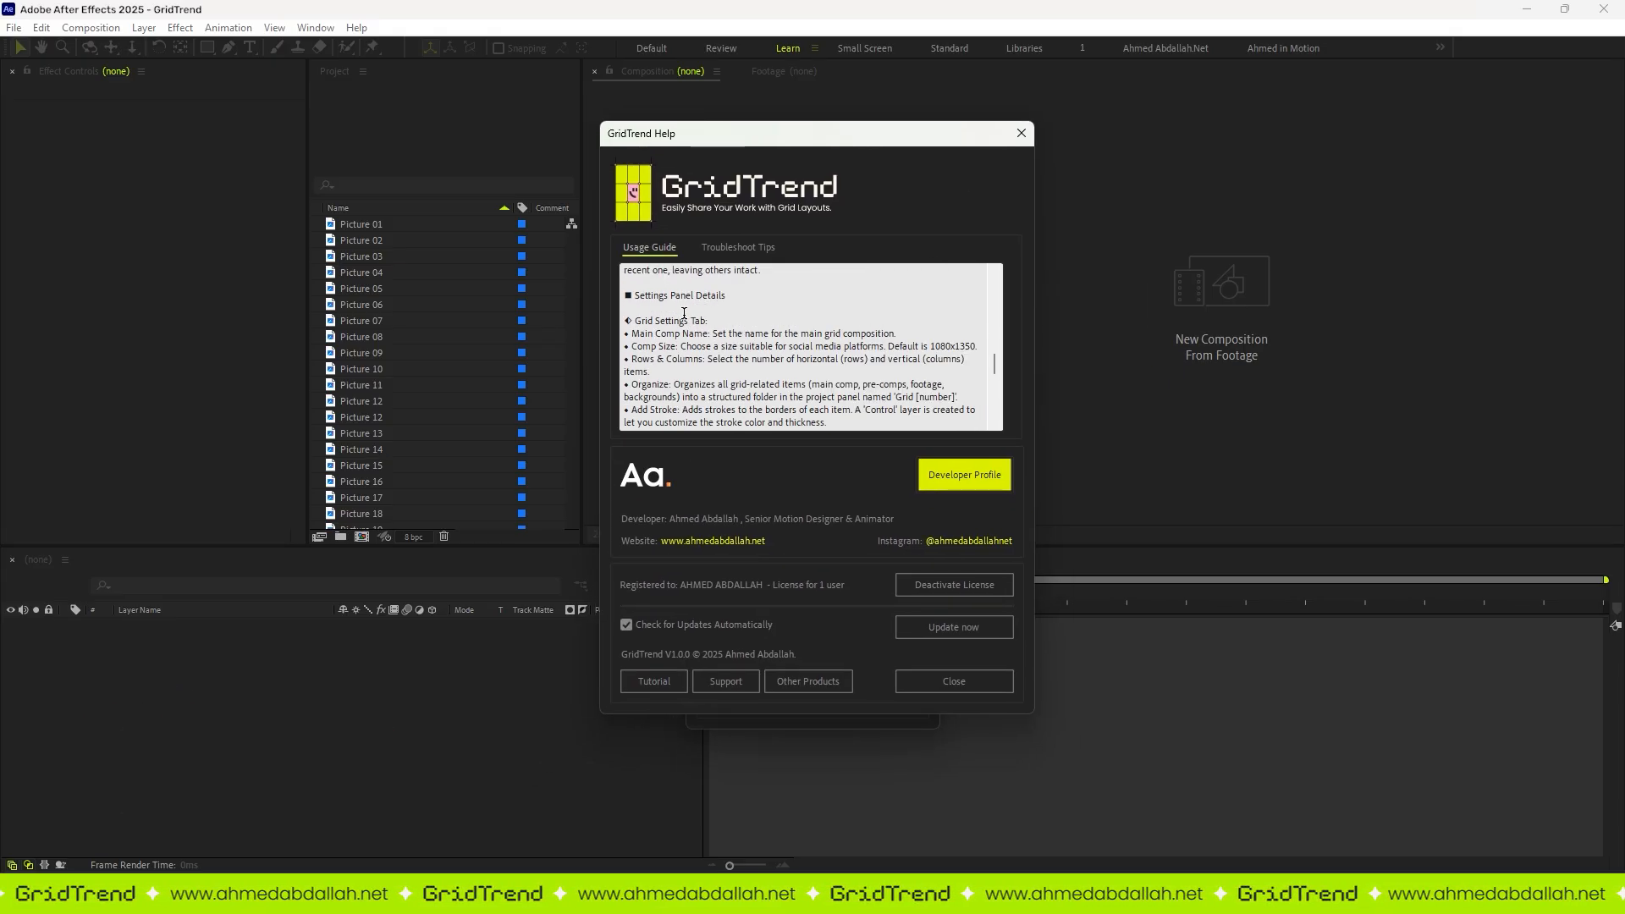
click(726, 248)
scroll(699, 298, down, 5)
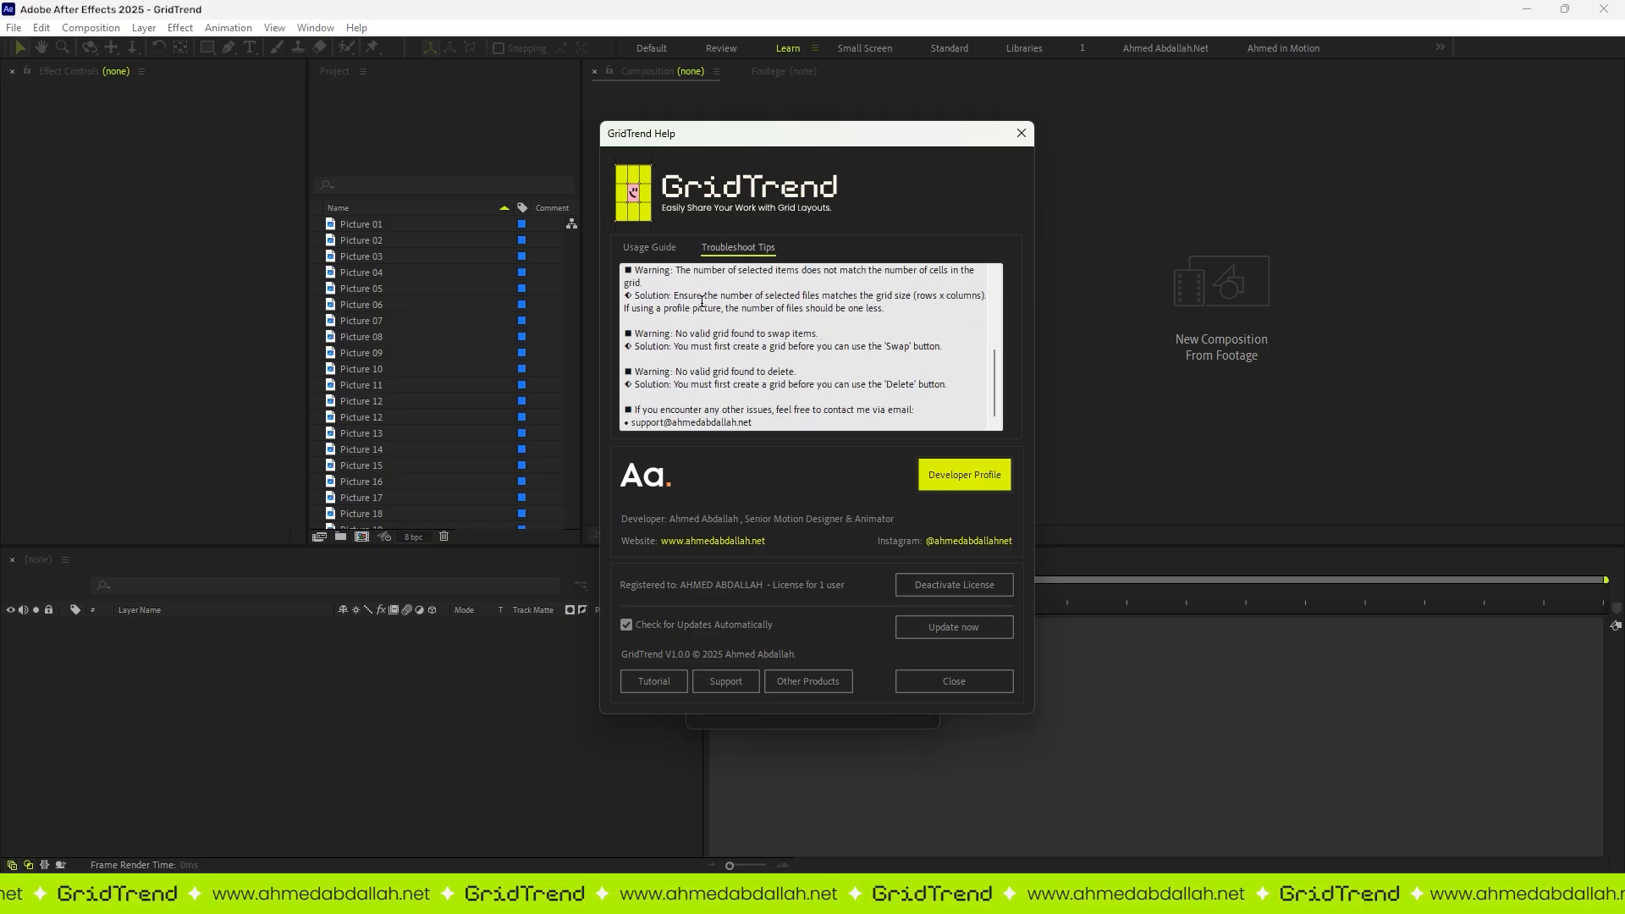
scroll(702, 301, up, 5)
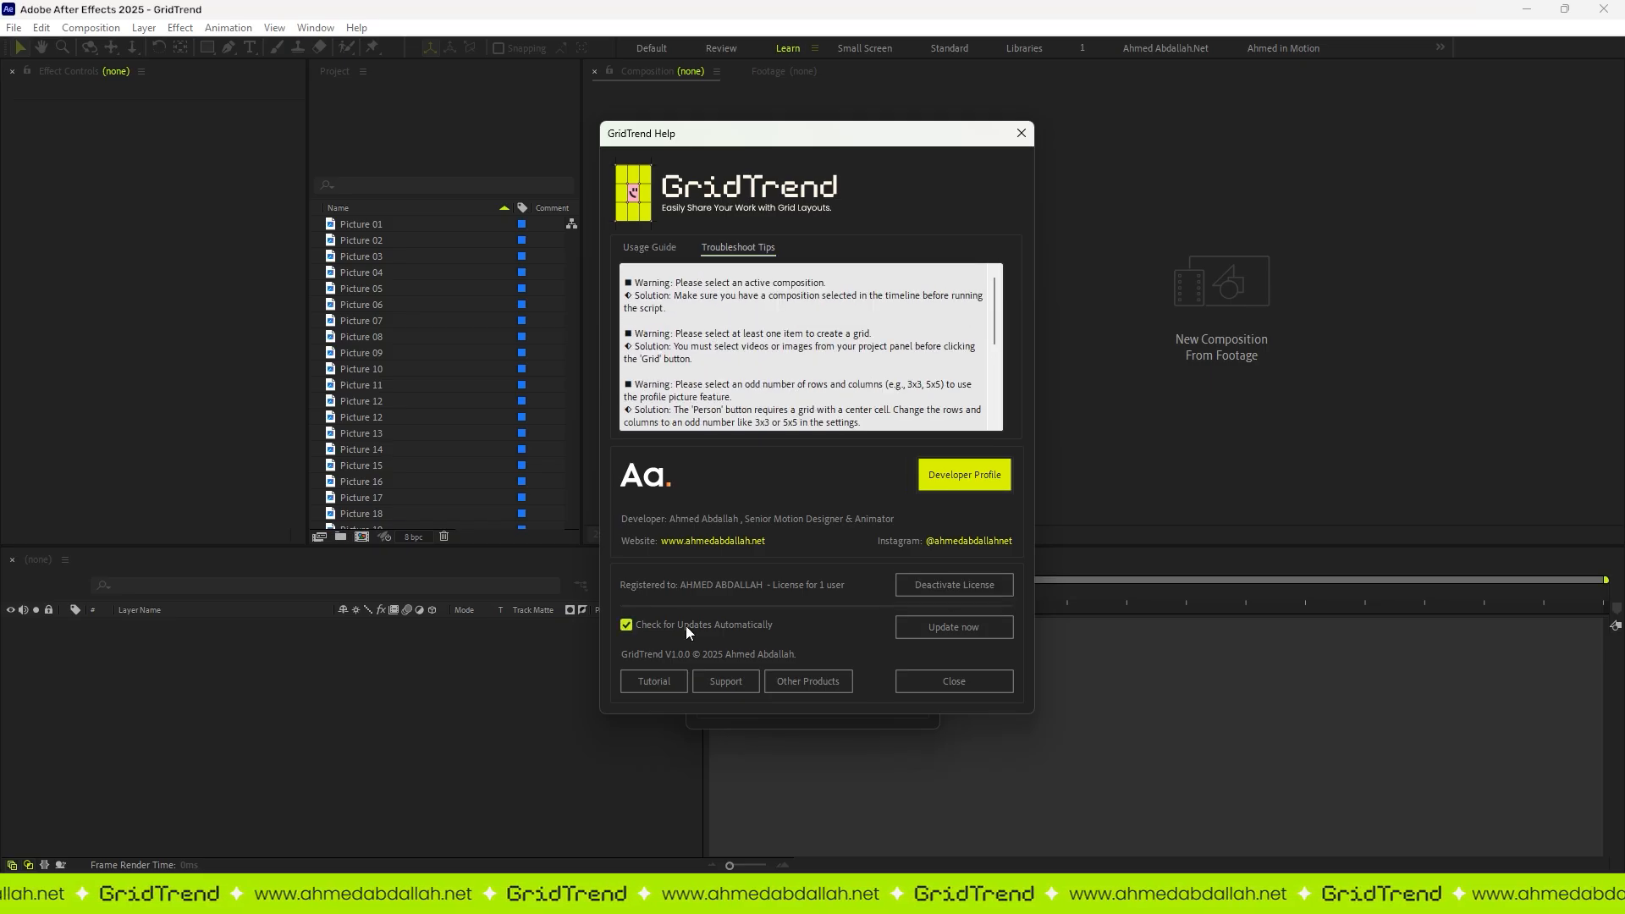
click(945, 682)
click(926, 156)
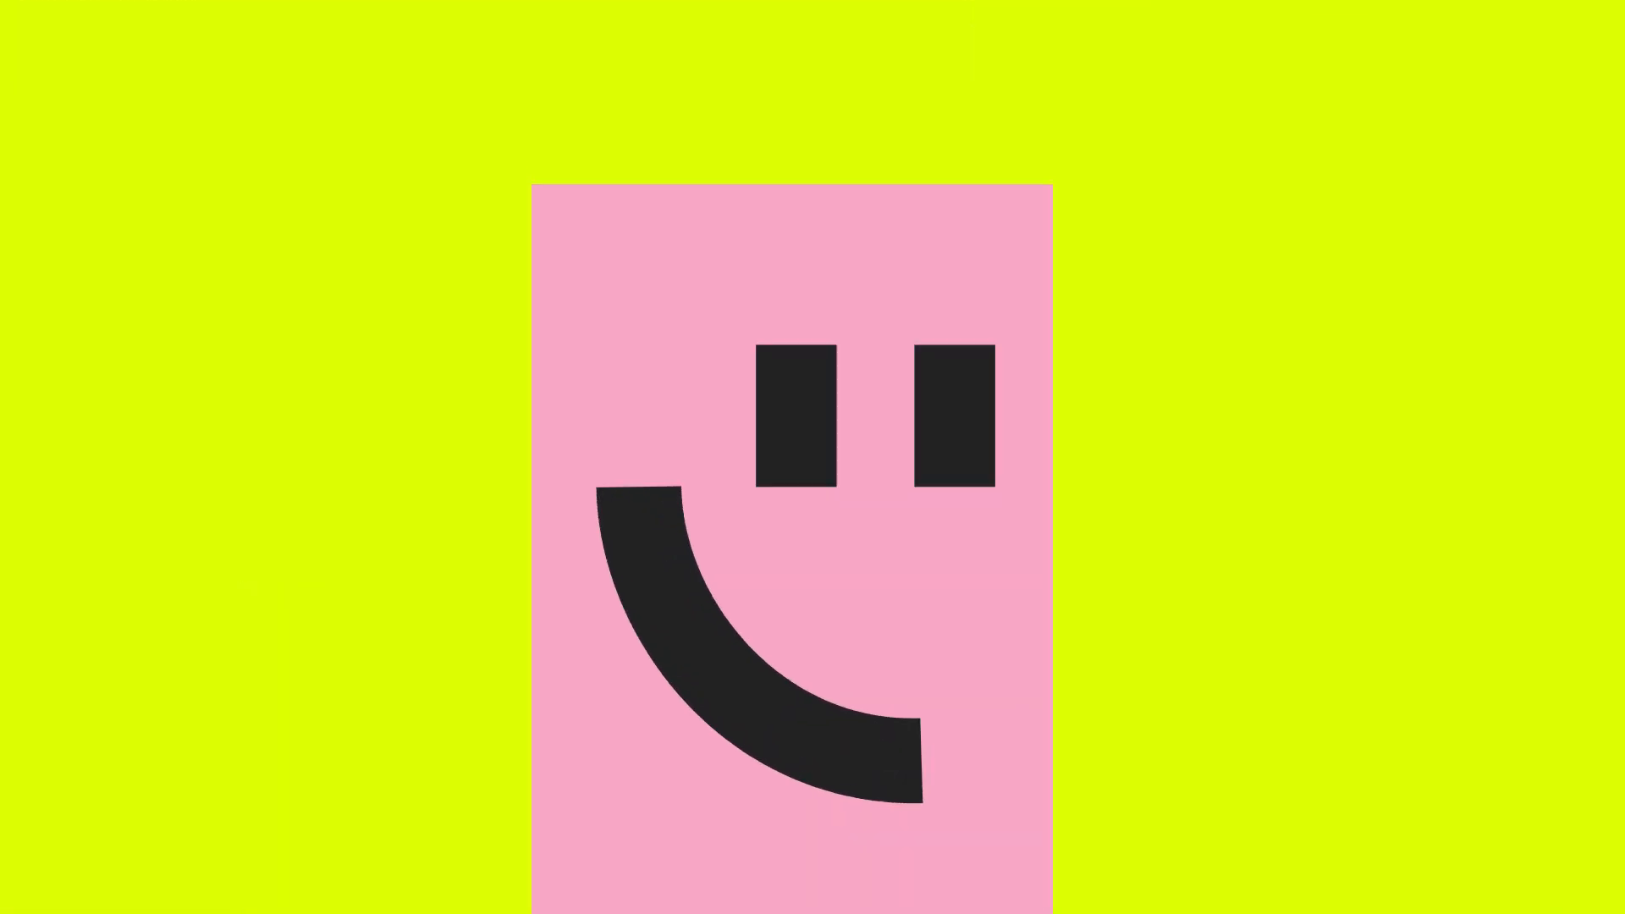